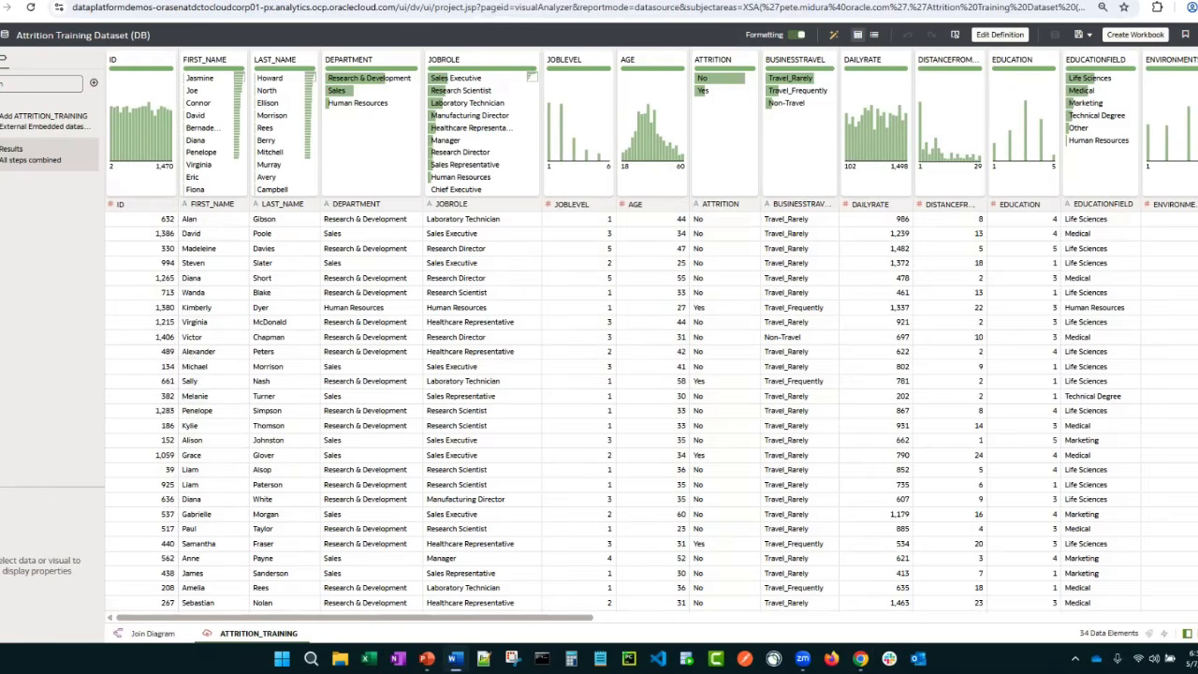
# Leave the dataset, return to the home page and create a new data flow
pyautogui.click(2, 34)
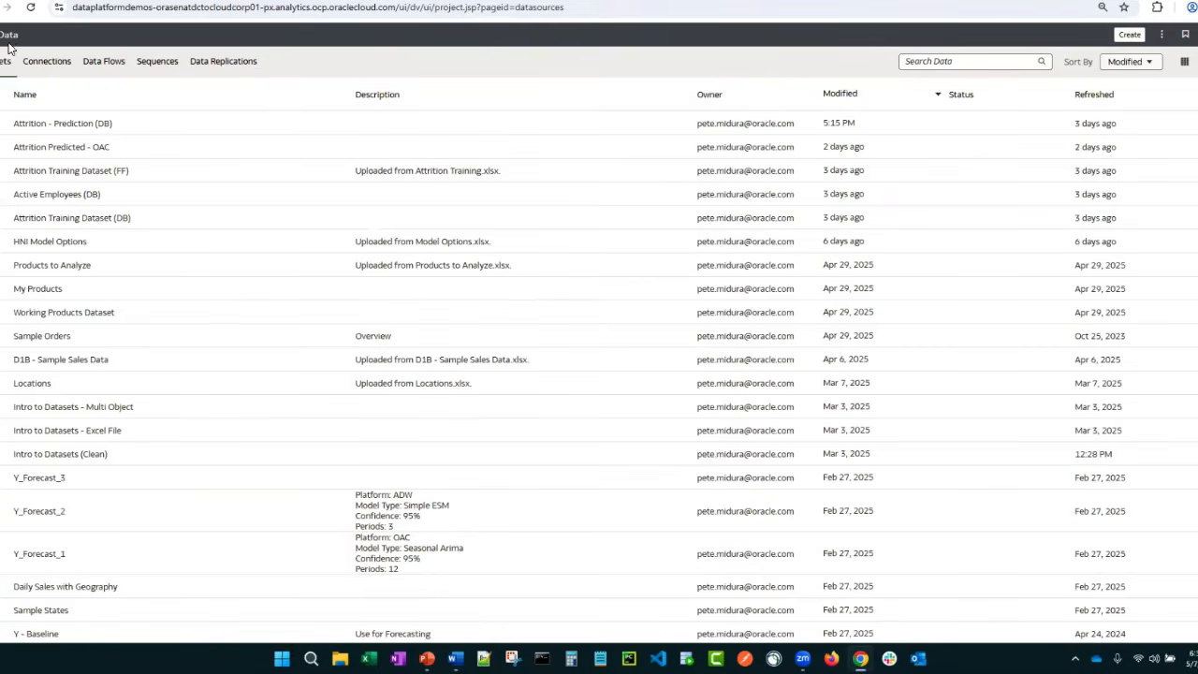
pyautogui.click(1, 35)
pyautogui.click(15, 78)
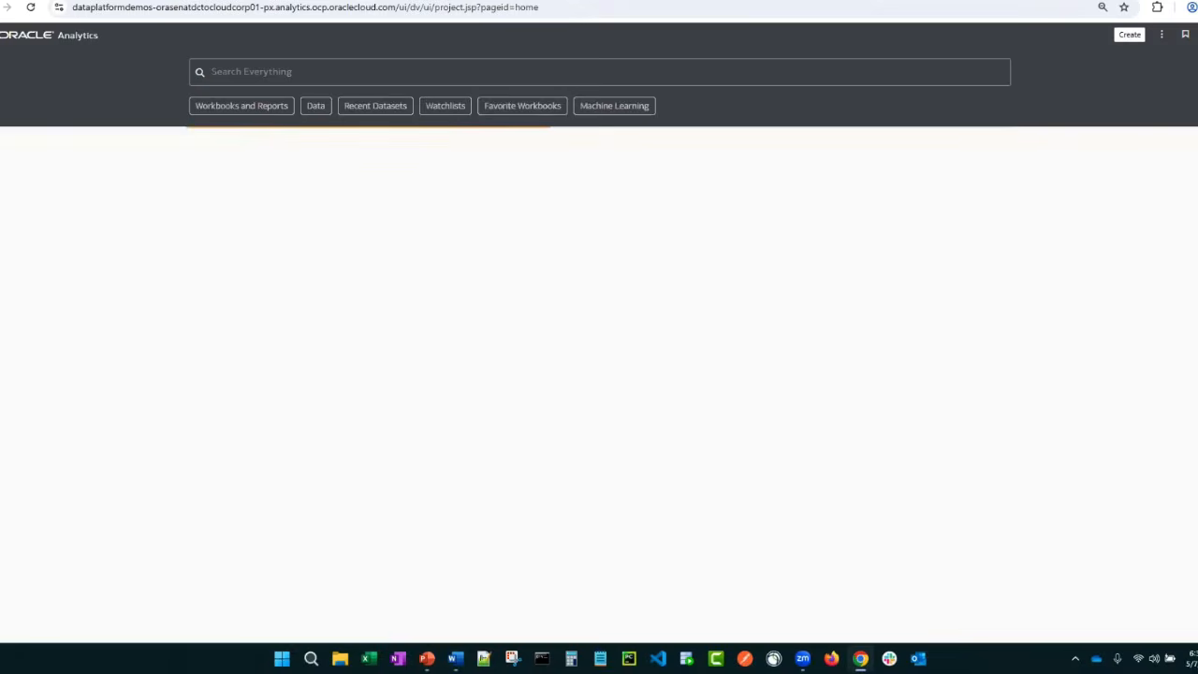
pyautogui.click(1130, 35)
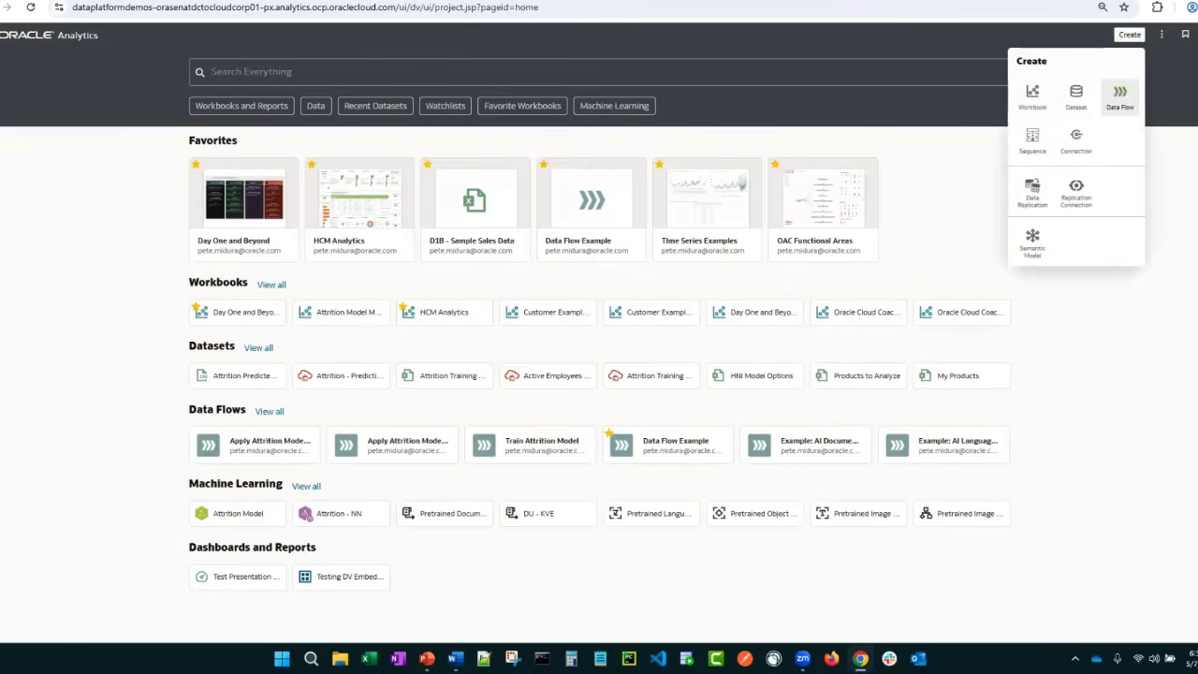
pyautogui.click(1119, 96)
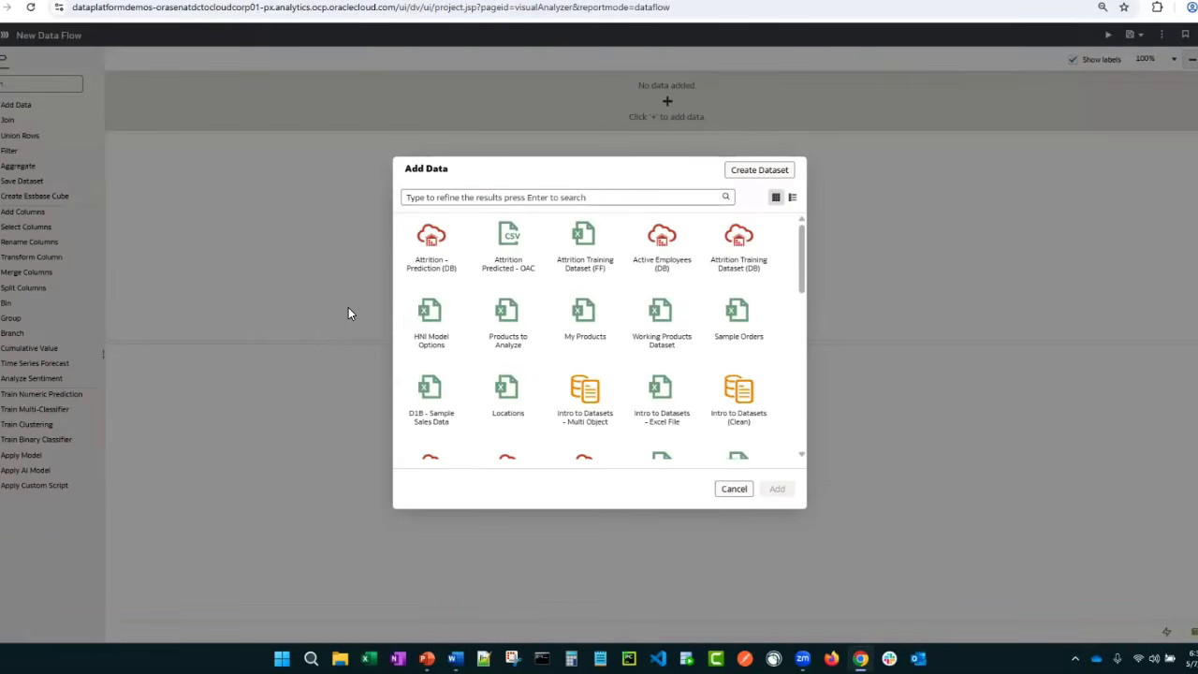
# Add Attrition Training Dataset (DB) as the data flow's source and enlarge the step settings area above the data preview
pyautogui.click(737, 246)
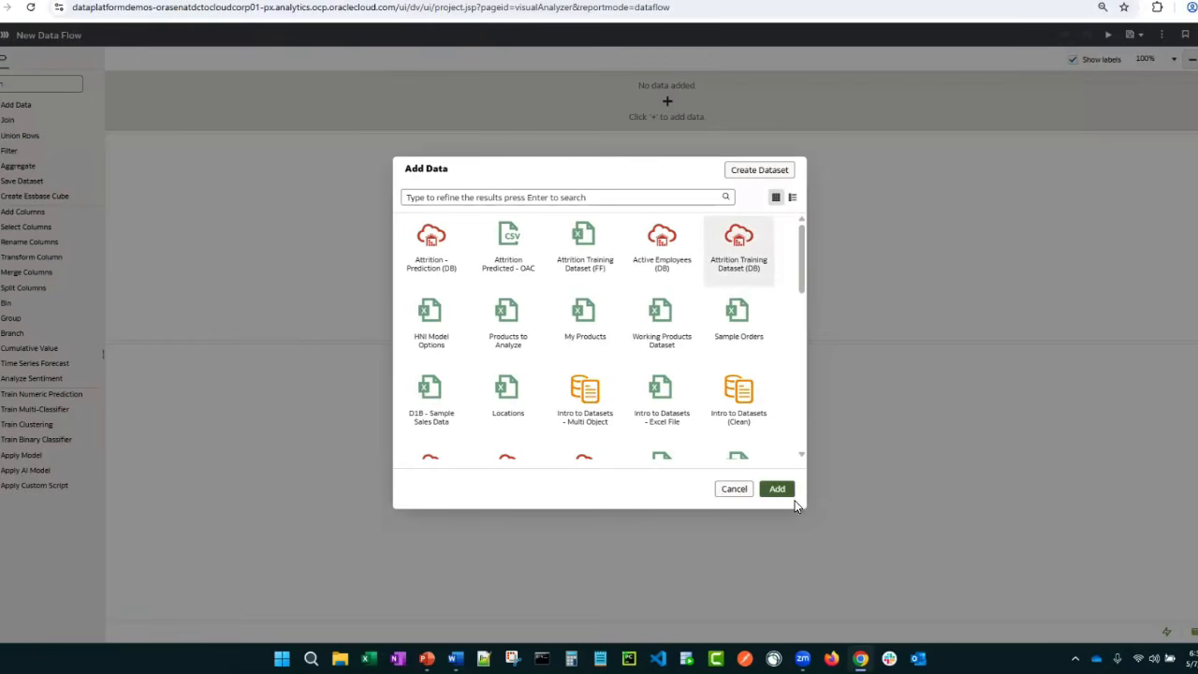
pyautogui.click(779, 490)
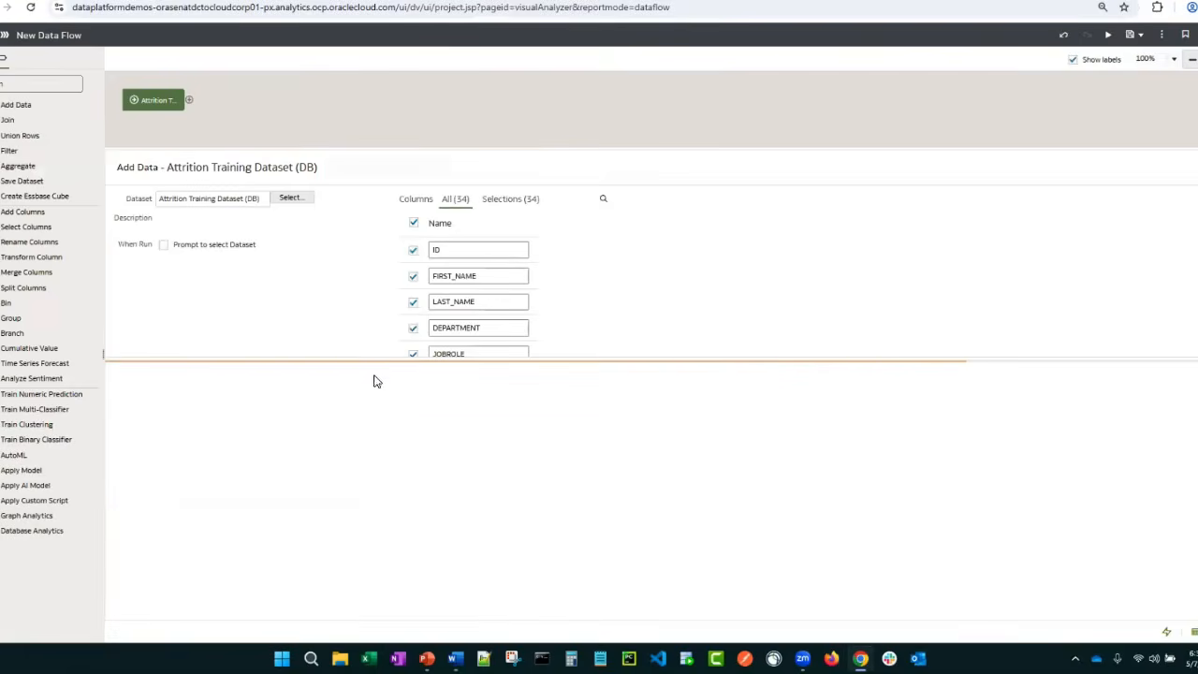
pyautogui.moveTo(348, 360); pyautogui.dragTo(348, 399)
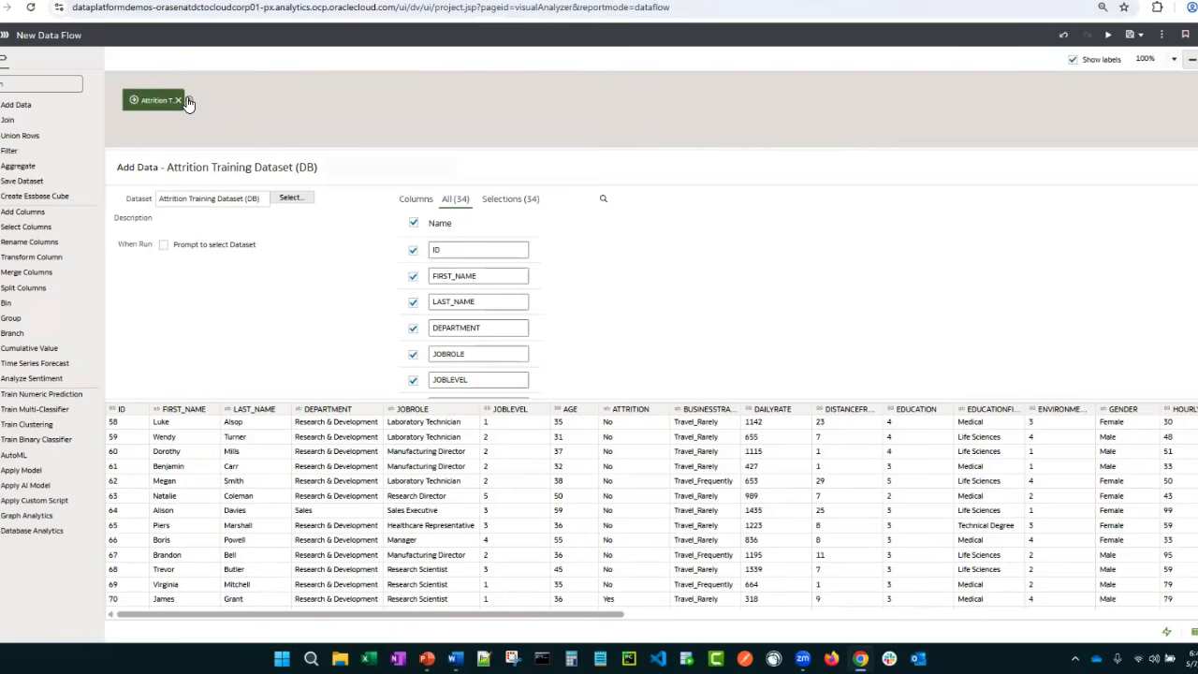
# Add a Train Binary Classifier step after the dataset, using Naive Bayes for Classification with ATTRITION as the target column
pyautogui.click(188, 99)
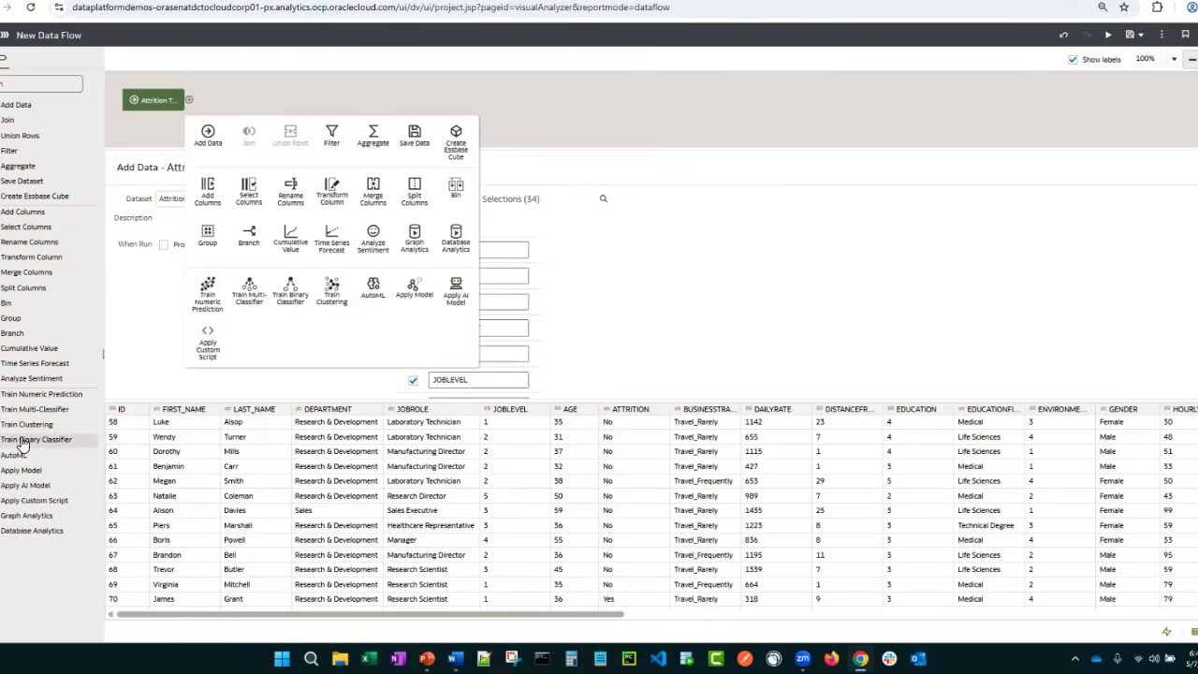
pyautogui.moveTo(20, 444); pyautogui.dragTo(191, 96)
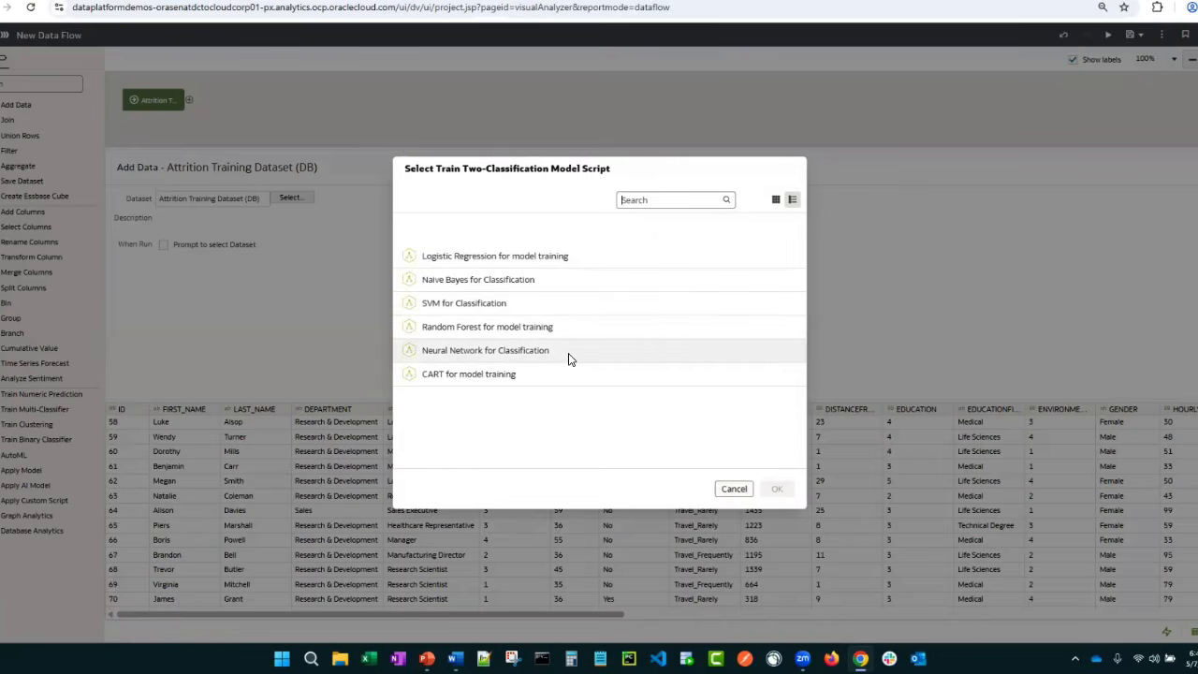
pyautogui.click(443, 280)
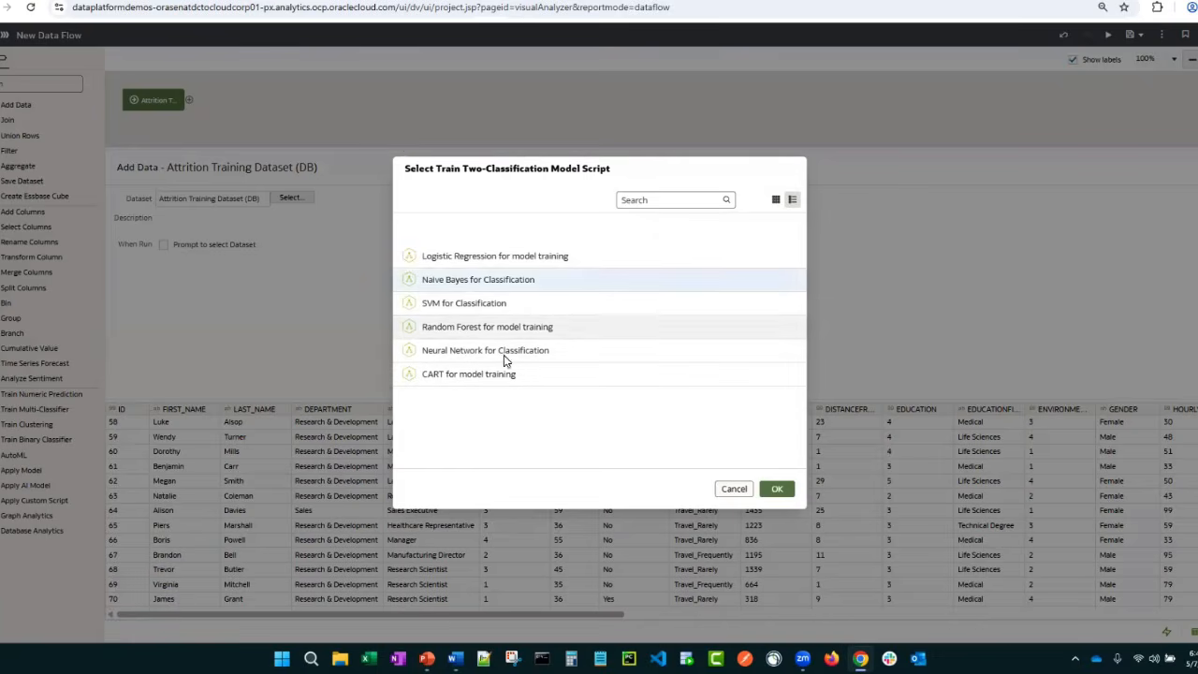
pyautogui.click(775, 488)
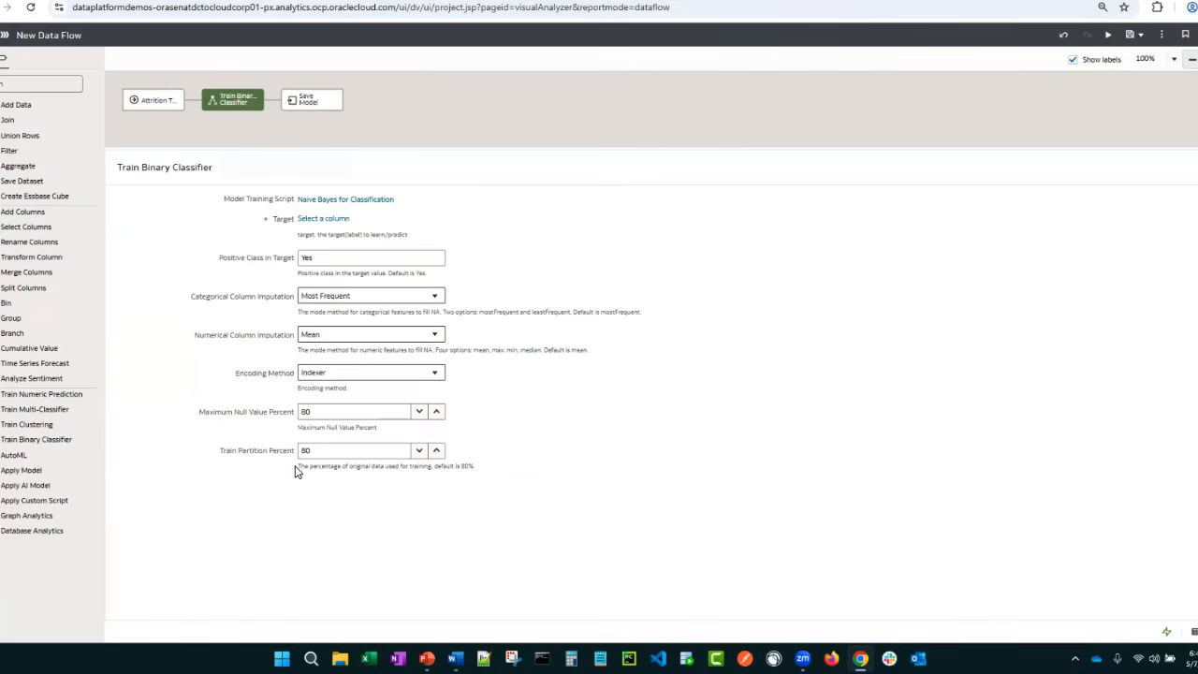
pyautogui.click(311, 221)
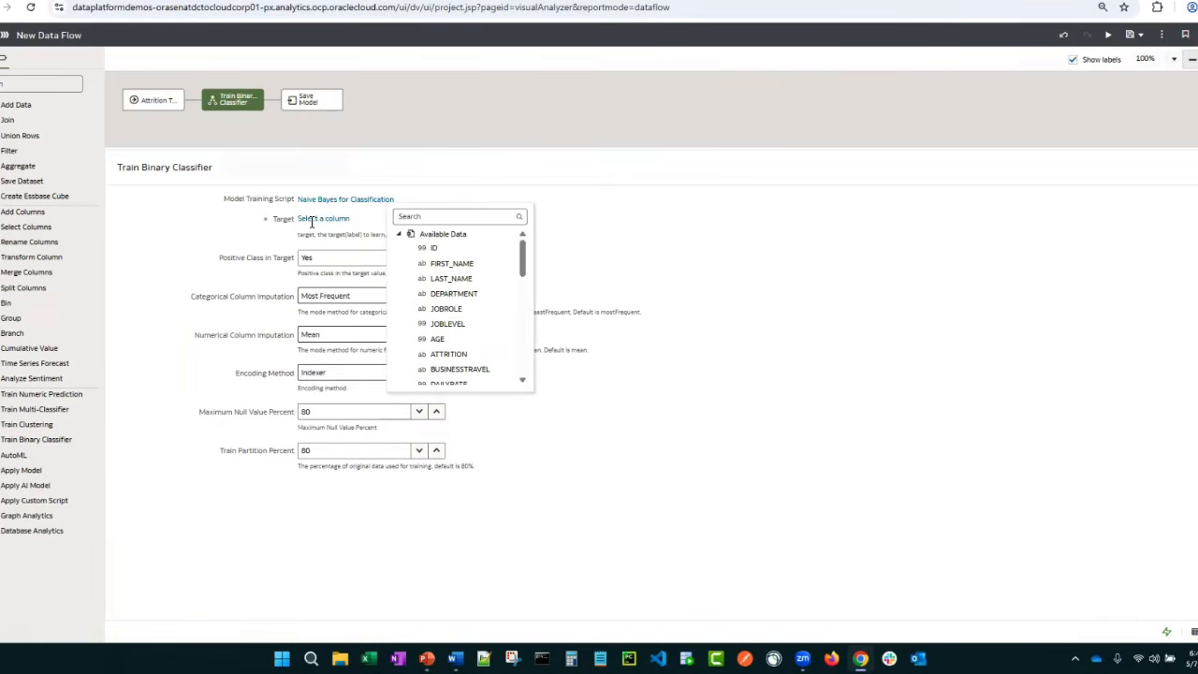
pyautogui.click(446, 358)
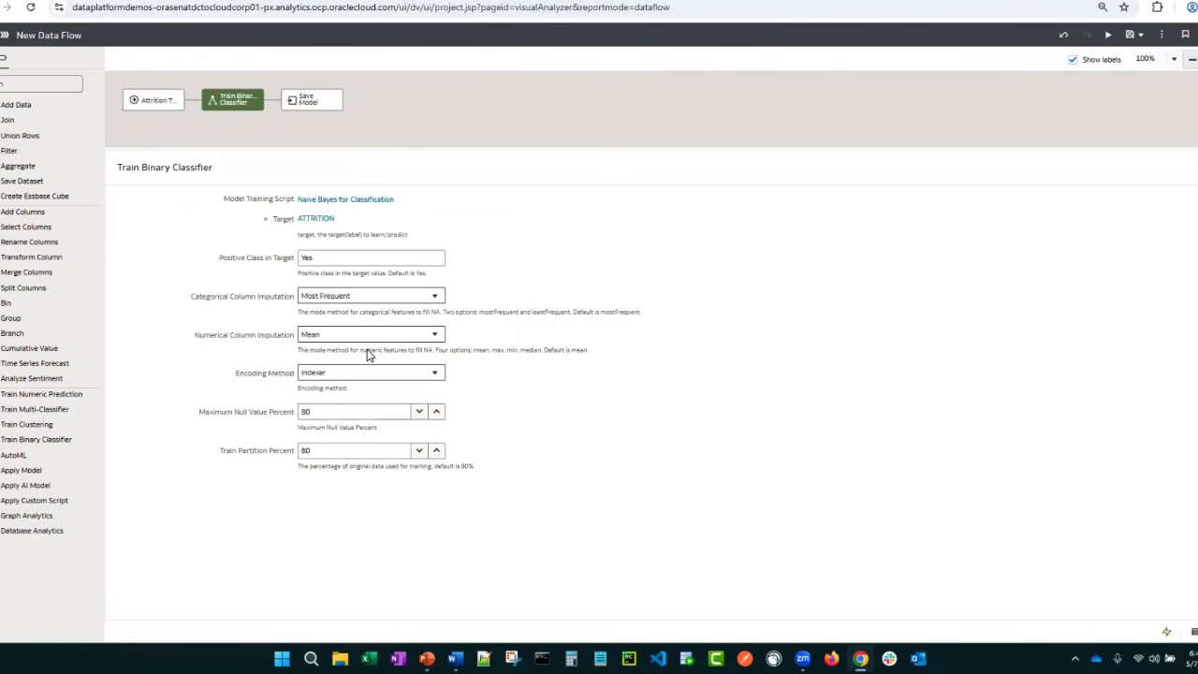
# Change the classifier's model training script to Neural Network for Classification
pyautogui.click(308, 198)
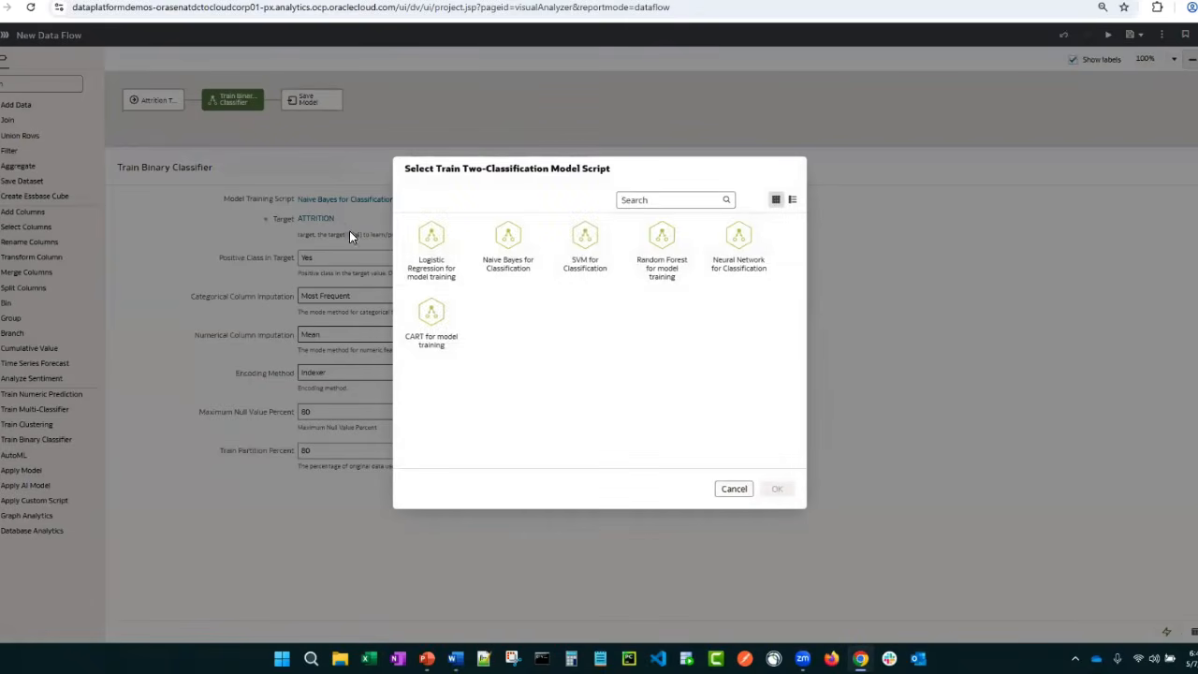
pyautogui.click(738, 251)
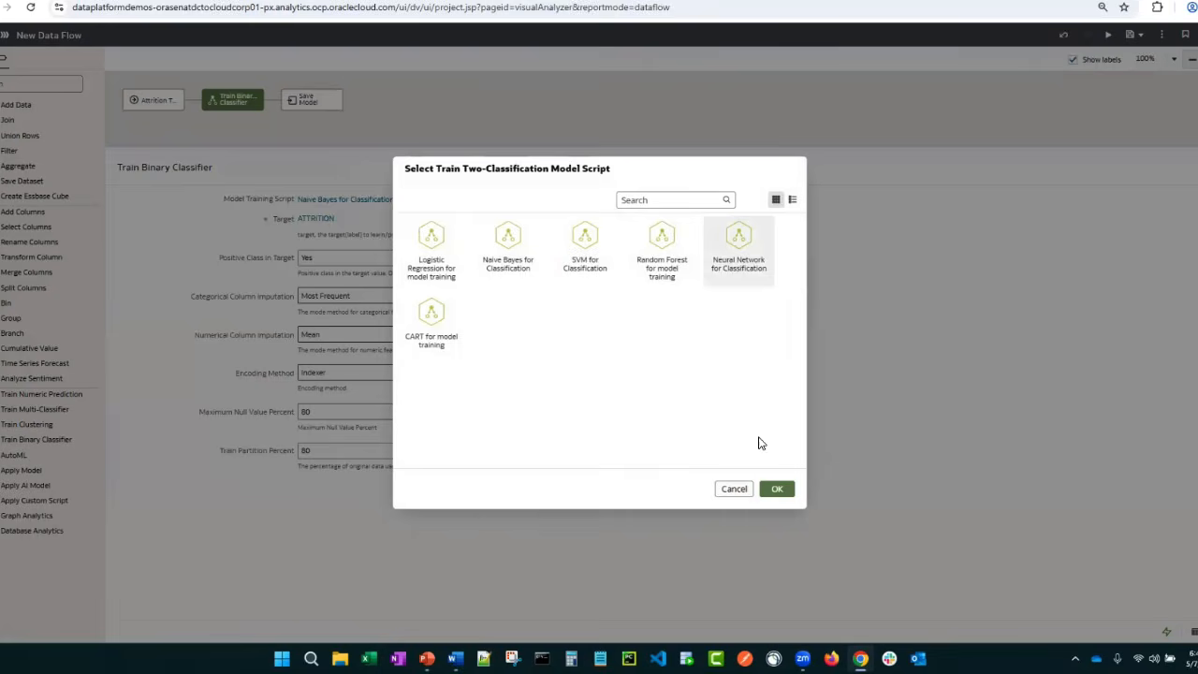
pyautogui.click(777, 488)
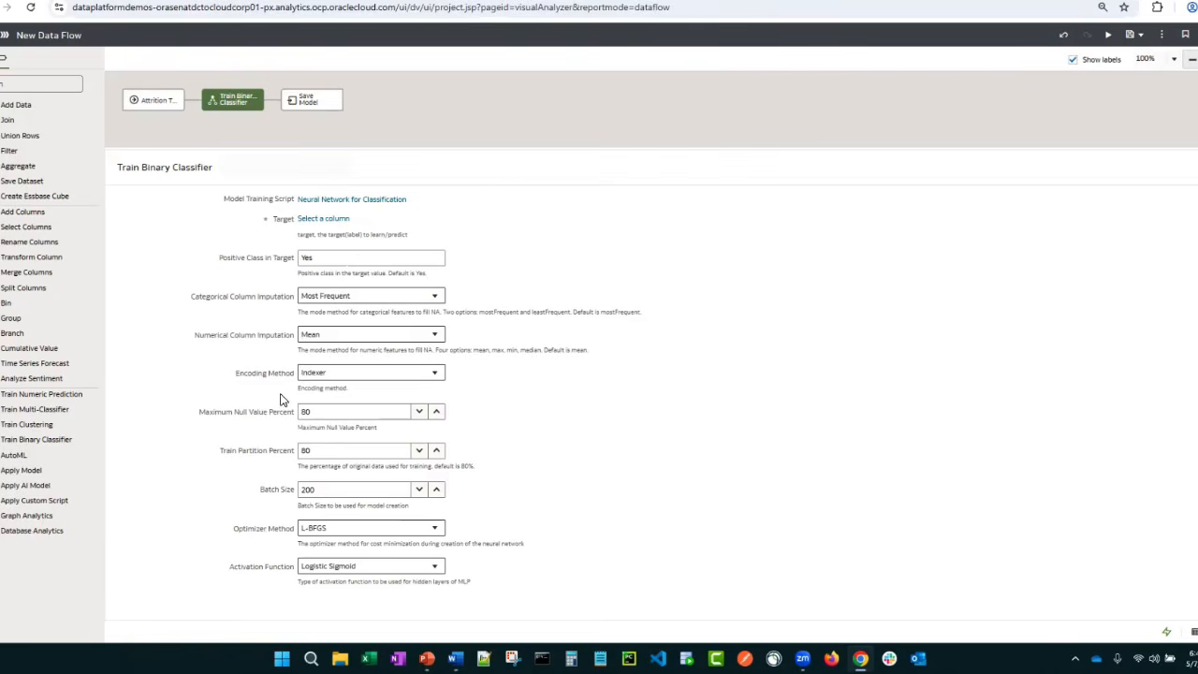
# Set the model training script back to Naive Bayes for Classification and select ATTRITION as the target column again
pyautogui.click(317, 199)
pyautogui.click(506, 251)
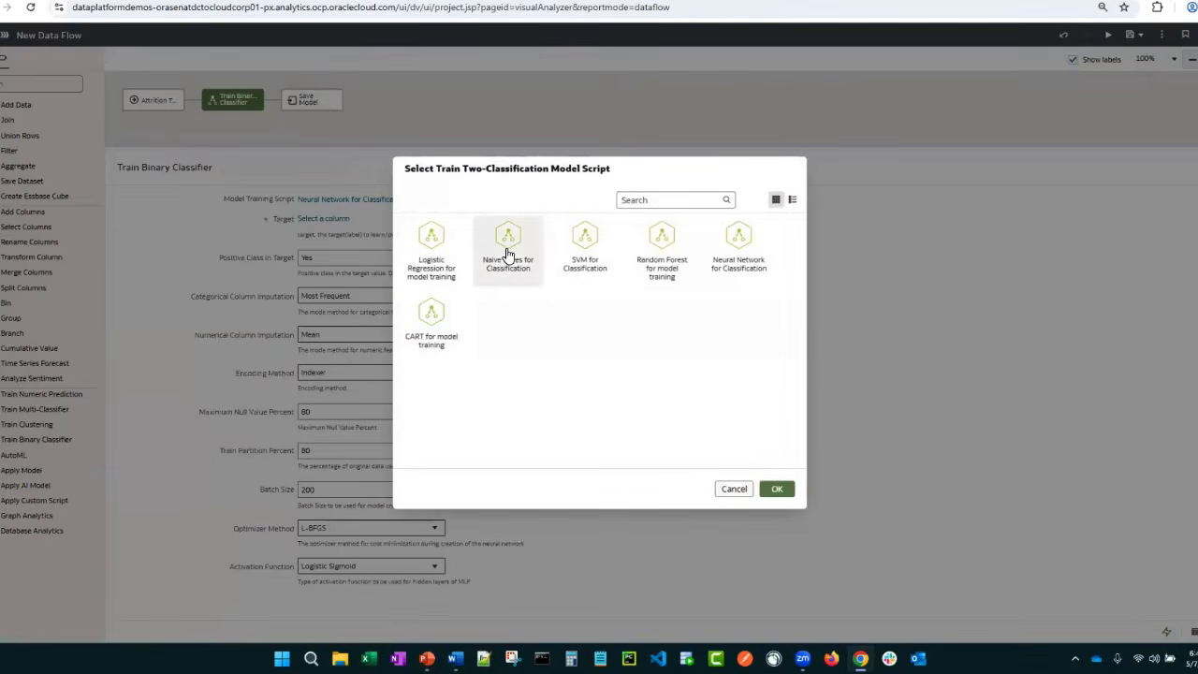
pyautogui.click(777, 488)
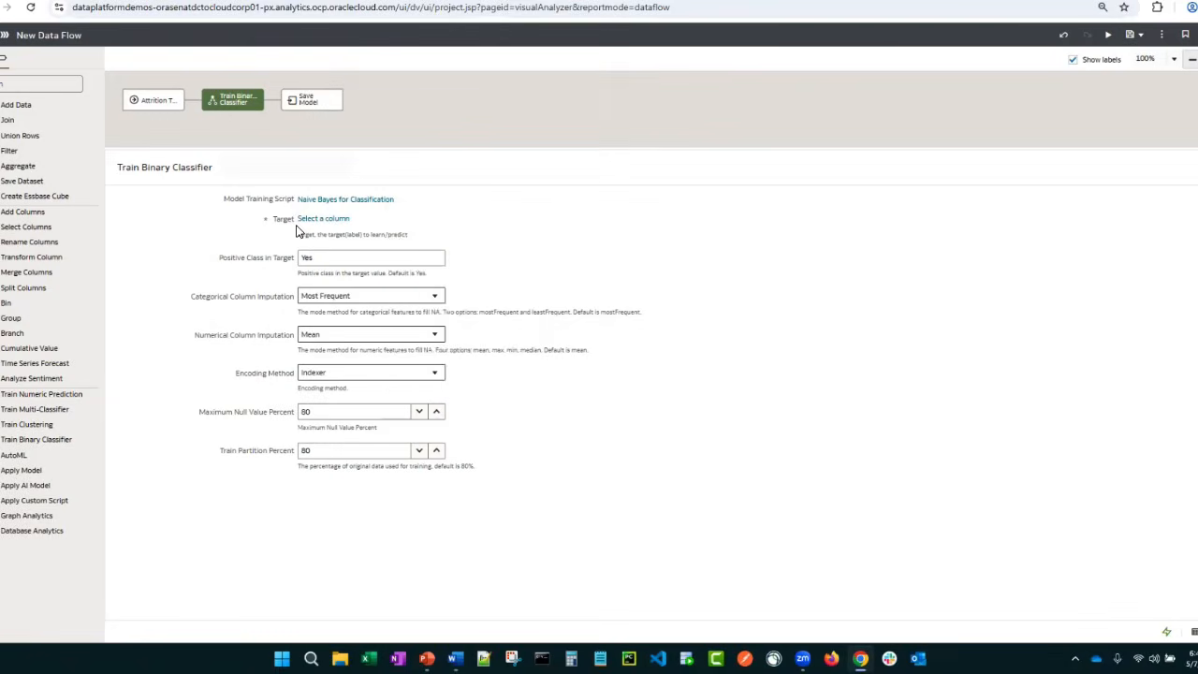
pyautogui.click(309, 219)
pyautogui.click(439, 358)
# In the Save Model step, name the model "Attrition Model v1.0 - NB"
pyautogui.click(297, 103)
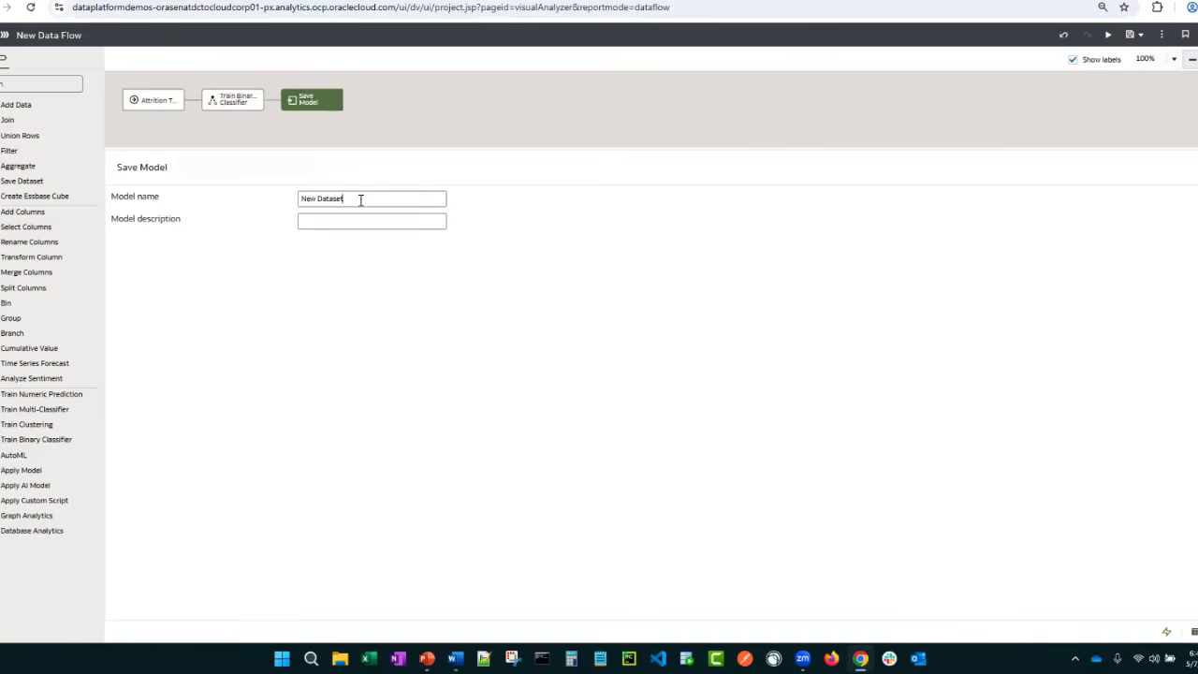
pyautogui.moveTo(360, 200); pyautogui.dragTo(294, 196)
pyautogui.write('Attrition Model v1.0 - NB')
pyautogui.click(383, 198)
# Save the data flow as "Train Attrition Model - NB"
pyautogui.click(1129, 33)
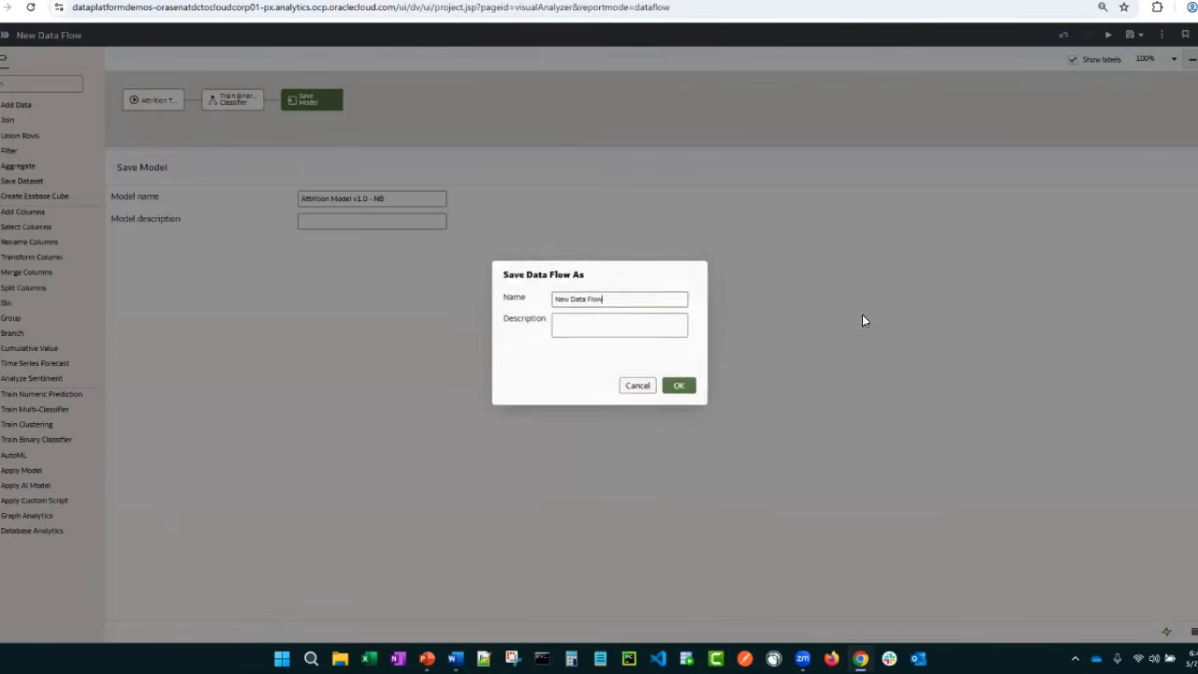
pyautogui.moveTo(617, 299); pyautogui.dragTo(484, 303)
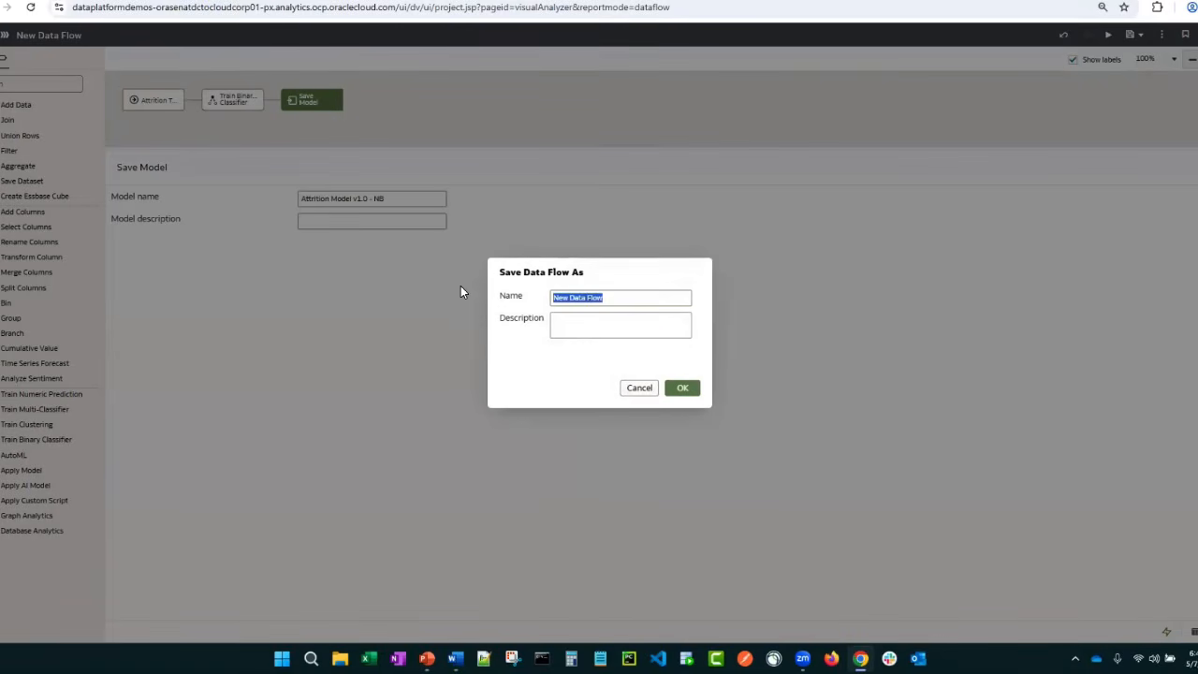
pyautogui.write('Train Attrition Model - NB')
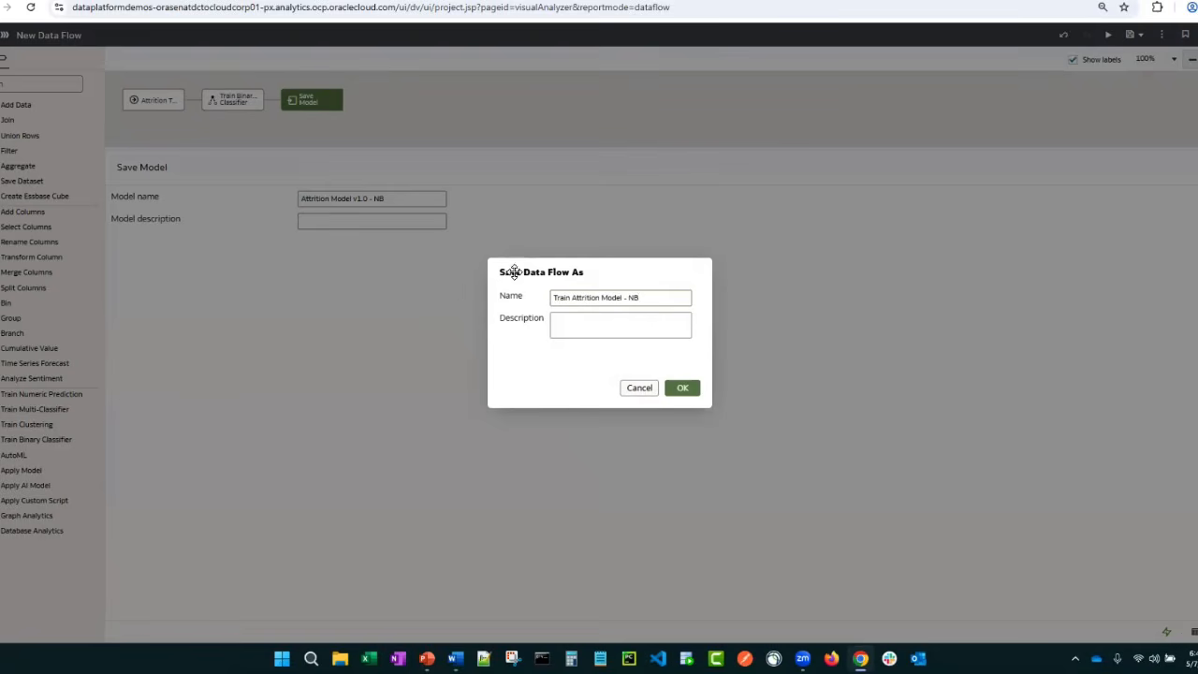
pyautogui.click(684, 388)
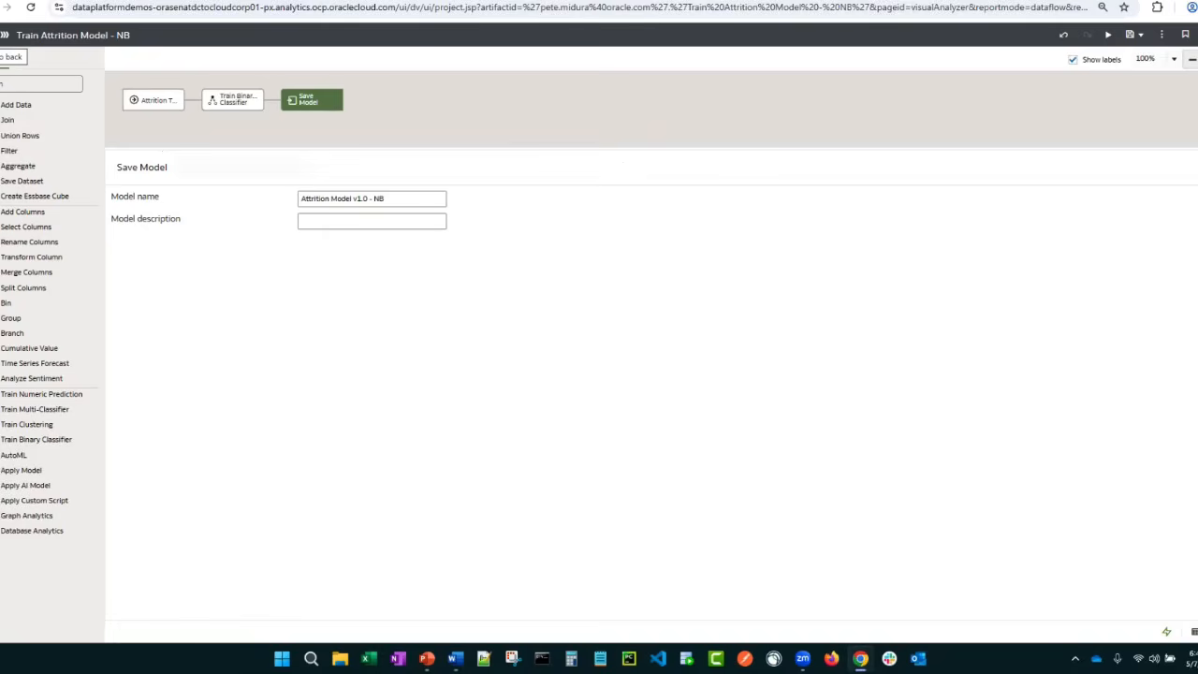
# Leave the data flow, inspect Attrition Model among the machine learning models and review what it predicts and its model type
pyautogui.click(3, 34)
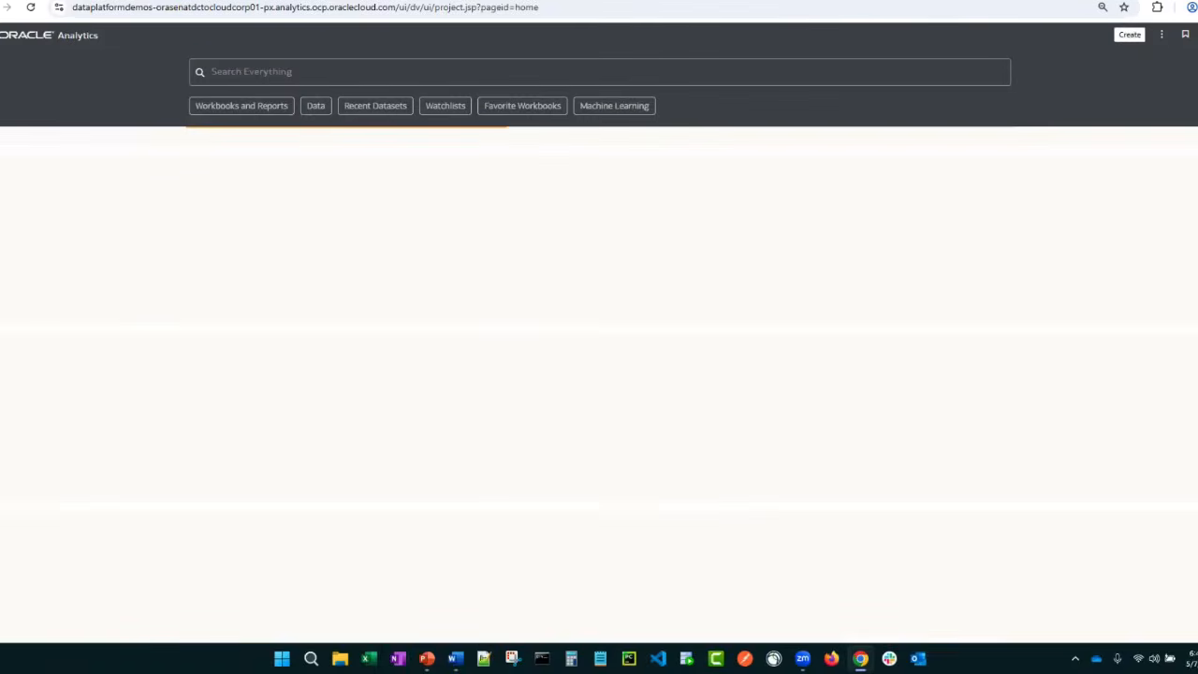
pyautogui.click(23, 137)
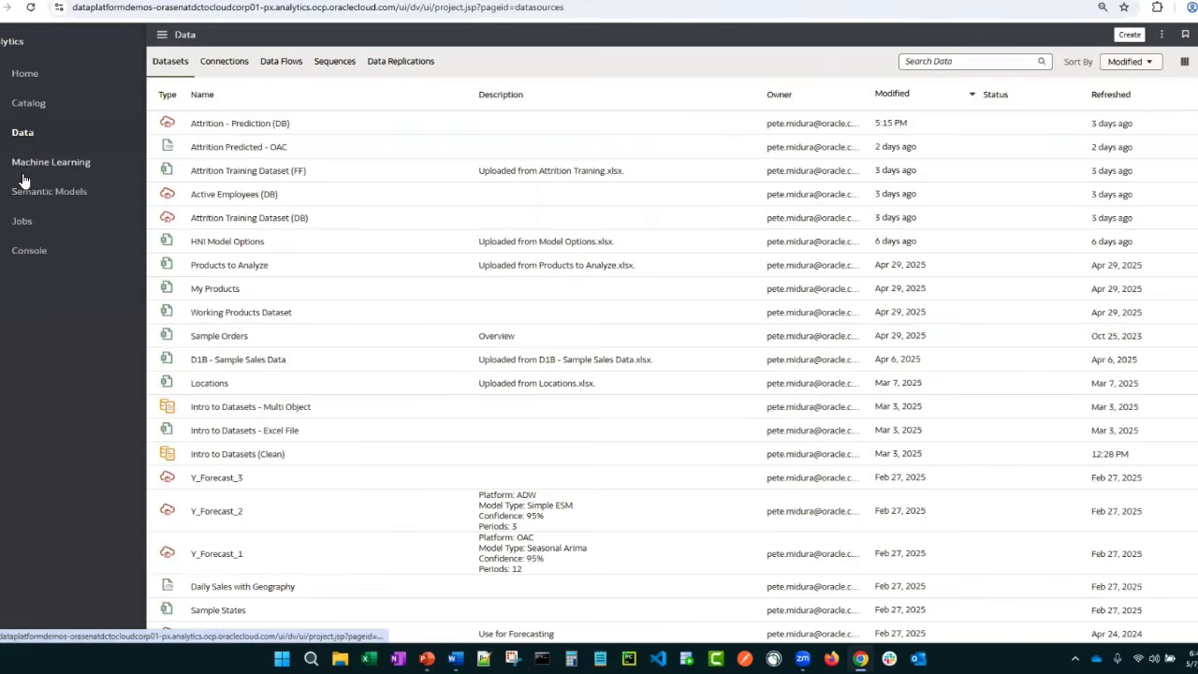
pyautogui.click(18, 163)
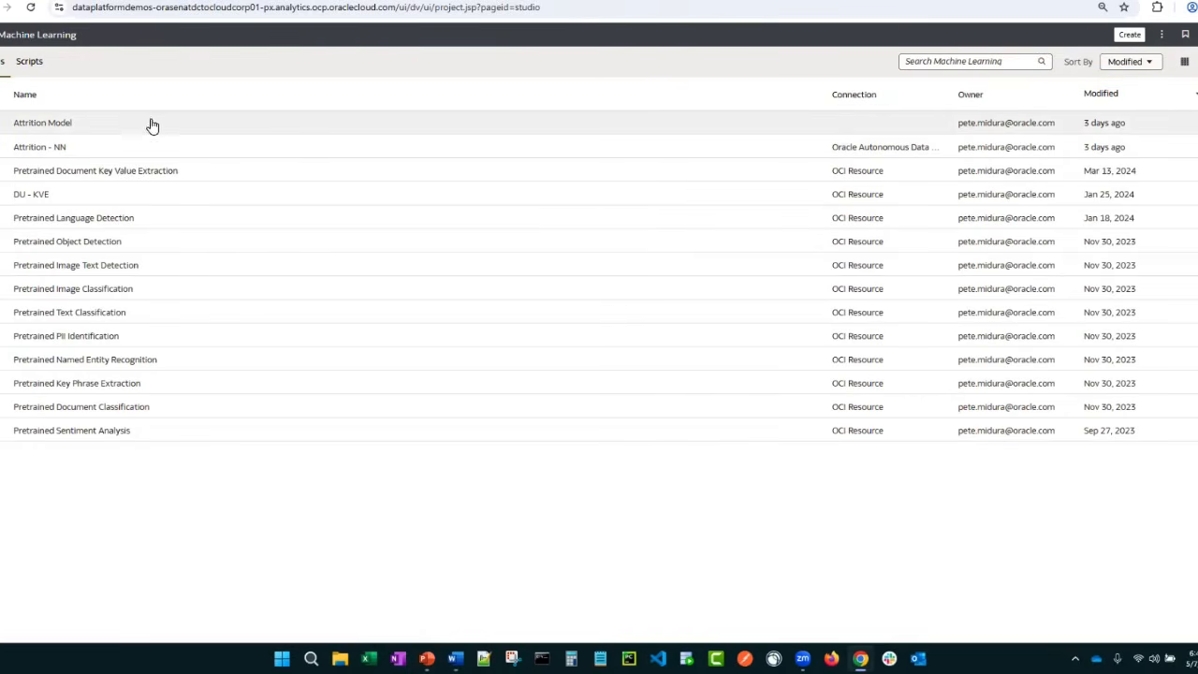
pyautogui.rightClick(73, 131)
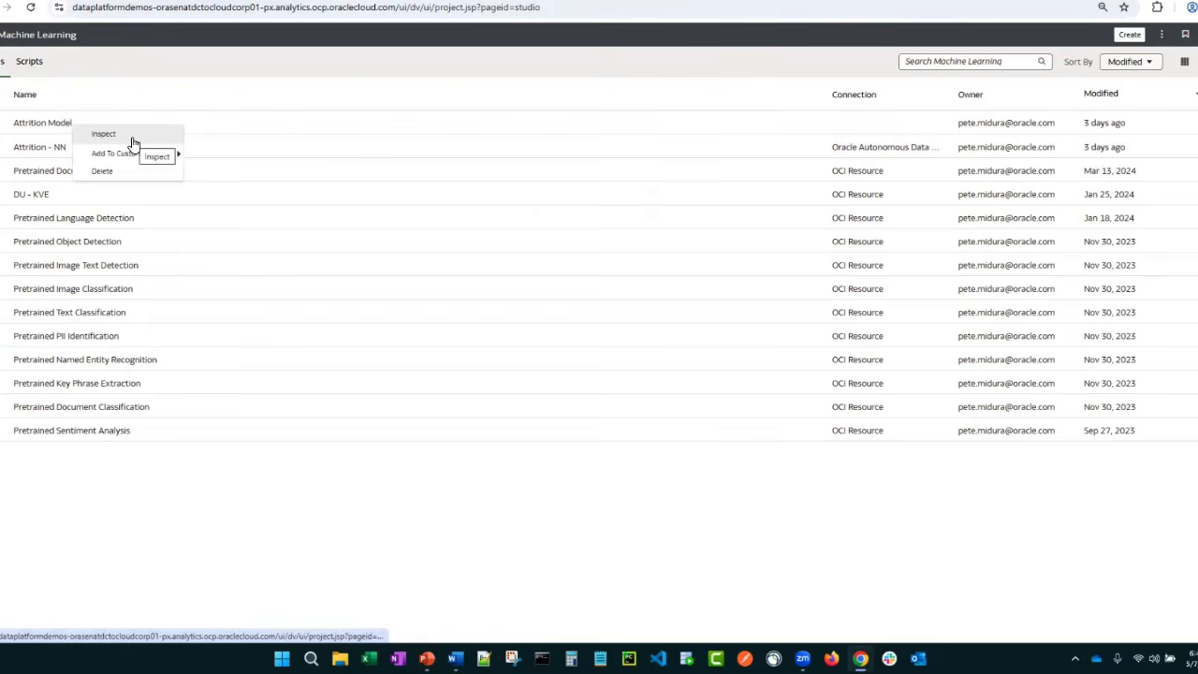
pyautogui.click(132, 142)
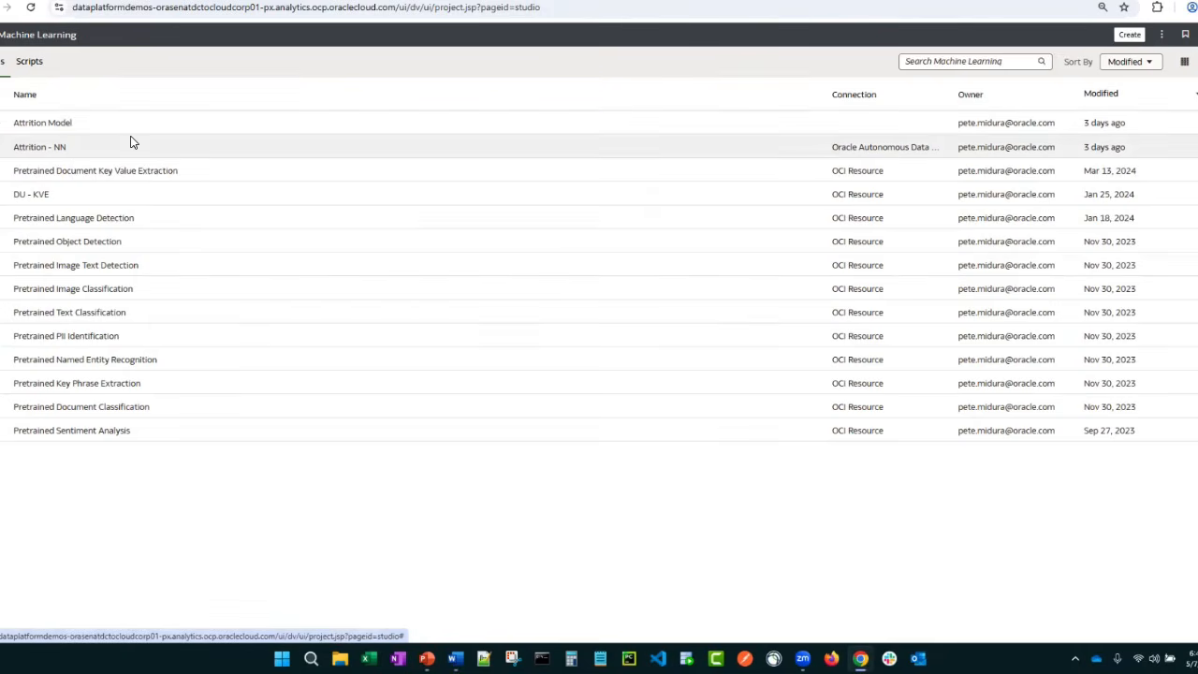
pyautogui.moveTo(476, 182); pyautogui.dragTo(456, 144)
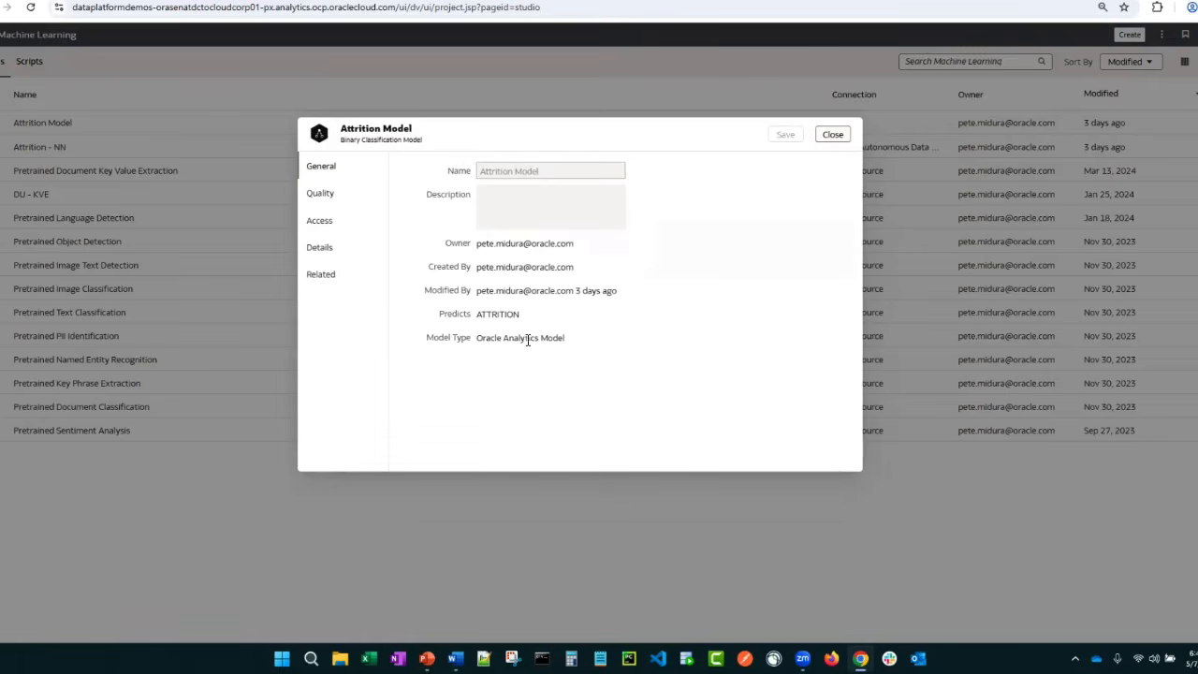
pyautogui.doubleClick(490, 314)
pyautogui.moveTo(563, 338); pyautogui.dragTo(475, 345)
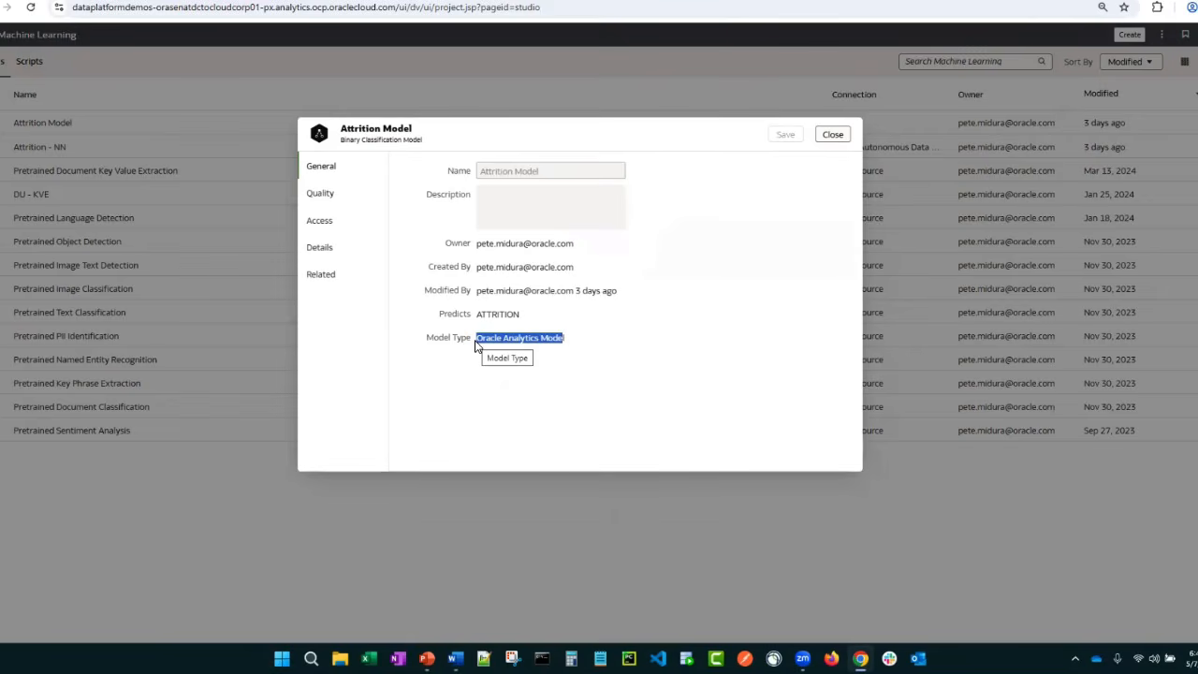
pyautogui.click(445, 340)
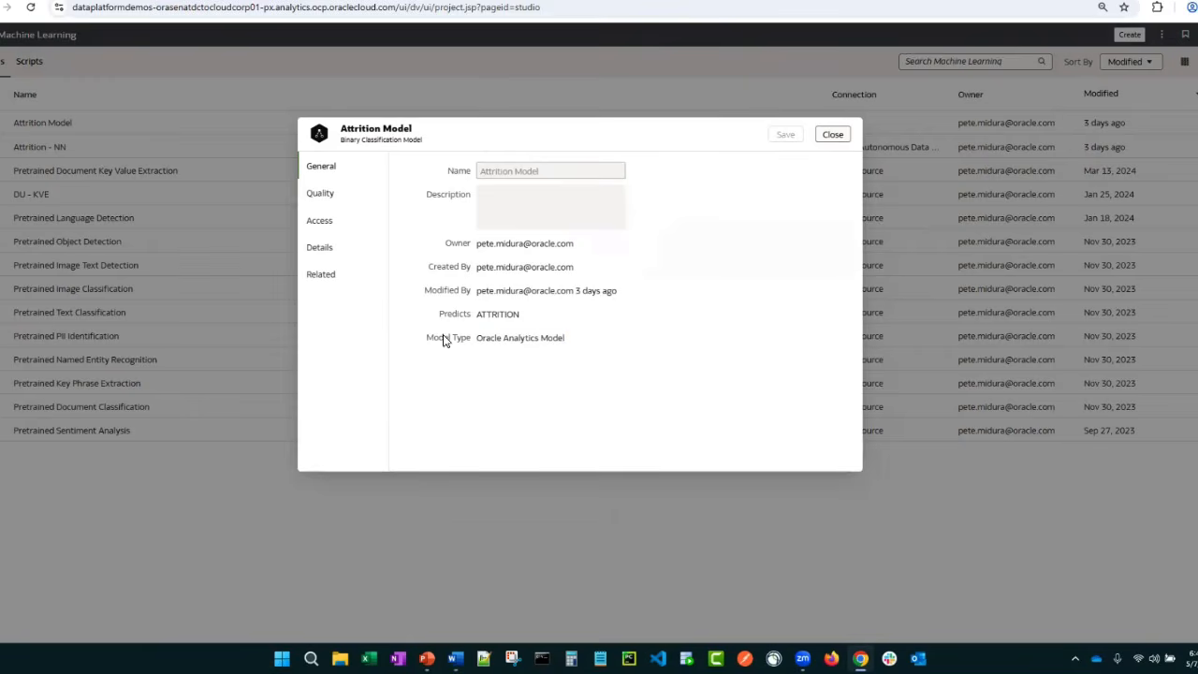
# Review Attrition Model's quality metrics with the prediction matrix, and its access permissions
pyautogui.click(319, 194)
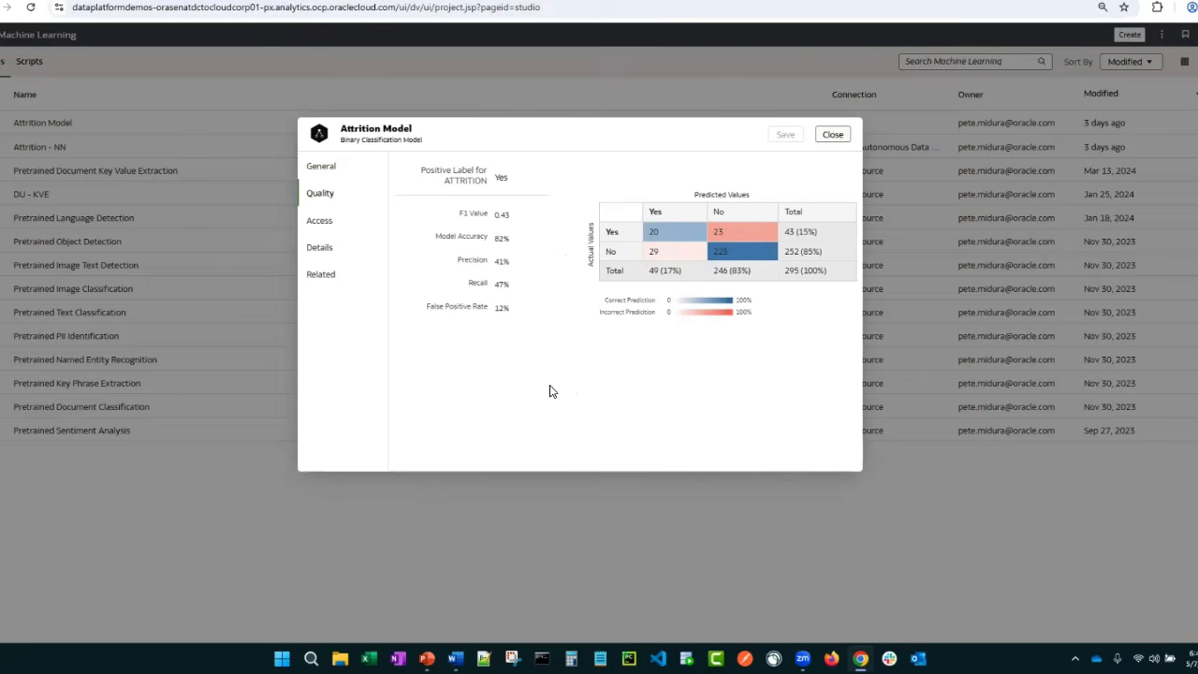
pyautogui.click(319, 226)
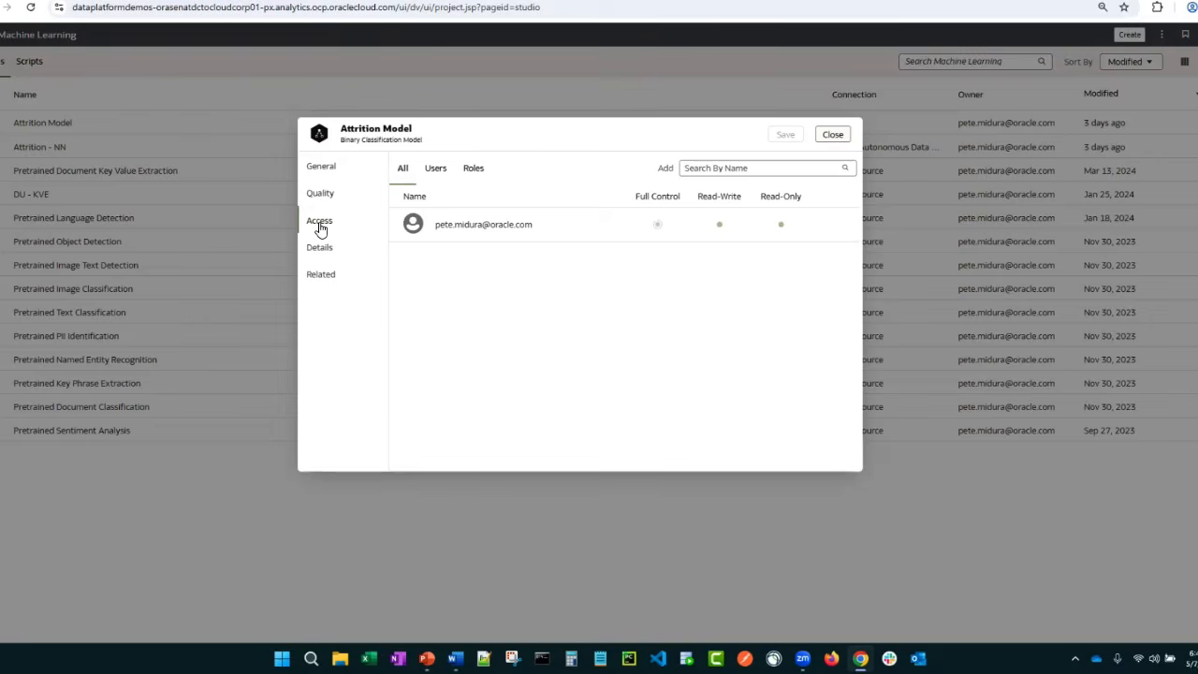
# Examine Attrition Model's details, including its model class, algorithm and the list of input columns
pyautogui.click(320, 249)
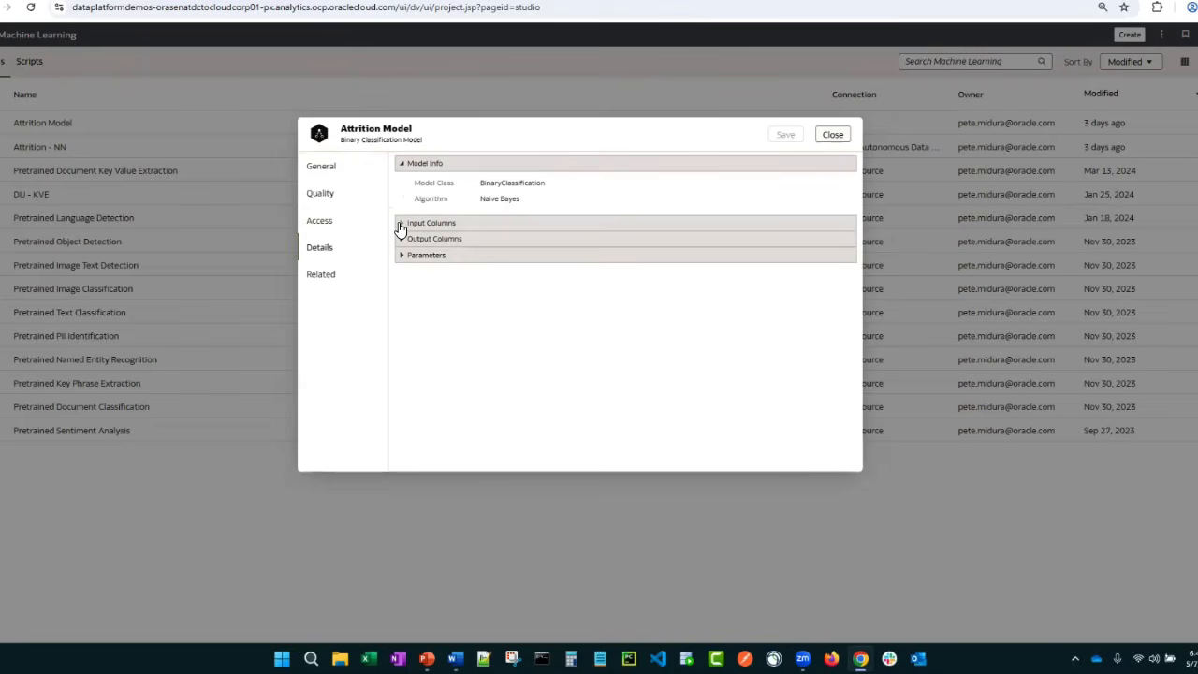
pyautogui.doubleClick(502, 182)
pyautogui.doubleClick(507, 199)
pyautogui.click(399, 227)
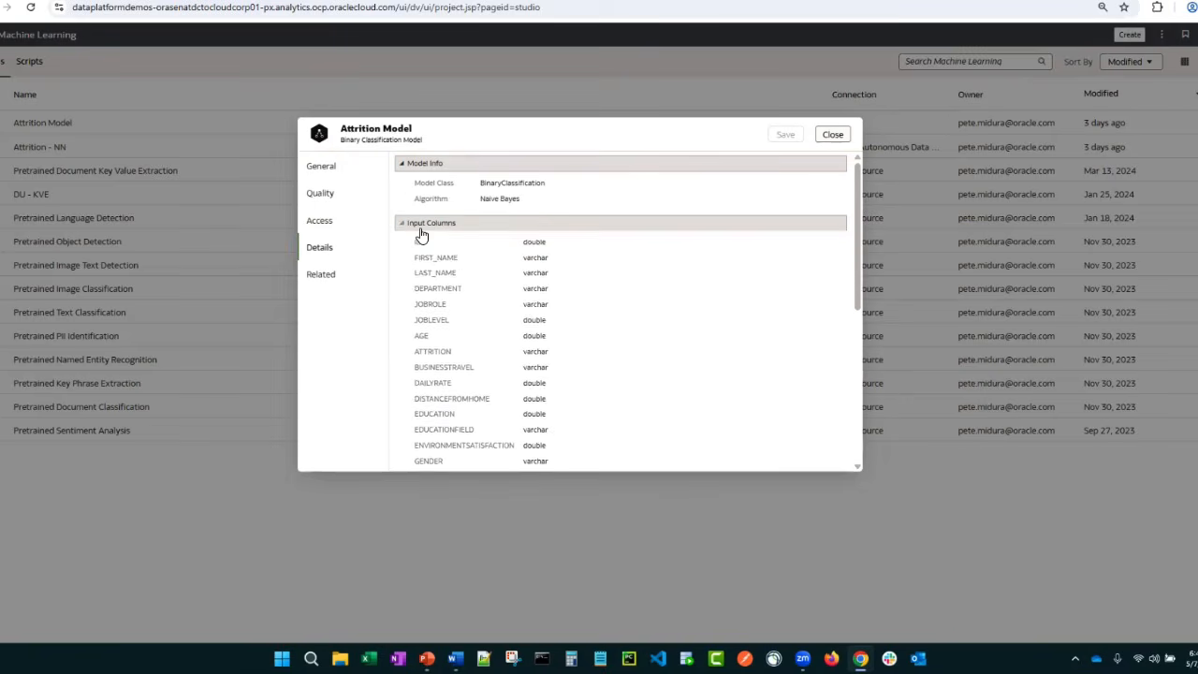
# Read through the full list of Attrition Model's input columns and their data types
pyautogui.scroll(-2, 455, 249)
pyautogui.scroll(-5, 455, 249)
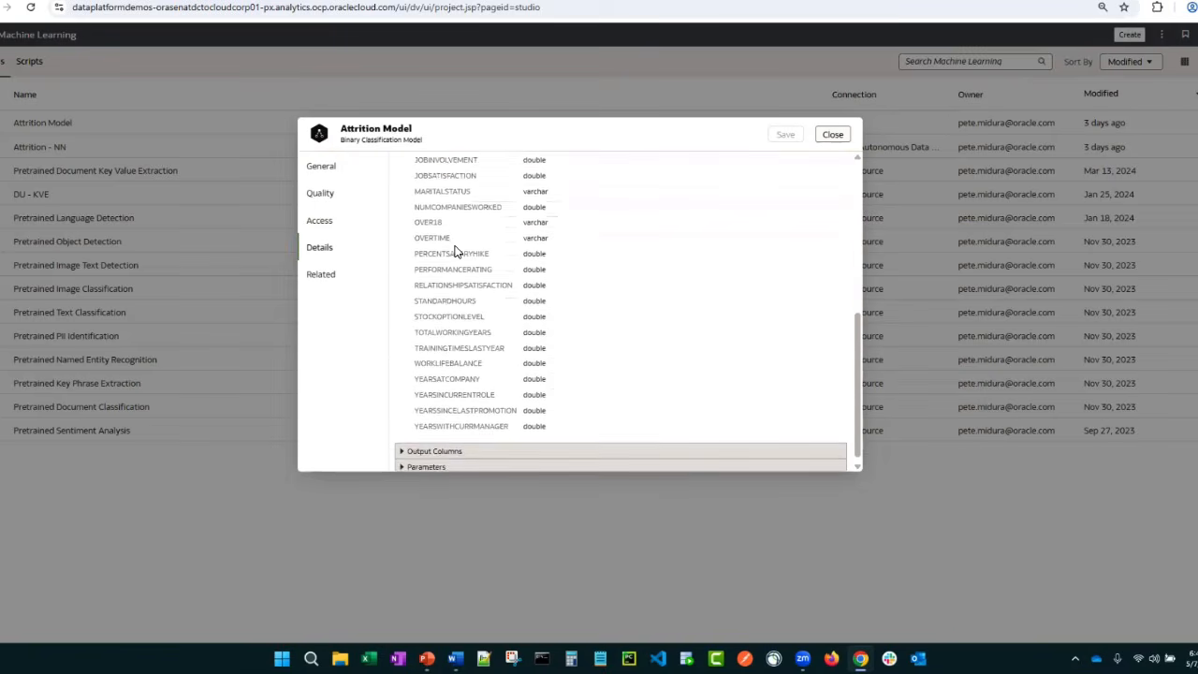
pyautogui.scroll(4, 457, 245)
pyautogui.scroll(3, 456, 245)
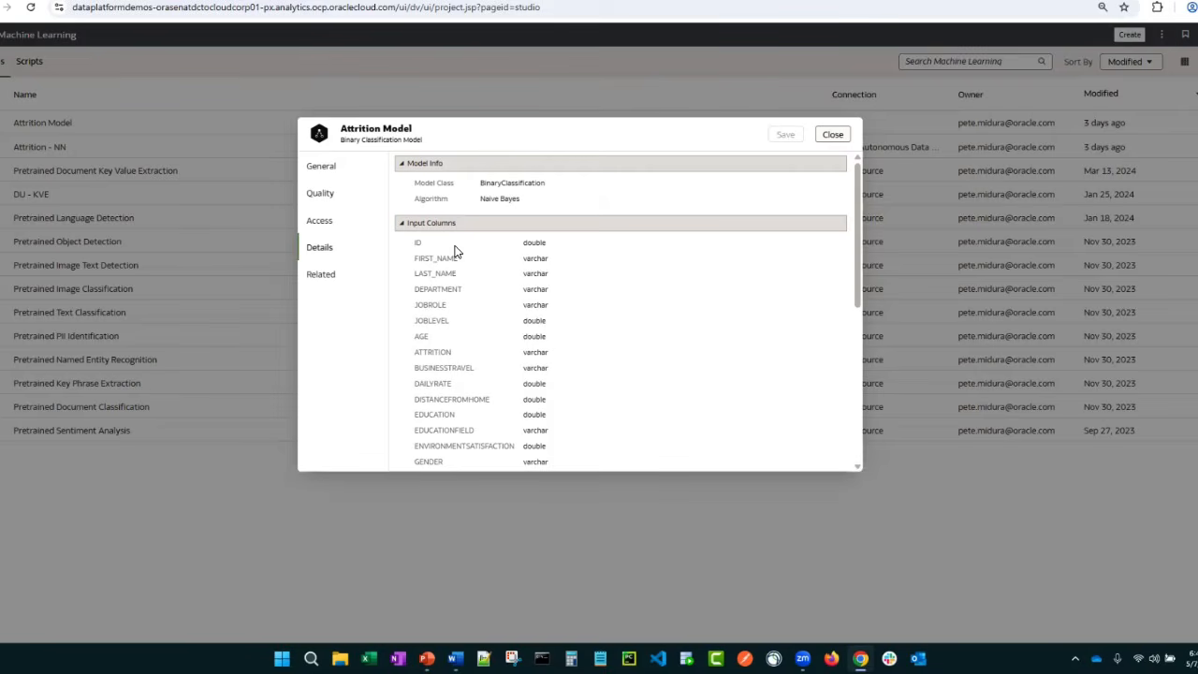
pyautogui.scroll(-3, 446, 255)
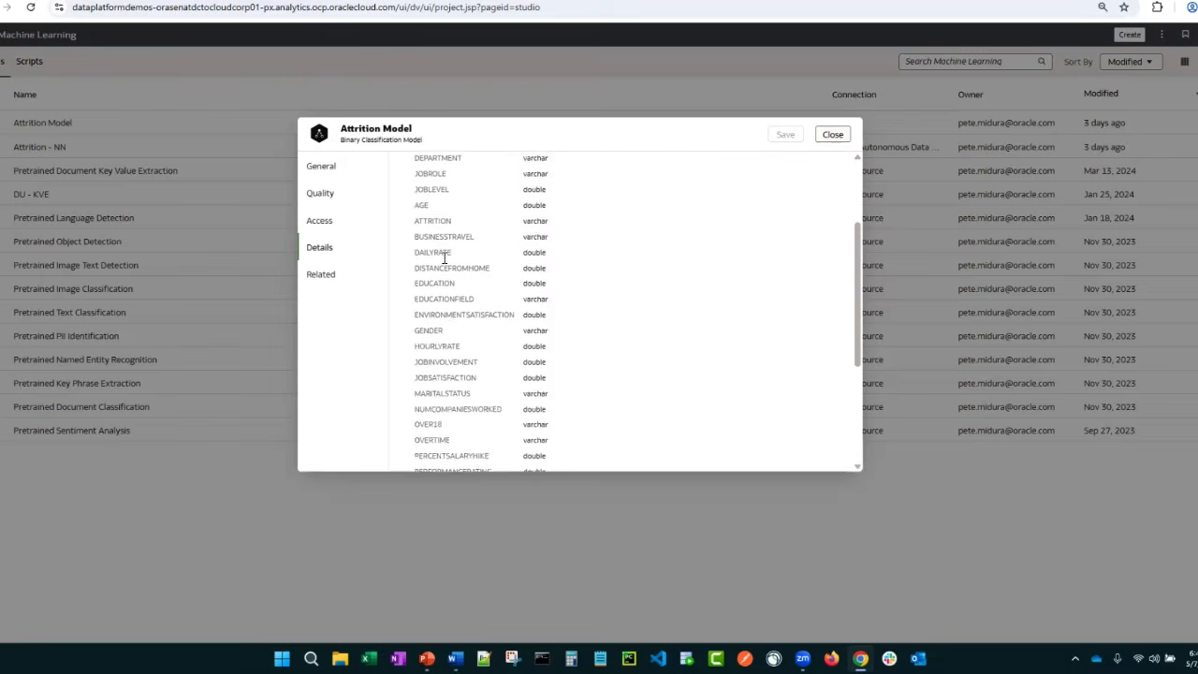
pyautogui.scroll(-3, 446, 258)
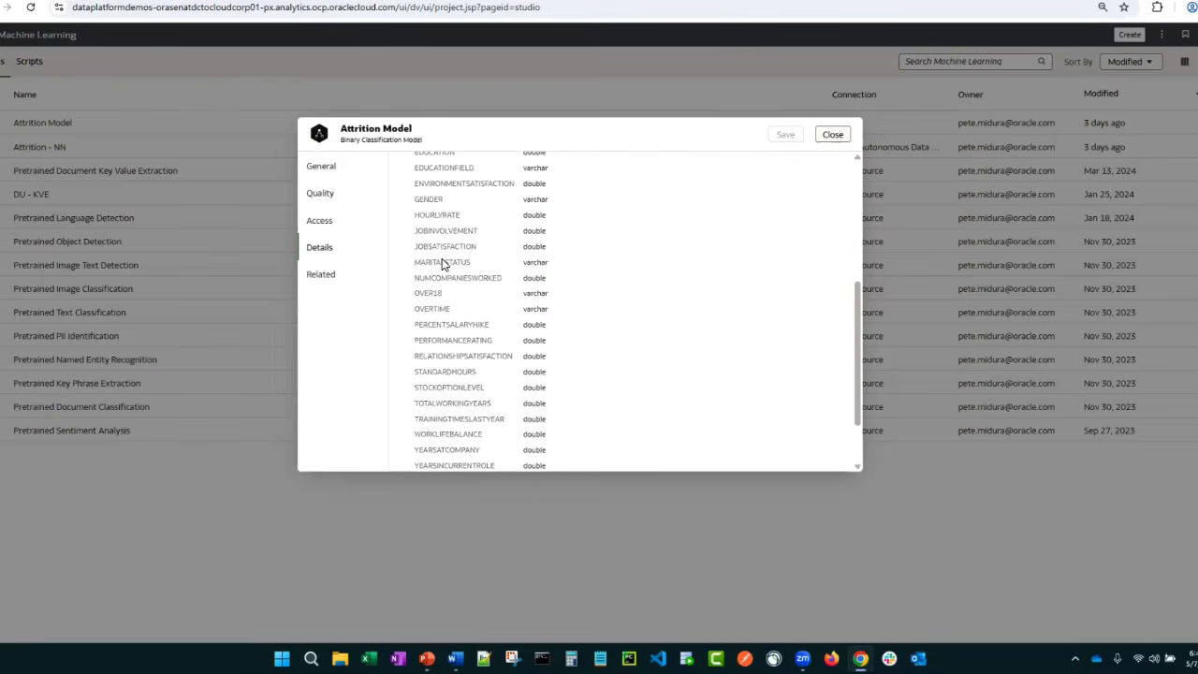
pyautogui.scroll(7, 441, 262)
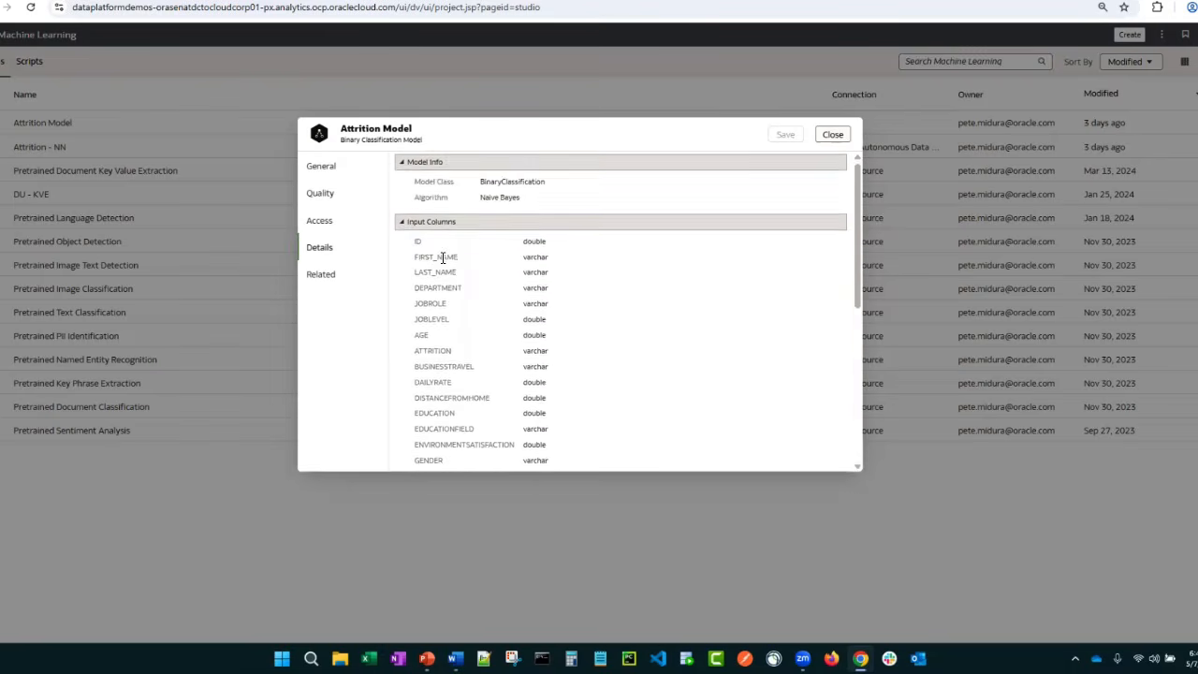
pyautogui.scroll(-7, 443, 258)
pyautogui.scroll(-2, 443, 258)
pyautogui.scroll(9, 446, 259)
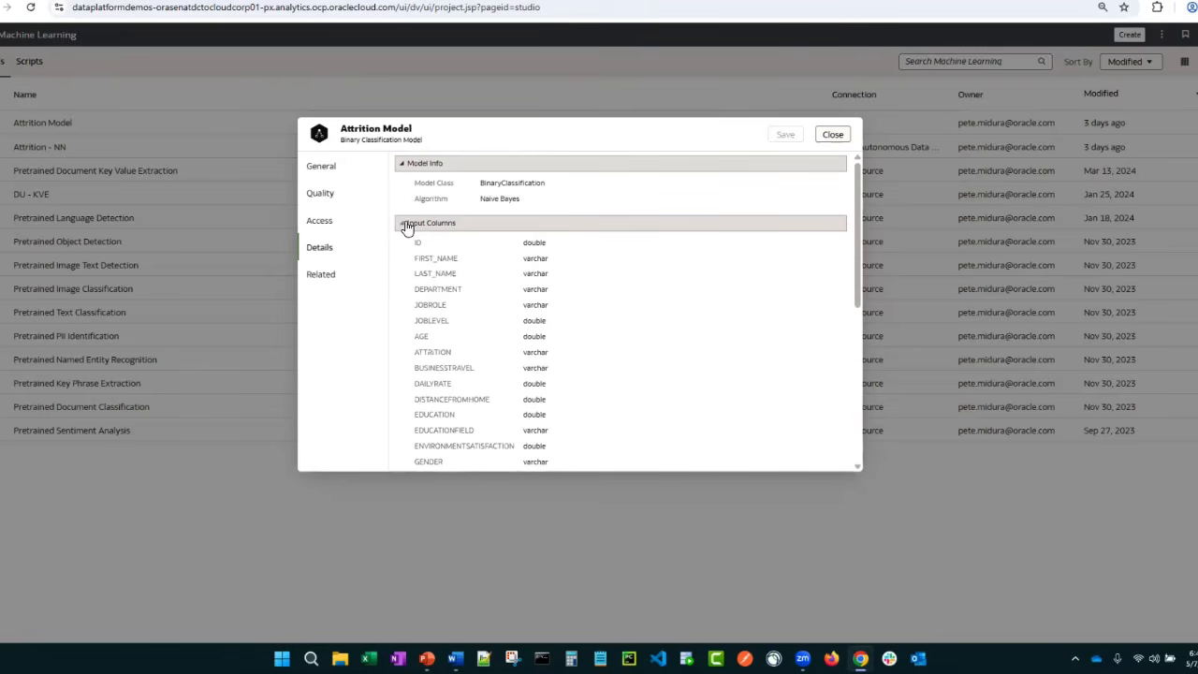
# Review Attrition Model's output columns, including PredictedValue and PredictionConfidence, with the input columns collapsed
pyautogui.click(403, 225)
pyautogui.click(402, 237)
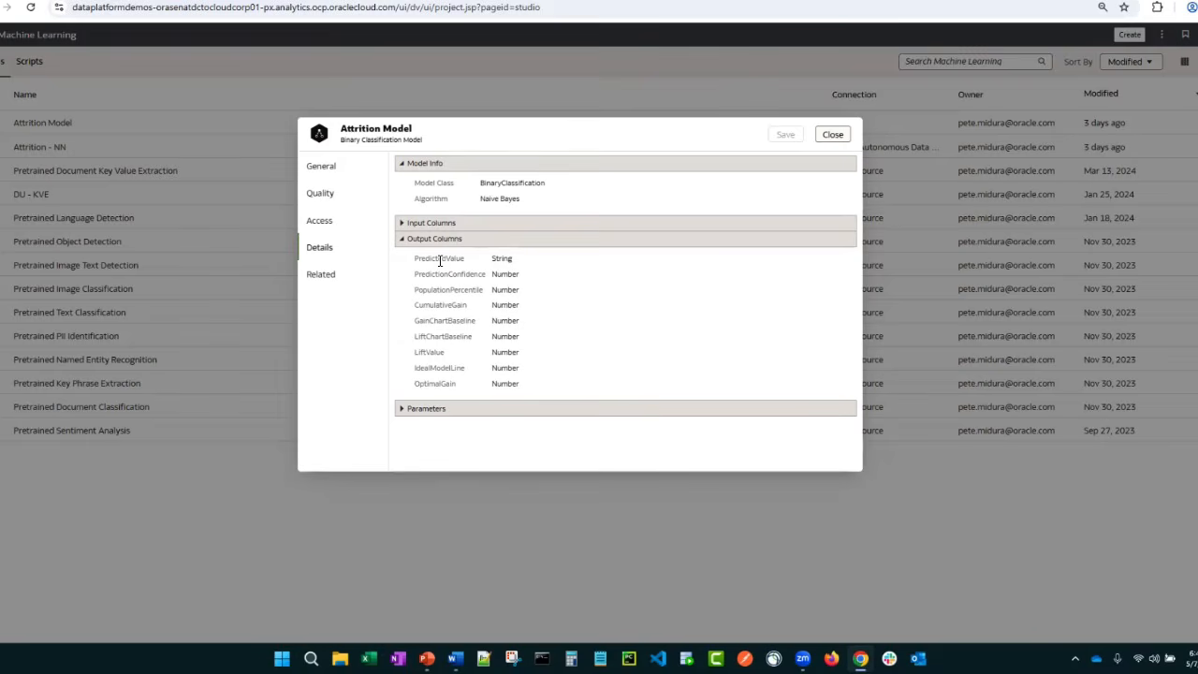
pyautogui.doubleClick(440, 259)
pyautogui.moveTo(484, 274); pyautogui.dragTo(418, 276)
pyautogui.click(429, 295)
pyautogui.click(406, 242)
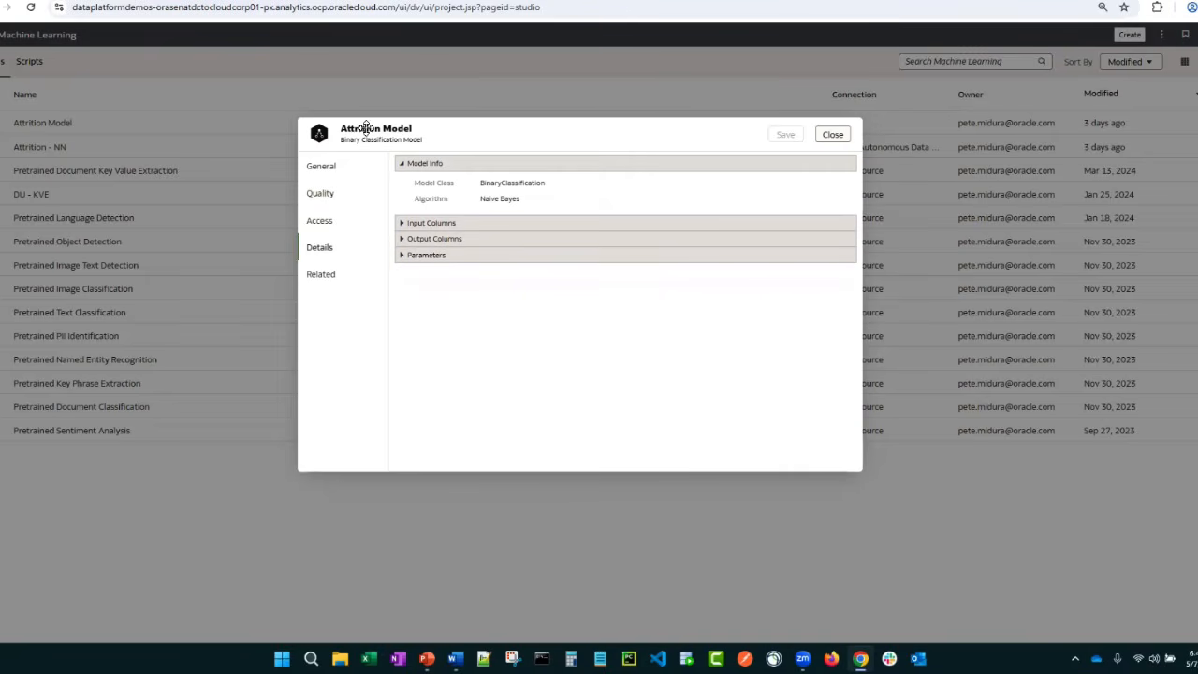
# Open Attrition Model's related Confusion Matrix dataset in a new workbook and widen the data pane to fit its name
pyautogui.click(319, 281)
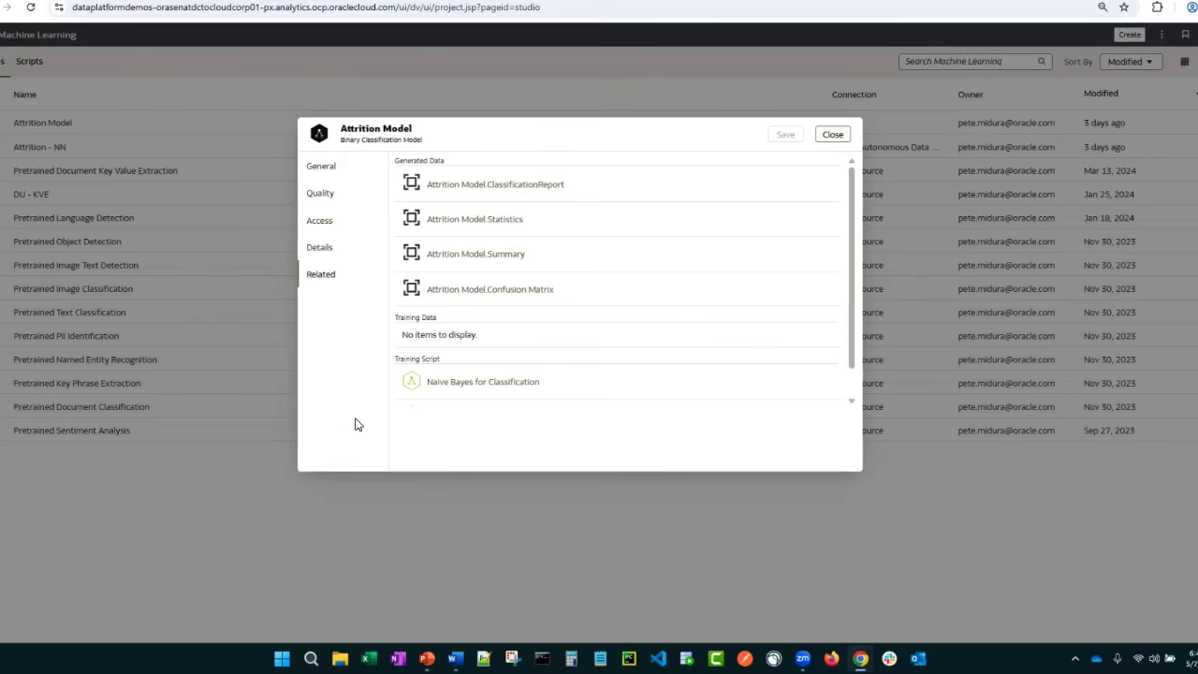
pyautogui.click(522, 298)
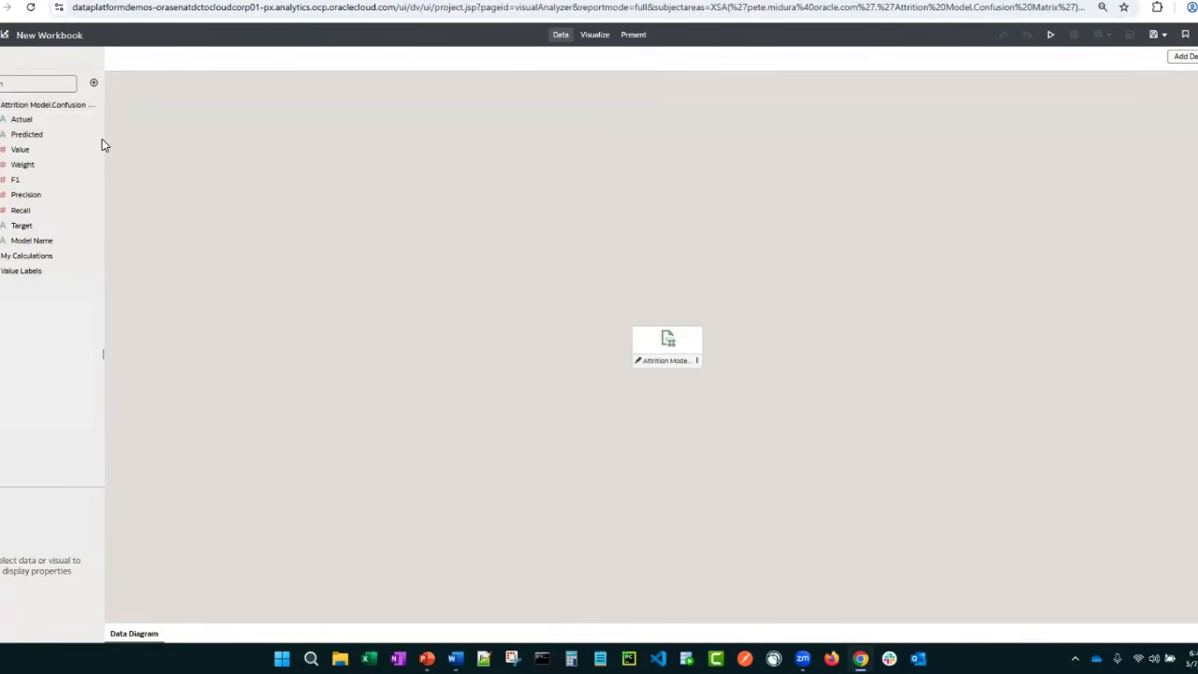
pyautogui.moveTo(103, 140); pyautogui.dragTo(145, 159)
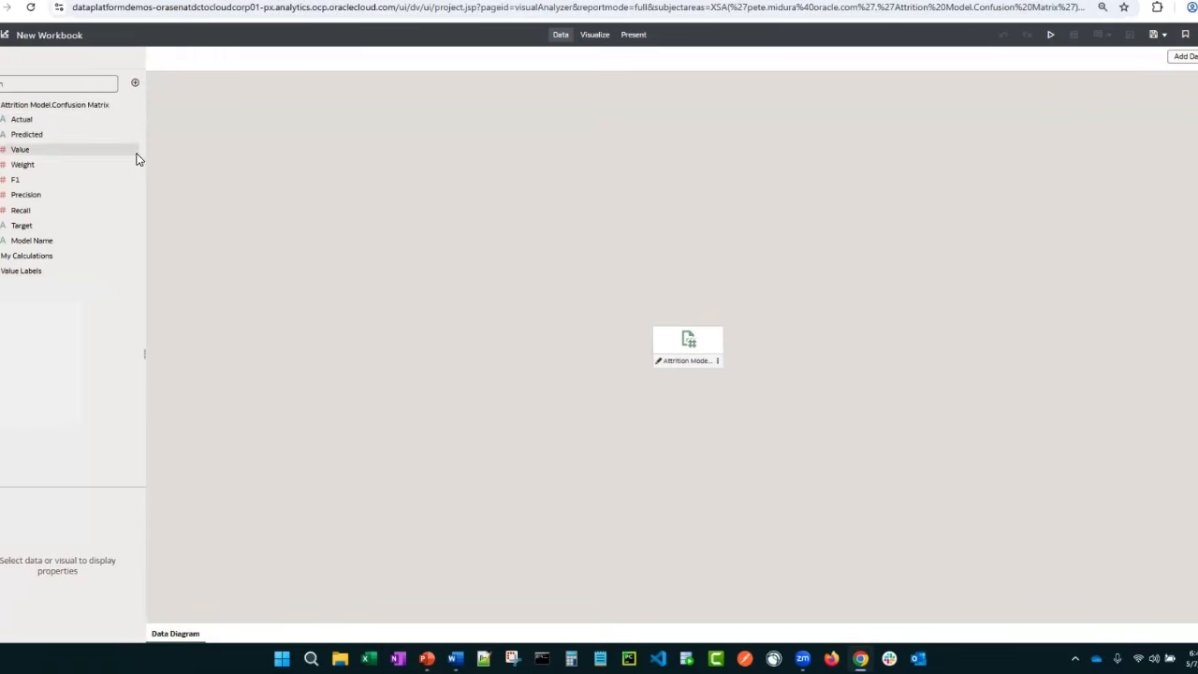
# Create a table visualization from all nine Confusion Matrix columns, from Actual through Model Name
pyautogui.click(595, 34)
pyautogui.click(23, 121)
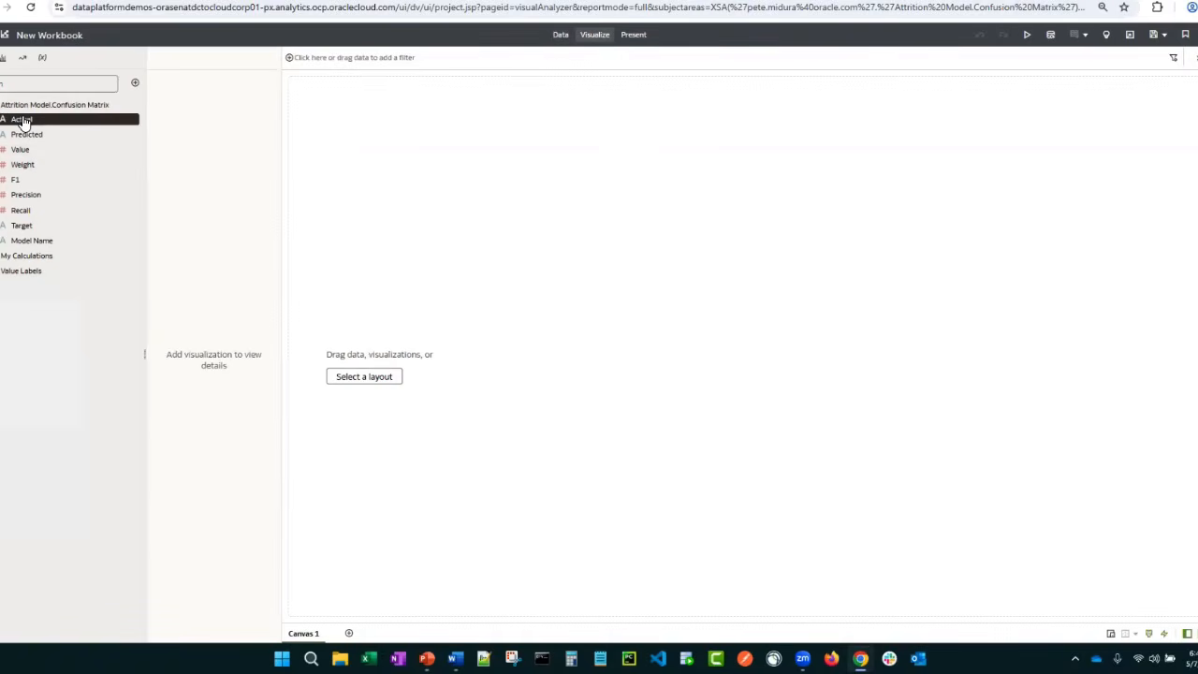
pyautogui.keyDown('shift'); pyautogui.click(21, 243); pyautogui.keyUp('shift')
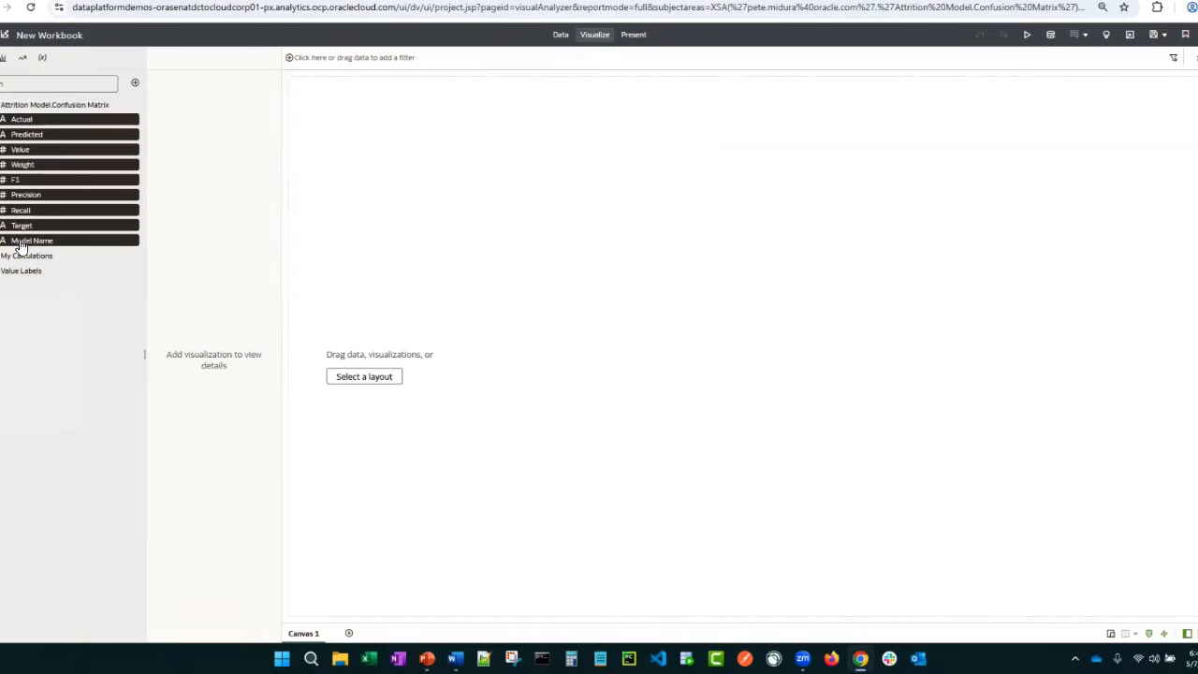
pyautogui.rightClick(21, 245)
pyautogui.click(43, 267)
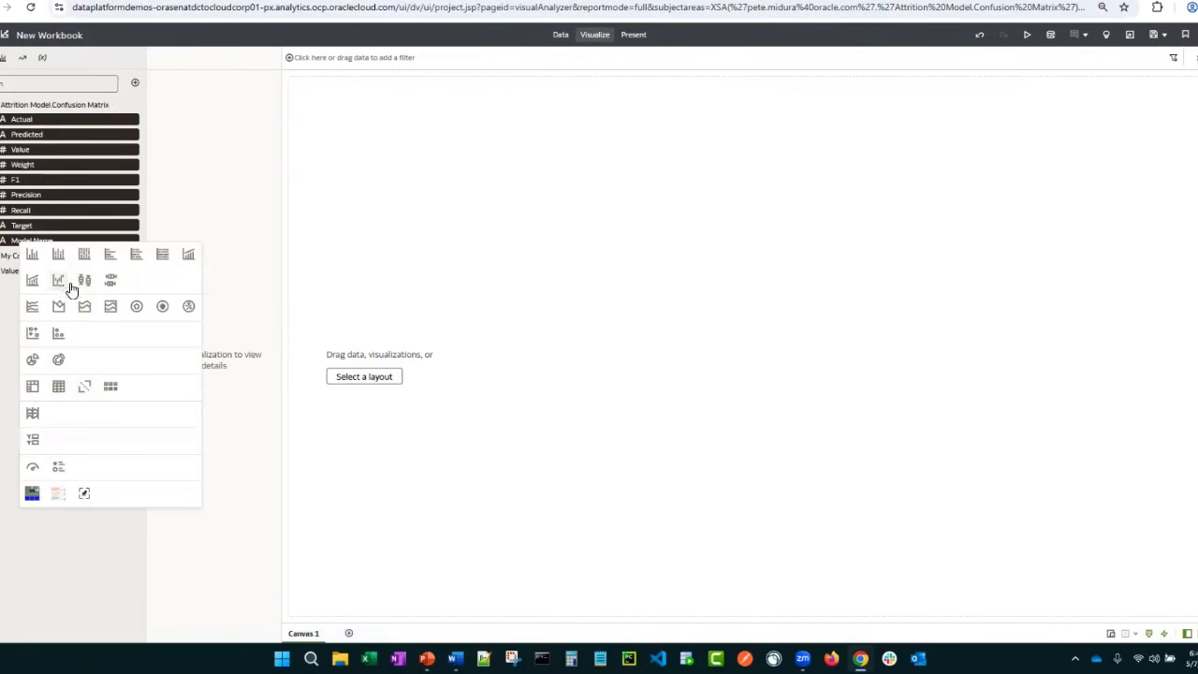
pyautogui.click(58, 388)
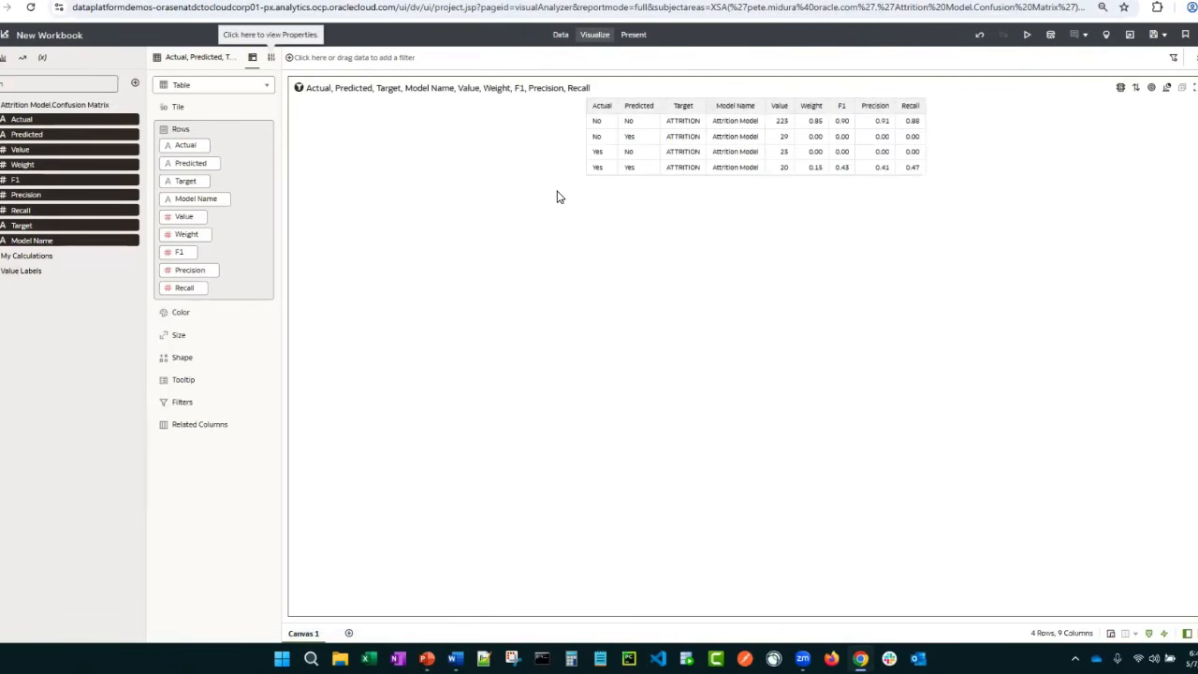
# Reorder the table's rows so that Model Name comes first and Target second, ahead of Actual and Predicted
pyautogui.rightClick(190, 200)
pyautogui.moveTo(190, 200); pyautogui.dragTo(185, 135)
pyautogui.moveTo(214, 217)
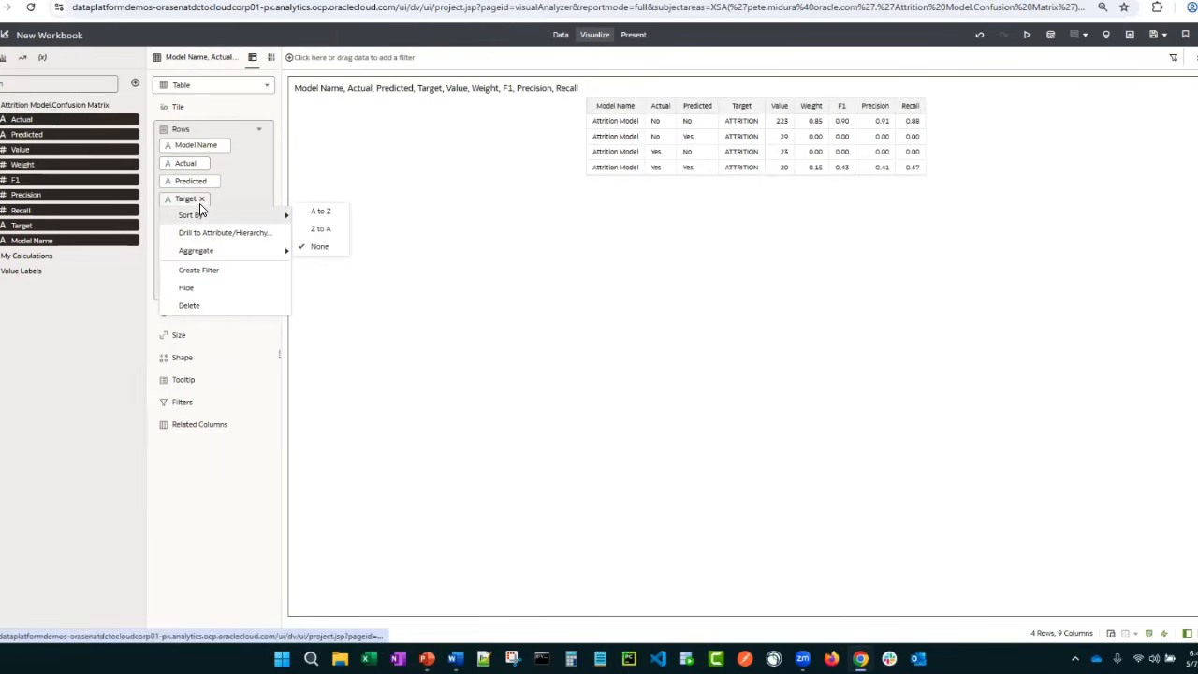
pyautogui.moveTo(187, 201); pyautogui.dragTo(270, 179)
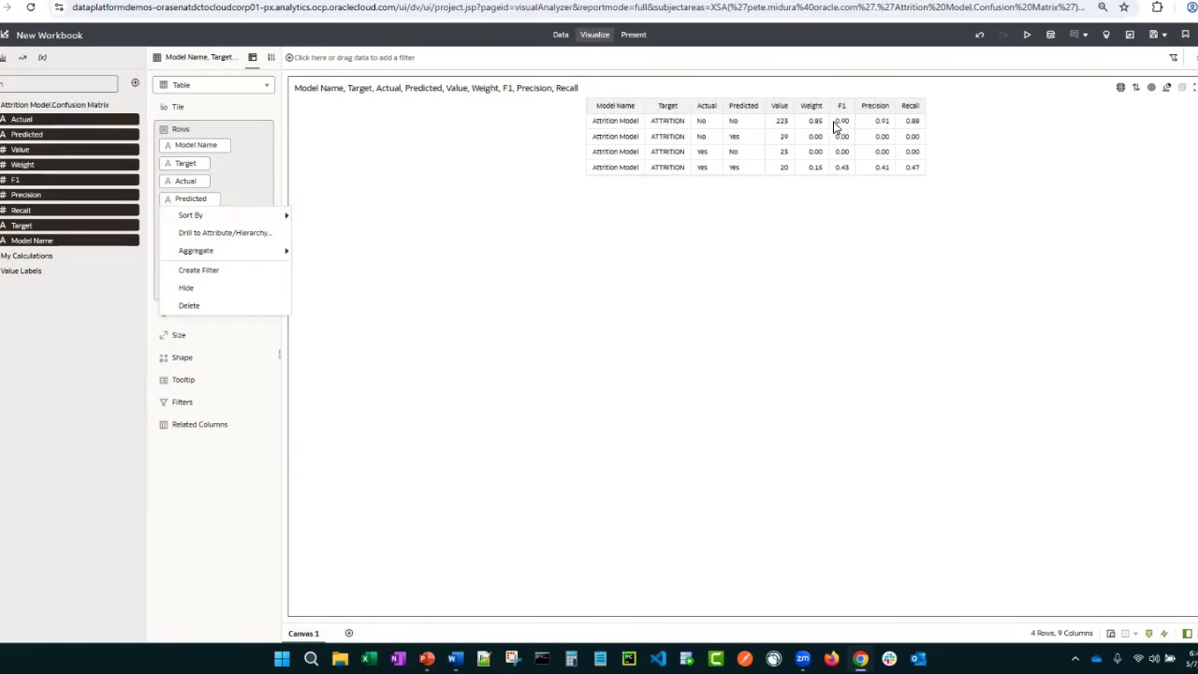
pyautogui.click(127, 341)
# Add a pivot below the table with Actual as columns, Predicted as rows and Value as the values
pyautogui.click(6, 60)
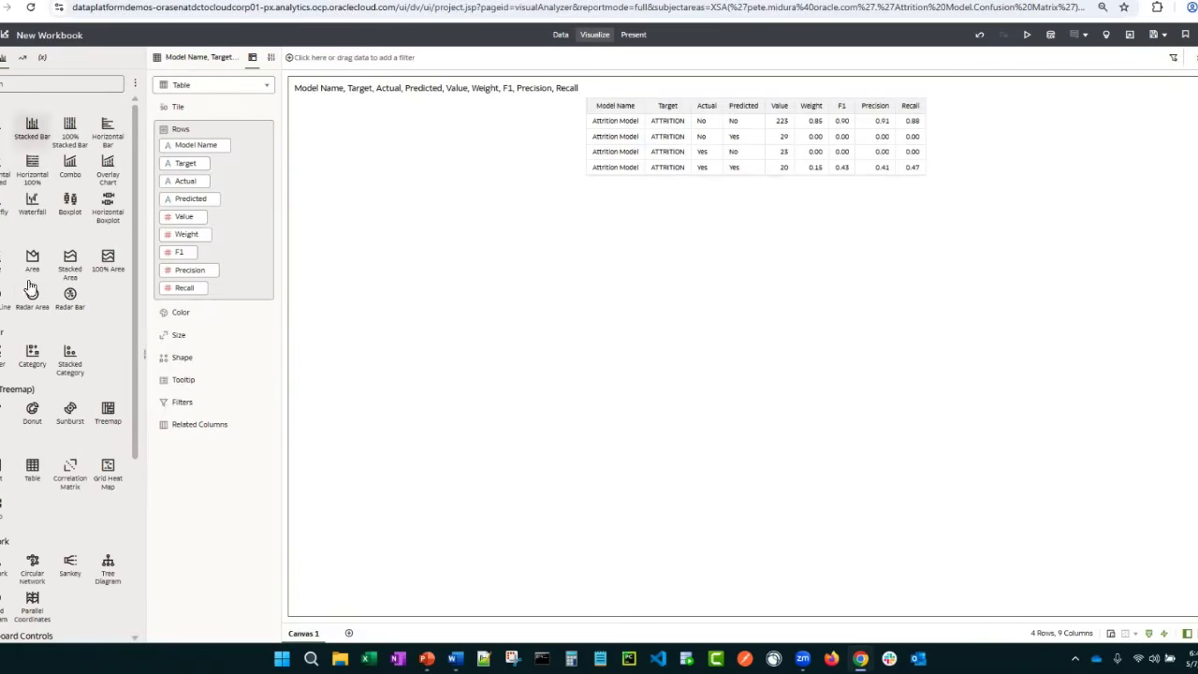
pyautogui.moveTo(5, 473); pyautogui.dragTo(645, 510)
pyautogui.click(4, 57)
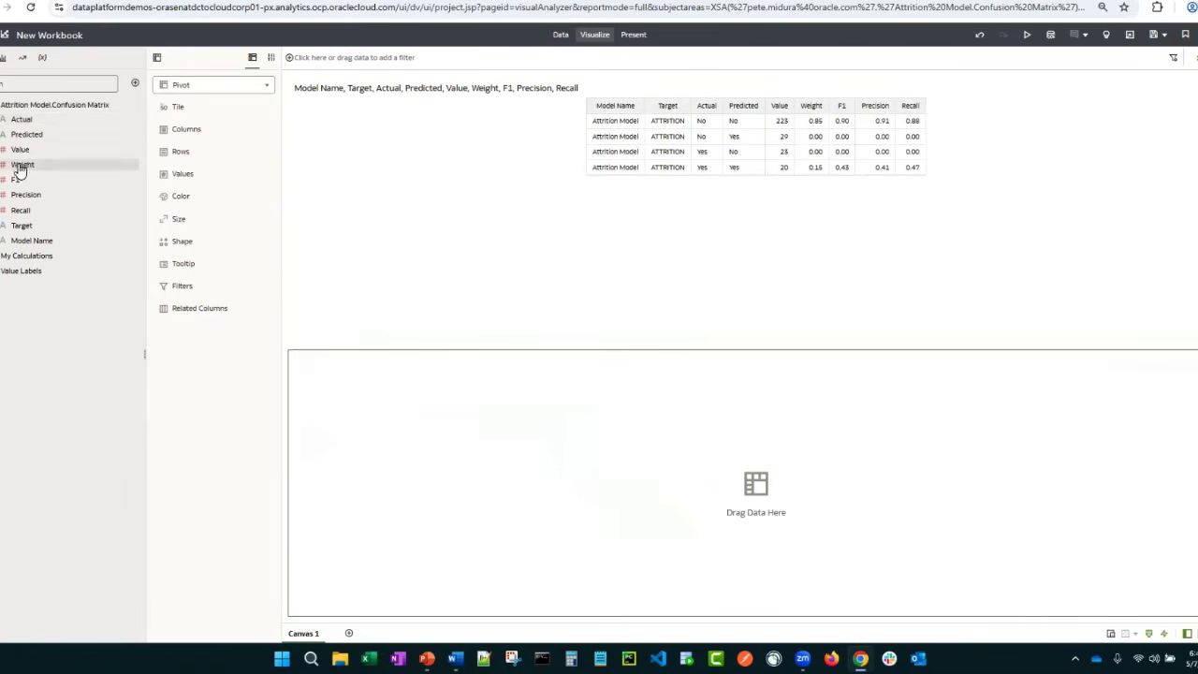
pyautogui.moveTo(20, 119); pyautogui.dragTo(180, 150)
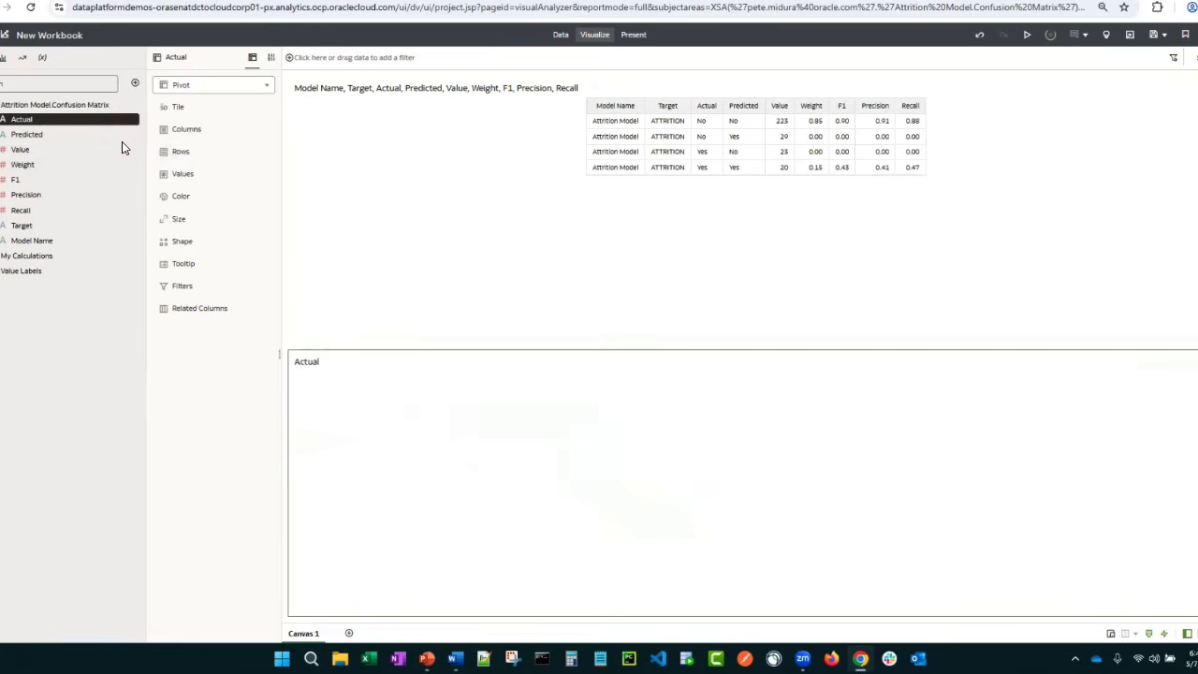
pyautogui.moveTo(52, 138); pyautogui.dragTo(188, 219)
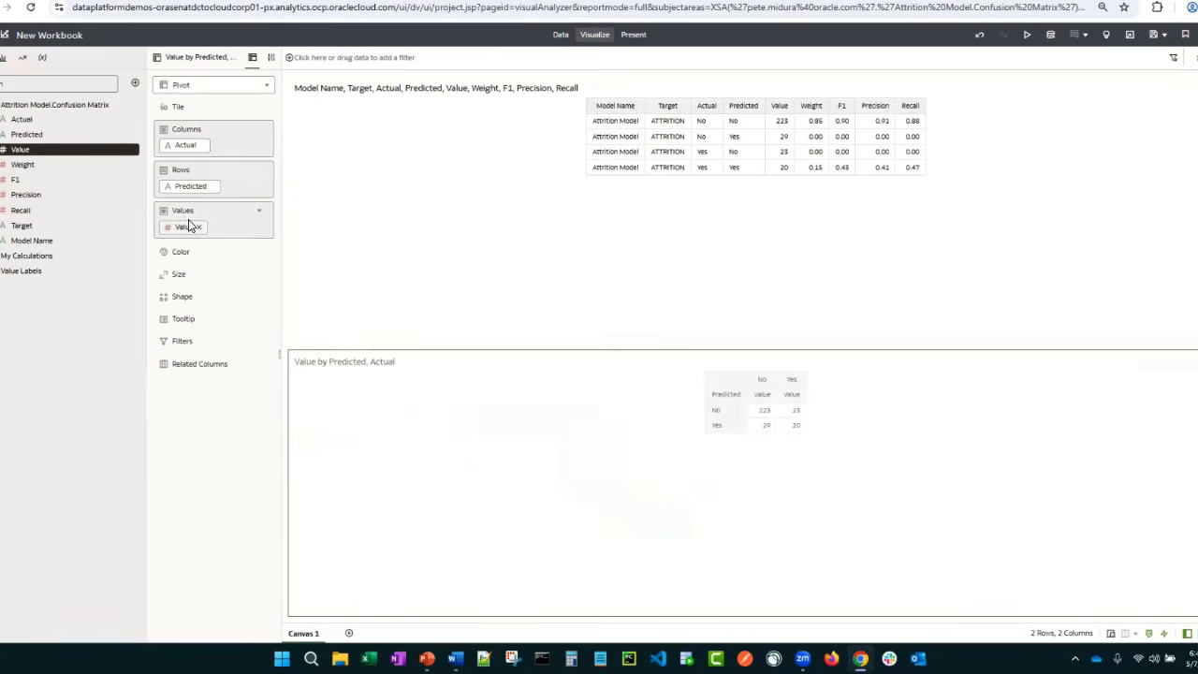
# Hide the pivot's value labels and turn on grand totals for both its rows and columns
pyautogui.rightClick(769, 388)
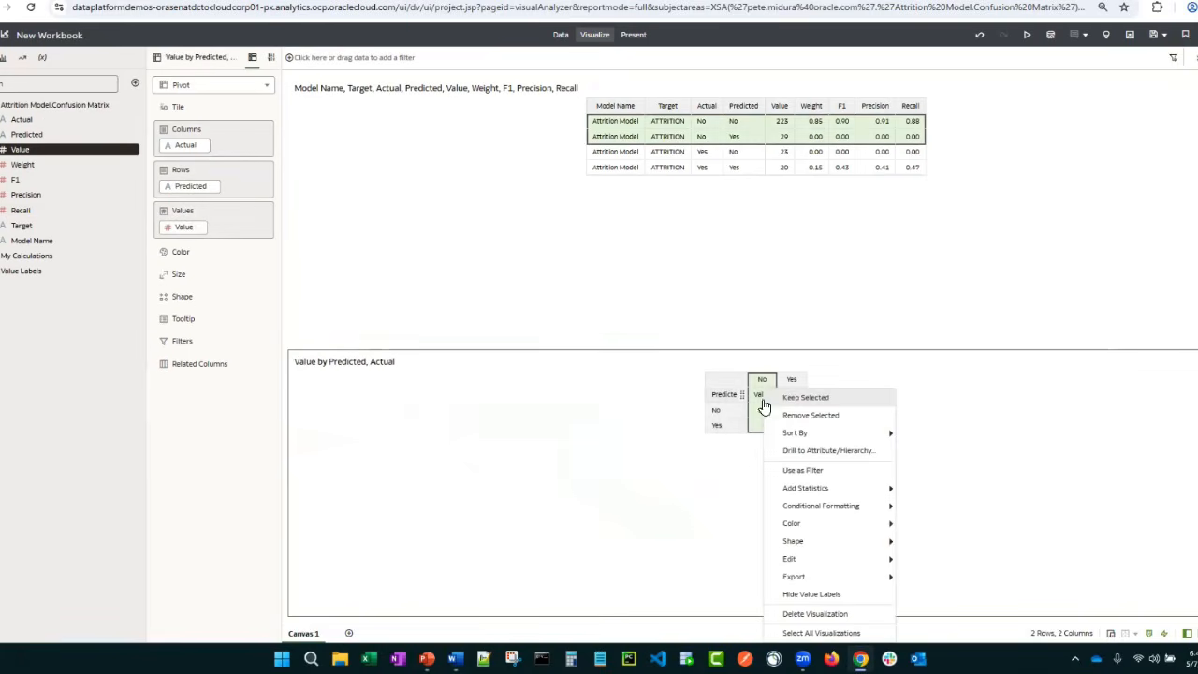
pyautogui.click(812, 594)
pyautogui.click(270, 58)
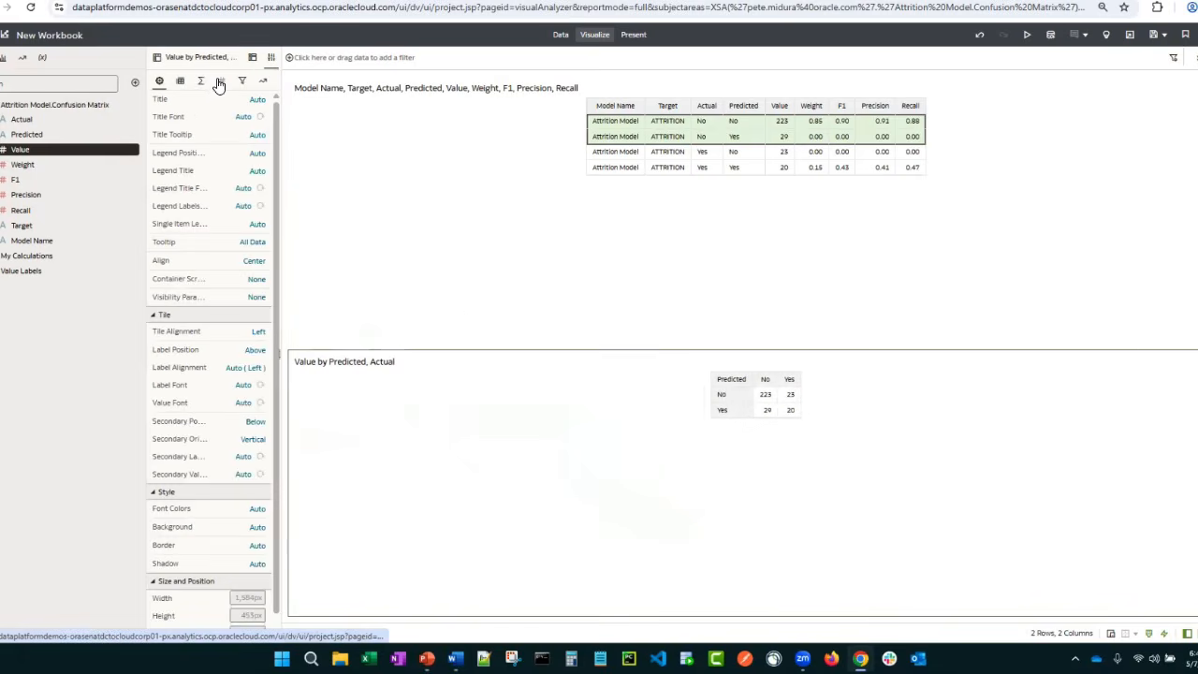
pyautogui.click(200, 80)
pyautogui.click(270, 117)
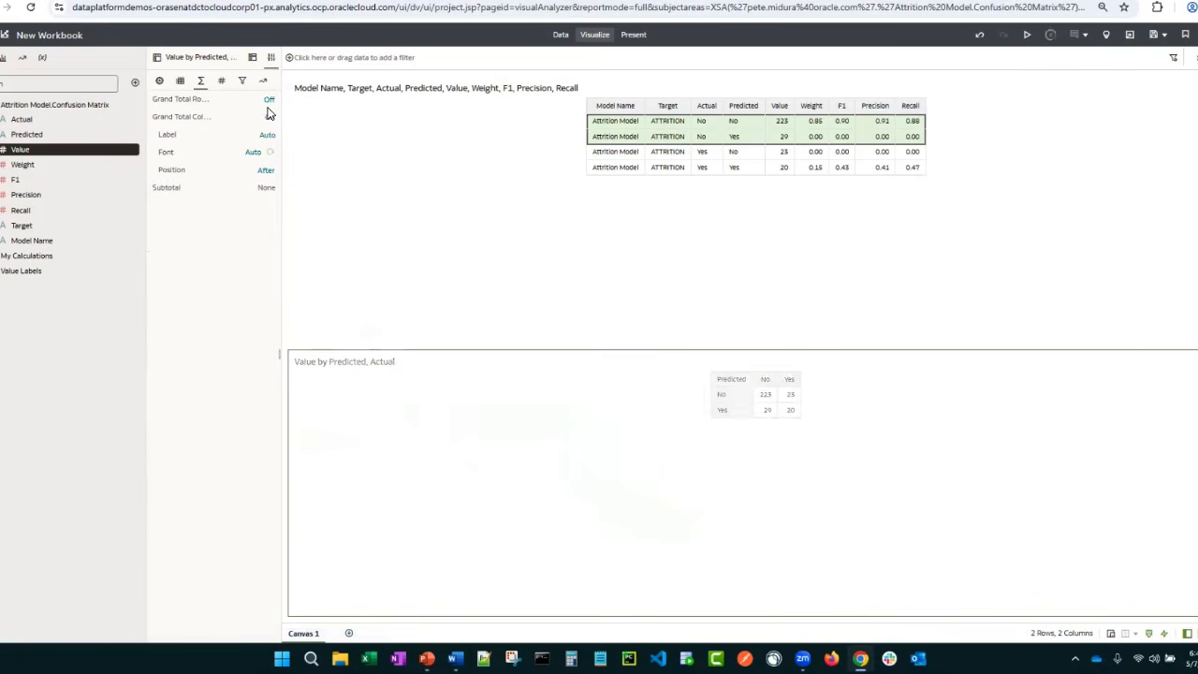
pyautogui.click(269, 99)
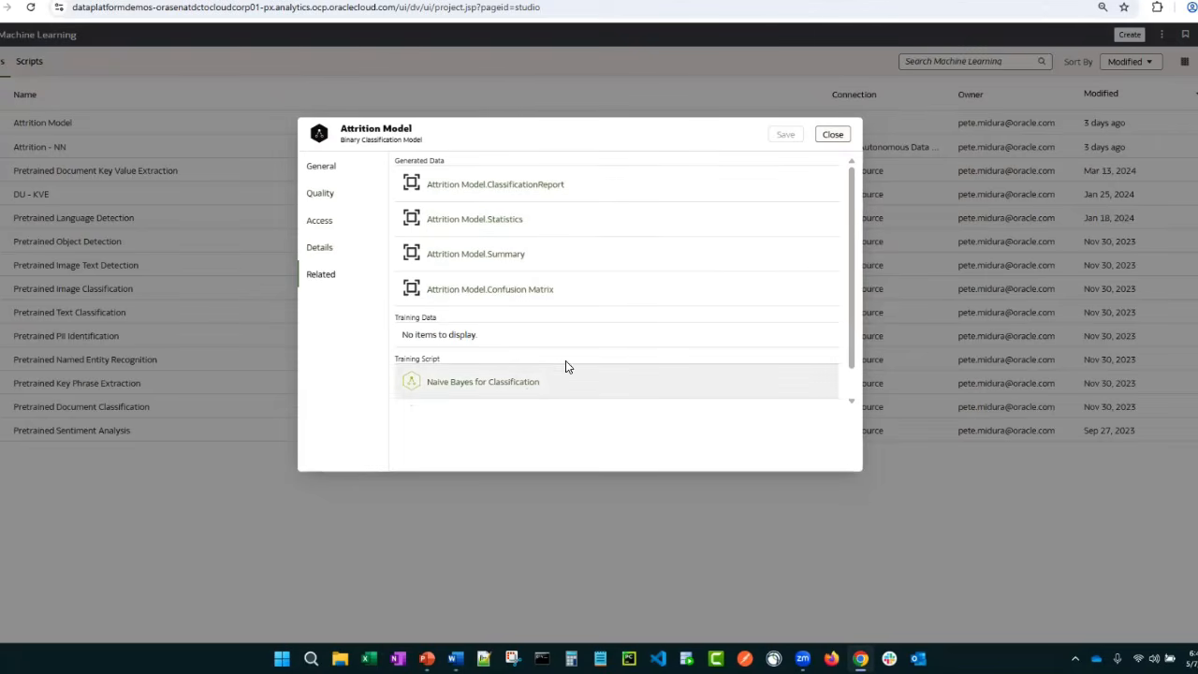
# Leave Attrition Model's properties and create a new data flow that starts from the Active Employees (DB) dataset
pyautogui.click(833, 135)
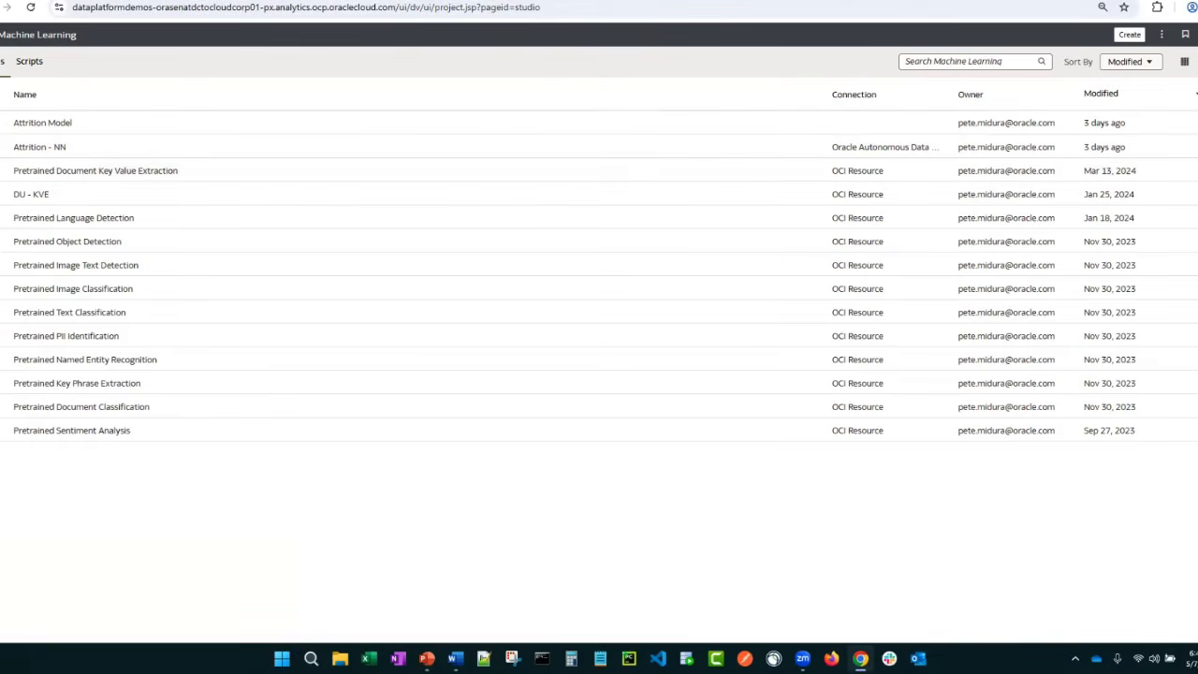
pyautogui.click(0, 35)
pyautogui.click(20, 131)
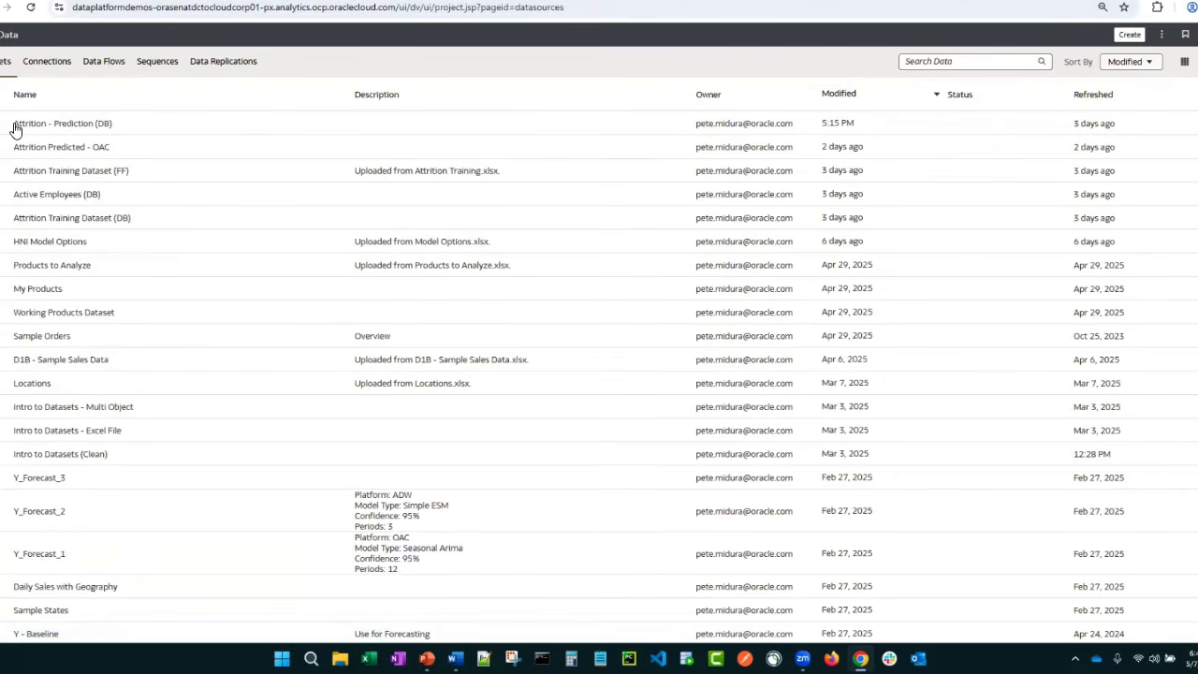
pyautogui.click(1130, 35)
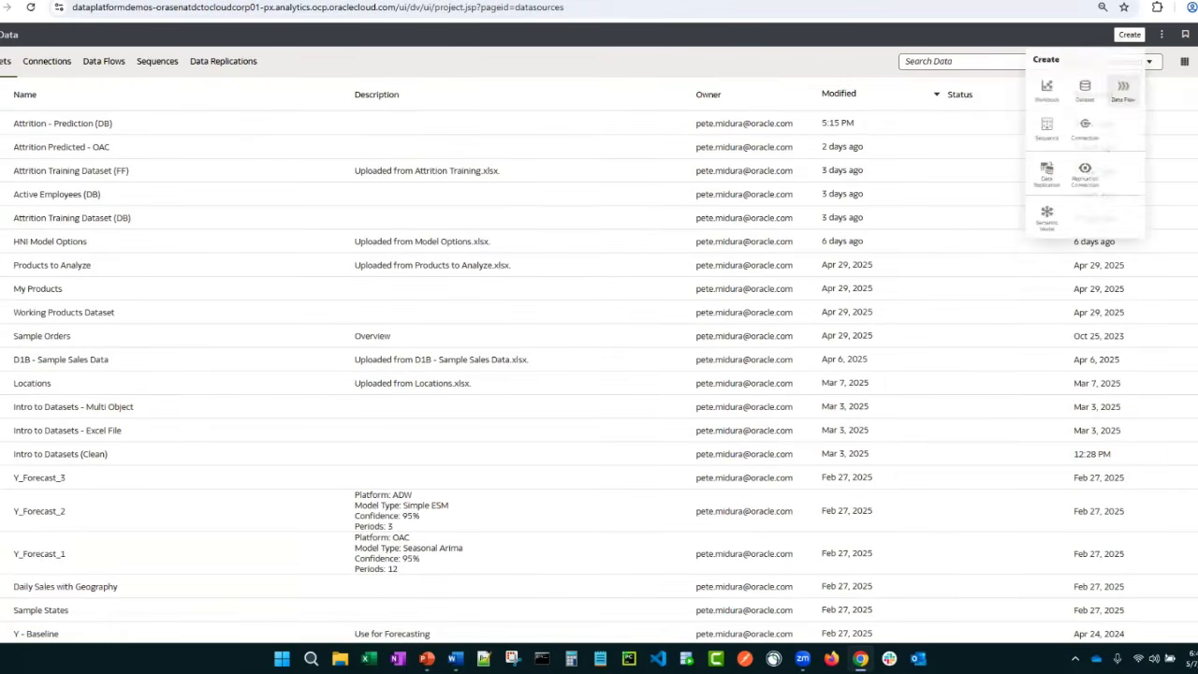
pyautogui.click(1121, 94)
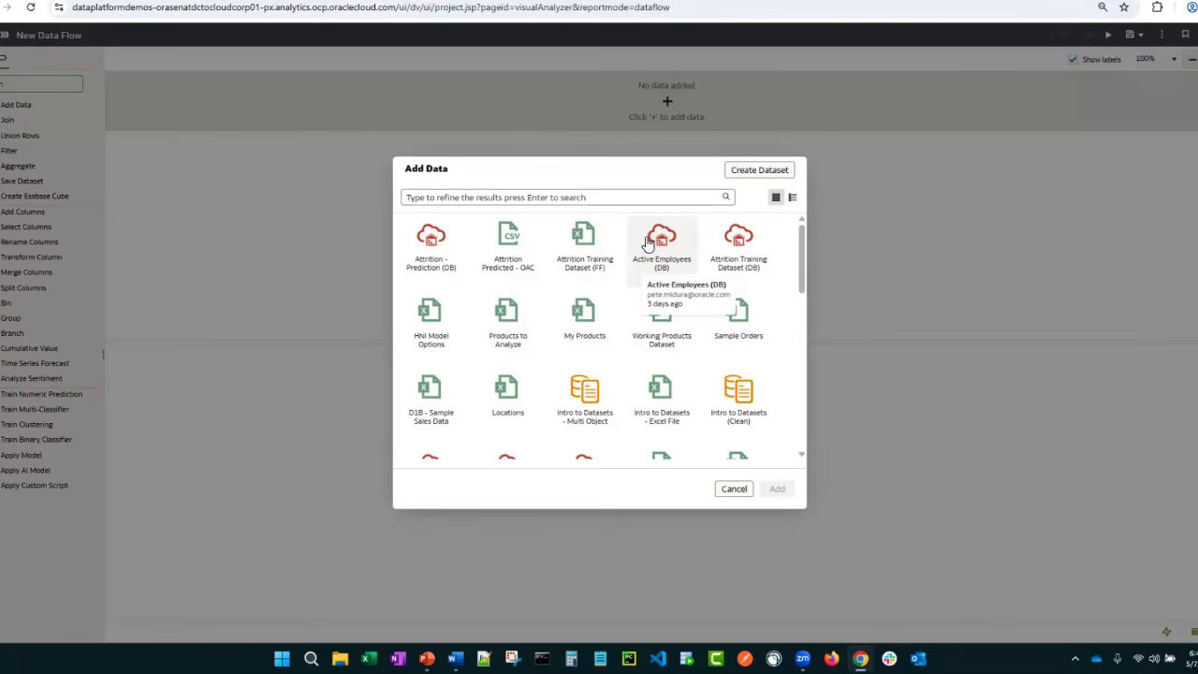
pyautogui.click(661, 243)
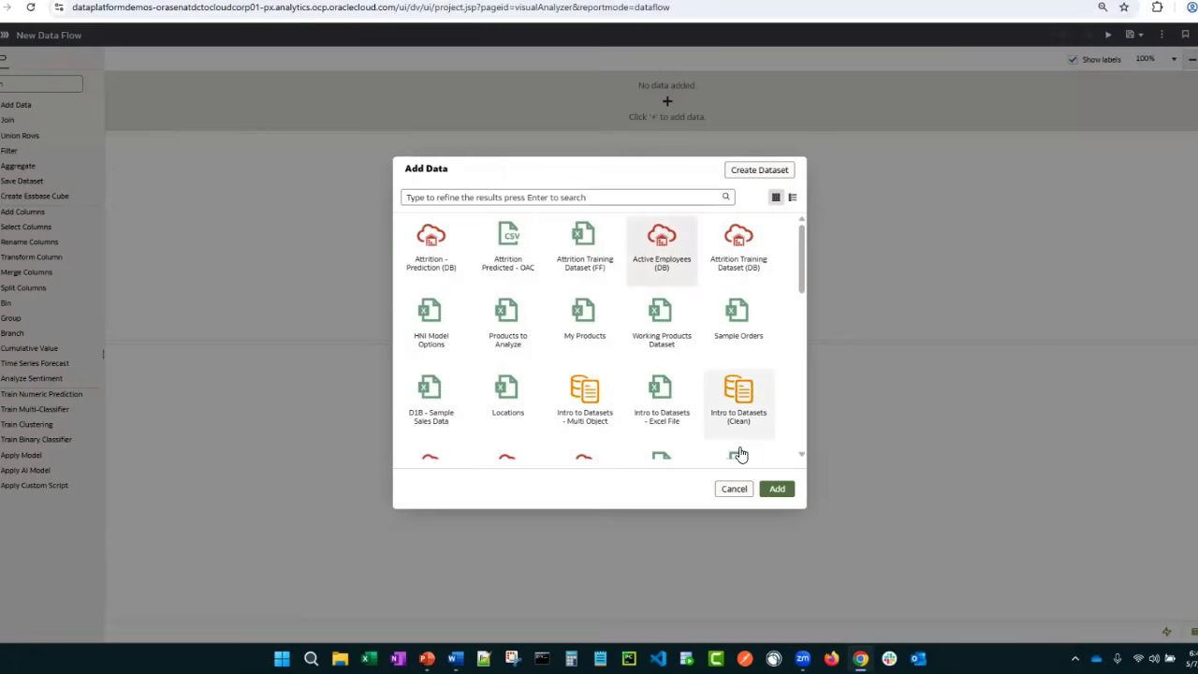
pyautogui.click(776, 488)
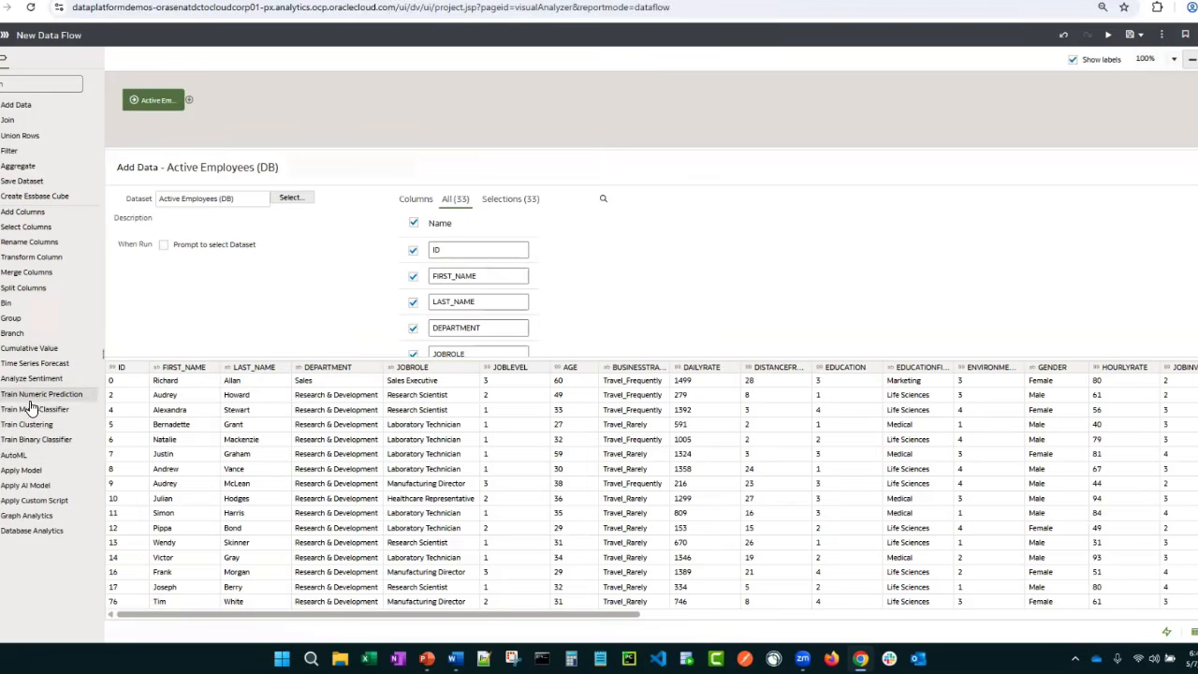
# Add an Apply Model step using Attrition Model after the employee data, and collapse its parameters to reveal the input mapping
pyautogui.moveTo(6, 480); pyautogui.dragTo(191, 101)
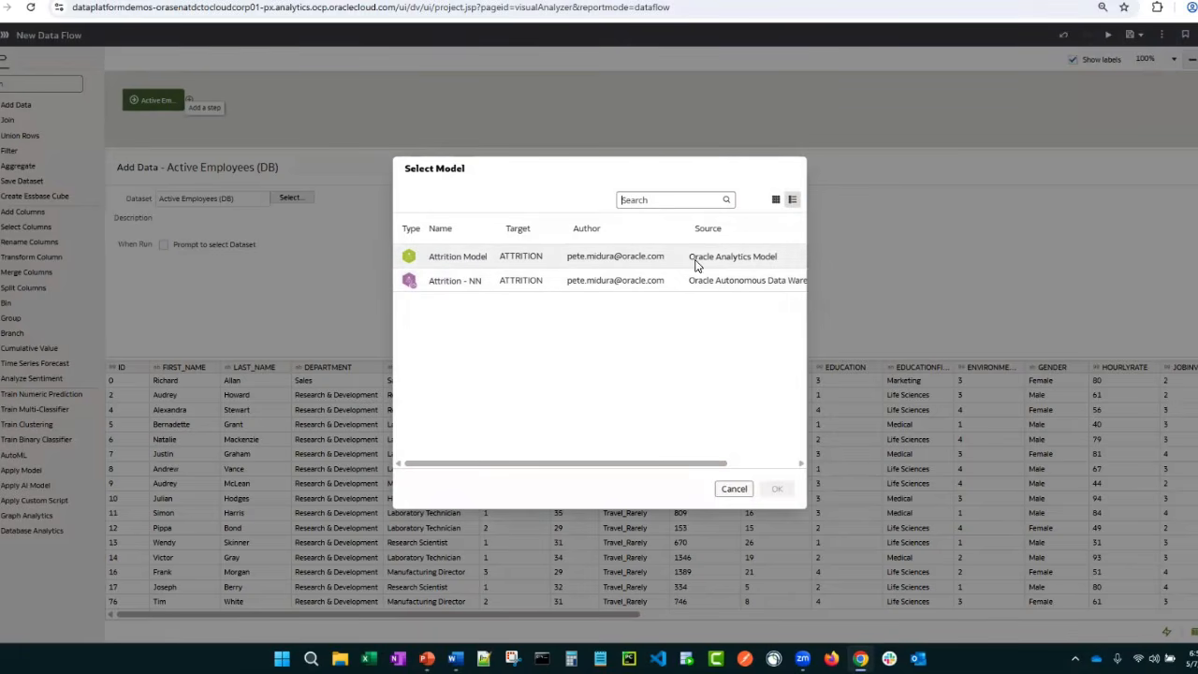
pyautogui.click(430, 260)
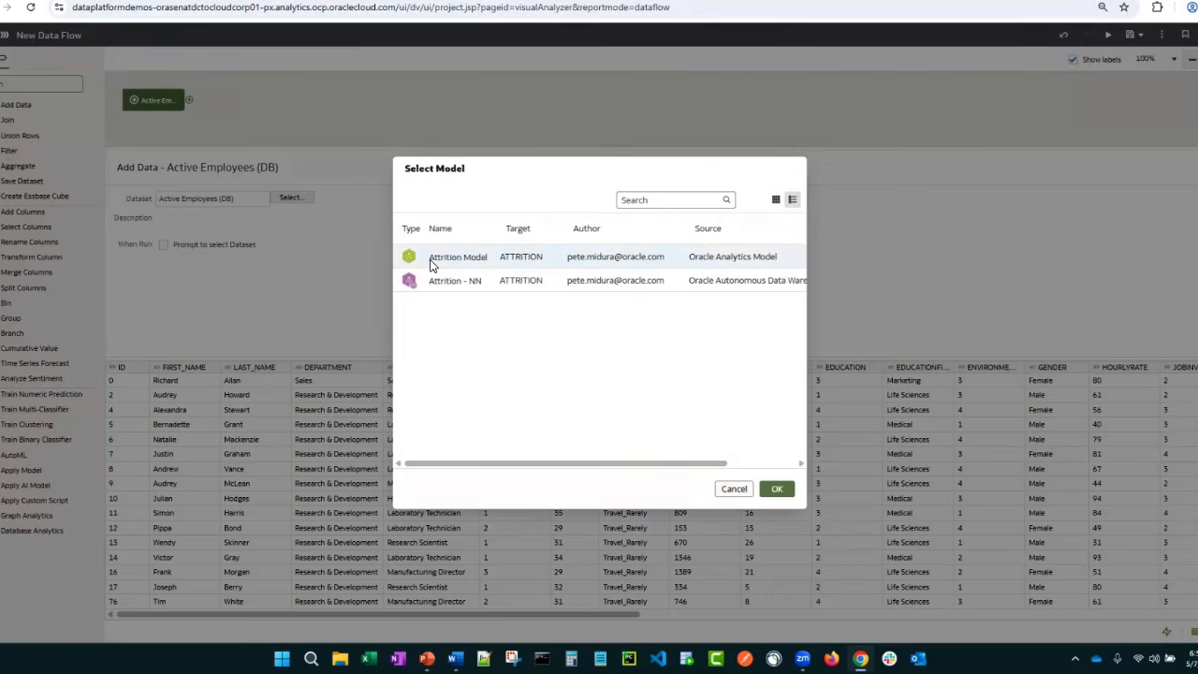
pyautogui.click(771, 489)
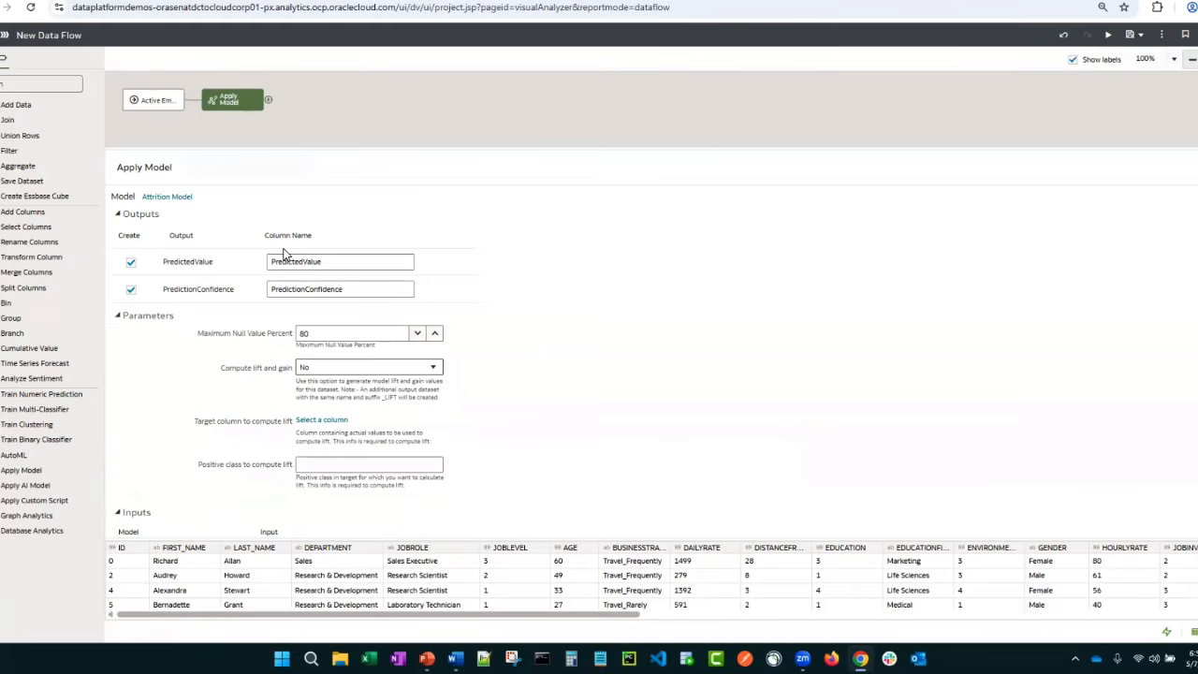
pyautogui.click(120, 321)
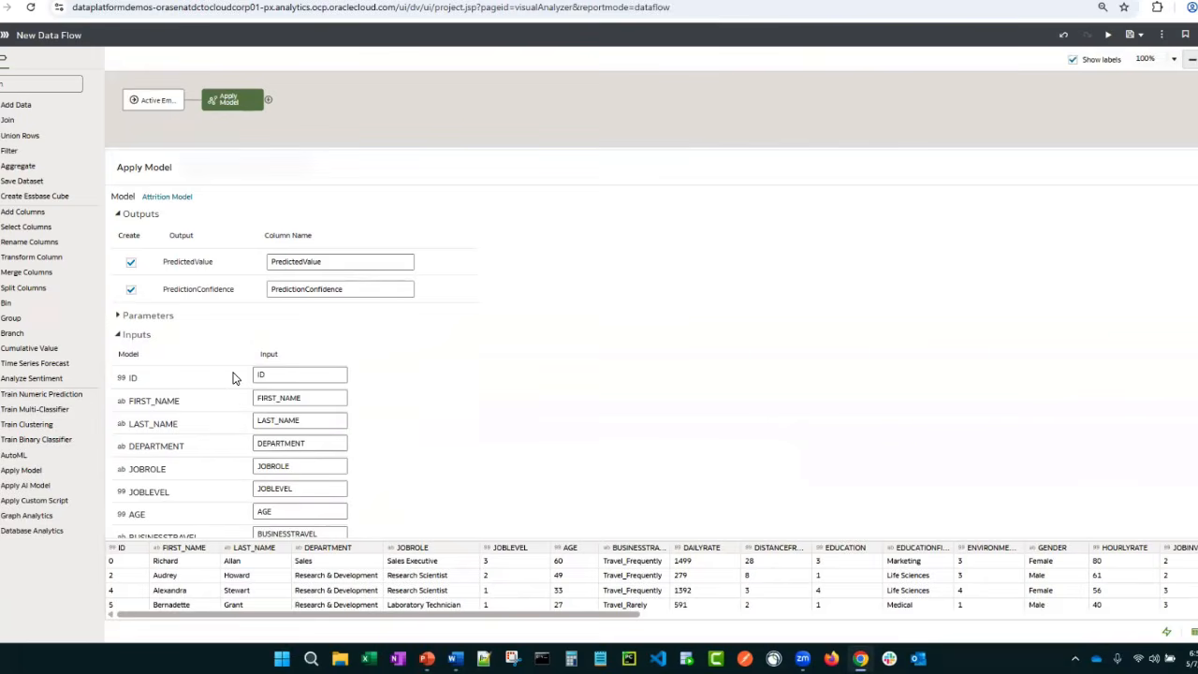
# Try mapping the JOBROLE model input to LAST_NAME and JOBLEVEL, set it back to JOBROLE, and review the remaining mappings
pyautogui.scroll(-5, 233, 377)
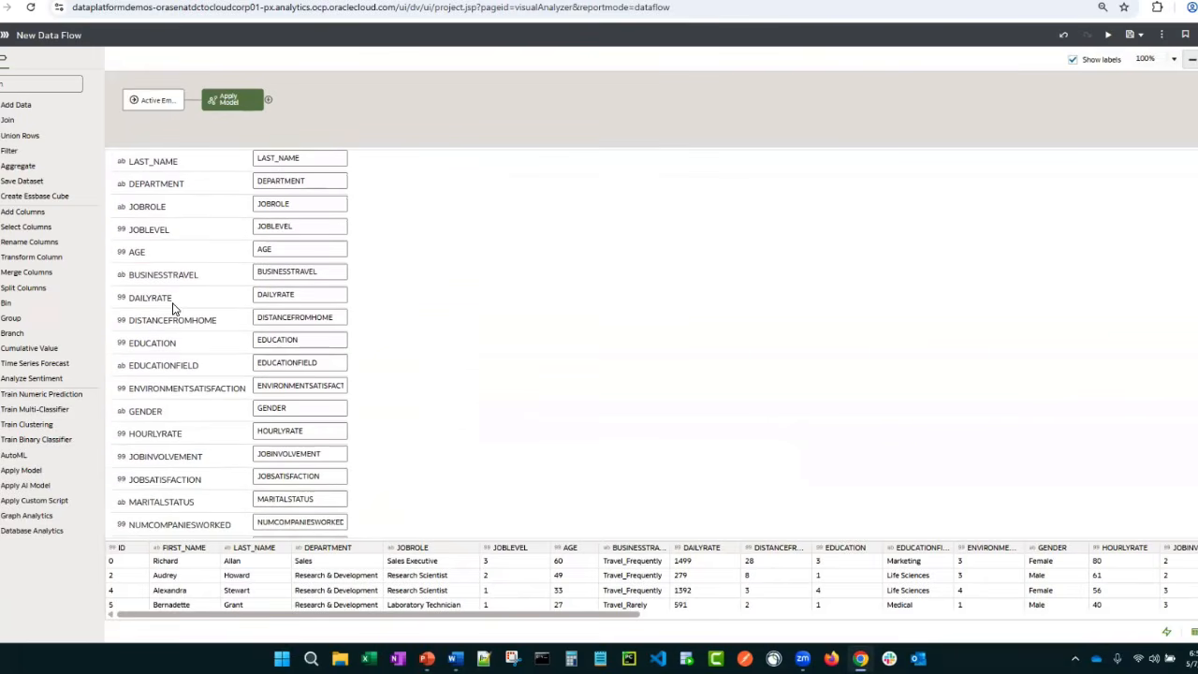
pyautogui.scroll(2, 281, 294)
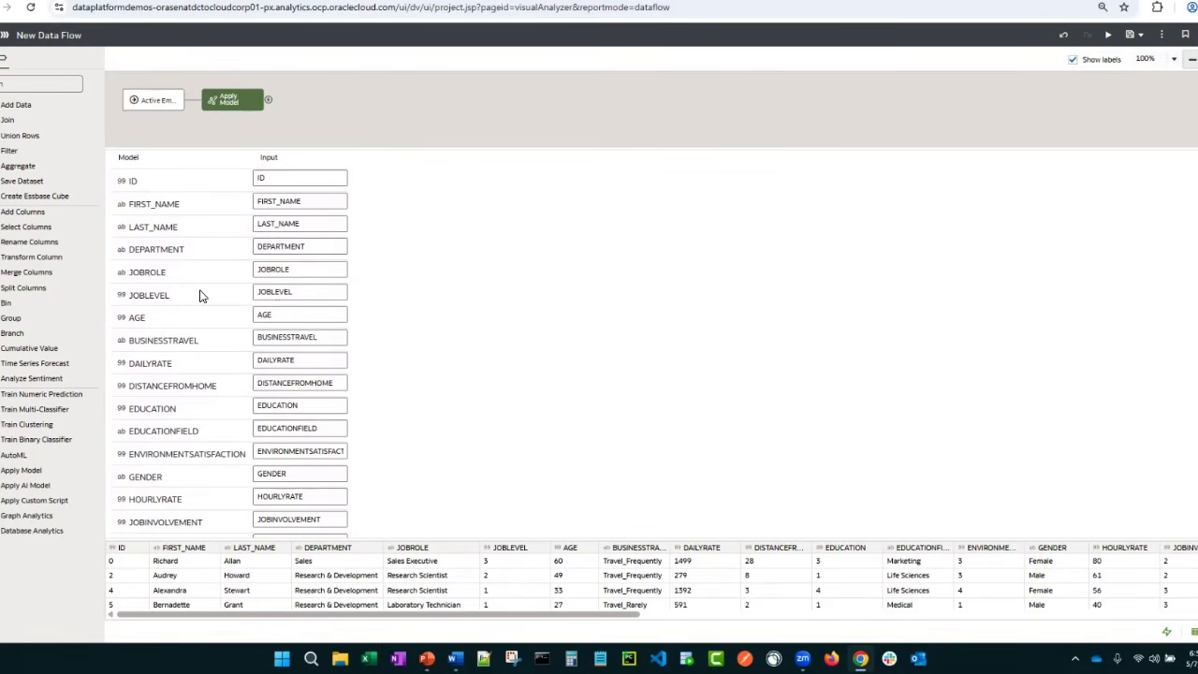
pyautogui.click(281, 273)
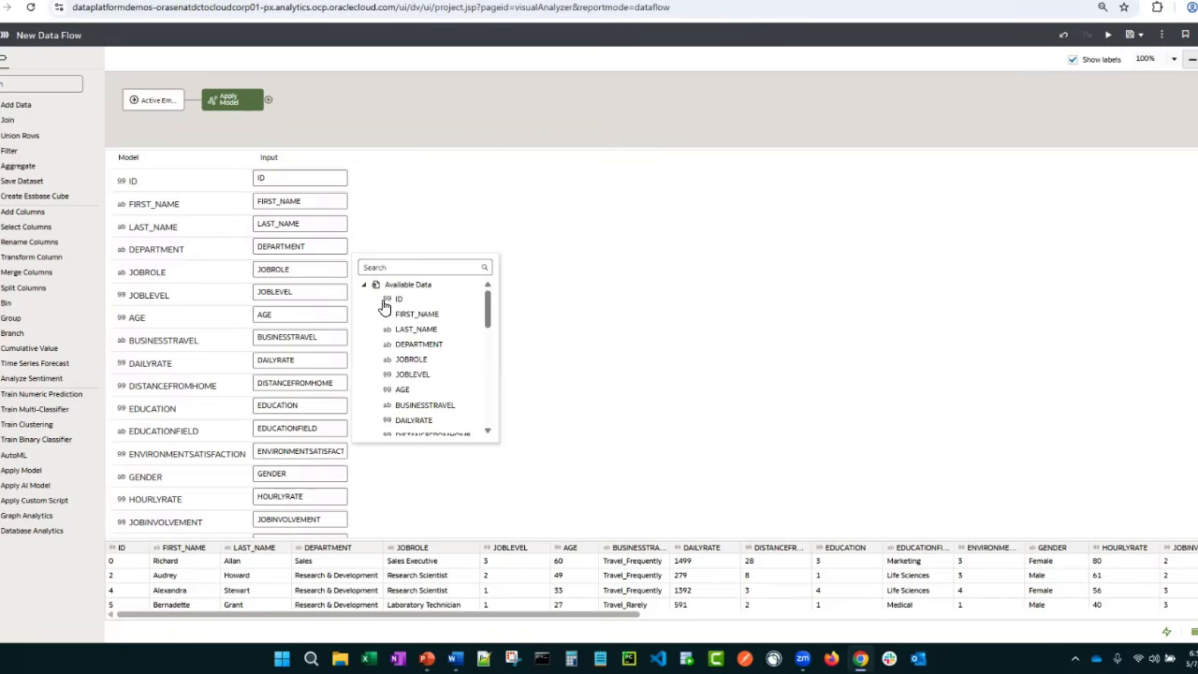
pyautogui.click(412, 328)
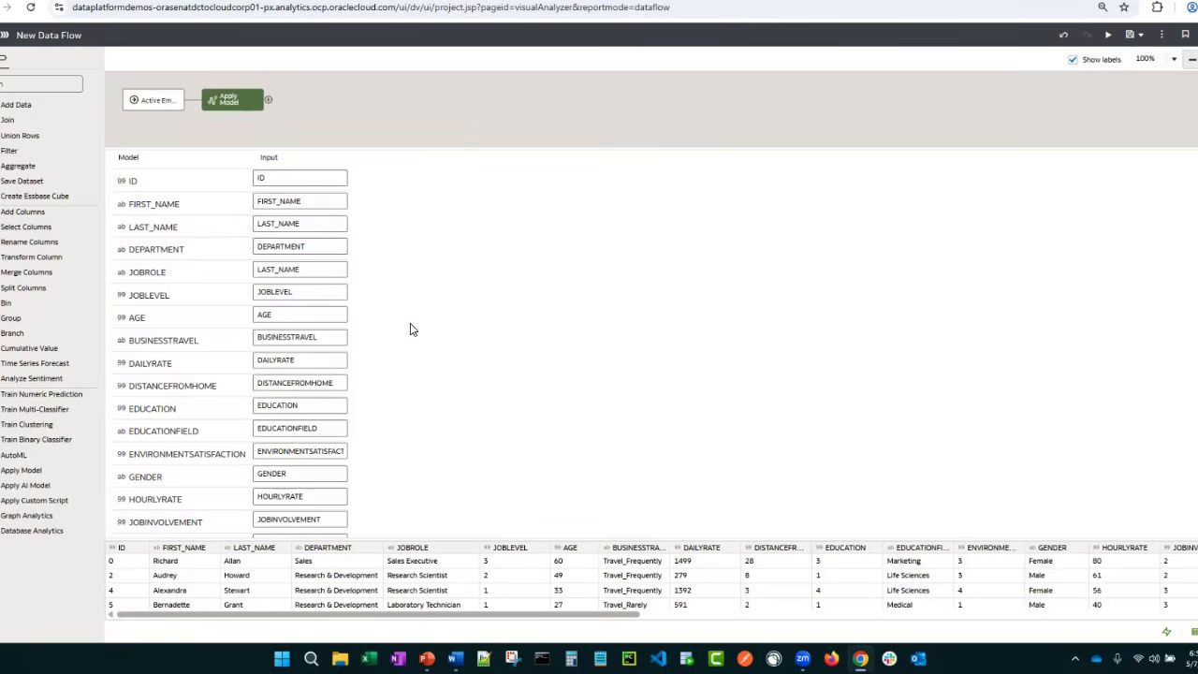
pyautogui.click(274, 271)
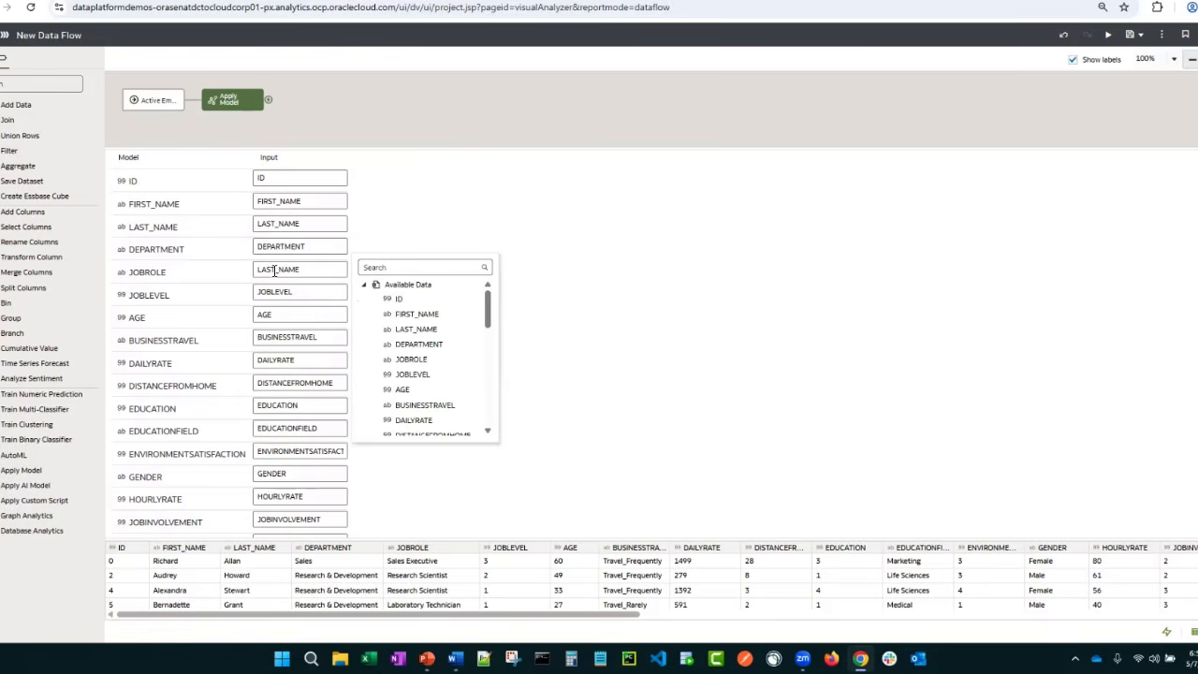
pyautogui.click(400, 374)
pyautogui.click(303, 272)
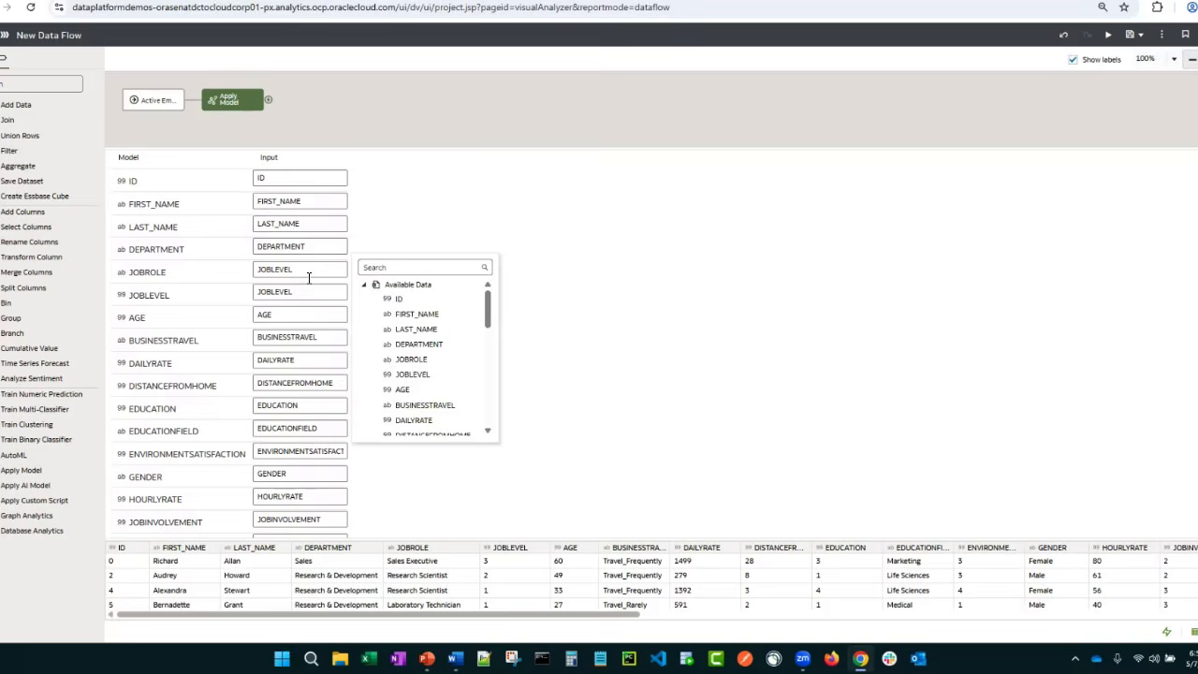
pyautogui.click(397, 364)
pyautogui.scroll(-5, 281, 339)
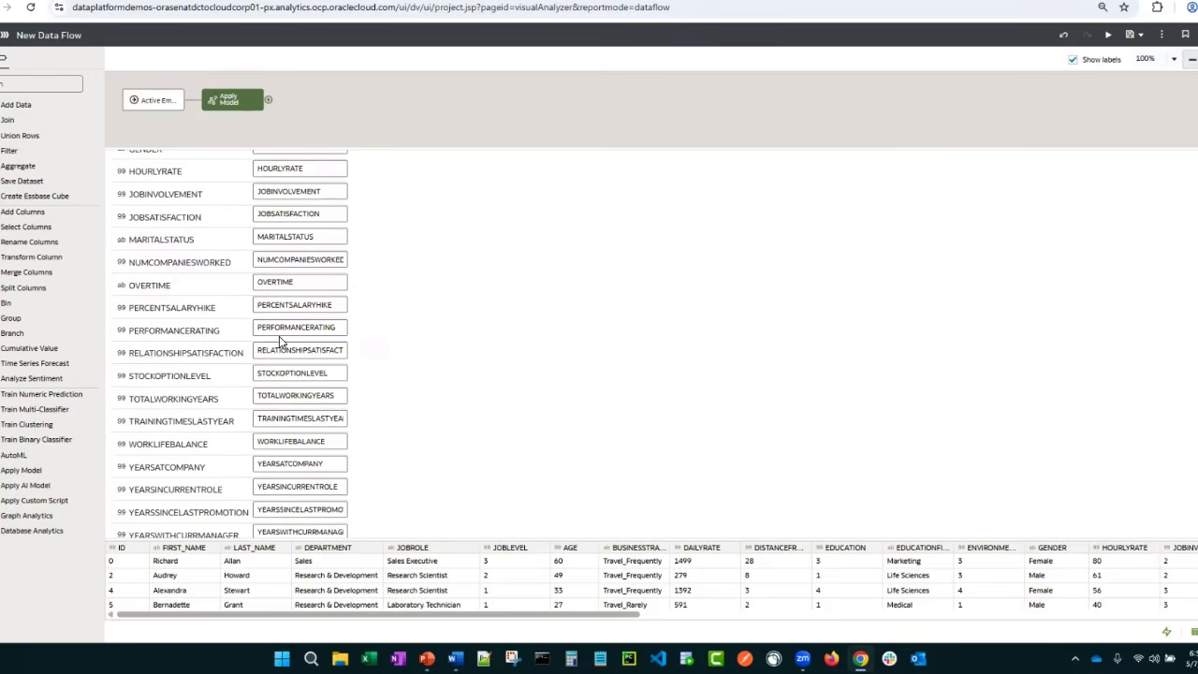
pyautogui.scroll(8, 281, 339)
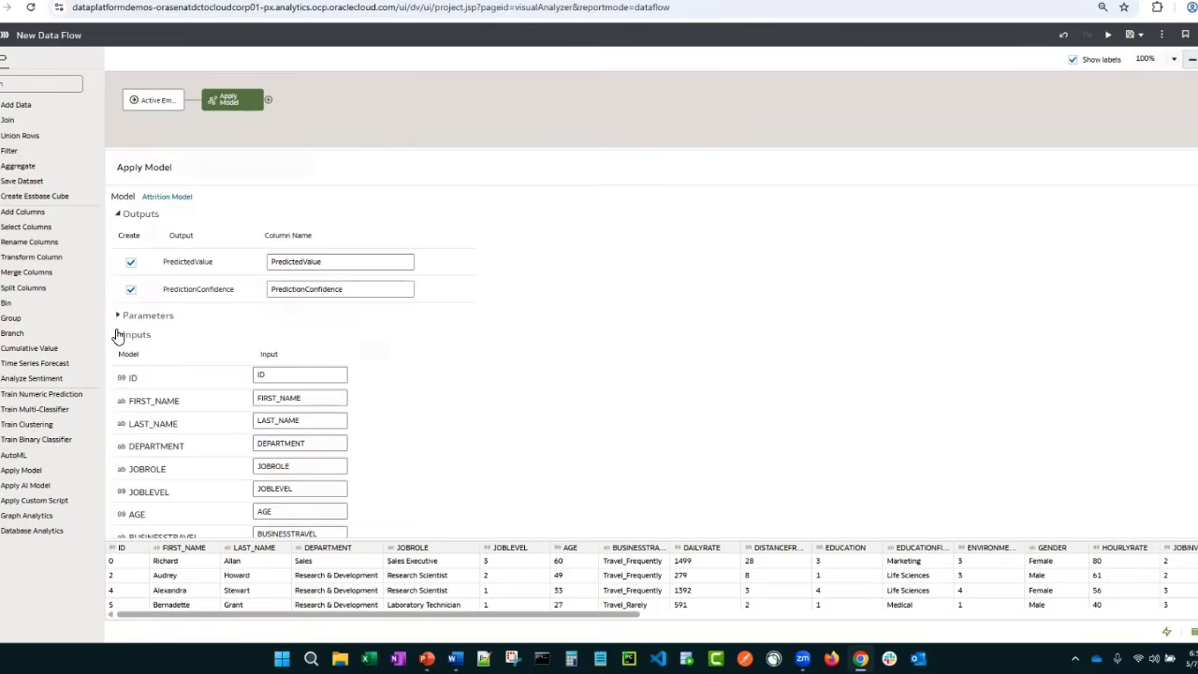
# Collapse the input mapping and add a Save Dataset step after Apply Model, naming the dataset Predicted Attrition Results
pyautogui.click(119, 334)
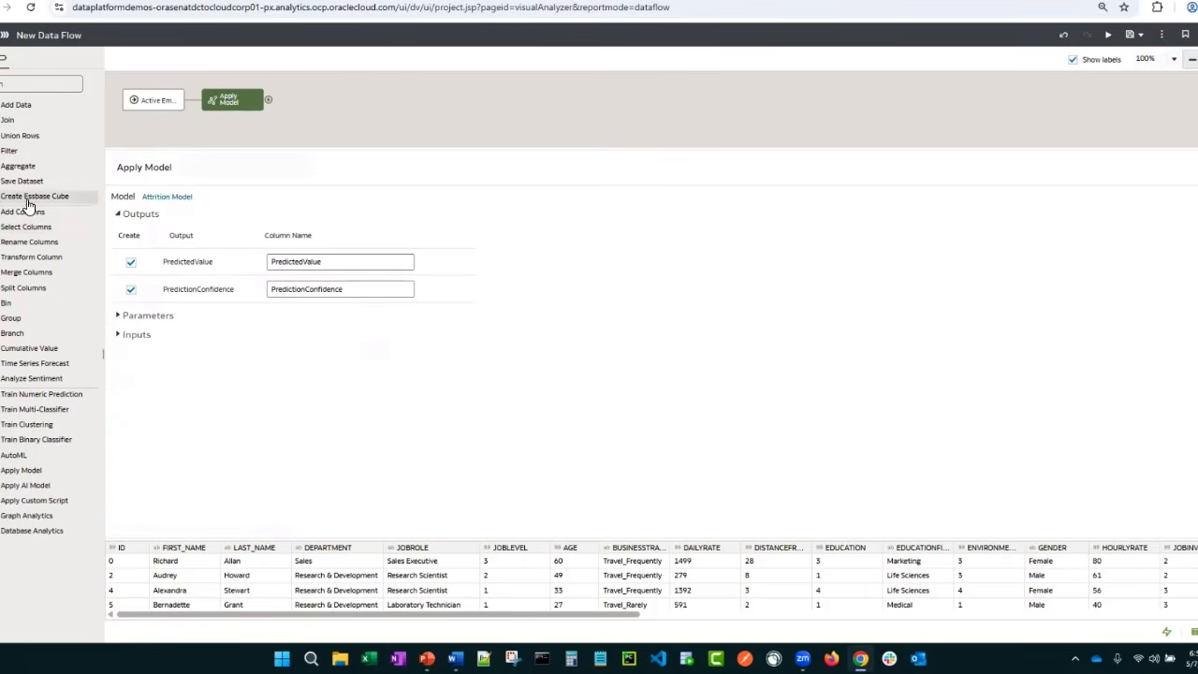
pyautogui.moveTo(22, 191); pyautogui.dragTo(271, 103)
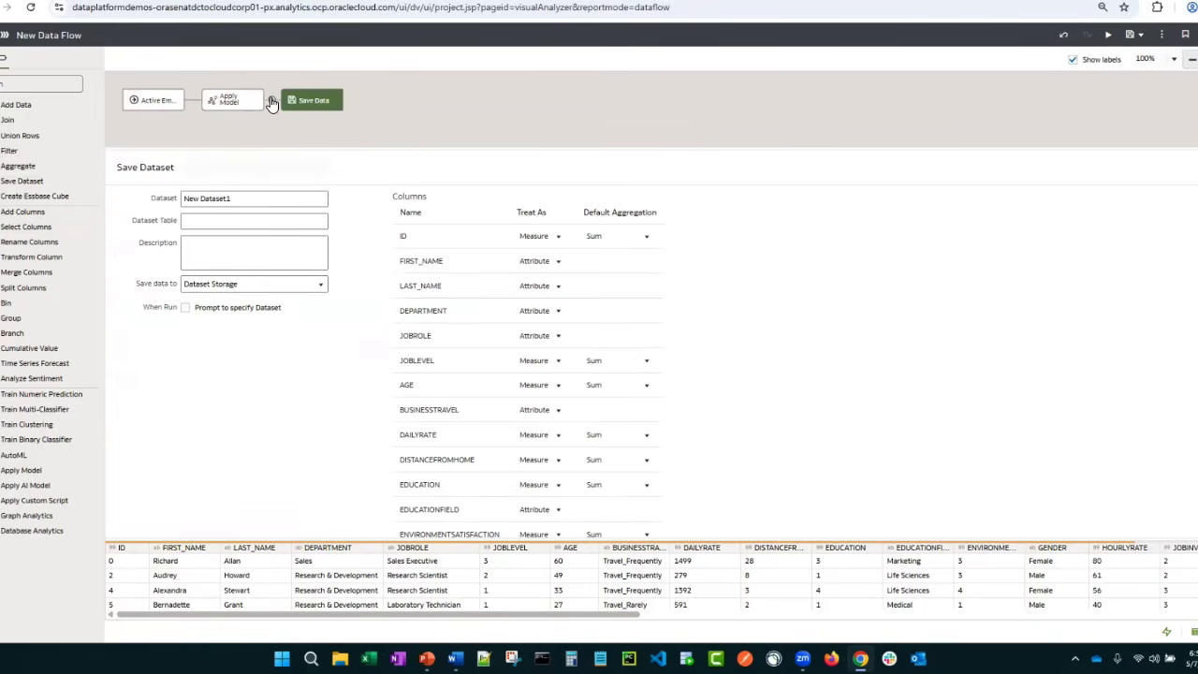
pyautogui.moveTo(258, 199); pyautogui.dragTo(182, 199)
pyautogui.write('Predicted')
pyautogui.write('Attrition Results')
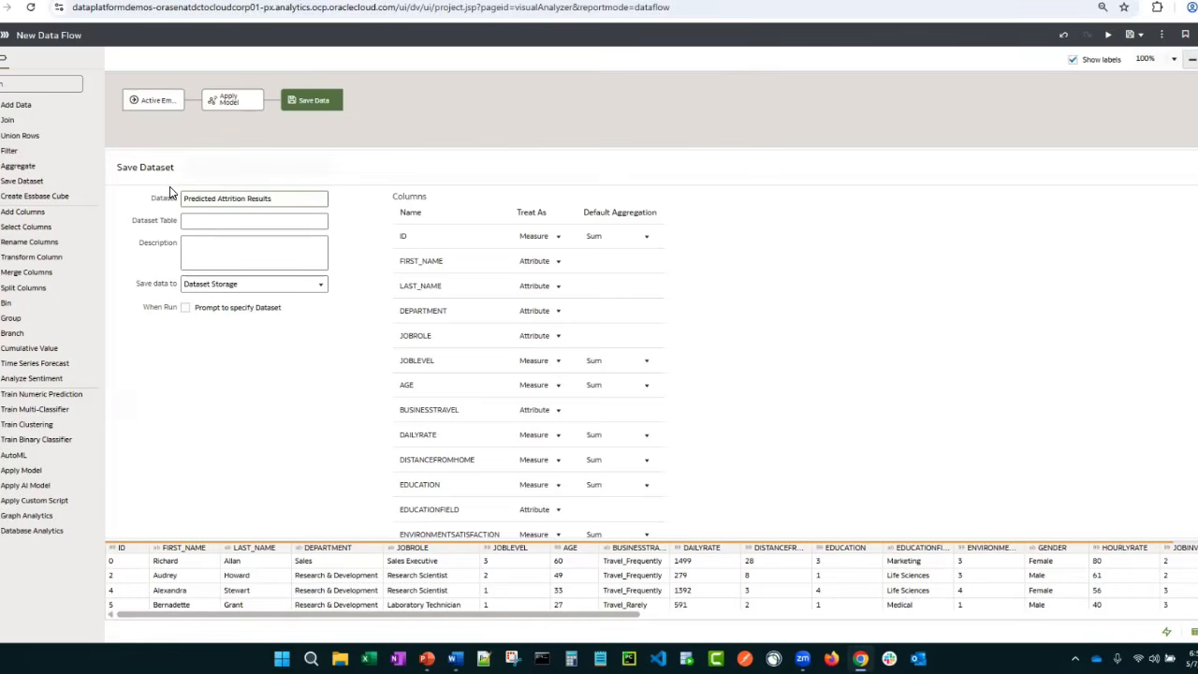
pyautogui.press('Tab')
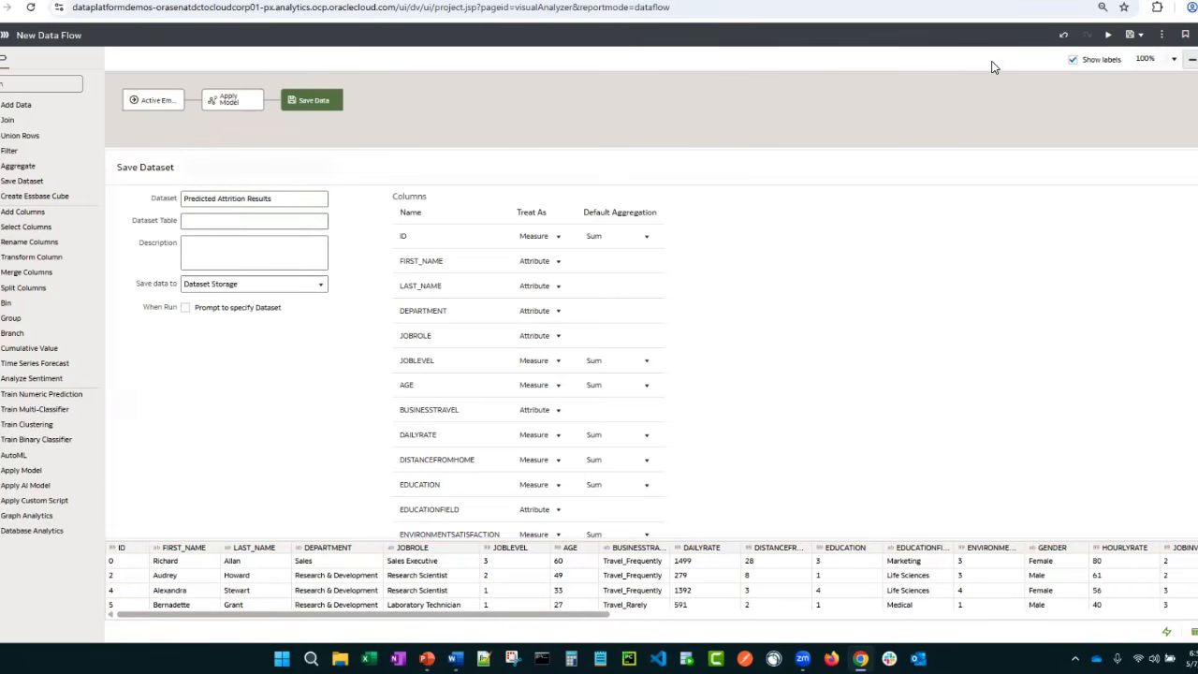
# Save the data flow as Run Predicted Attrition Results
pyautogui.click(1129, 33)
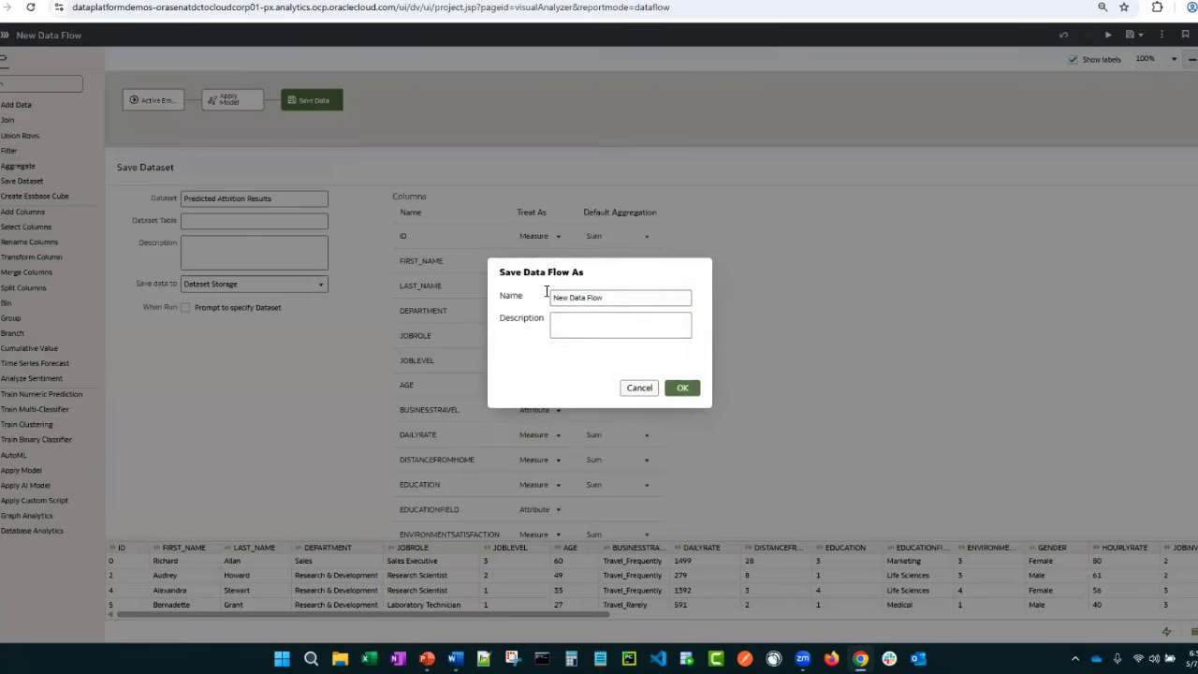
pyautogui.write('Run Predicted Attrition Results')
pyautogui.click(680, 387)
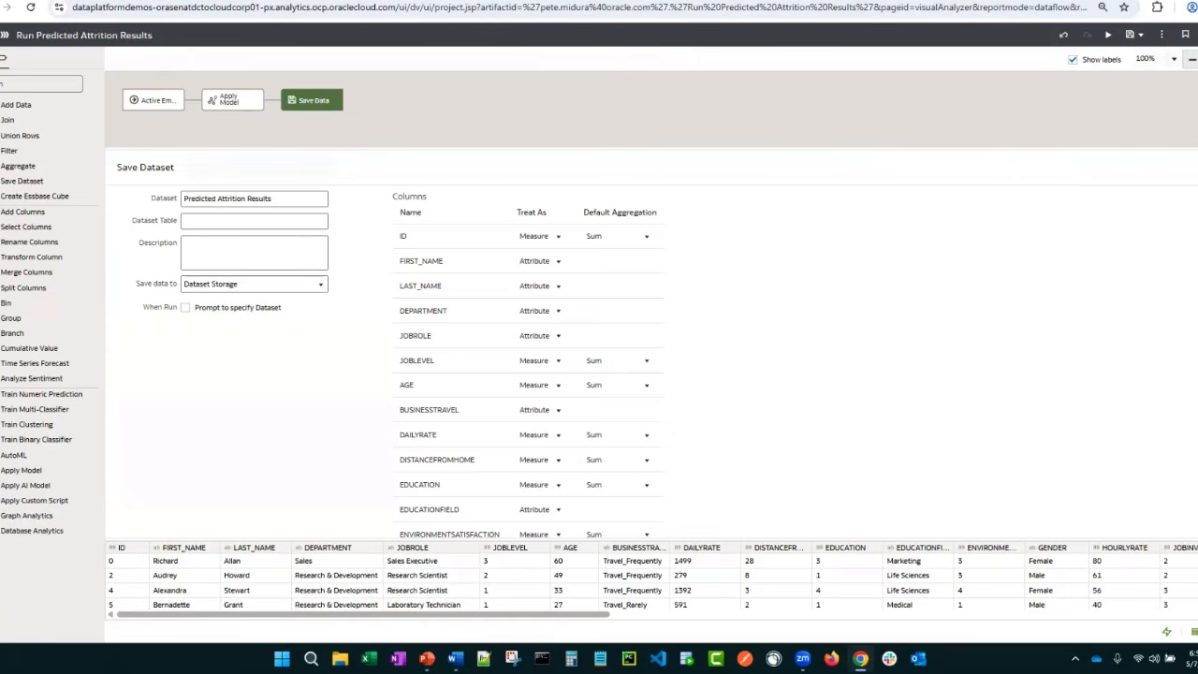
# Leave the data flow, open the Attrition Predicted - OAC dataset in a new workbook and look through its columns
pyautogui.click(234, 1)
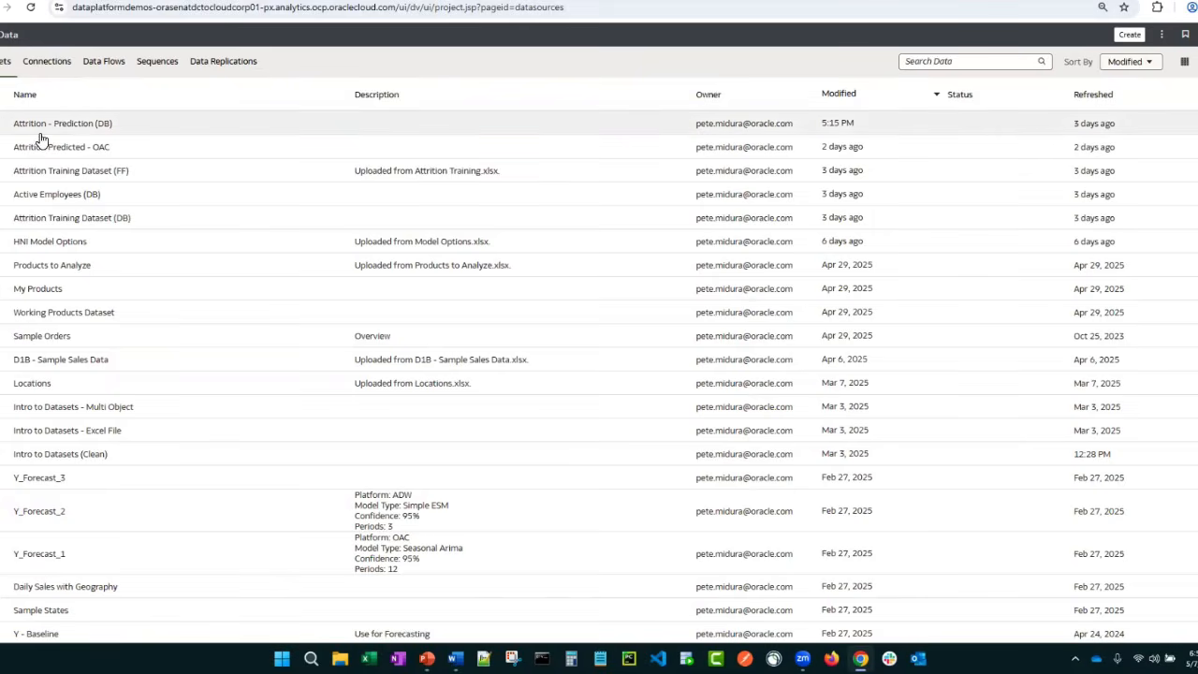
pyautogui.click(101, 157)
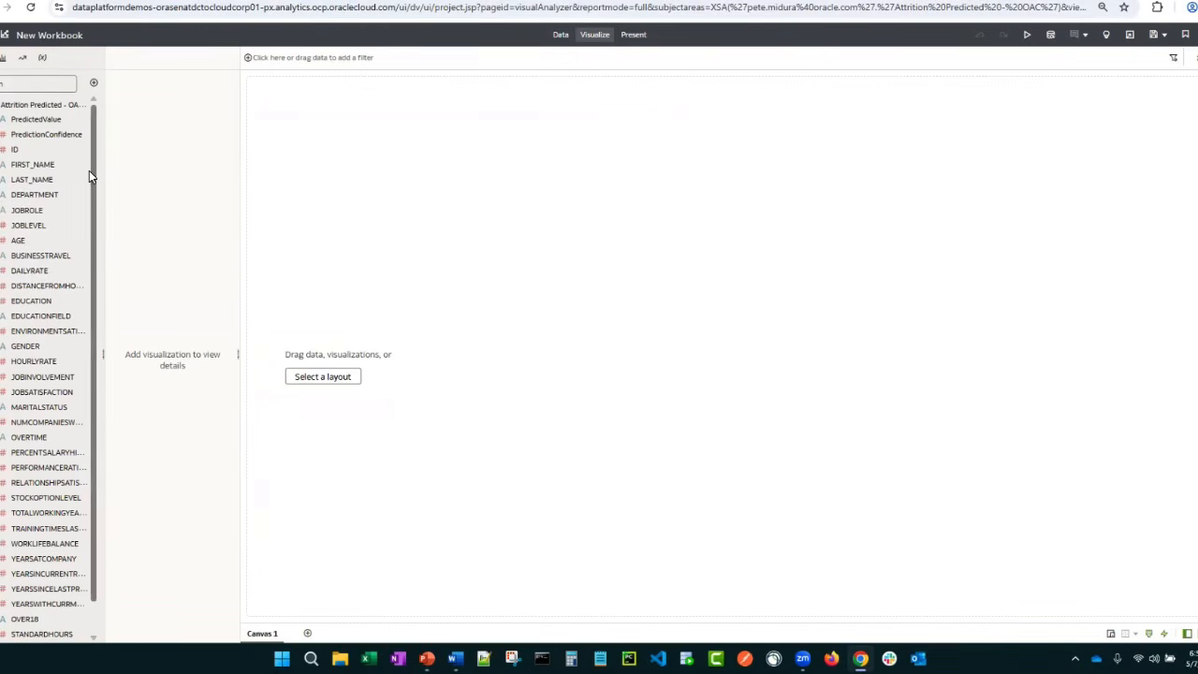
pyautogui.scroll(-1, 69, 456)
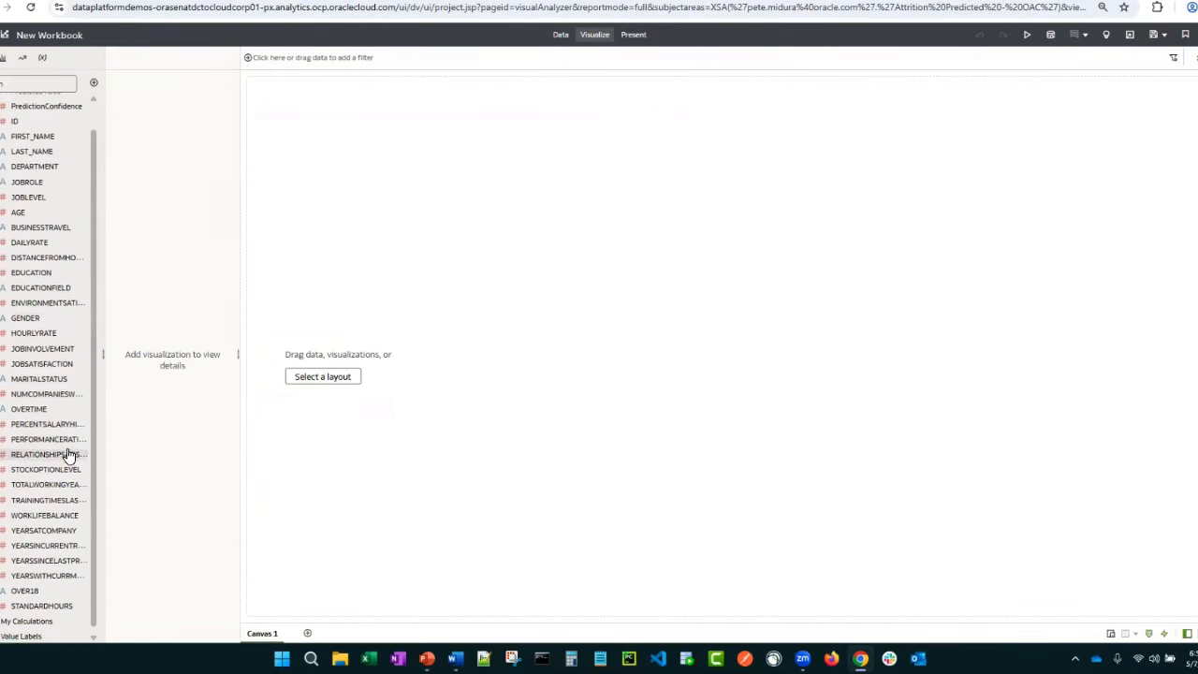
pyautogui.scroll(1, 66, 453)
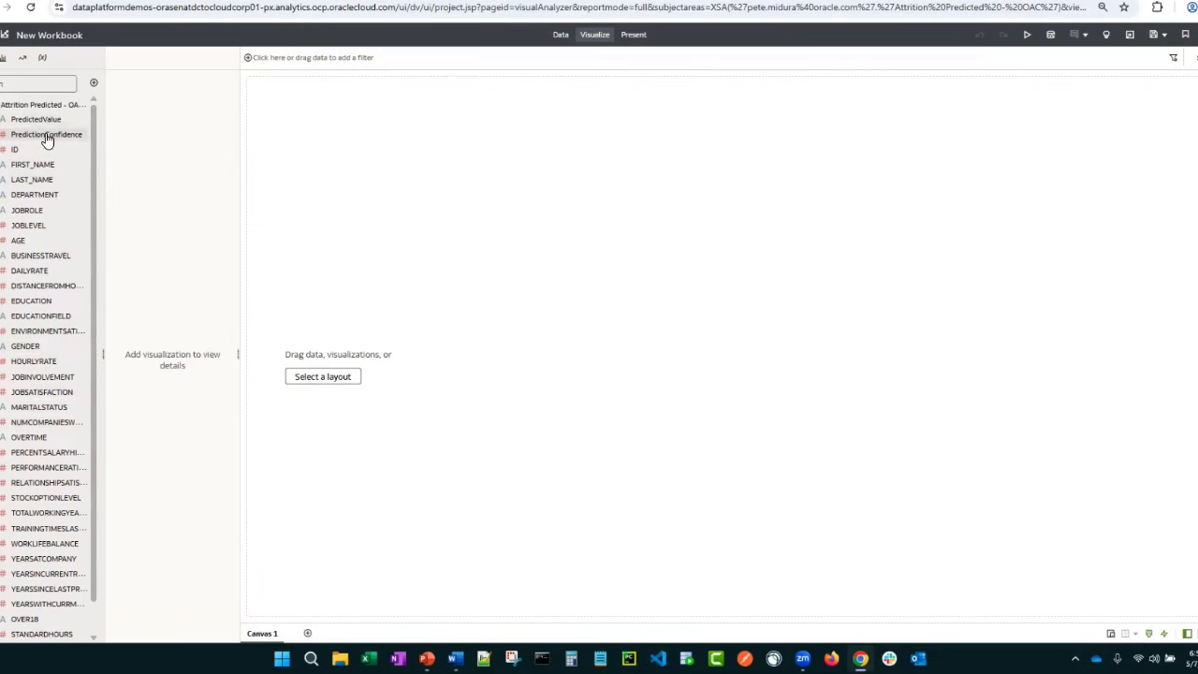
# Build a table listing FIRST_NAME, LAST_NAME, DEPARTMENT, JOBROLE and PredictedValue as rows
pyautogui.moveTo(73, 173); pyautogui.dragTo(379, 172)
pyautogui.moveTo(47, 180); pyautogui.dragTo(122, 183)
pyautogui.moveTo(33, 217); pyautogui.dragTo(140, 198)
# Add a canvas filter on PredictedValue that keeps only Yes
pyautogui.moveTo(33, 119); pyautogui.dragTo(335, 61)
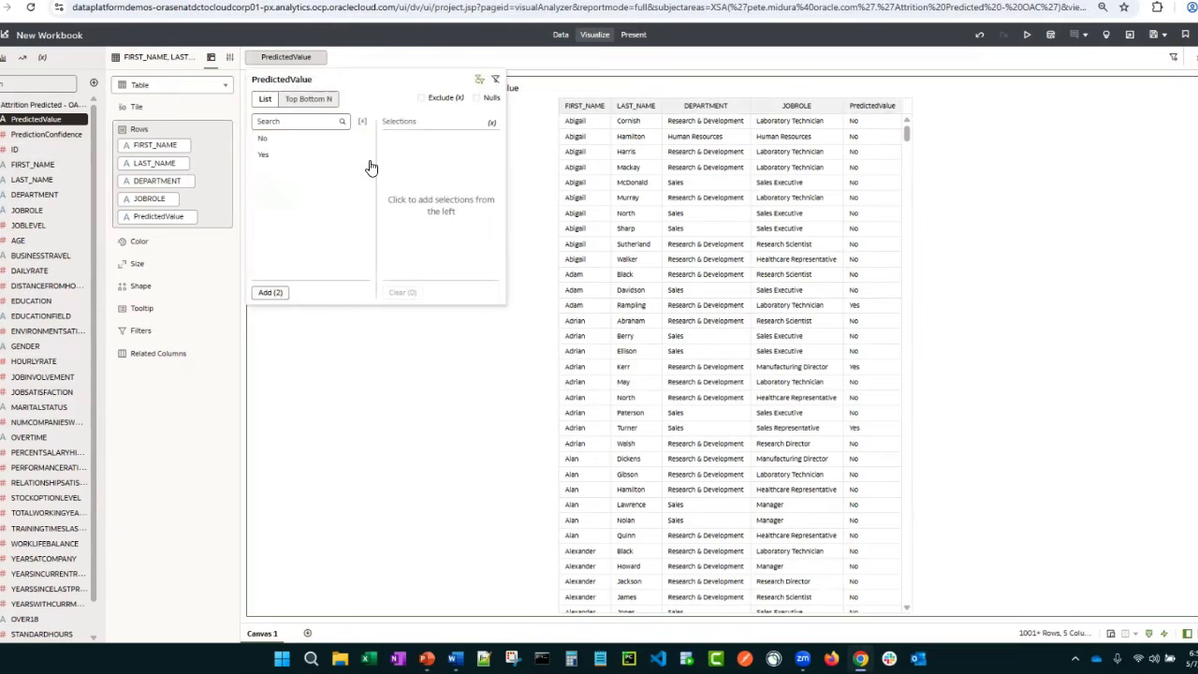
pyautogui.click(265, 155)
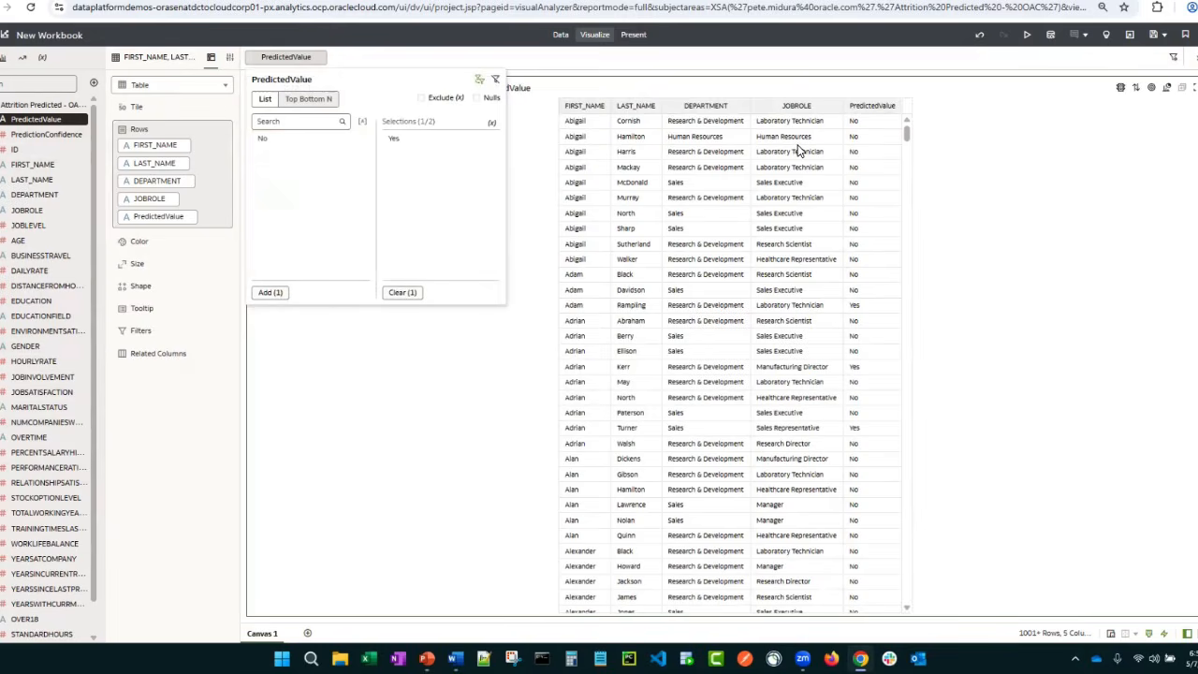
pyautogui.click(950, 305)
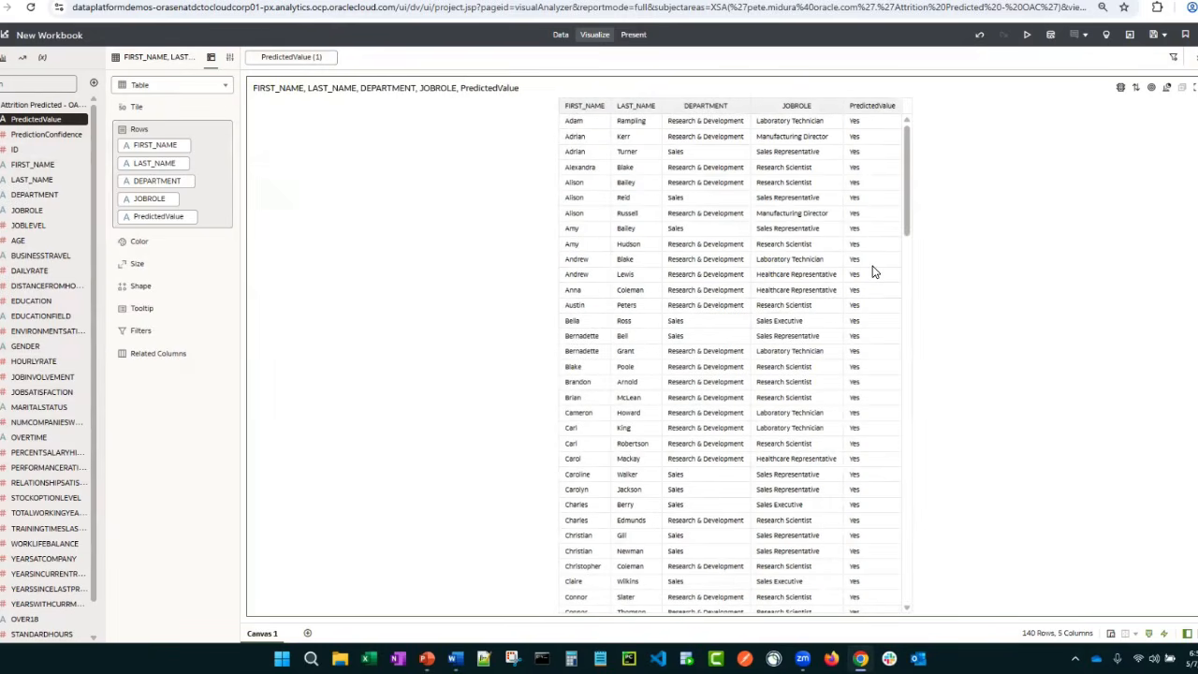
# Add PredictionConfidence to the table after PredictedValue and sort the table by it in descending order
pyautogui.moveTo(45, 134); pyautogui.dragTo(121, 238)
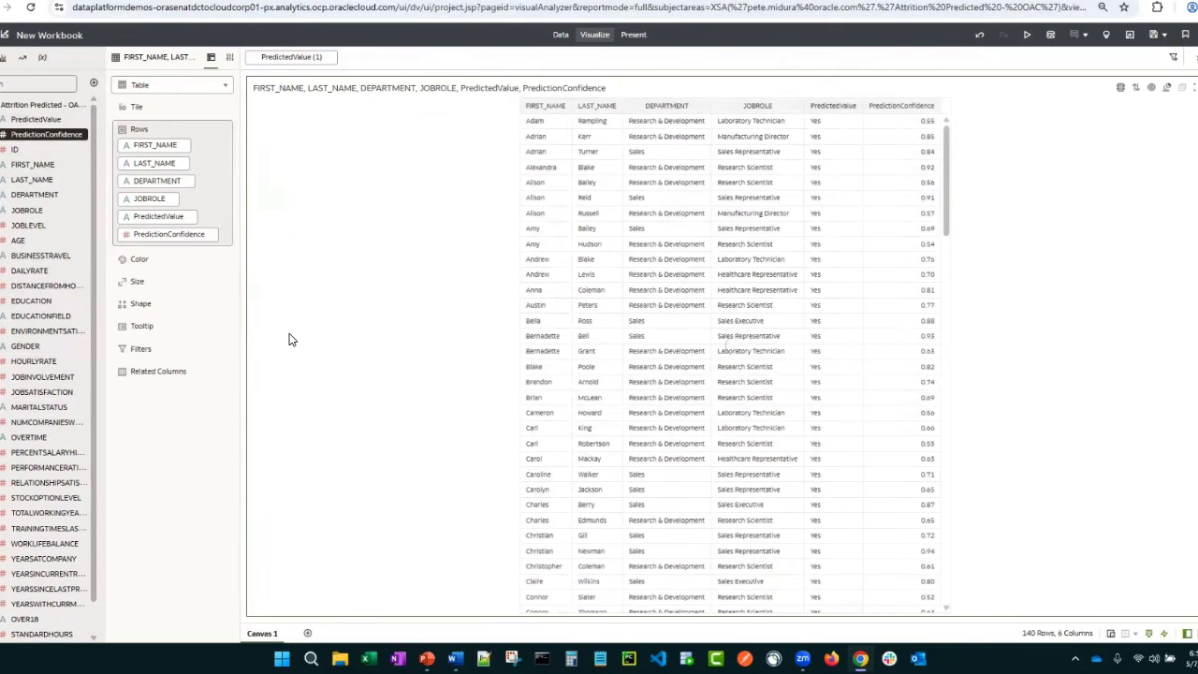
pyautogui.click(933, 107)
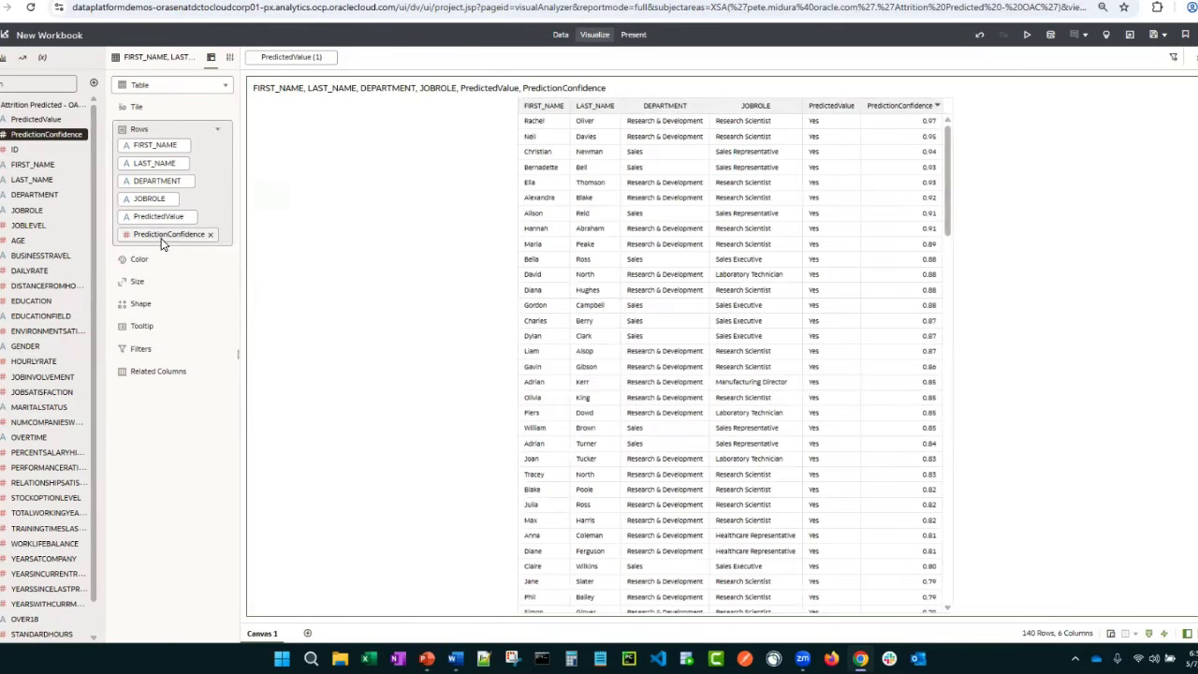
# Filter the table to the top 10 values of PredictionConfidence
pyautogui.moveTo(161, 235); pyautogui.dragTo(150, 348)
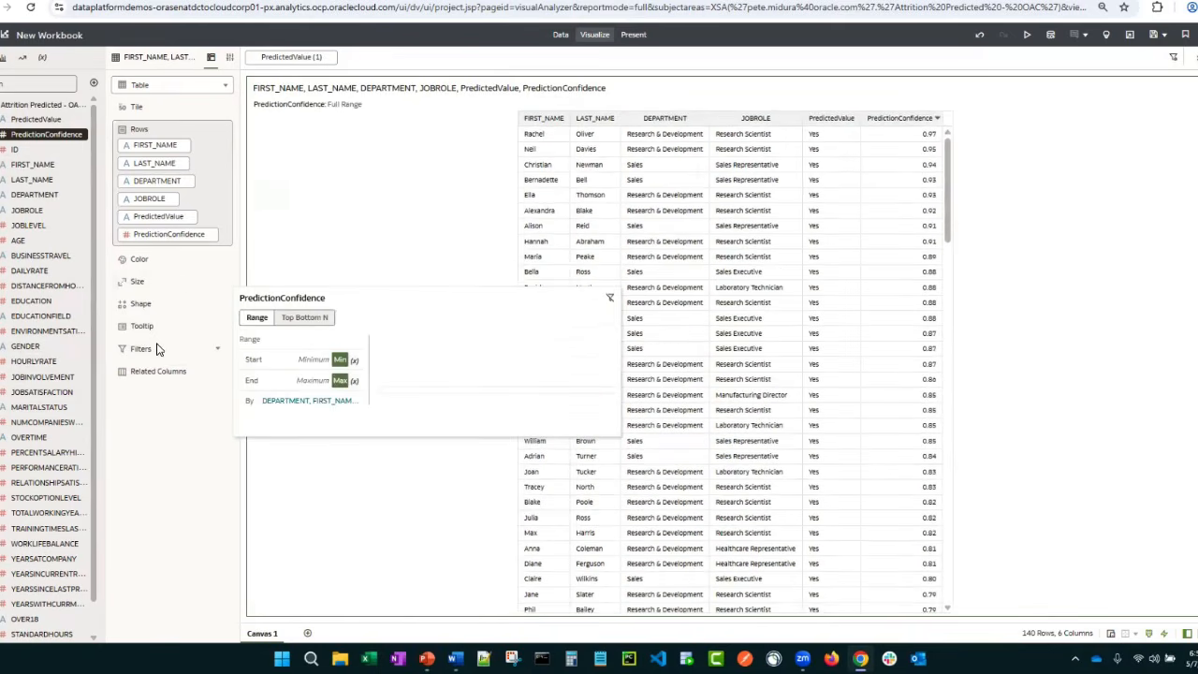
pyautogui.click(304, 316)
pyautogui.click(749, 383)
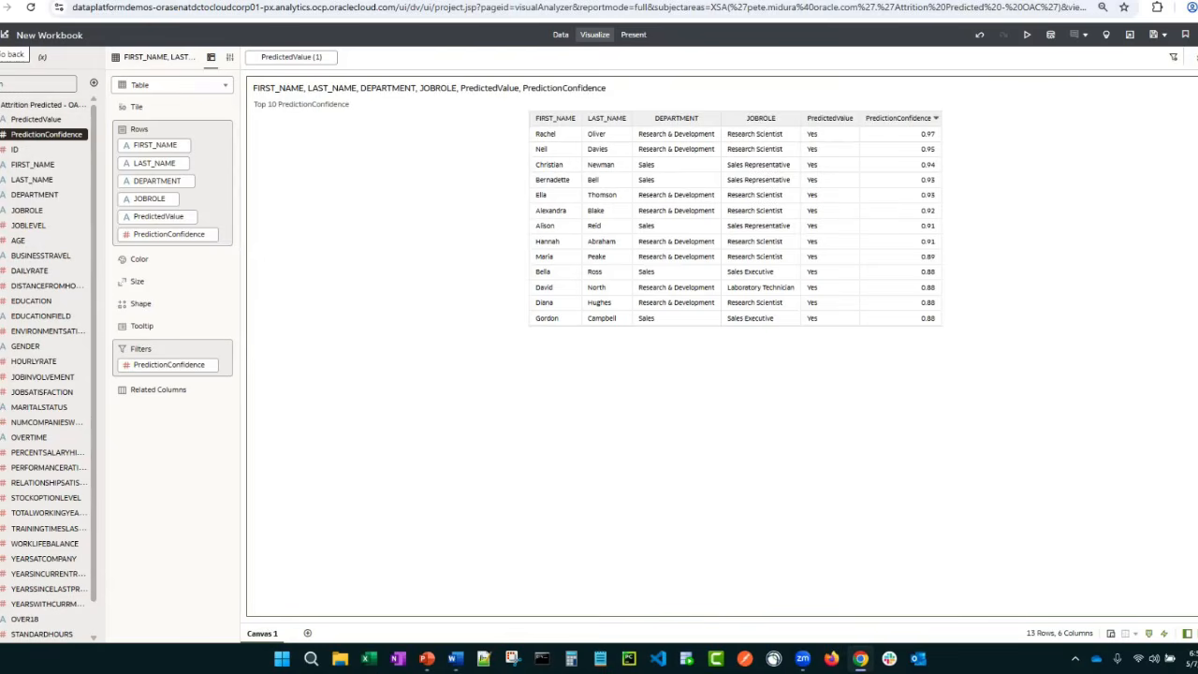
# Leave the workbook and open the Active Employees (DB) dataset in a new workbook
pyautogui.click(3, 35)
pyautogui.click(607, 356)
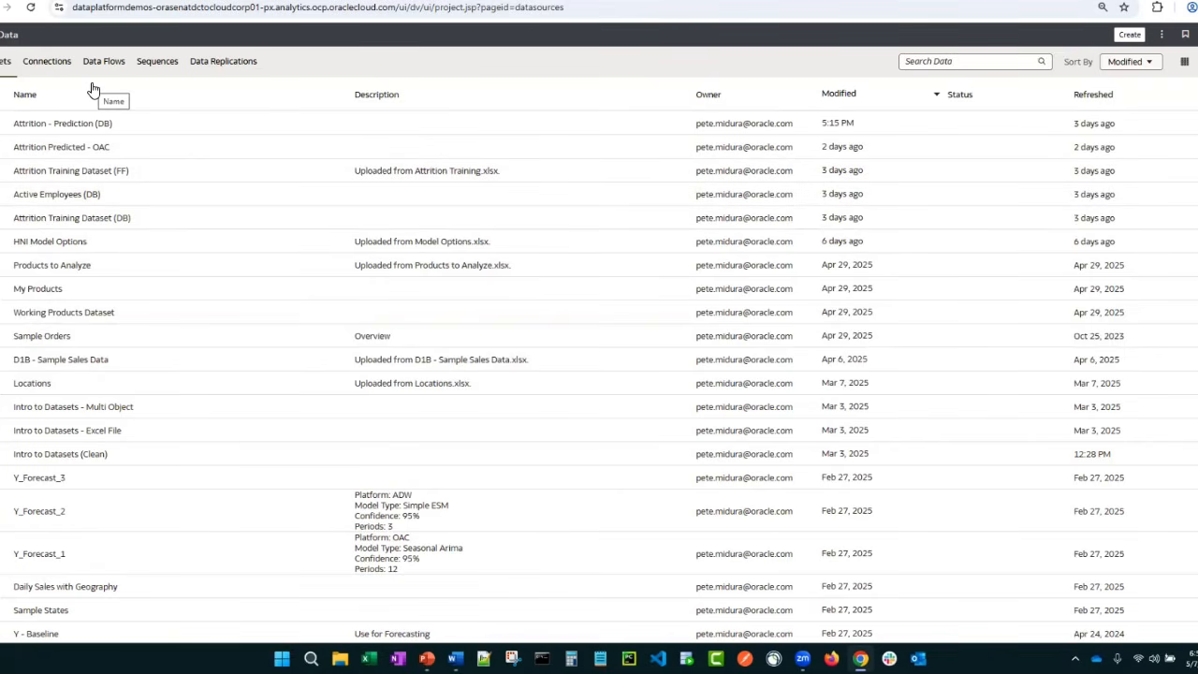
pyautogui.click(77, 208)
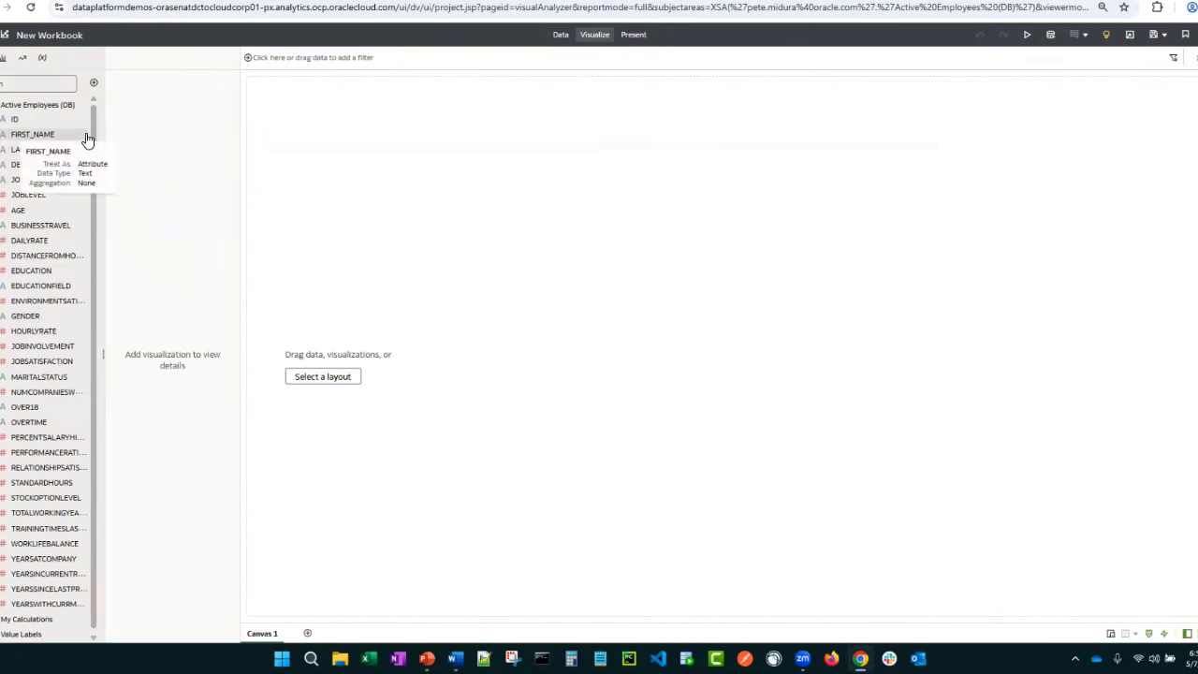
# Create a scenario from Attrition Model in the workbook and collapse the employee columns to view the model's prediction outputs
pyautogui.click(93, 82)
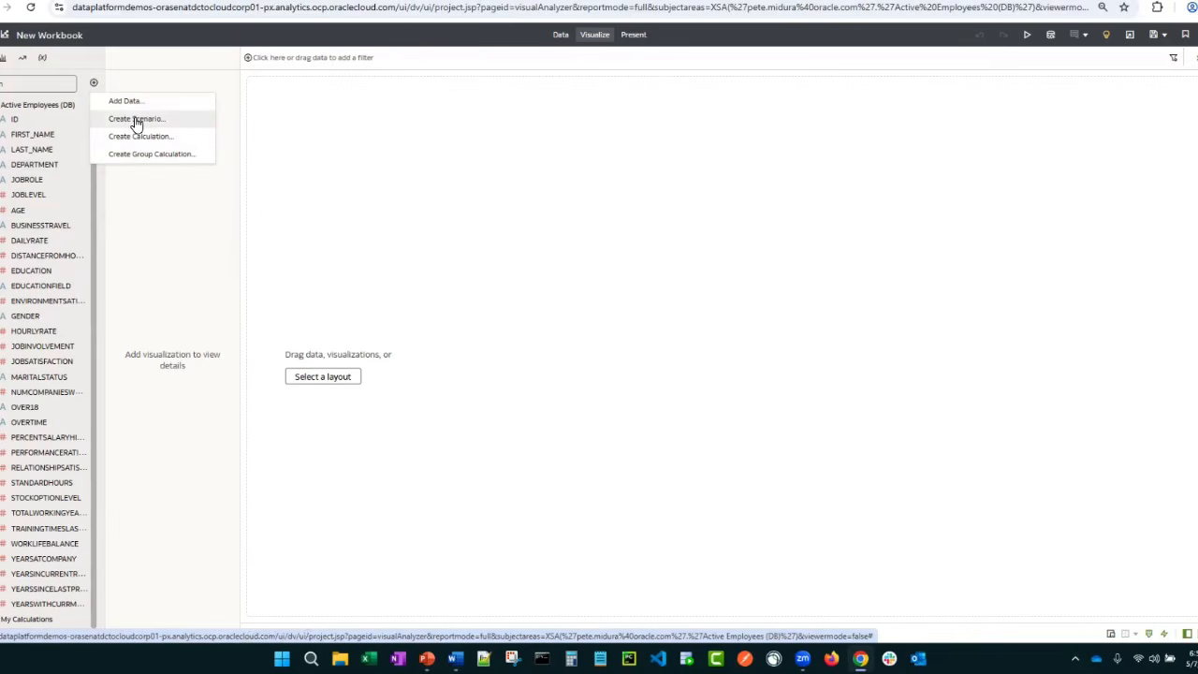
pyautogui.click(136, 119)
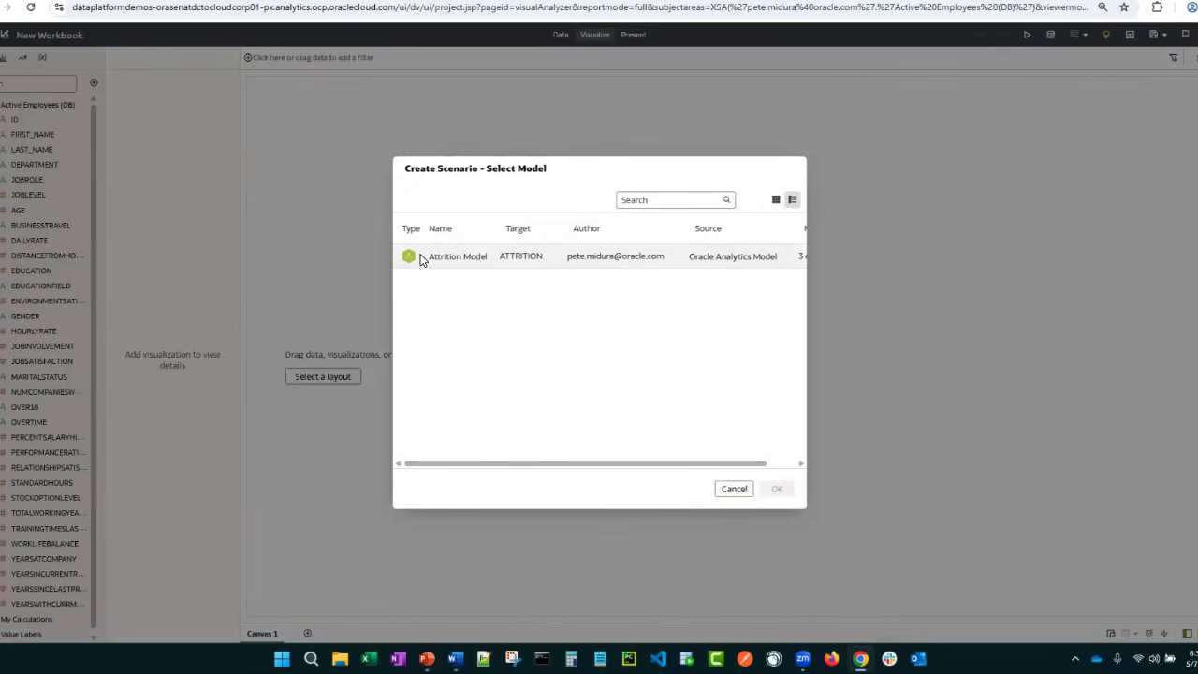
pyautogui.click(442, 258)
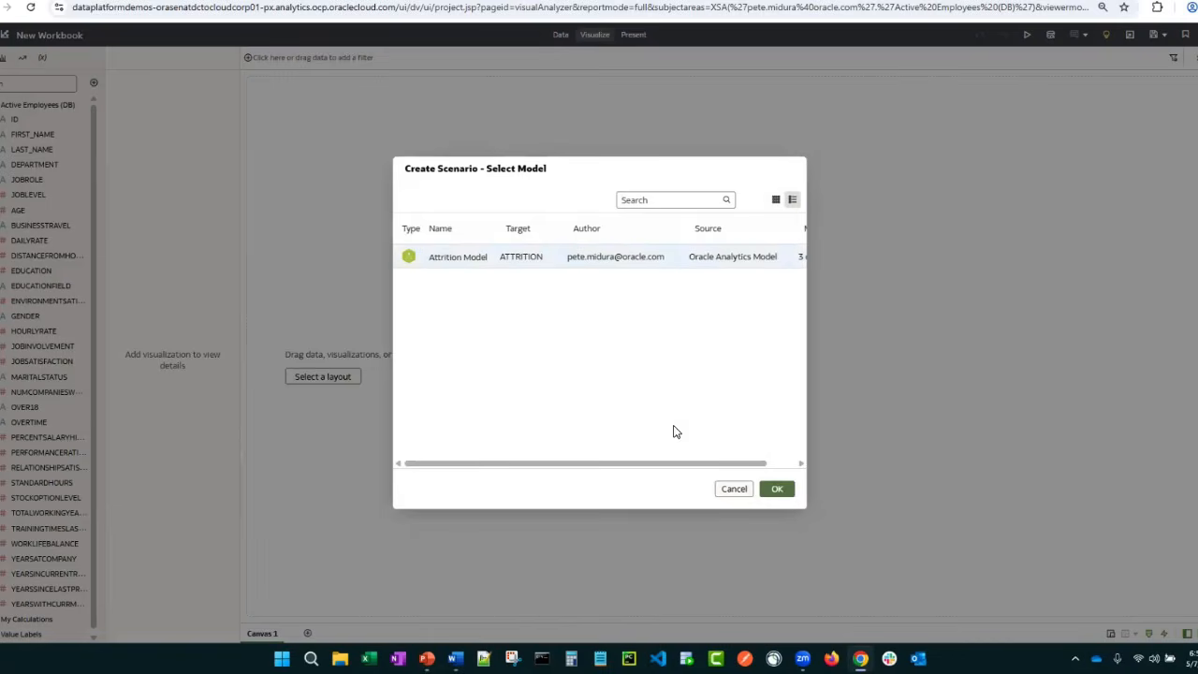
pyautogui.click(789, 494)
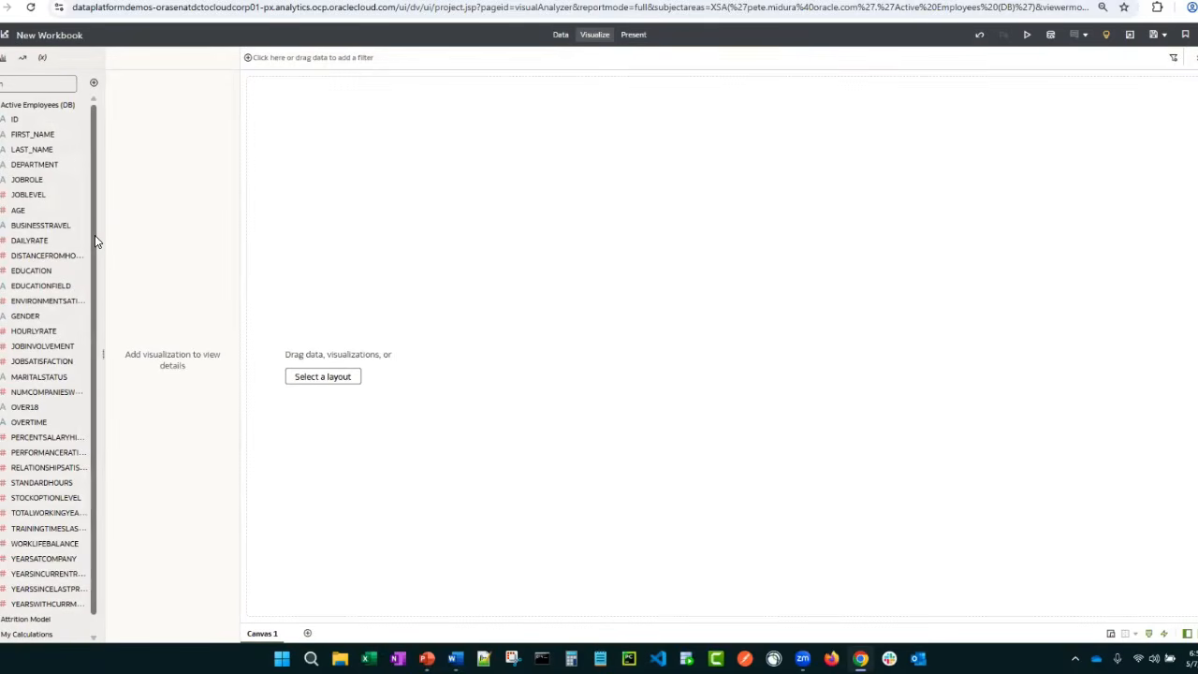
pyautogui.moveTo(99, 255); pyautogui.dragTo(92, 498)
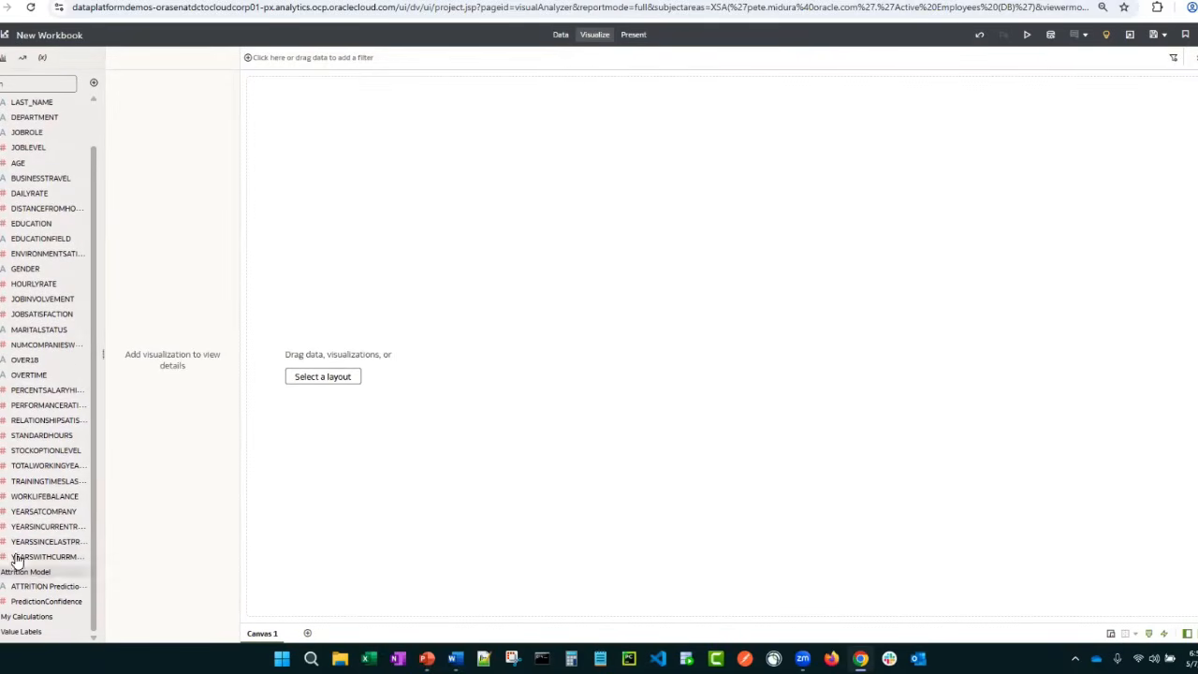
pyautogui.scroll(1, 2, 161)
pyautogui.click(0, 105)
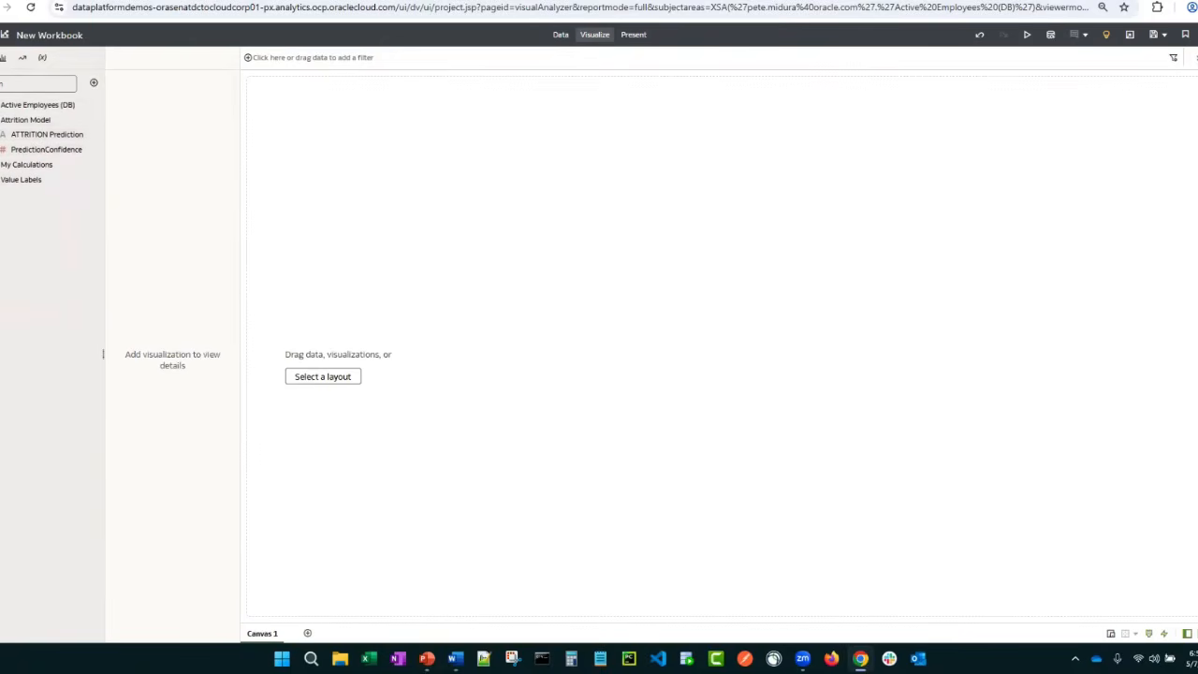
# Build a table of FIRST_NAME, LAST_NAME, DEPARTMENT and JOBROLE from the Active Employees (DB) columns
pyautogui.click(38, 104)
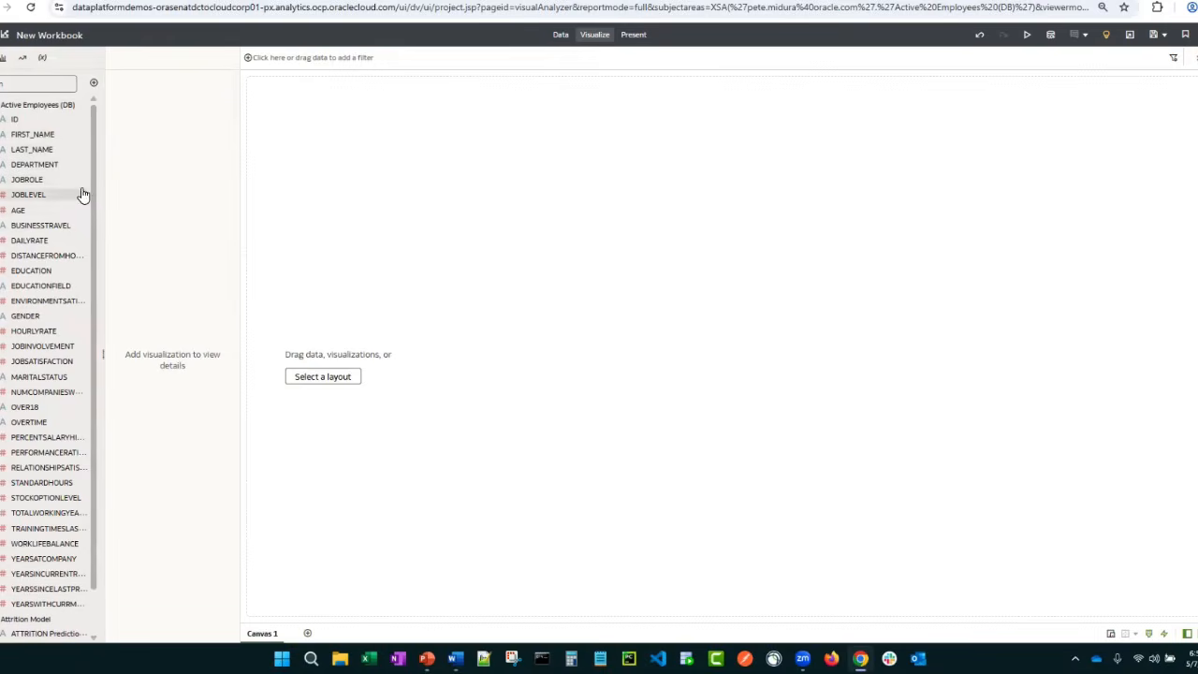
pyautogui.moveTo(37, 136); pyautogui.dragTo(352, 174)
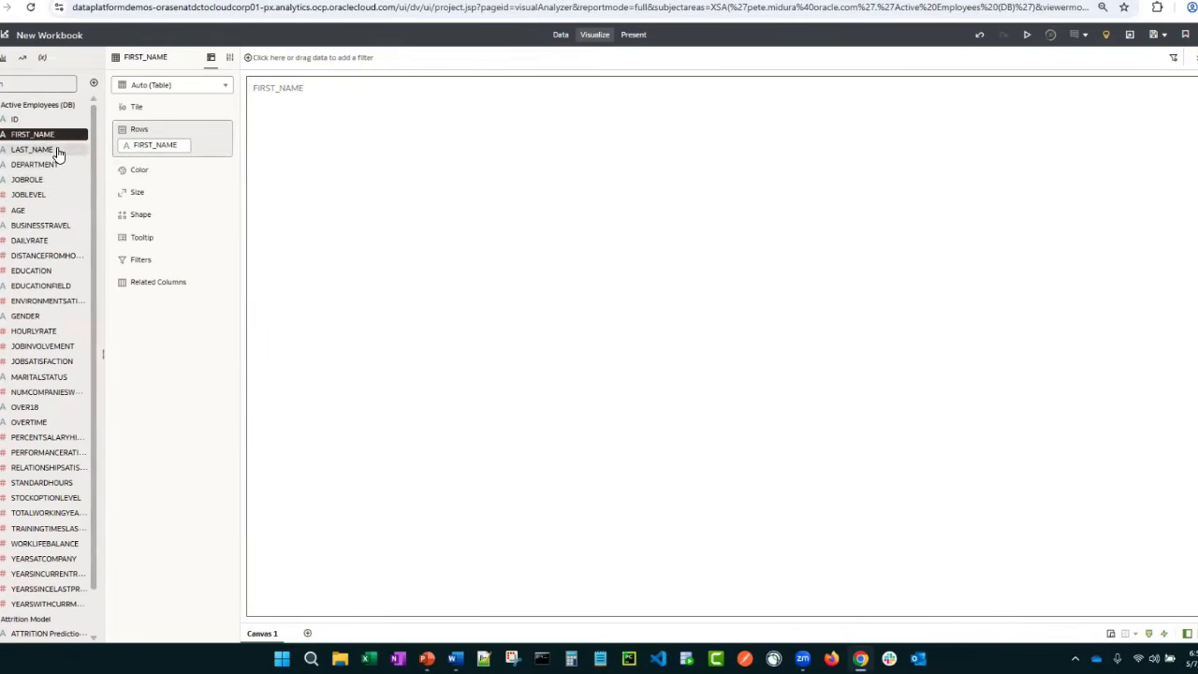
pyautogui.moveTo(53, 152); pyautogui.dragTo(153, 180)
pyautogui.moveTo(27, 184); pyautogui.dragTo(155, 200)
# Add ATTRITION Prediction from Attrition Model to the table after JOBROLE and filter the canvas to prediction value Yes
pyautogui.scroll(-1, 37, 356)
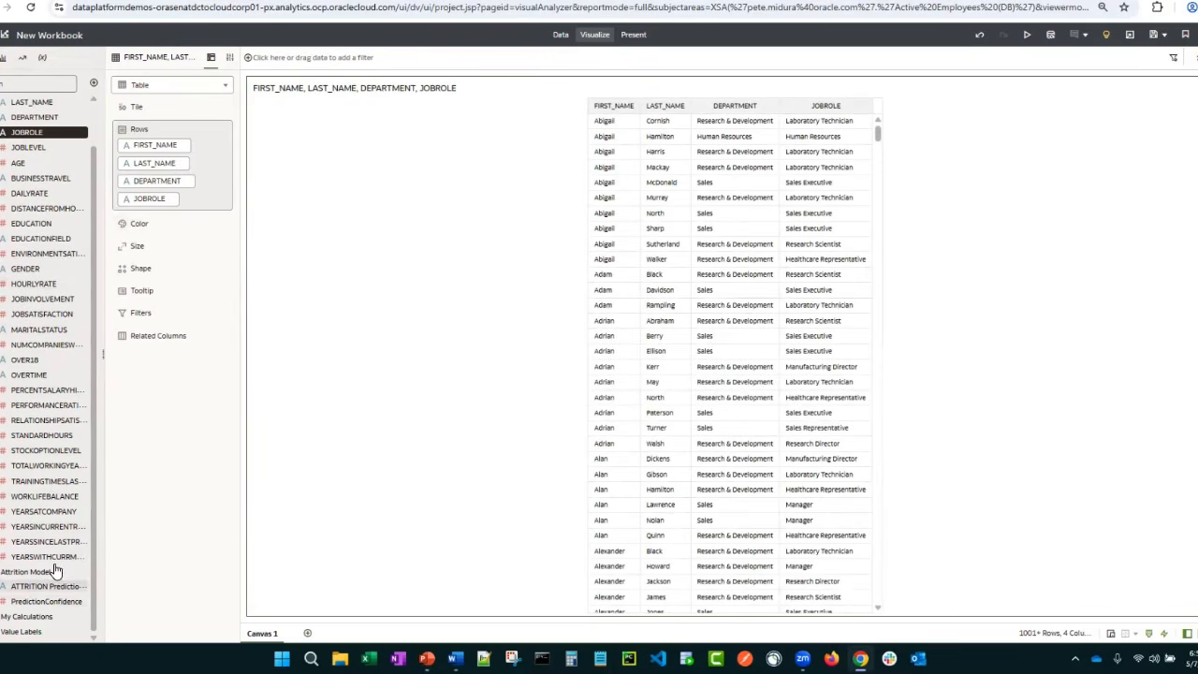
pyautogui.moveTo(43, 586); pyautogui.dragTo(173, 268)
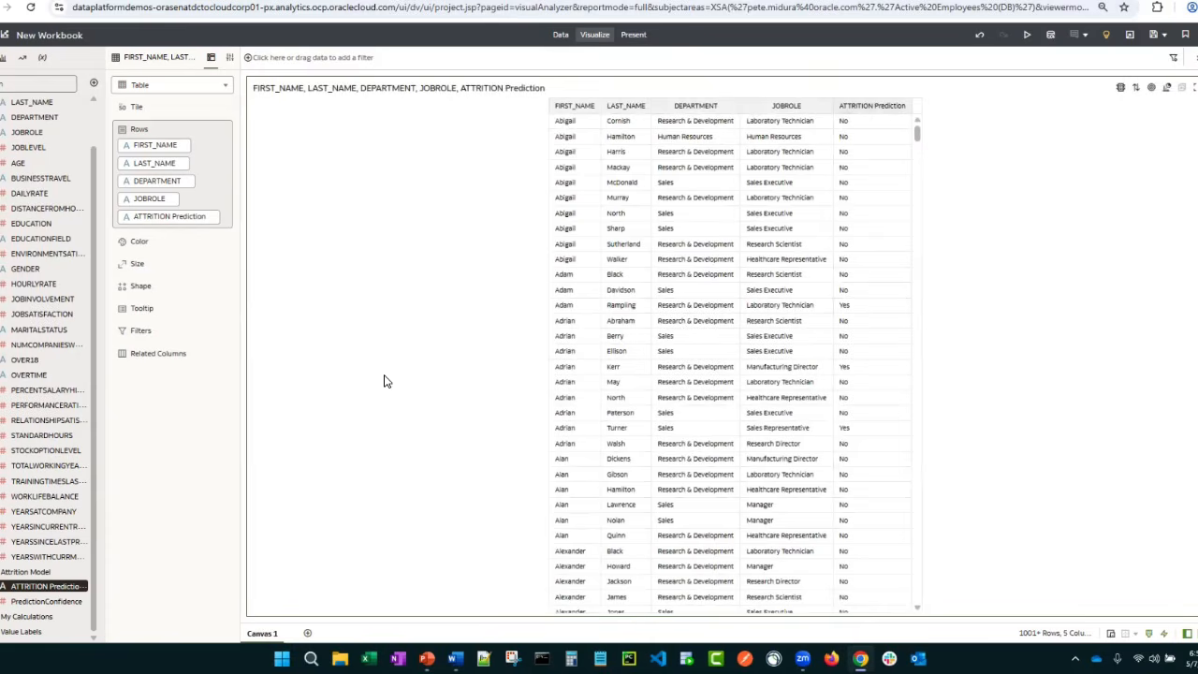
pyautogui.moveTo(149, 218); pyautogui.dragTo(308, 68)
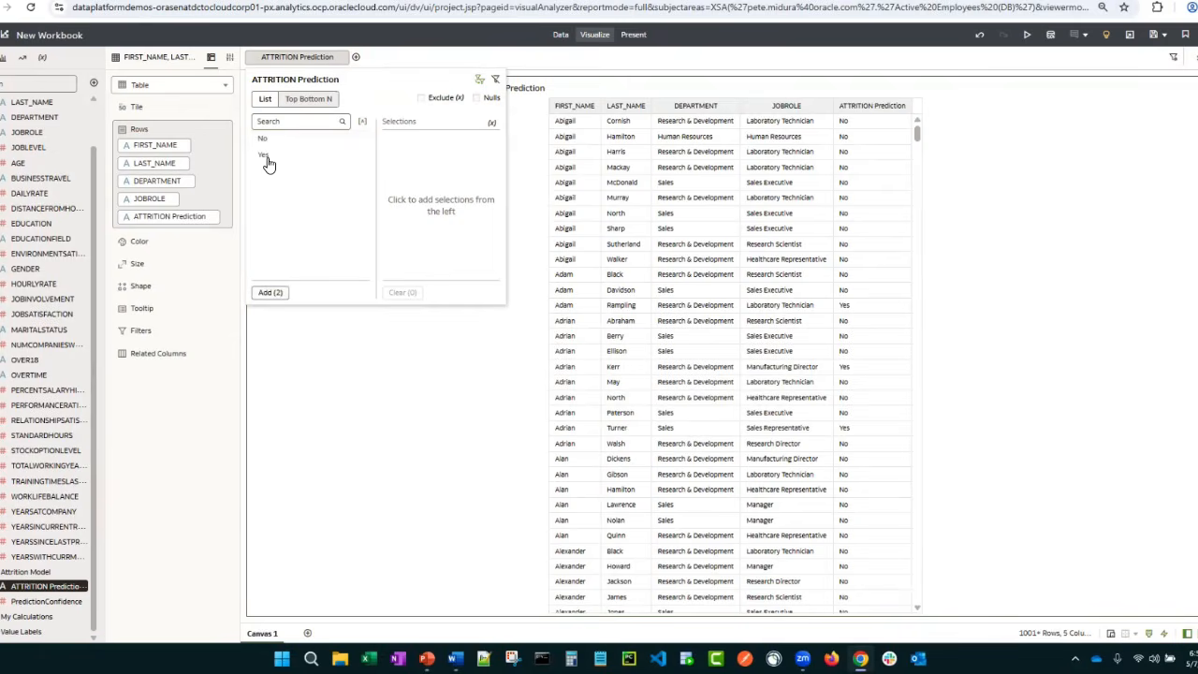
pyautogui.click(265, 155)
pyautogui.click(430, 413)
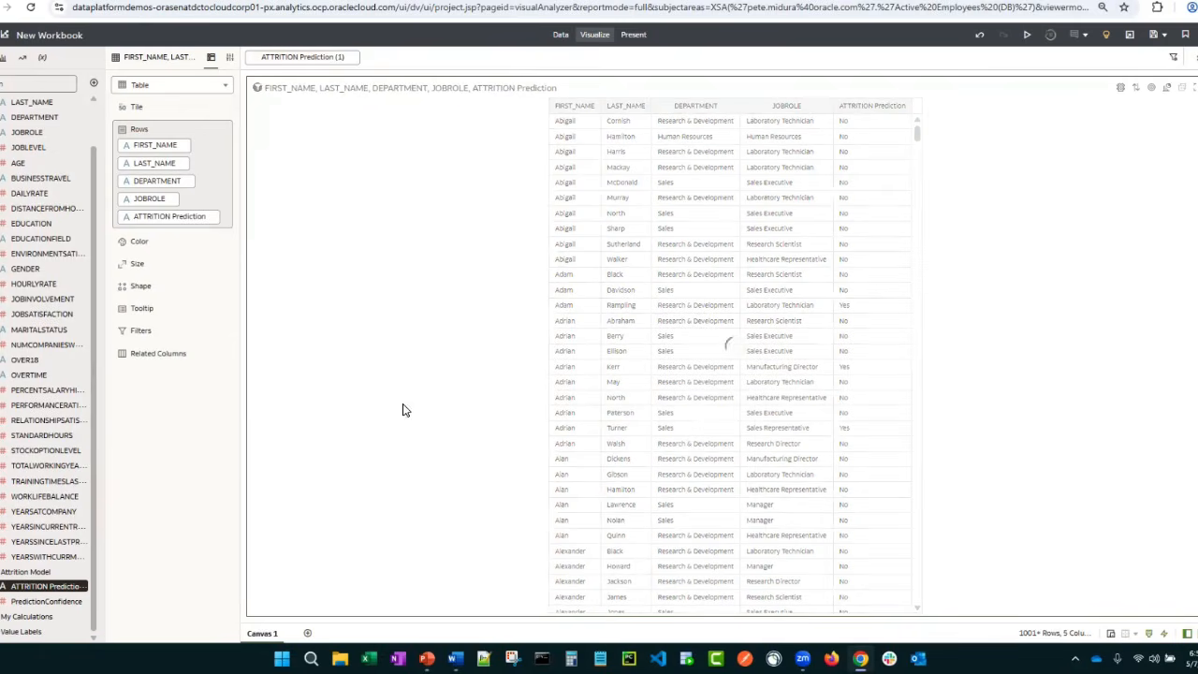
# Add PredictionConfidence as the table's last column and filter the table to its top 10 values
pyautogui.moveTo(51, 602); pyautogui.dragTo(167, 233)
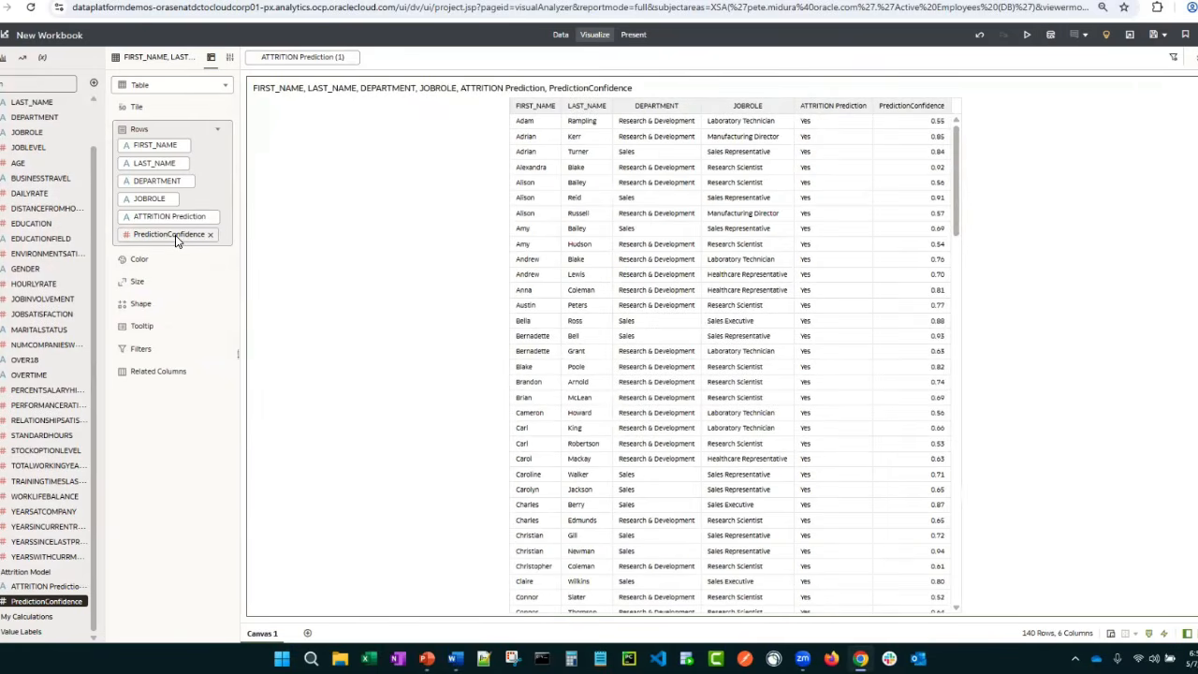
pyautogui.moveTo(175, 235); pyautogui.dragTo(169, 347)
pyautogui.click(304, 317)
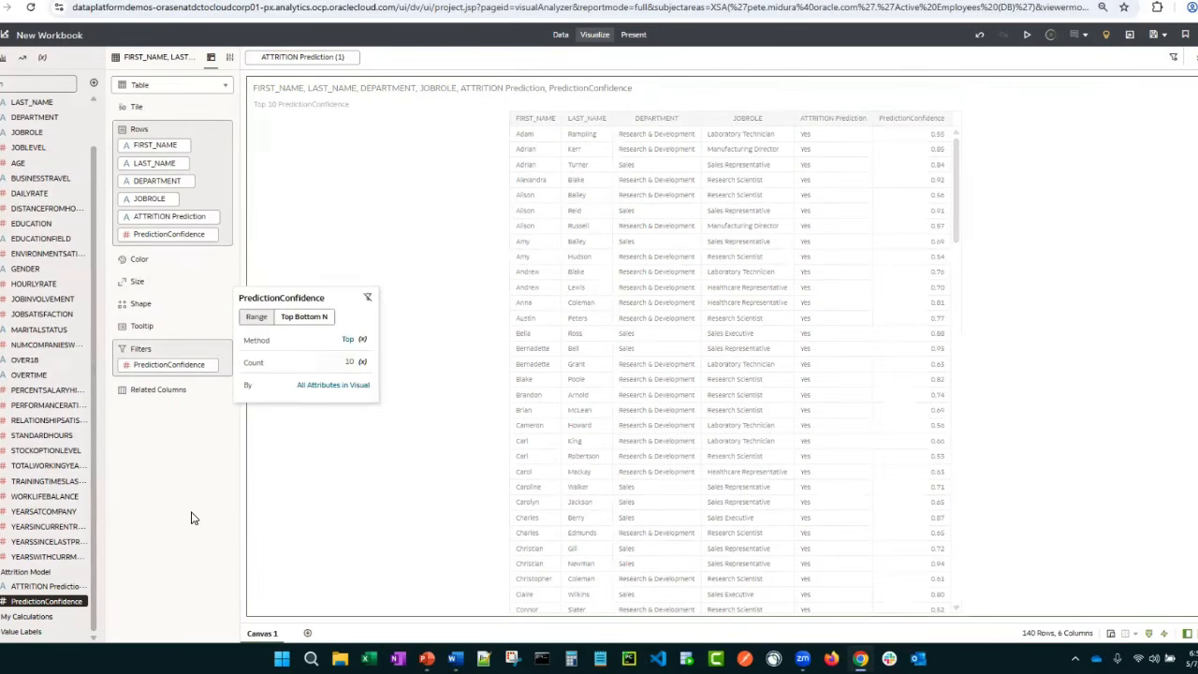
pyautogui.click(945, 129)
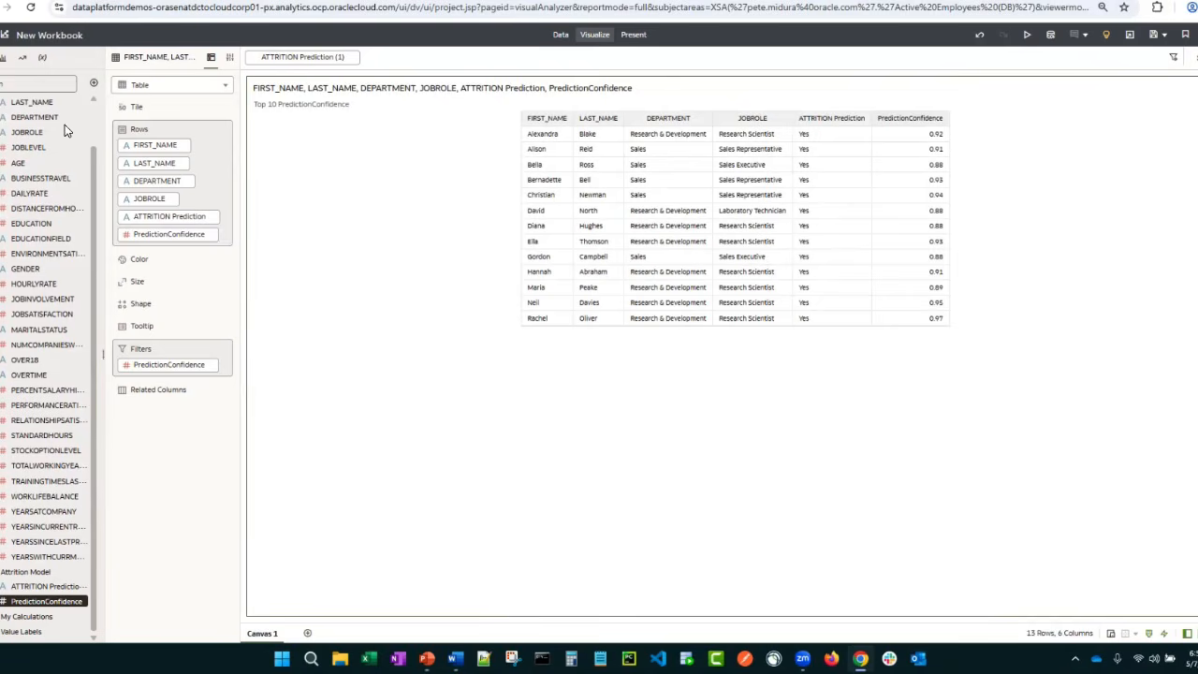
# Leave the workbook for the home page and open the D1B - Sample Sales Data dataset in a new workbook
pyautogui.click(449, 1)
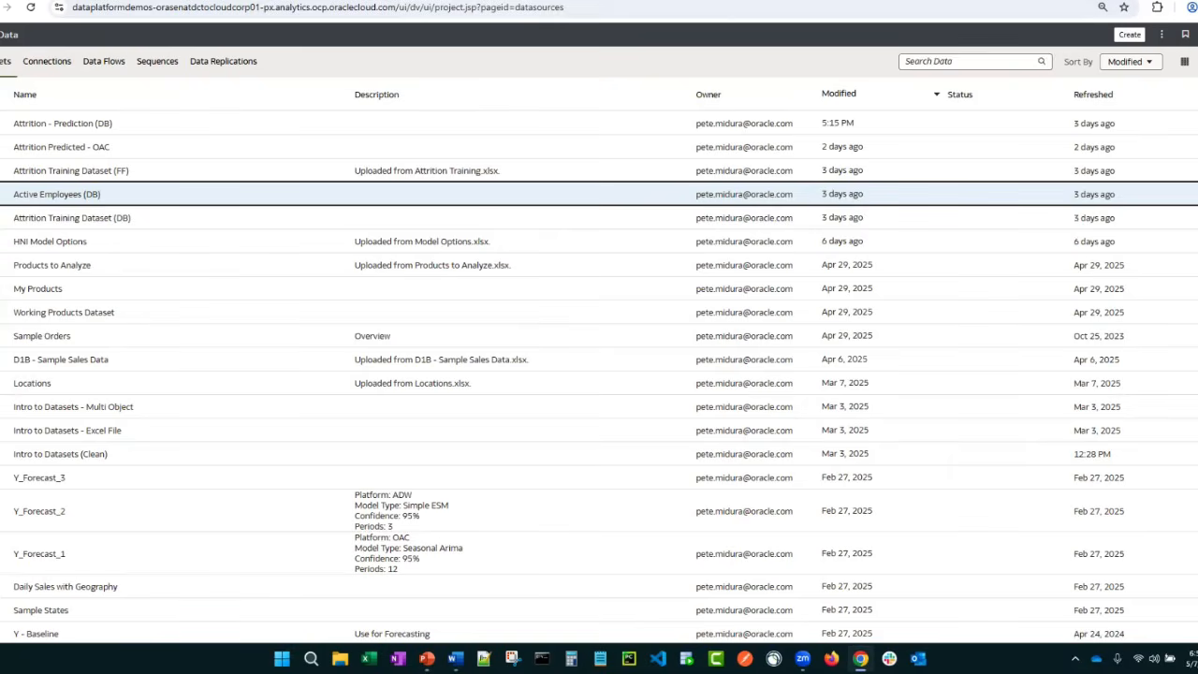
pyautogui.click(62, 147)
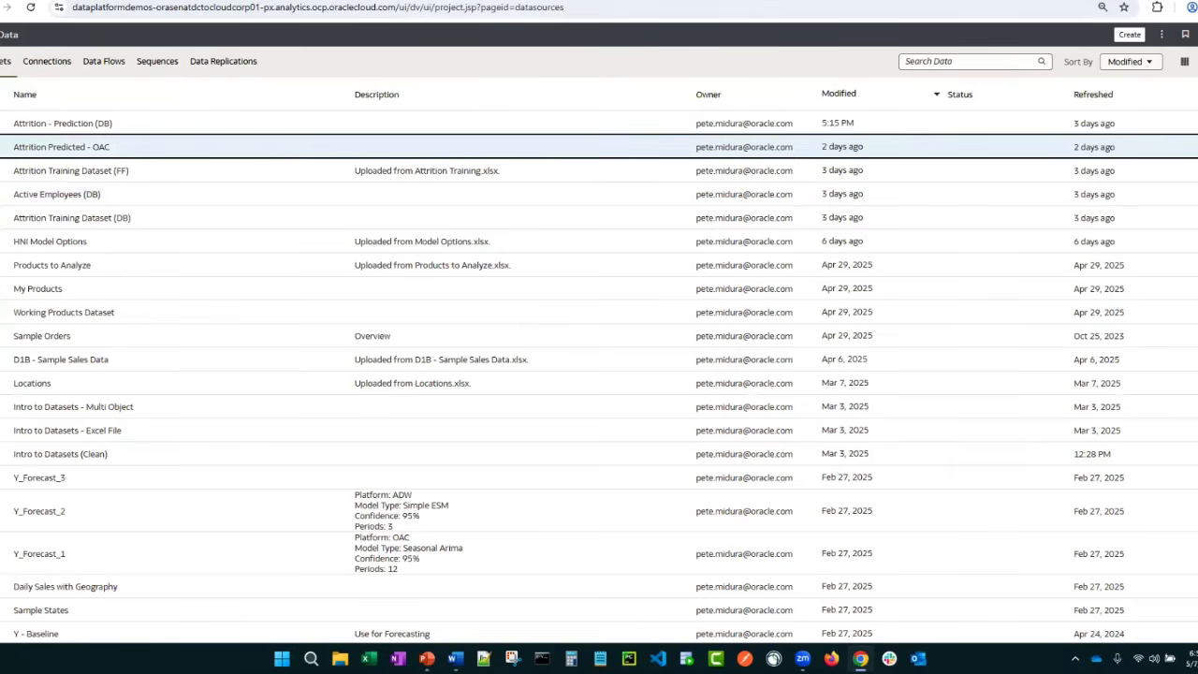
pyautogui.click(304, 1)
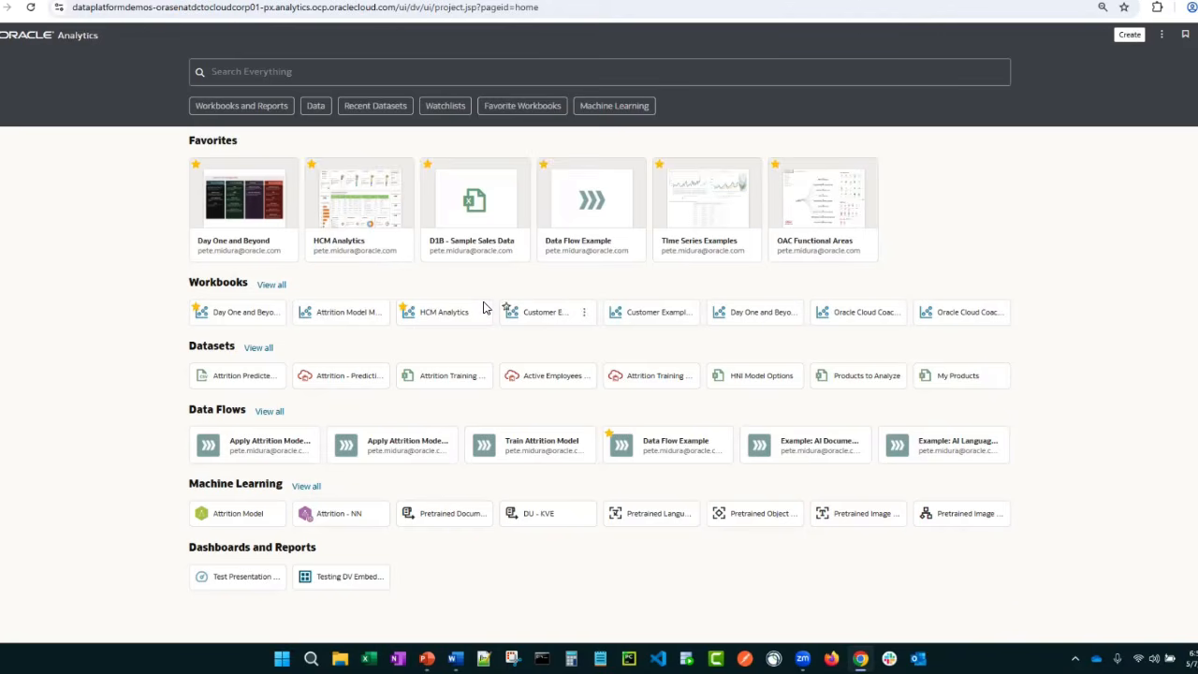
pyautogui.click(473, 203)
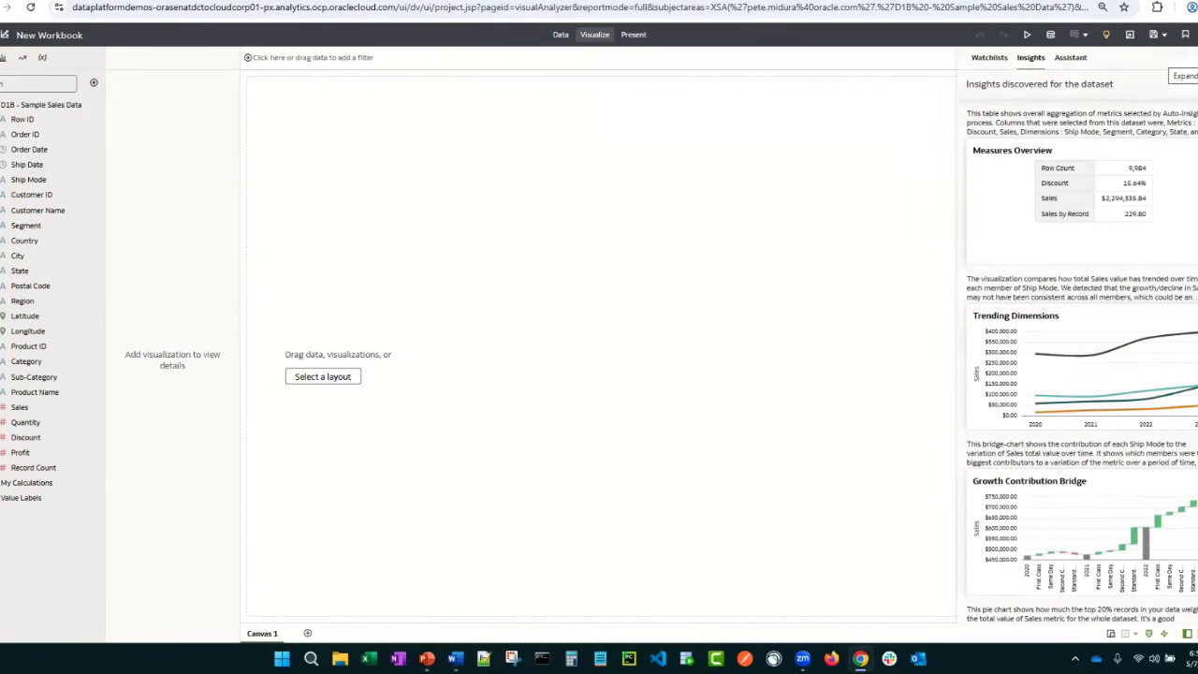
# Expand the auto insights for the dataset and add the Box Plots of State insight to the canvas
pyautogui.click(1186, 58)
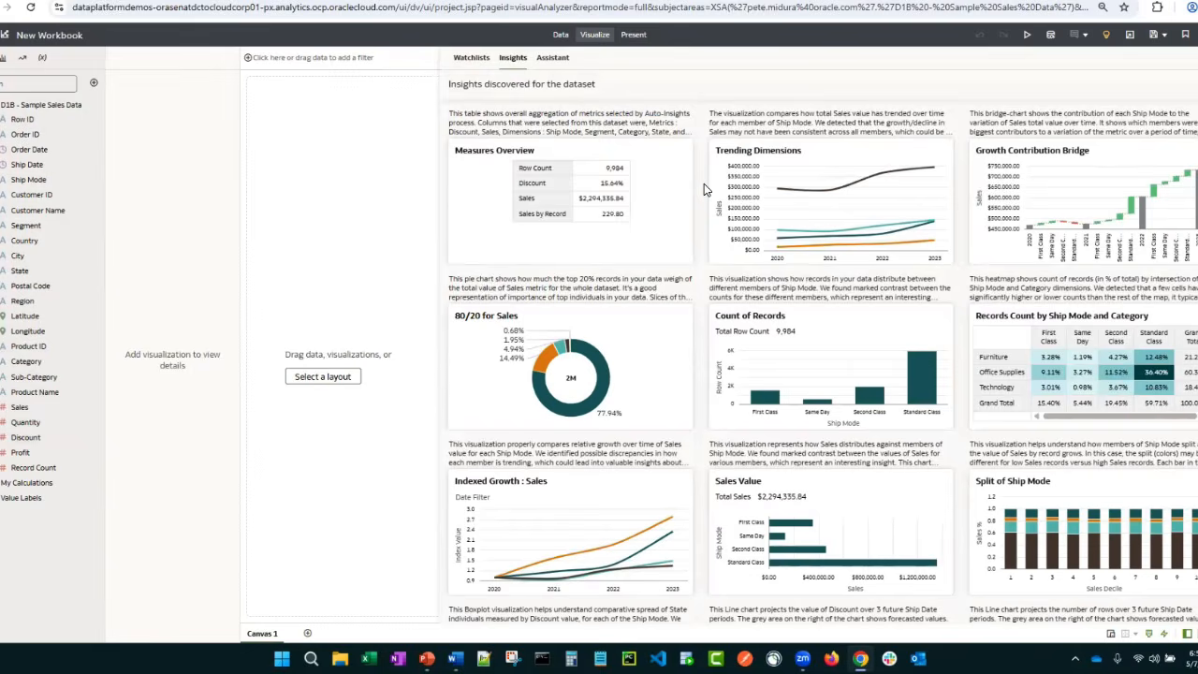
pyautogui.scroll(-3, 704, 190)
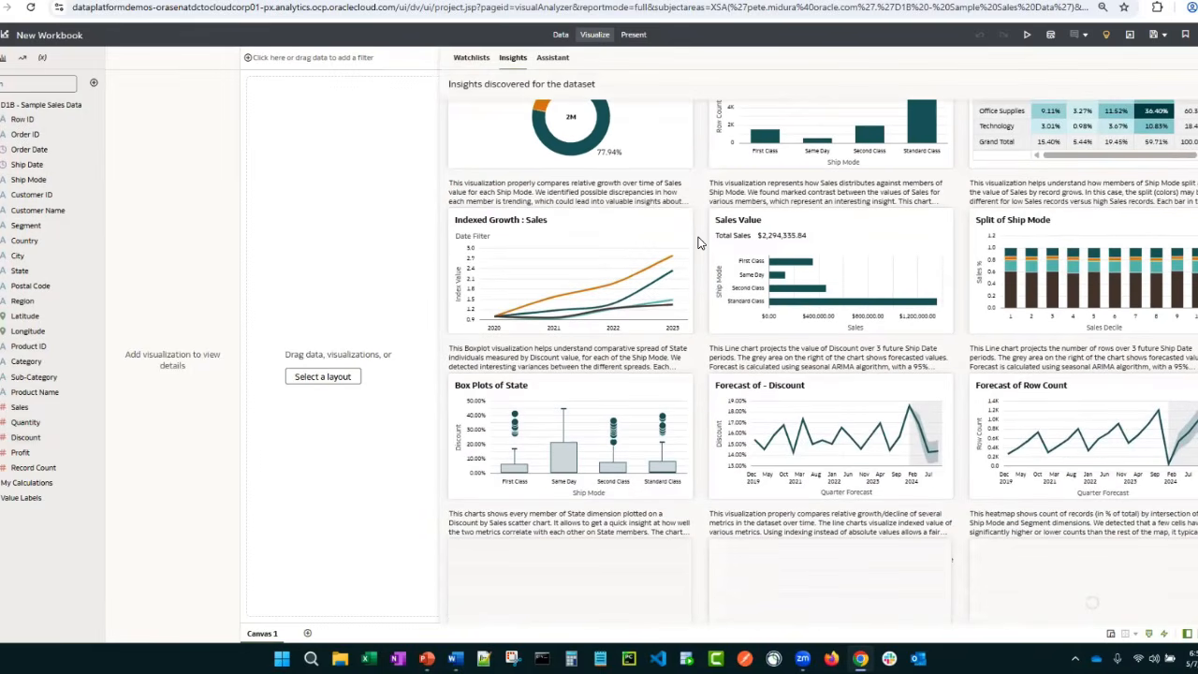
pyautogui.scroll(-1, 697, 244)
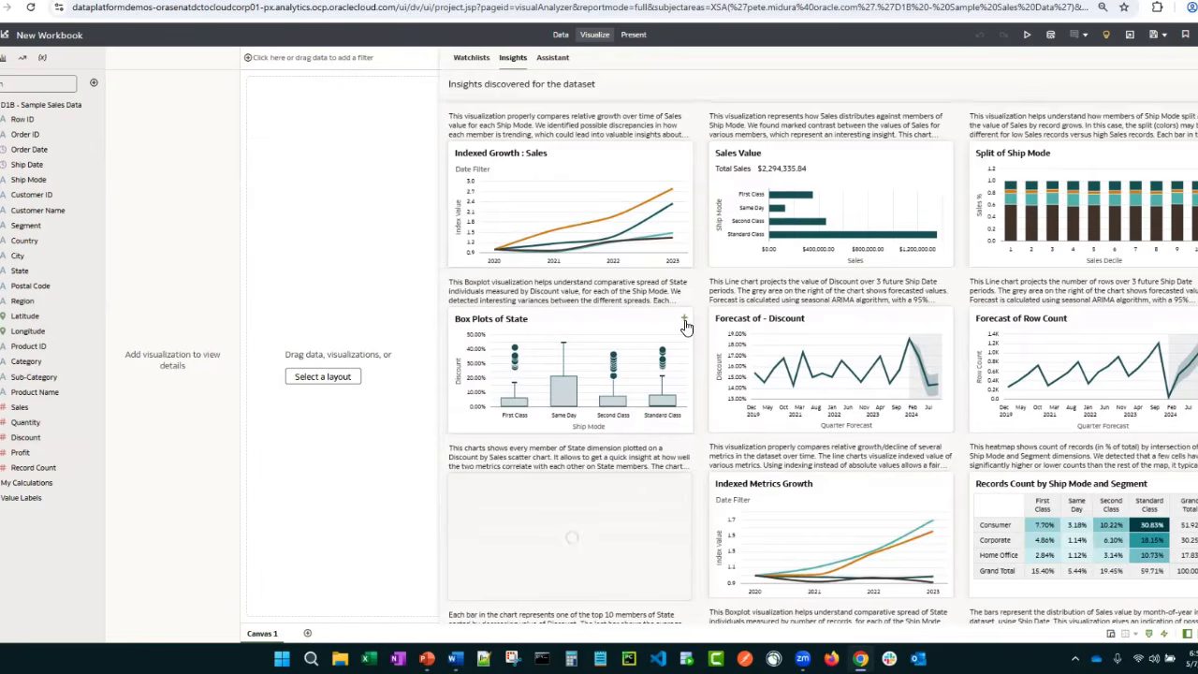
pyautogui.moveTo(686, 325); pyautogui.dragTo(406, 312)
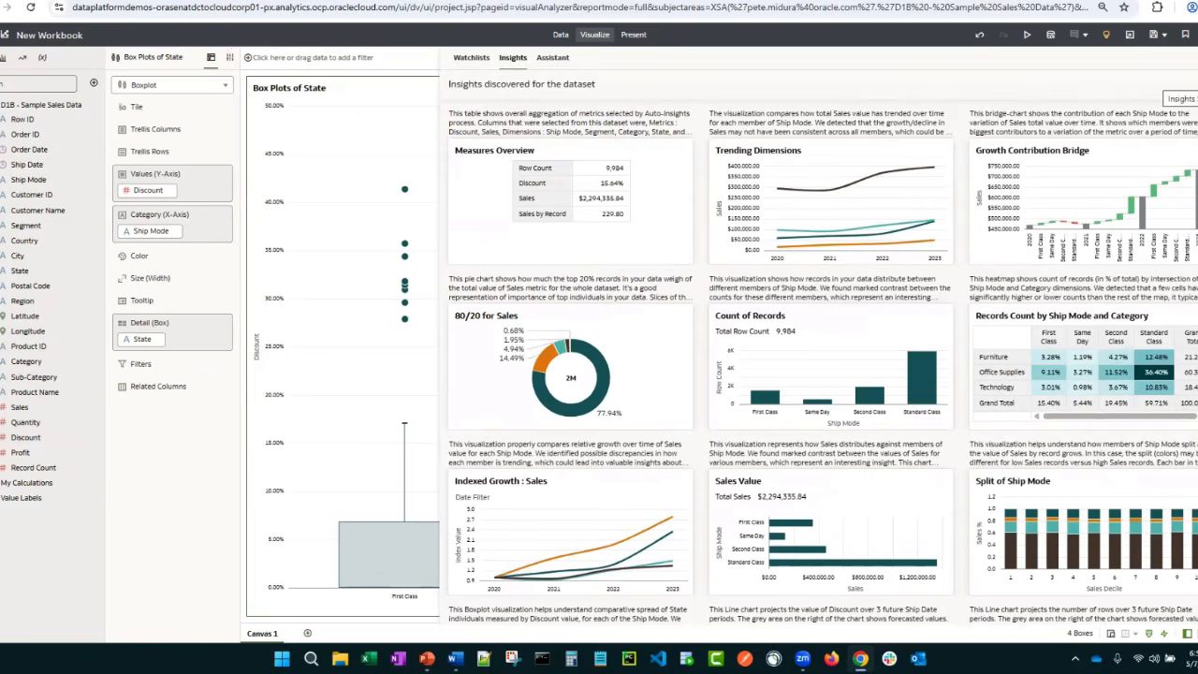
# Try Auto Insights settings without boxplots, using Sales, Quantity and Profit as measures plus the Sub-Category attribute, and discard them
pyautogui.click(1195, 84)
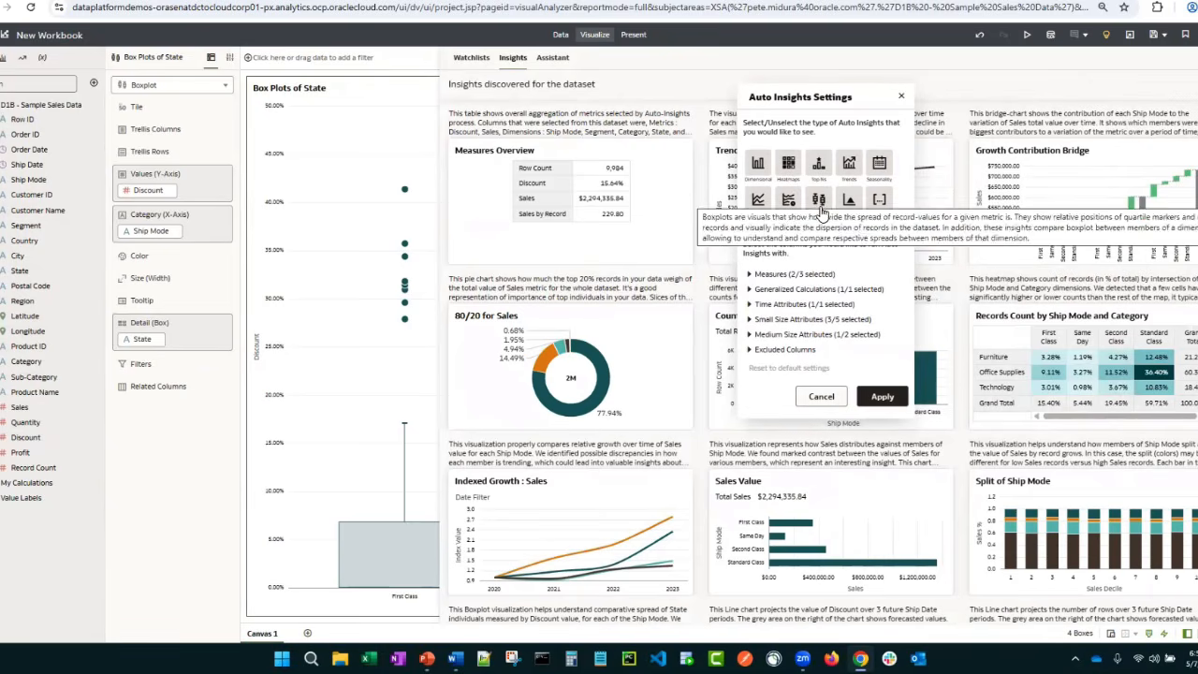
pyautogui.click(817, 208)
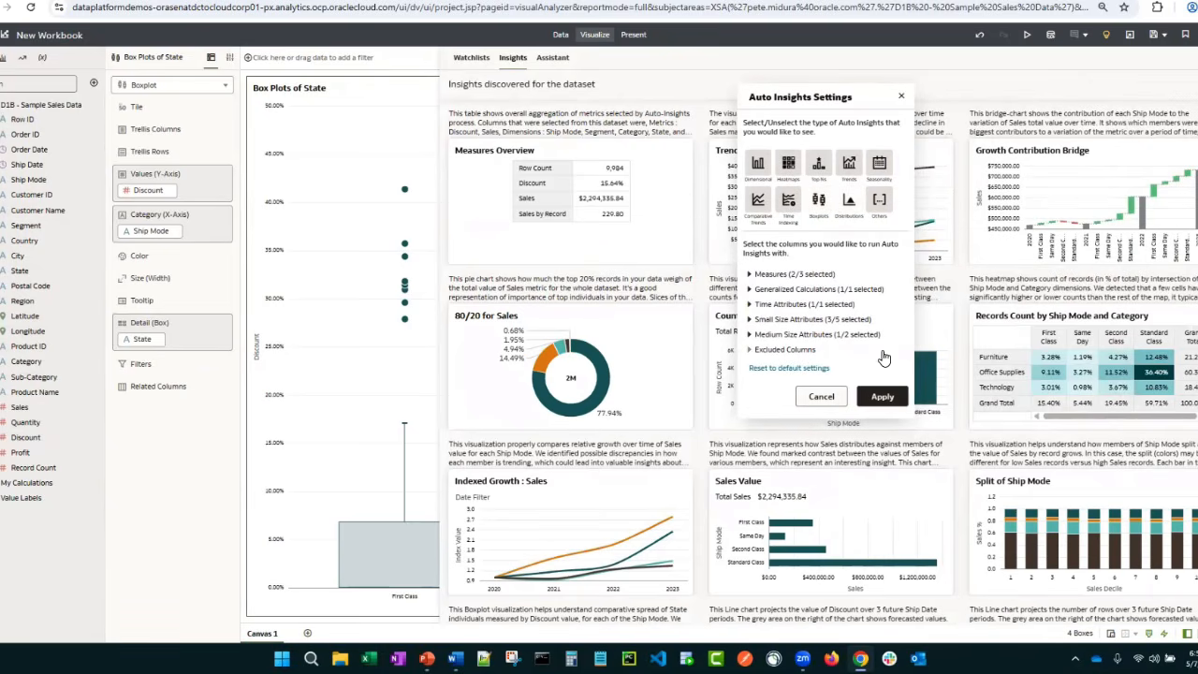
pyautogui.click(754, 275)
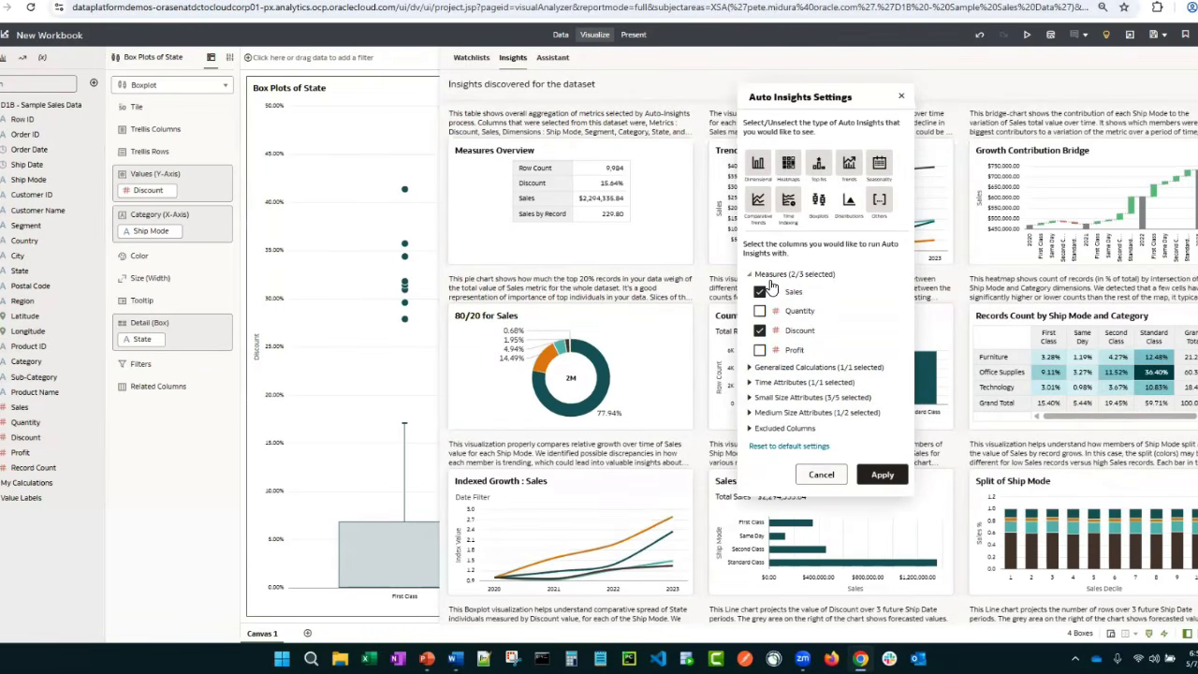
pyautogui.click(759, 349)
pyautogui.click(759, 331)
pyautogui.click(759, 310)
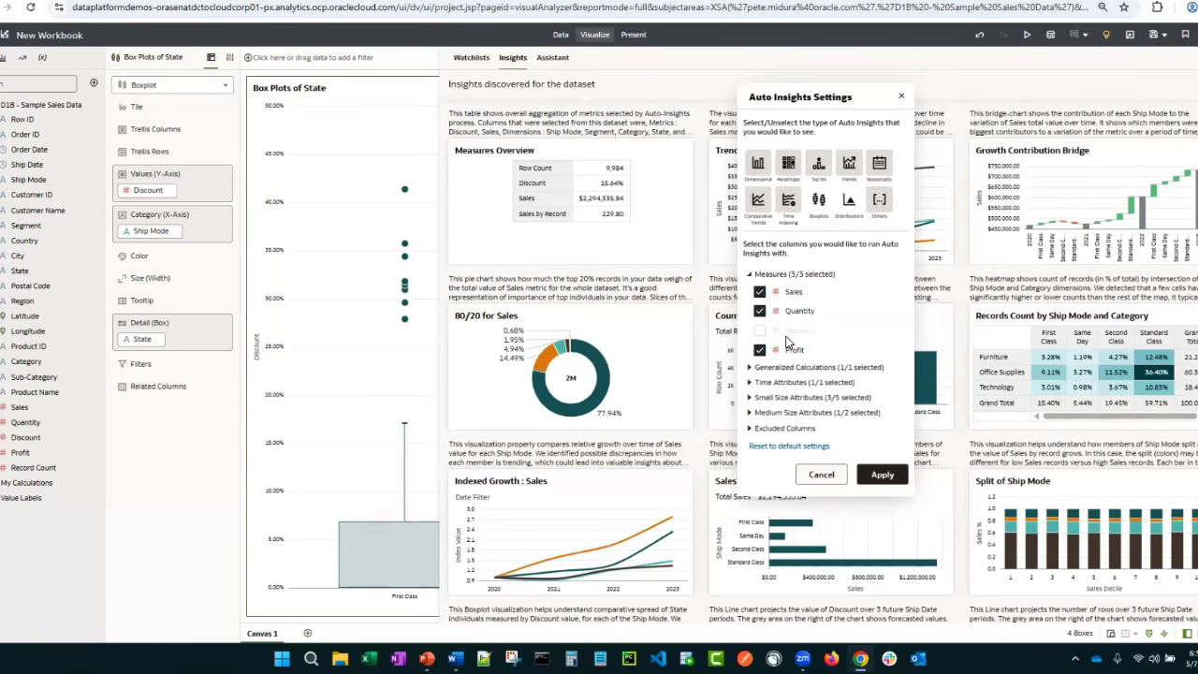
pyautogui.click(769, 412)
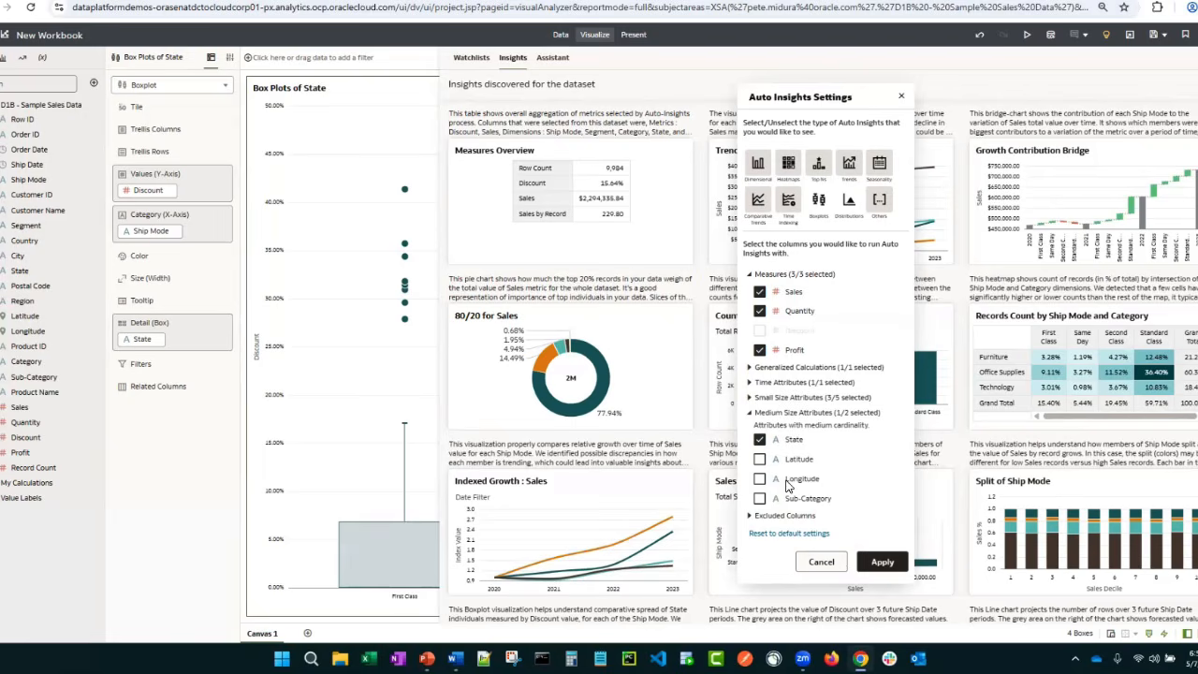
pyautogui.click(761, 500)
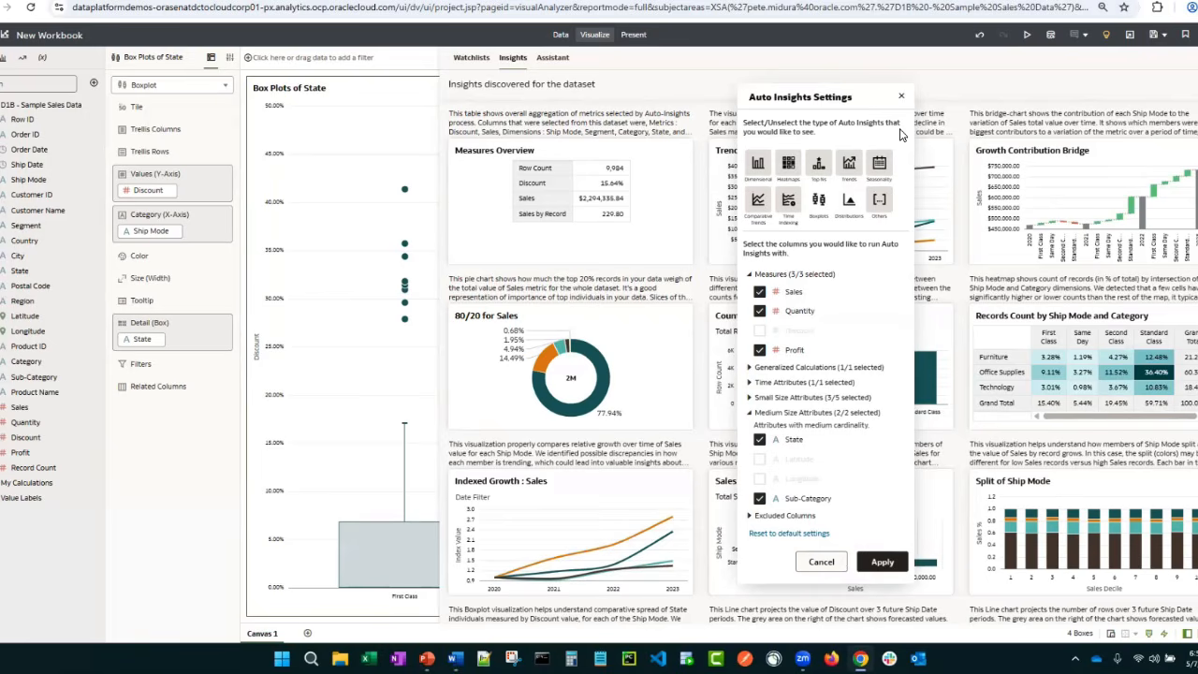
pyautogui.click(901, 97)
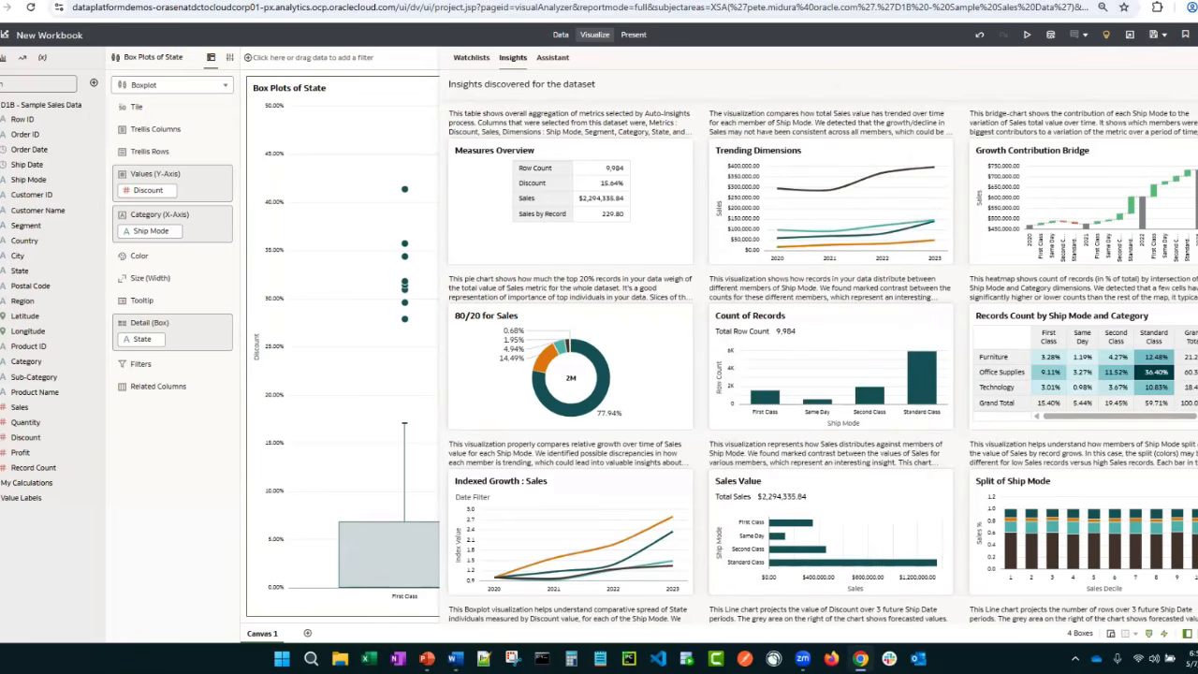
# Close the insights and leave the new workbook without saving it
pyautogui.click(1195, 58)
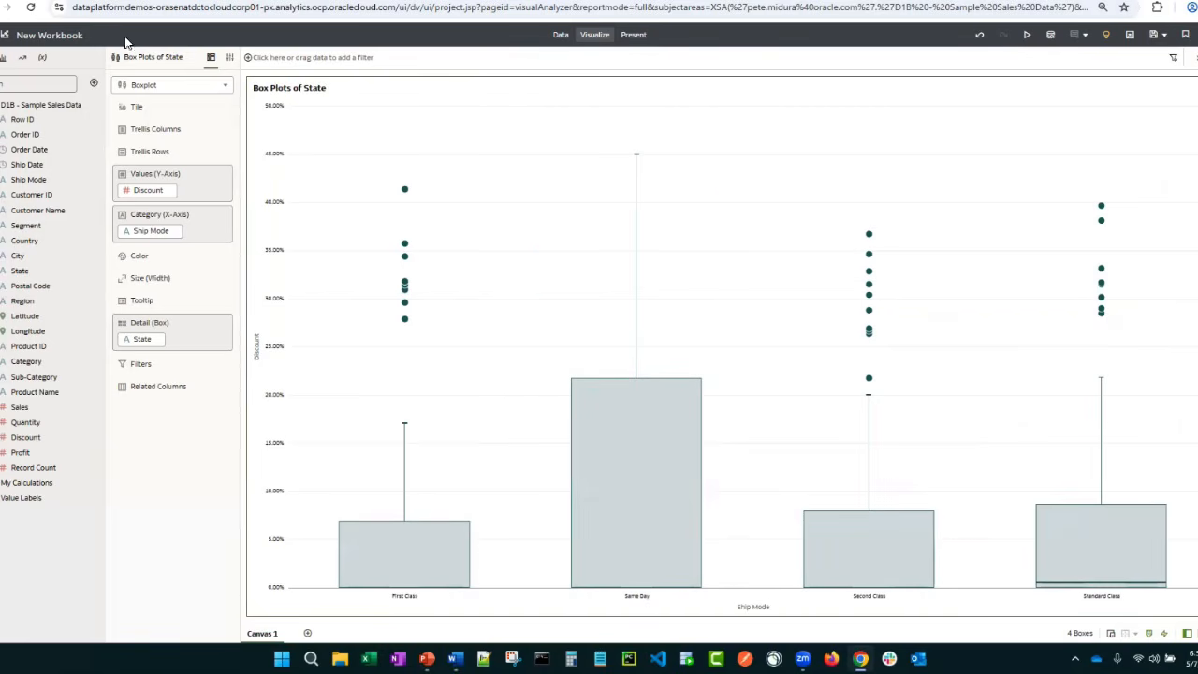
pyautogui.click(4, 35)
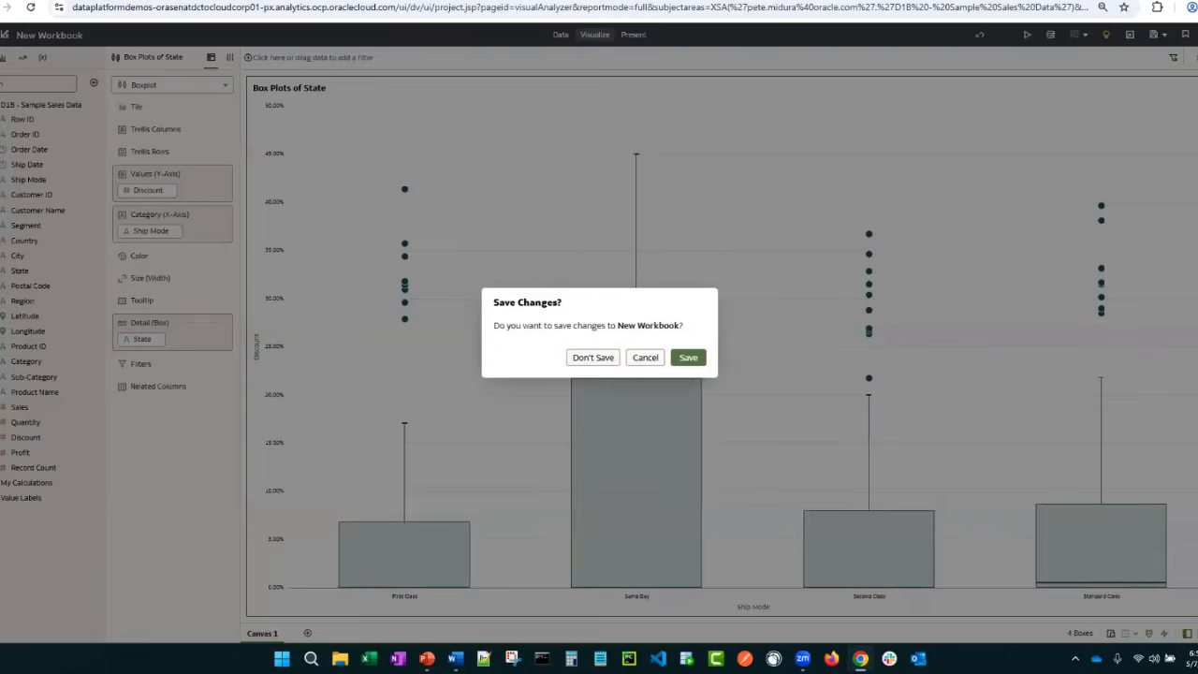
pyautogui.click(592, 357)
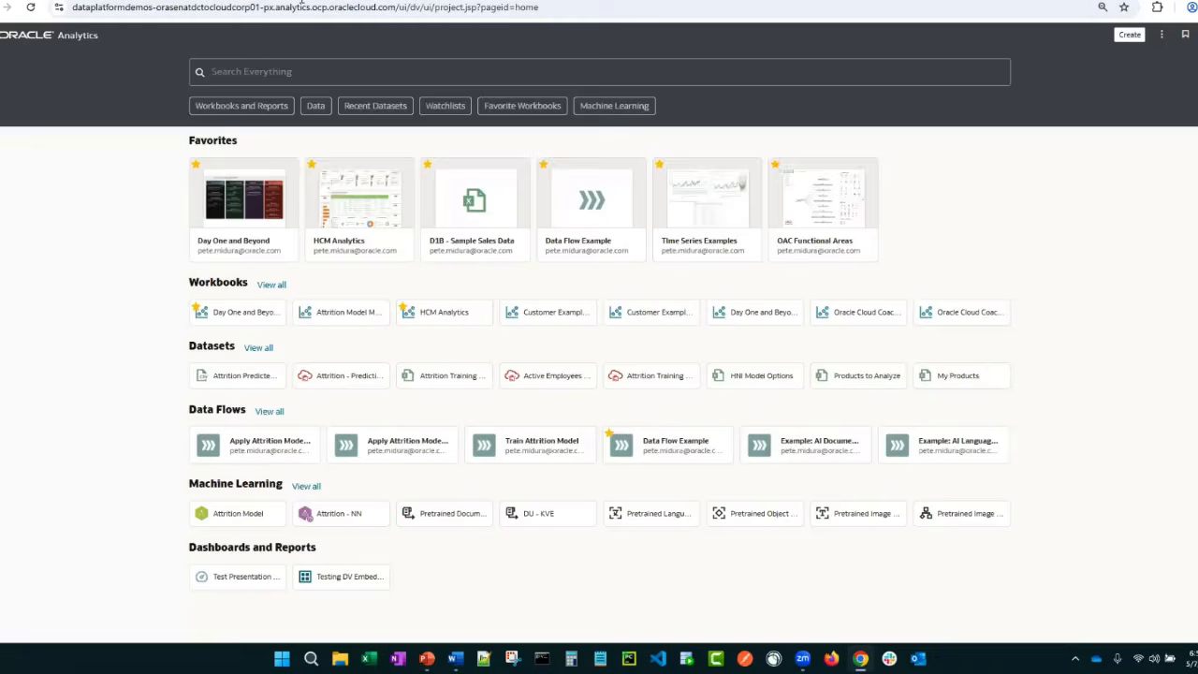
# Open the Day One and Beyond workbook and review the Oracle Machine Learning and Data Science content on its Machine Learning page
pyautogui.click(242, 220)
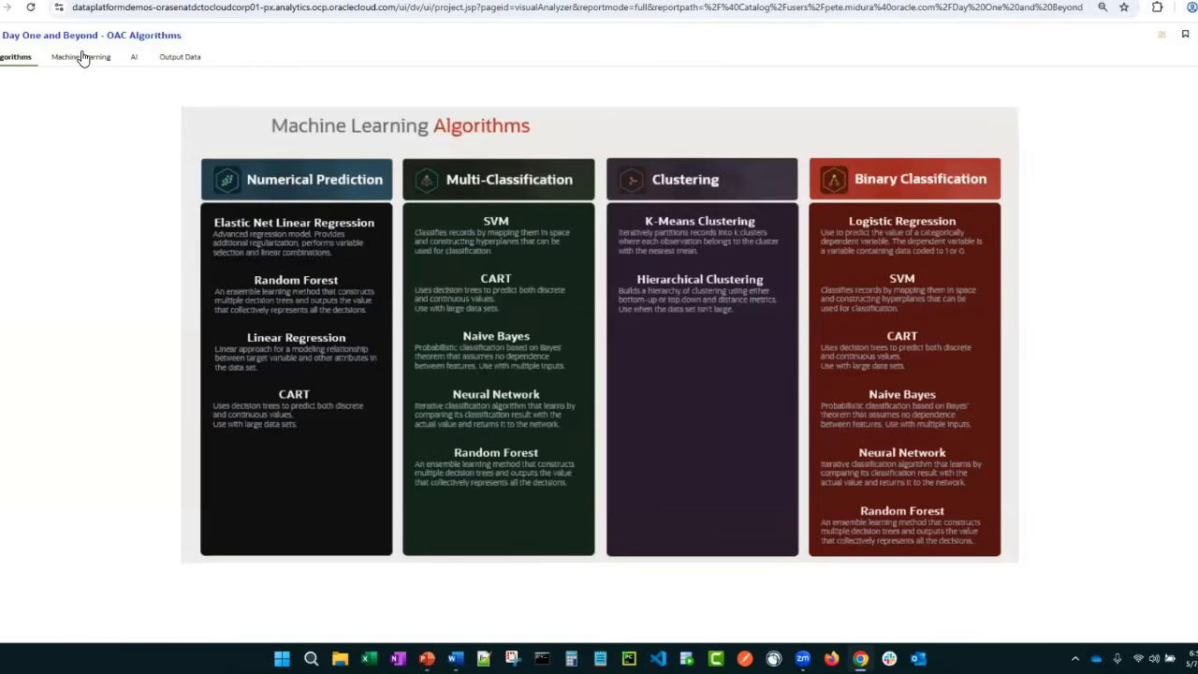
pyautogui.click(84, 56)
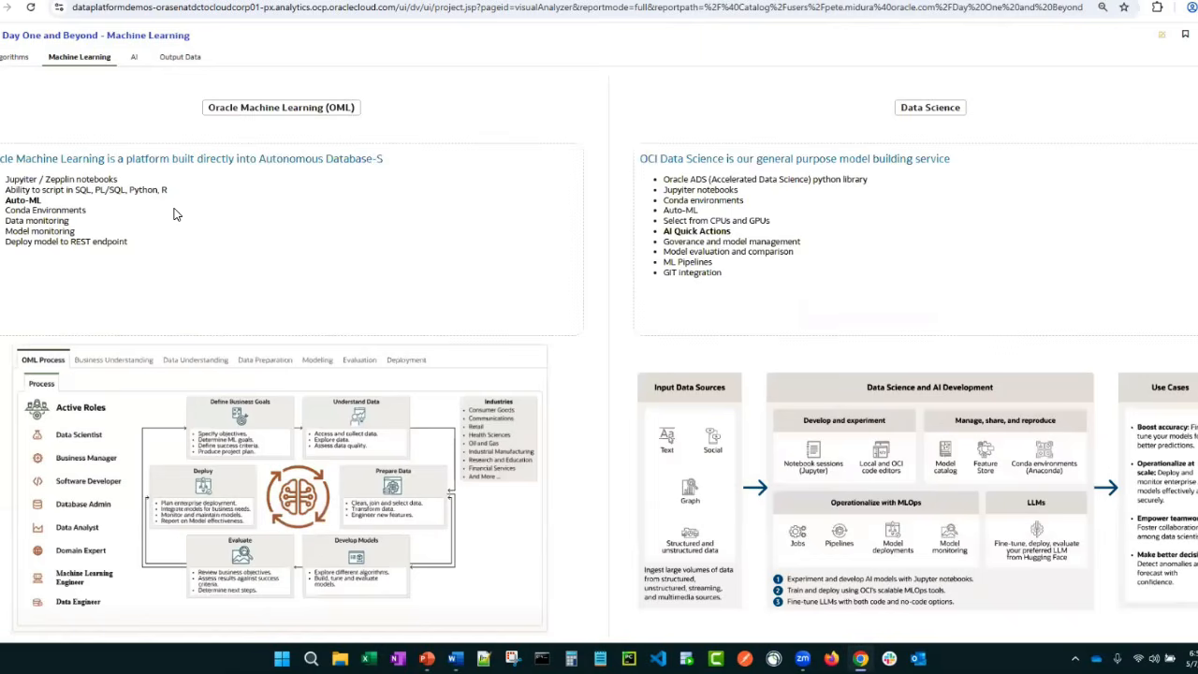
pyautogui.click(929, 107)
pyautogui.click(934, 154)
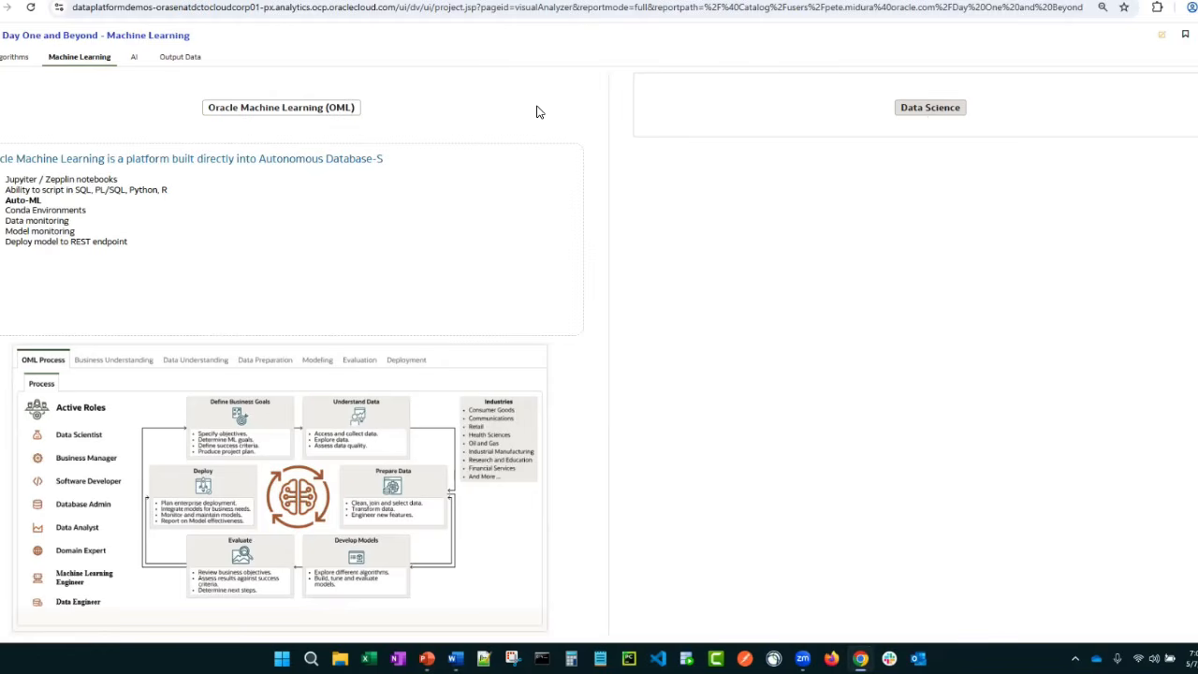
pyautogui.click(909, 113)
pyautogui.click(926, 166)
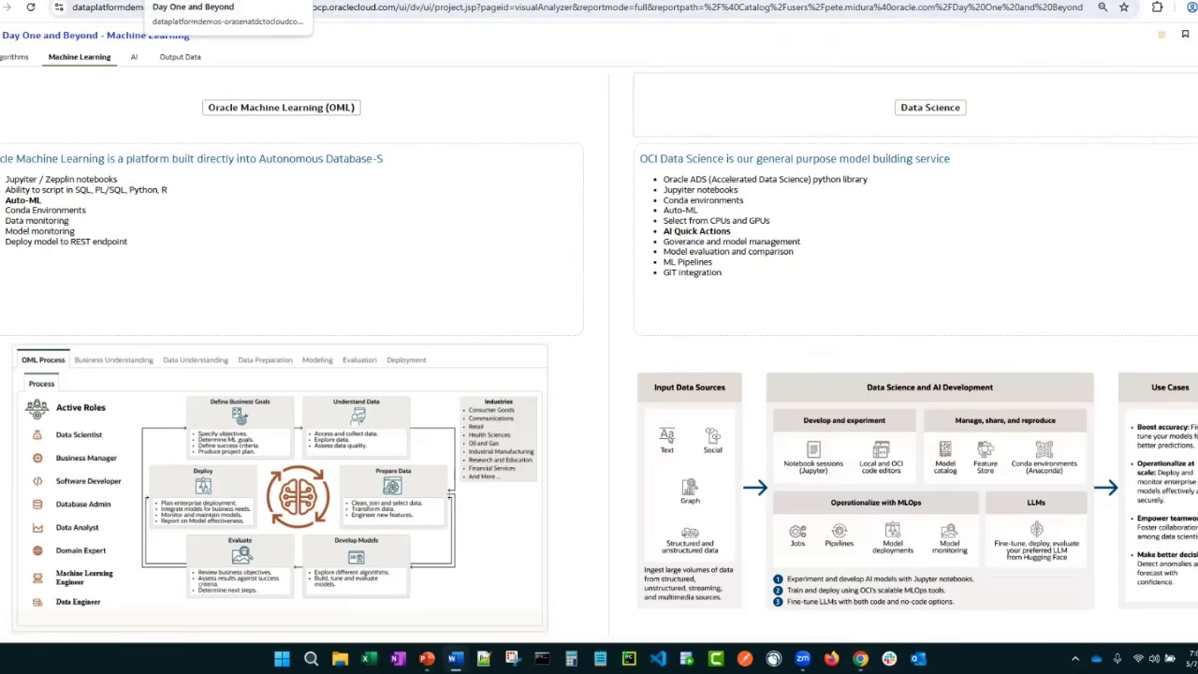
# Return to the home page, open the HCM Analytics workbook and set the Likely to Leave prediction to Yes in Attrition Review
pyautogui.click(216, 0)
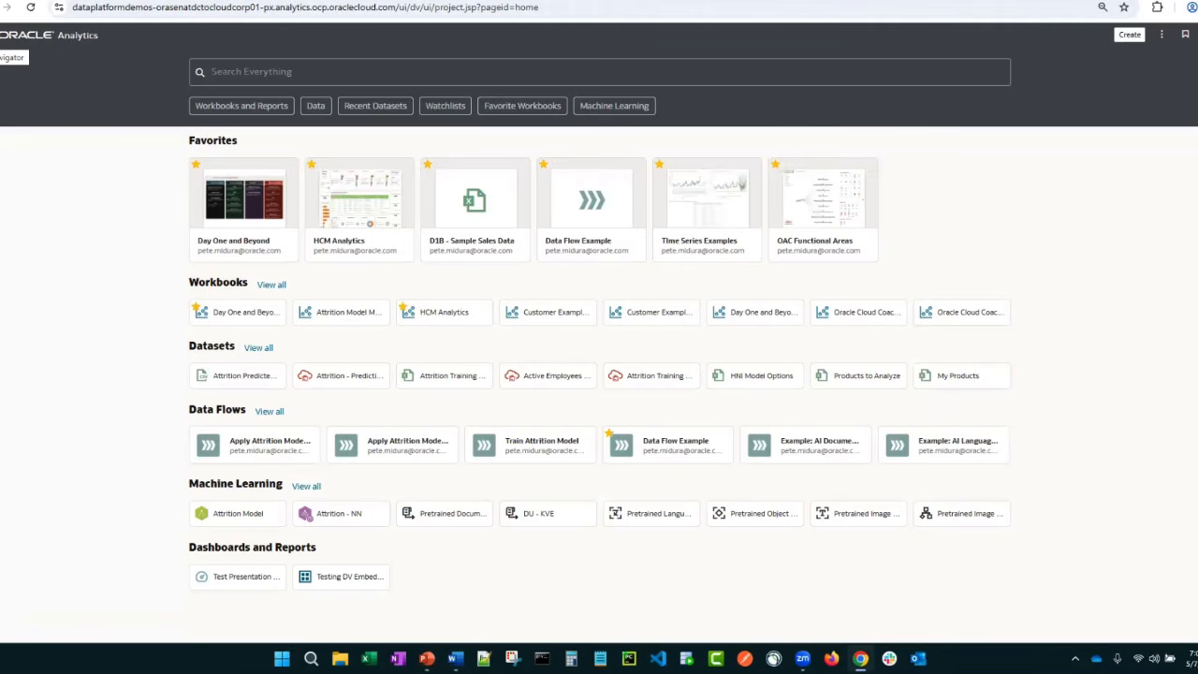
pyautogui.click(376, 208)
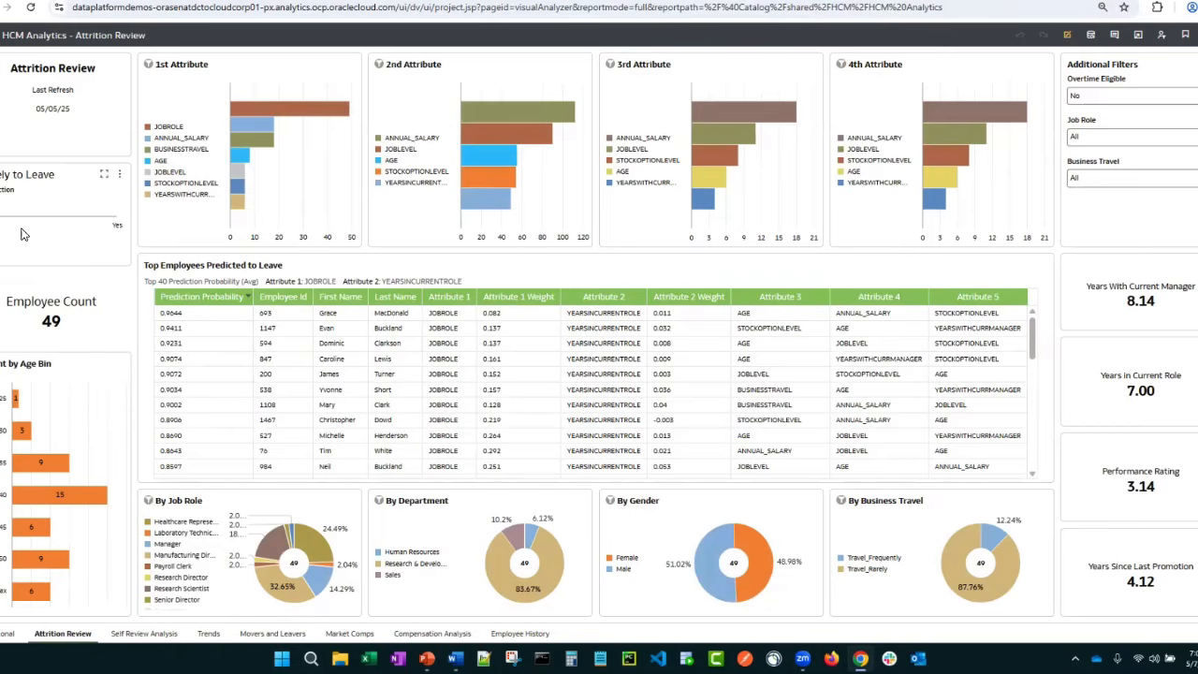
pyautogui.click(110, 214)
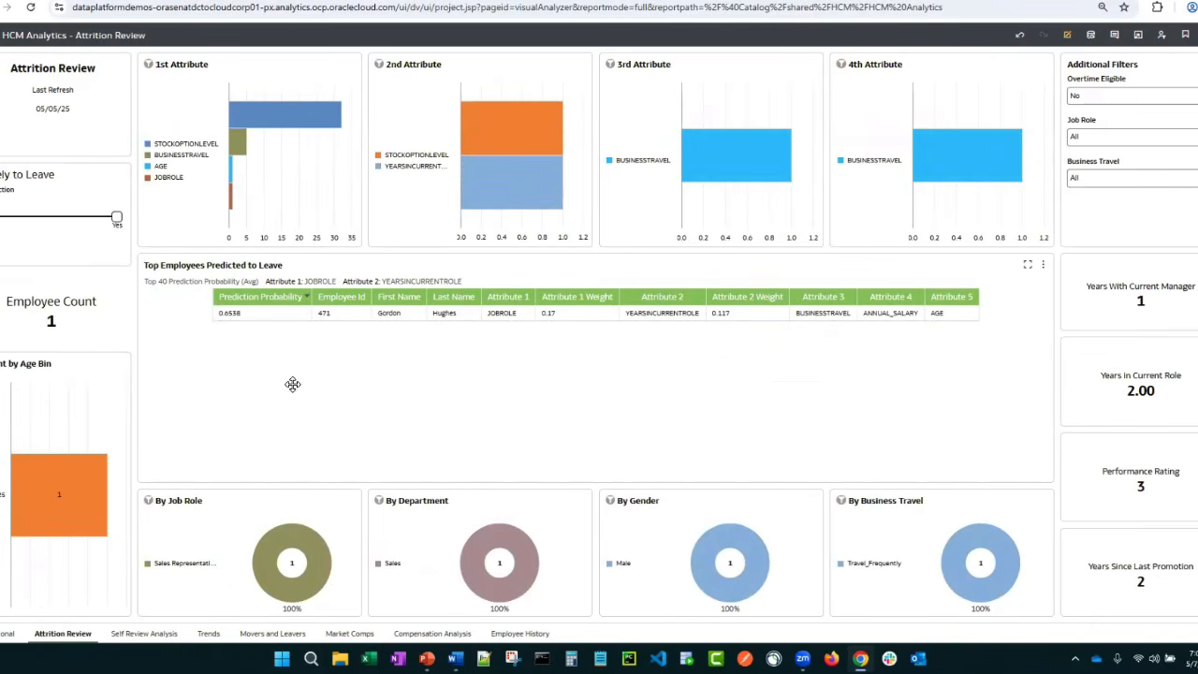
# Clear the Attribute 1 and Attribute 2 filter selections on the Top Employees Predicted to Leave table
pyautogui.click(347, 281)
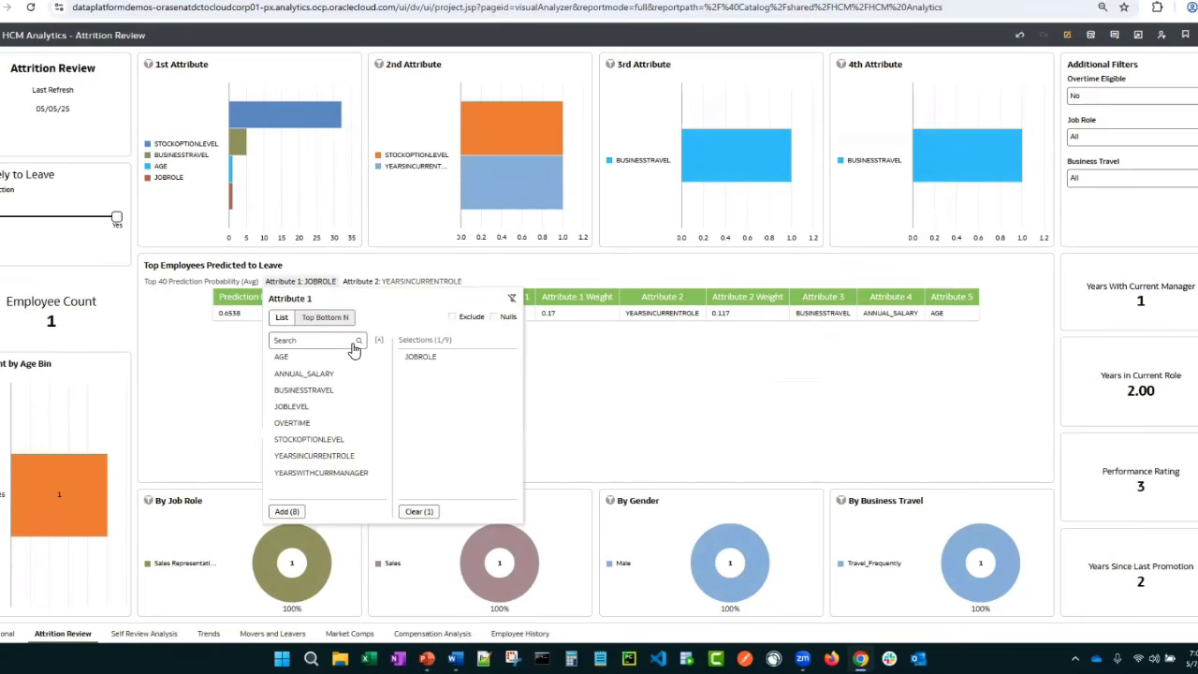
pyautogui.click(418, 511)
pyautogui.click(399, 280)
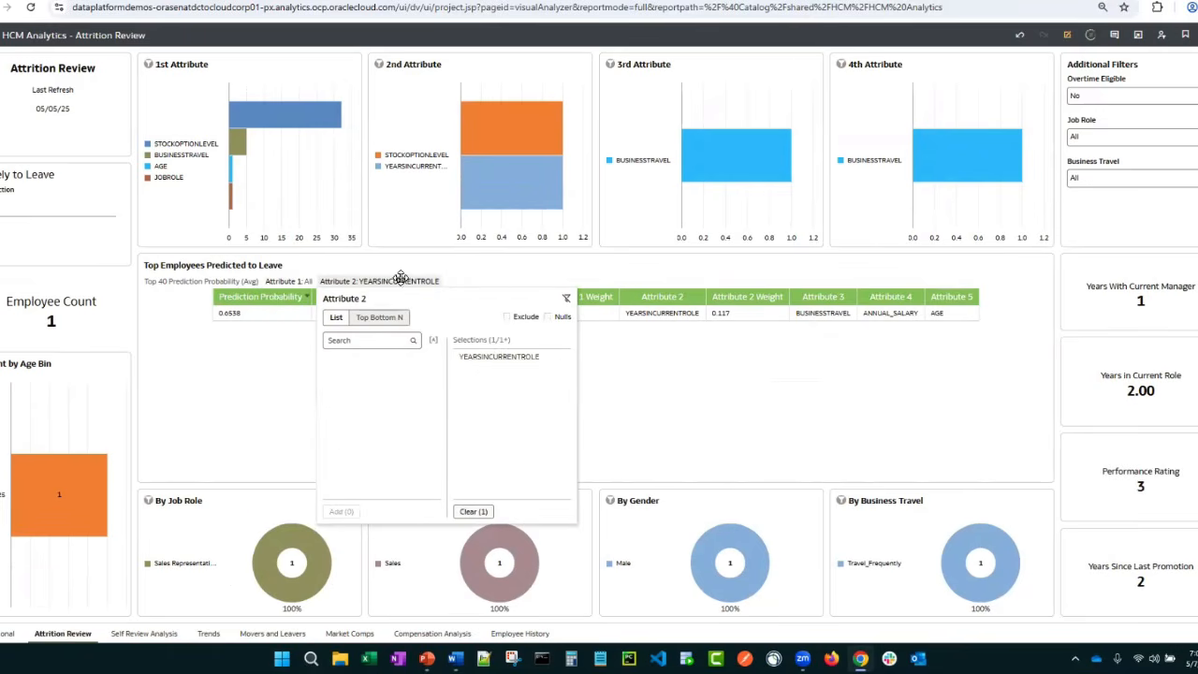
pyautogui.click(474, 511)
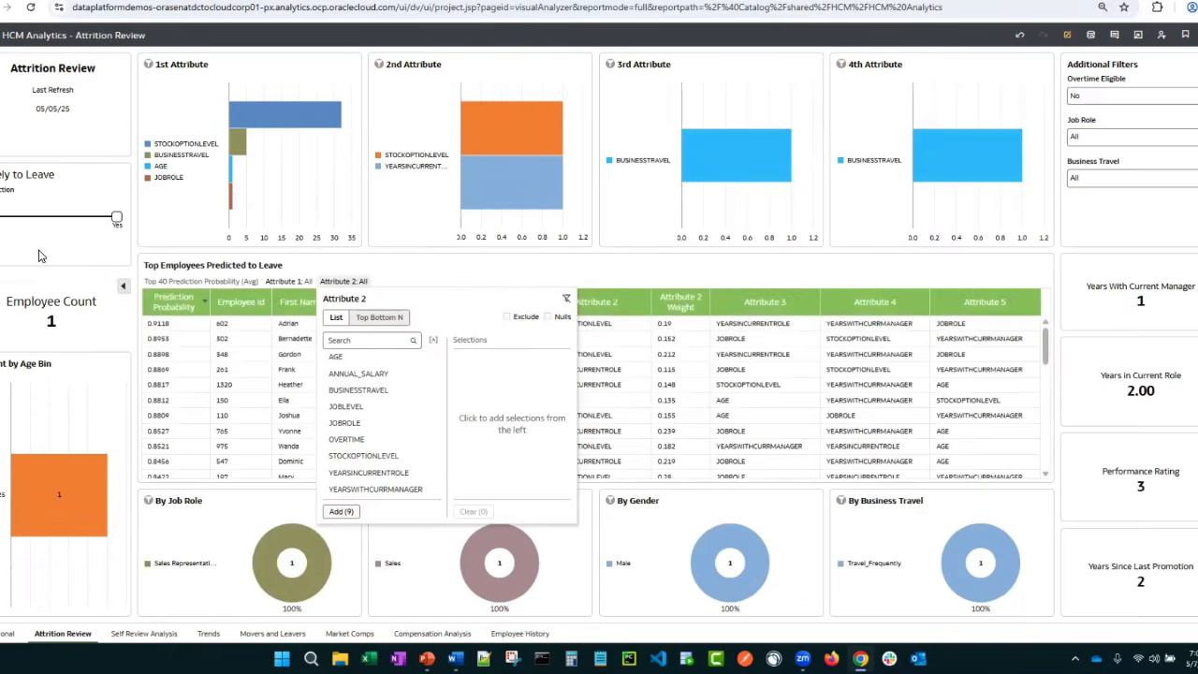
pyautogui.click(108, 282)
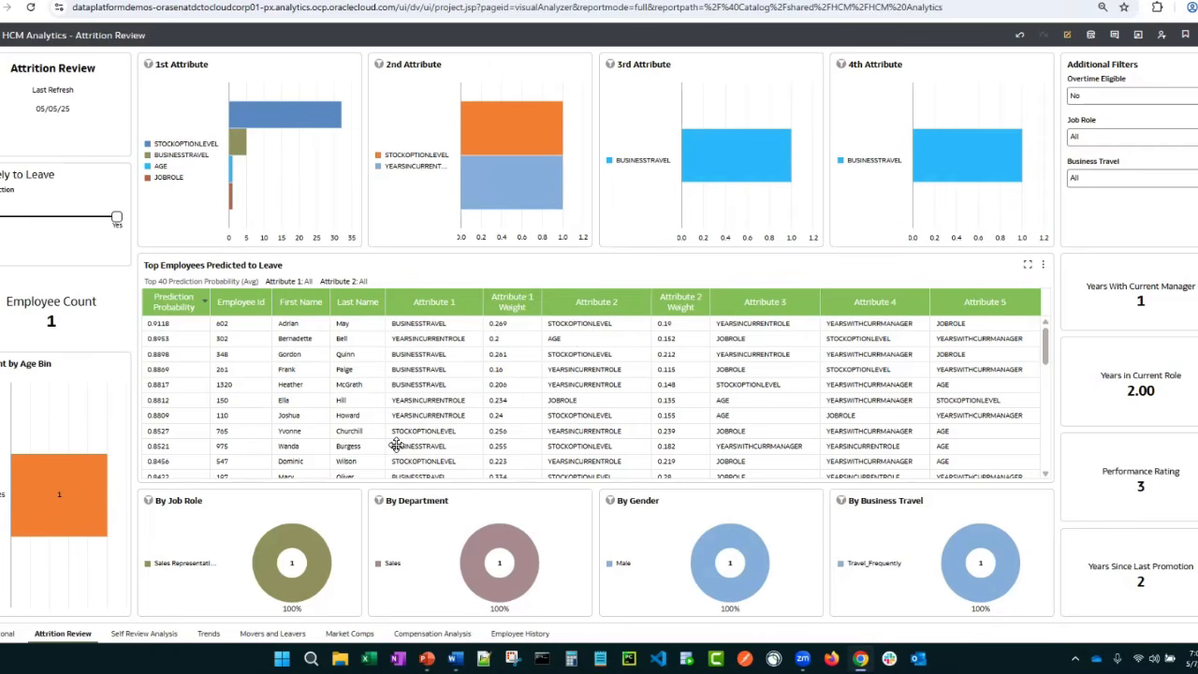
# Return to the home page, view the new connection form for Oracle Autonomous Data Warehouse and leave it without creating a connection
pyautogui.click(2, 35)
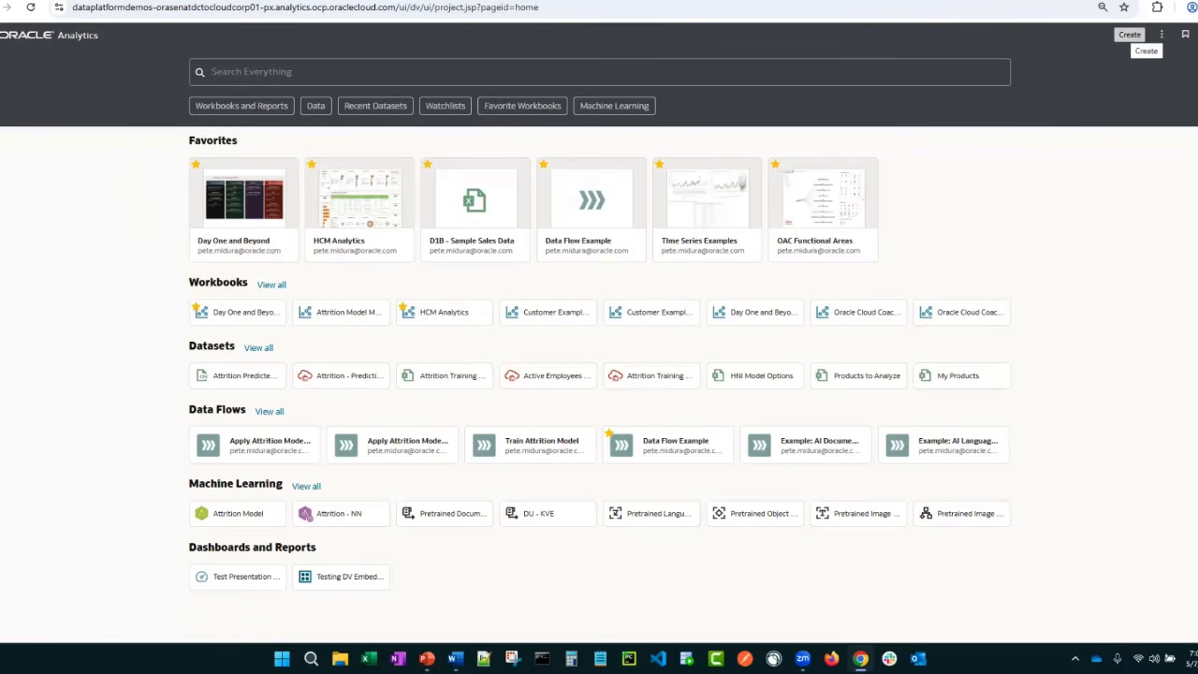
pyautogui.click(1129, 34)
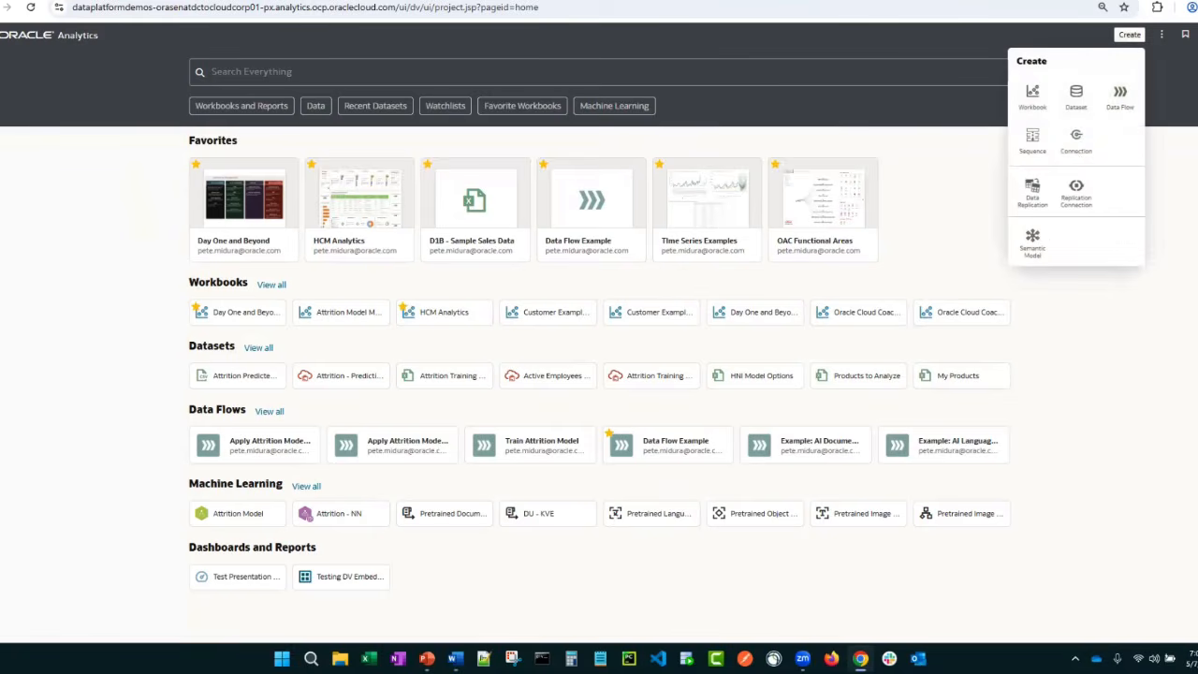
pyautogui.click(1074, 153)
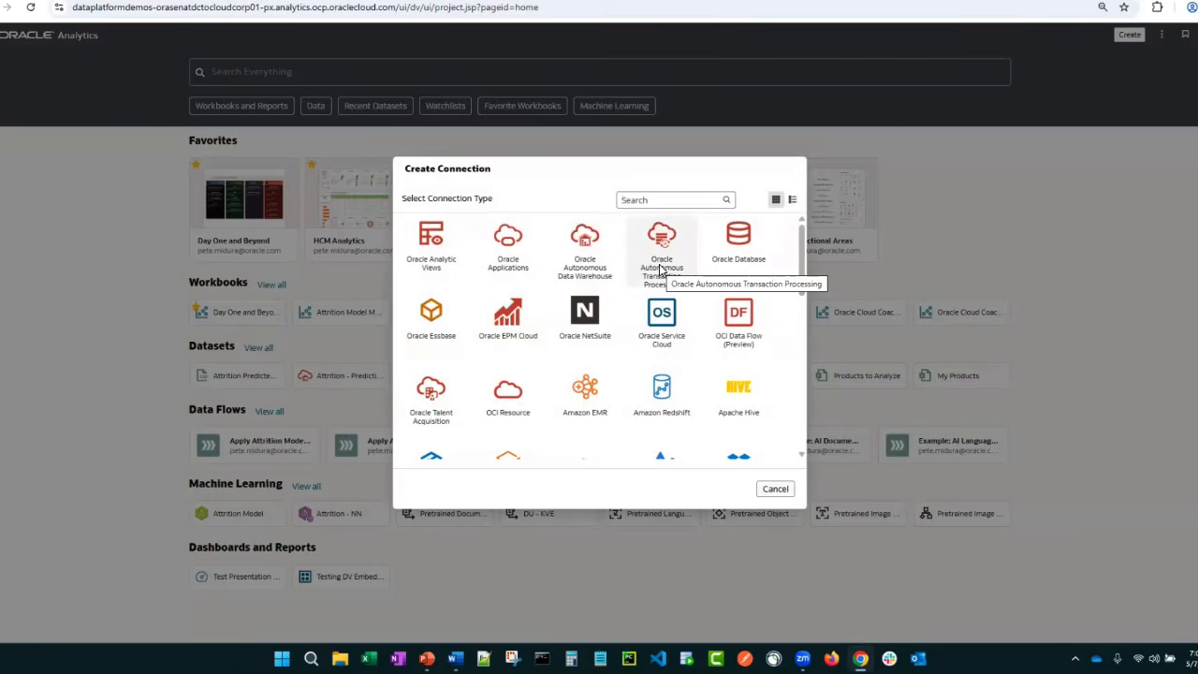
pyautogui.click(588, 254)
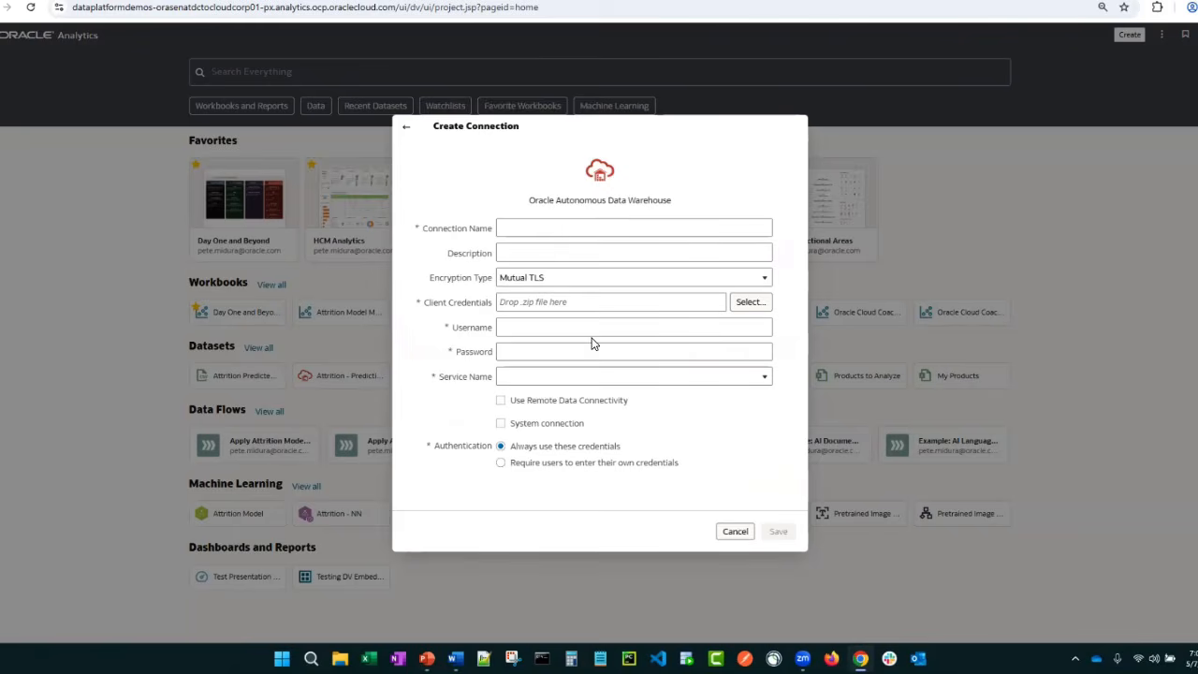
pyautogui.click(728, 530)
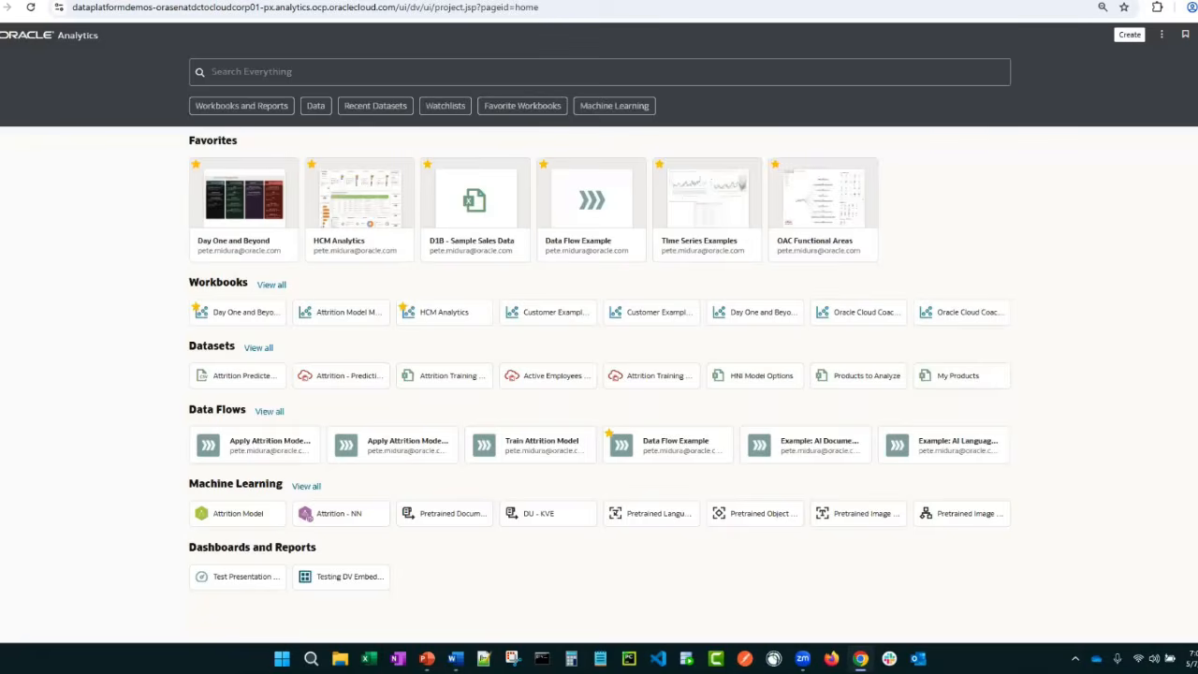
# Inspect the general settings of the existing ADW 23ai data connection and close them unchanged
pyautogui.click(8, 38)
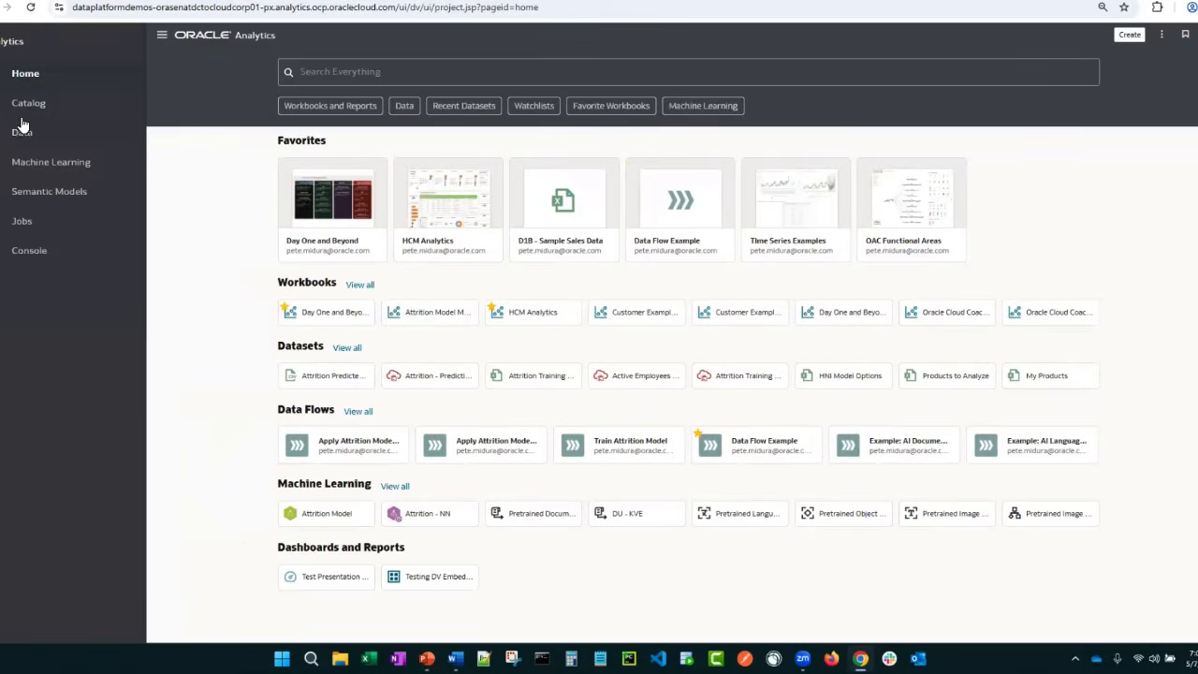
pyautogui.click(22, 129)
pyautogui.click(38, 68)
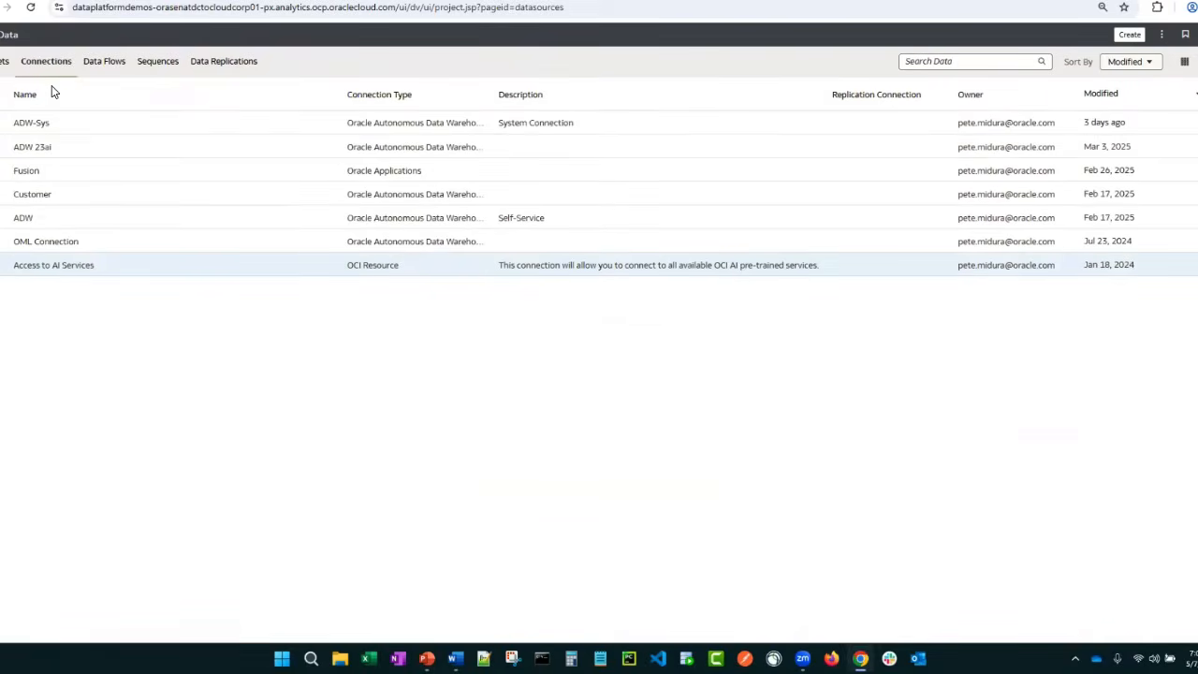
pyautogui.rightClick(66, 153)
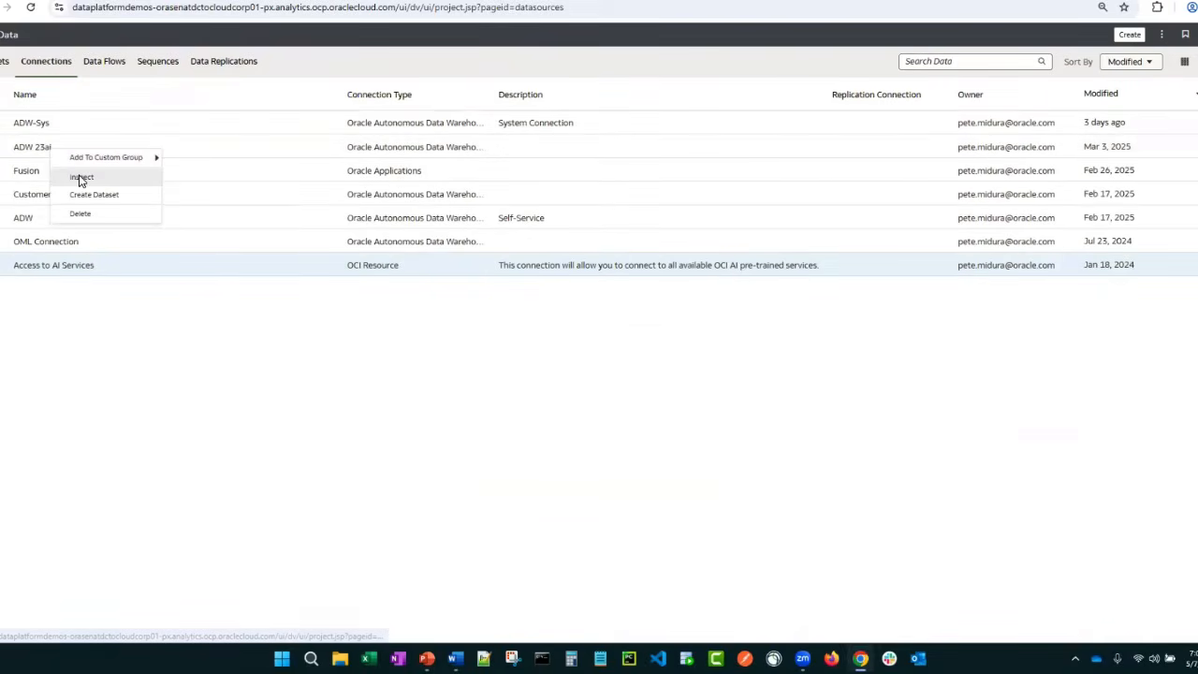
pyautogui.click(81, 179)
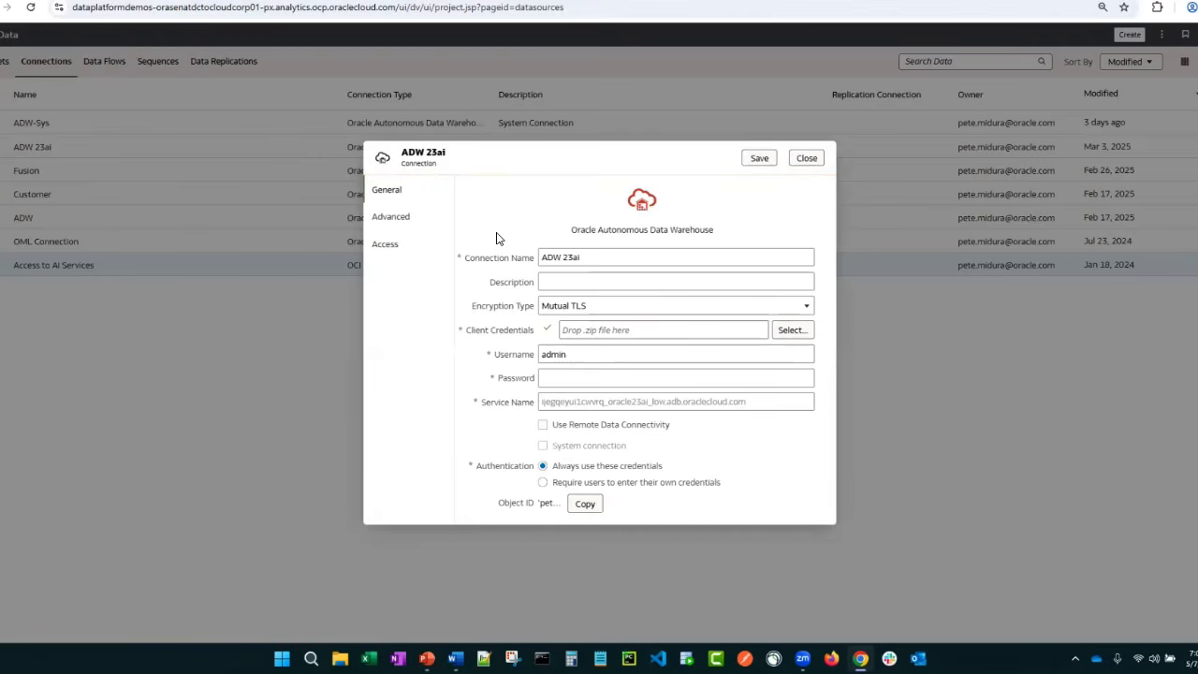
pyautogui.click(803, 161)
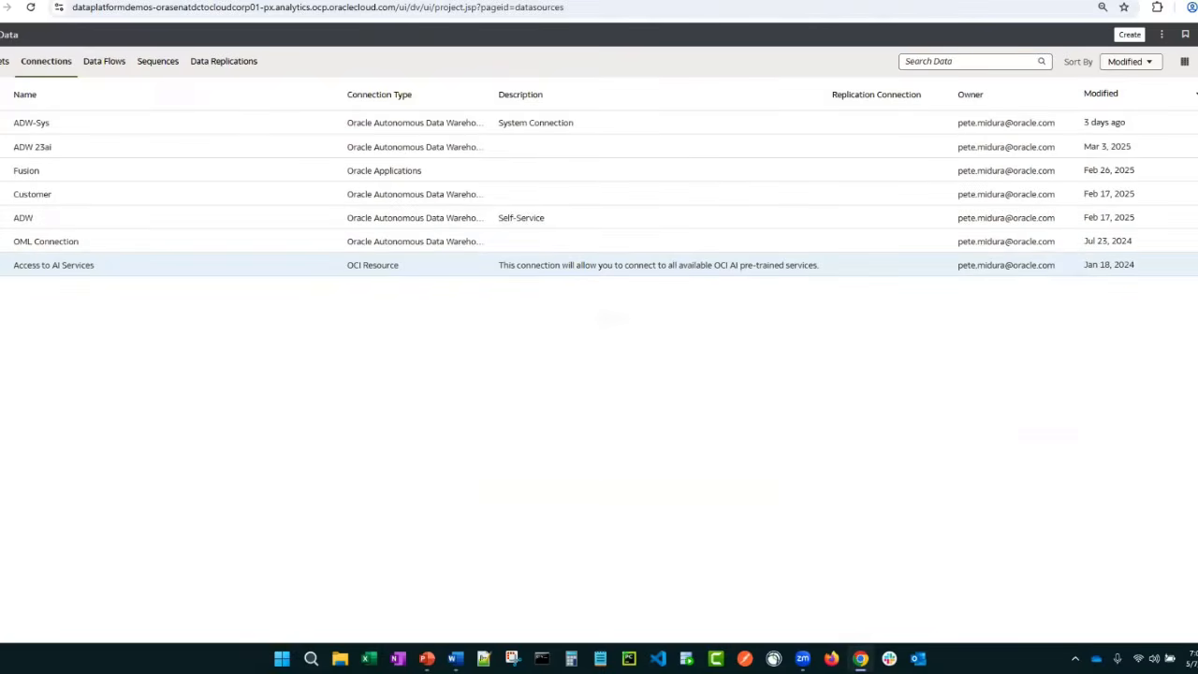
# From the home page, start registering a machine learning model and choose the ADW connection as its source
pyautogui.click(20, 73)
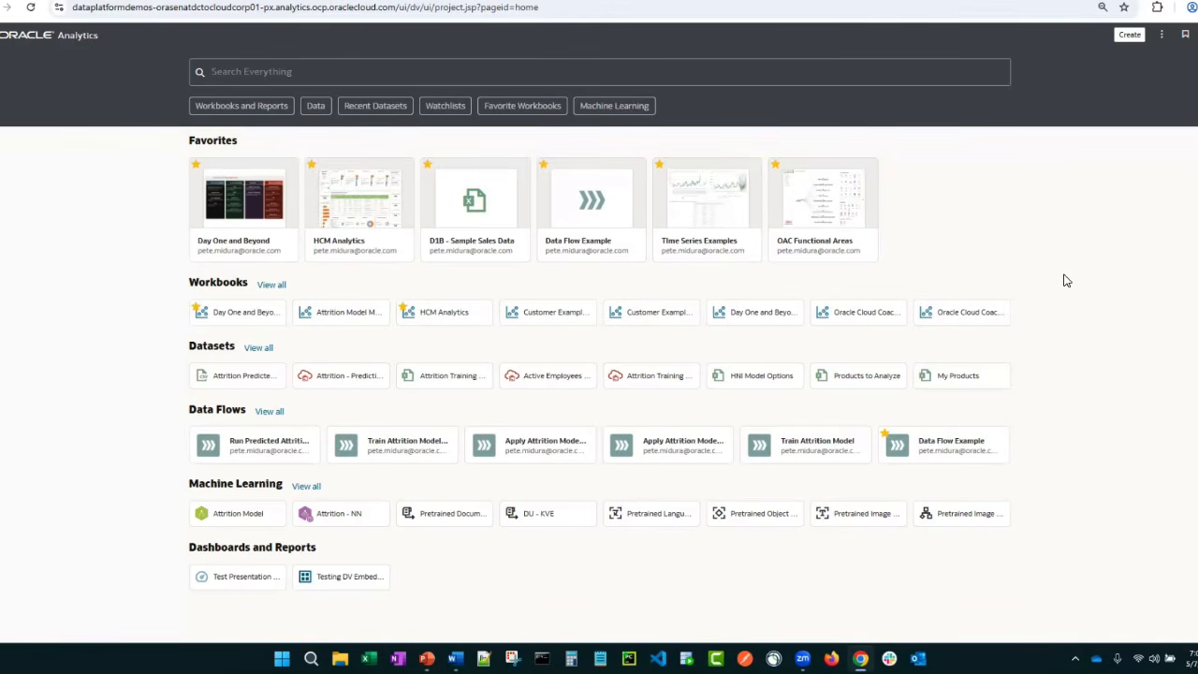
pyautogui.click(1161, 34)
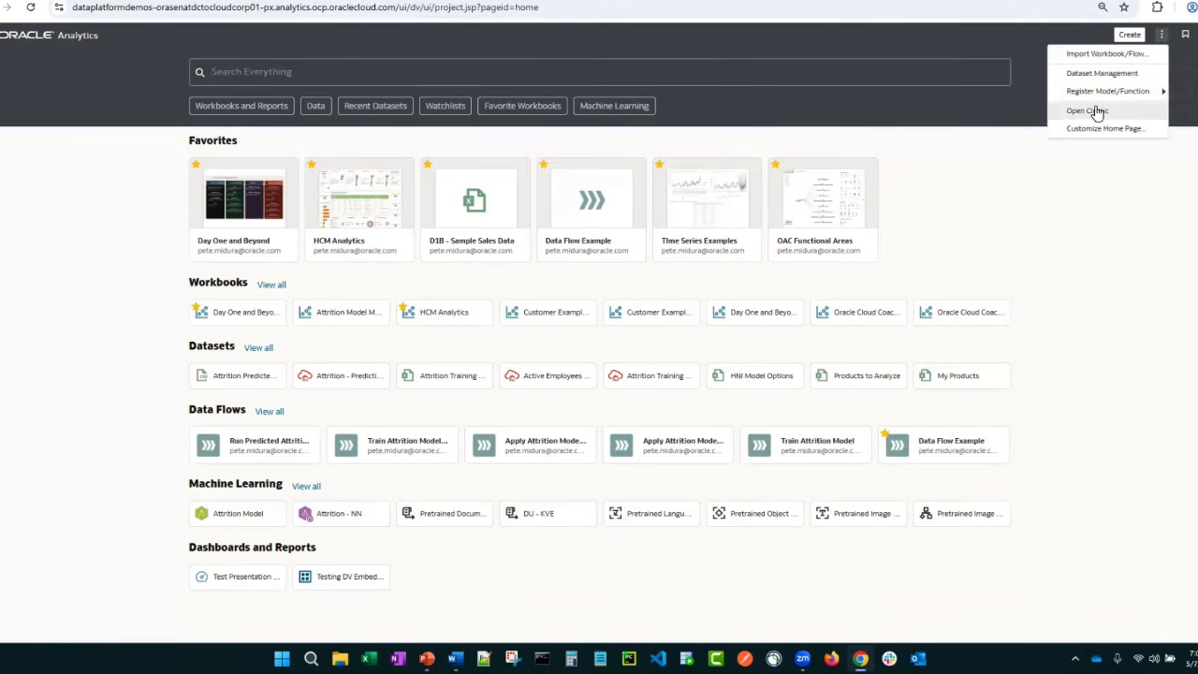
pyautogui.moveTo(1079, 89)
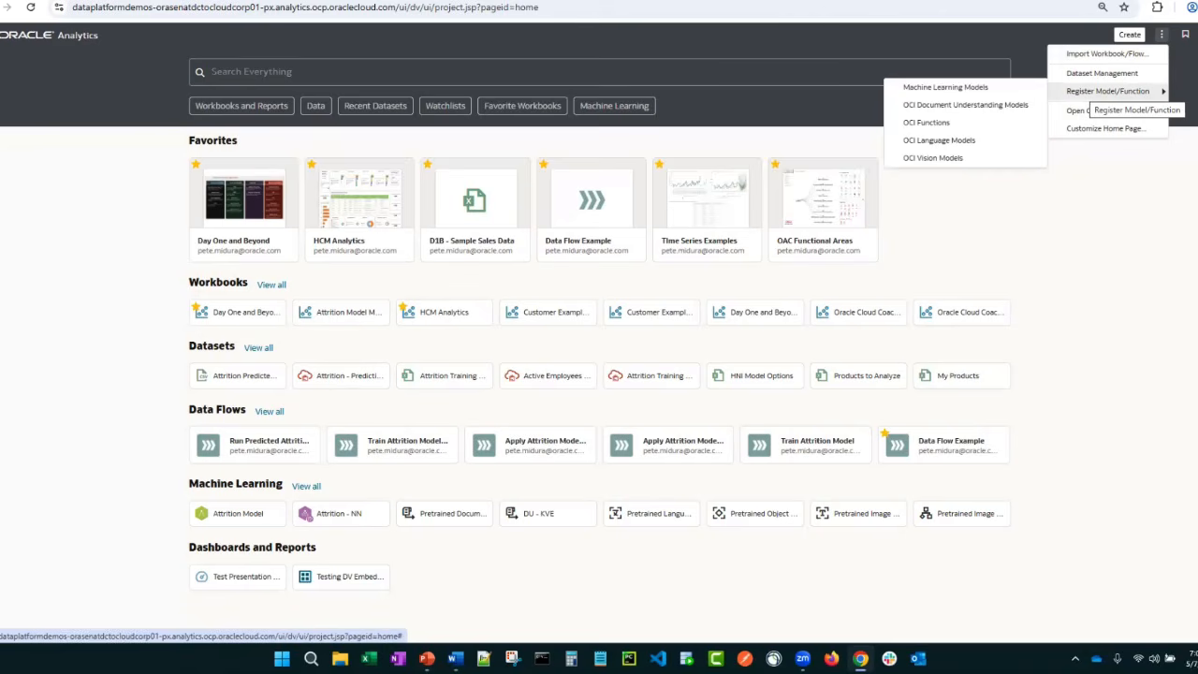
pyautogui.click(933, 88)
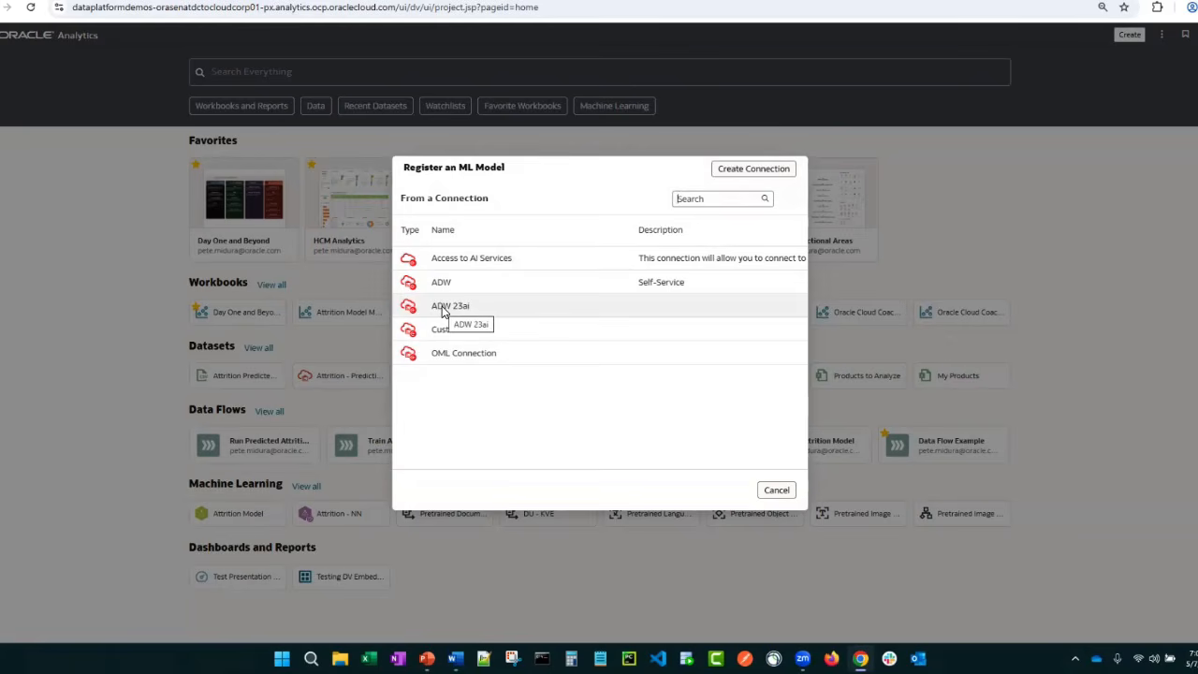
pyautogui.click(443, 309)
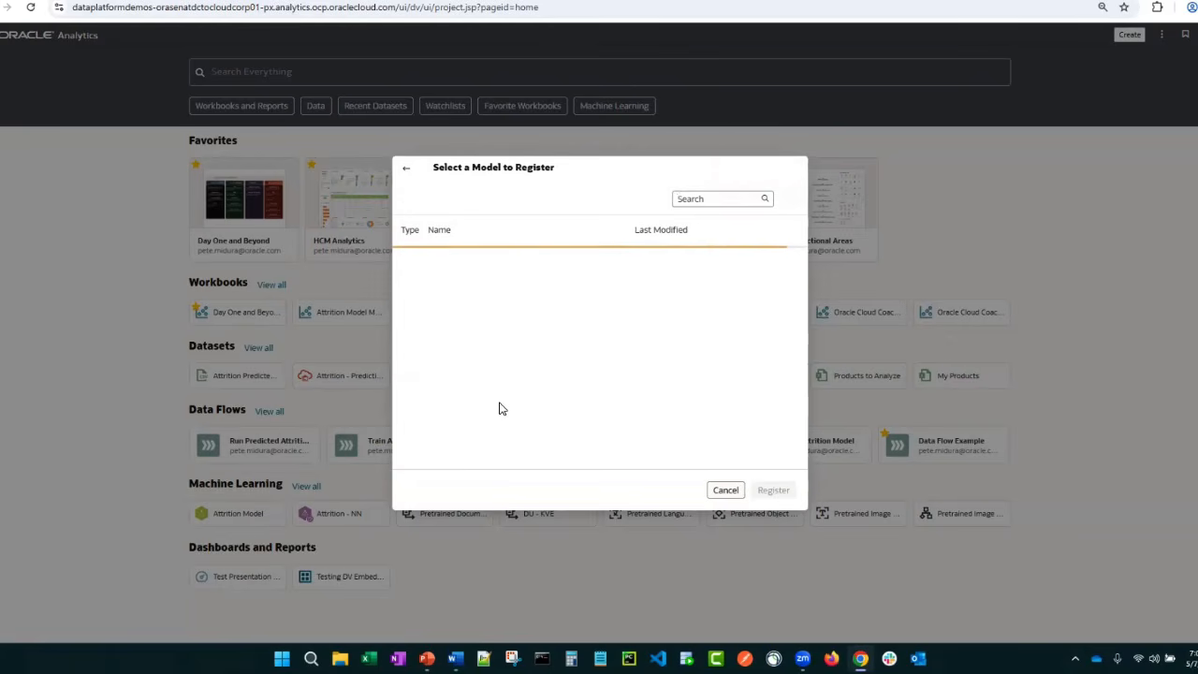
pyautogui.click(407, 175)
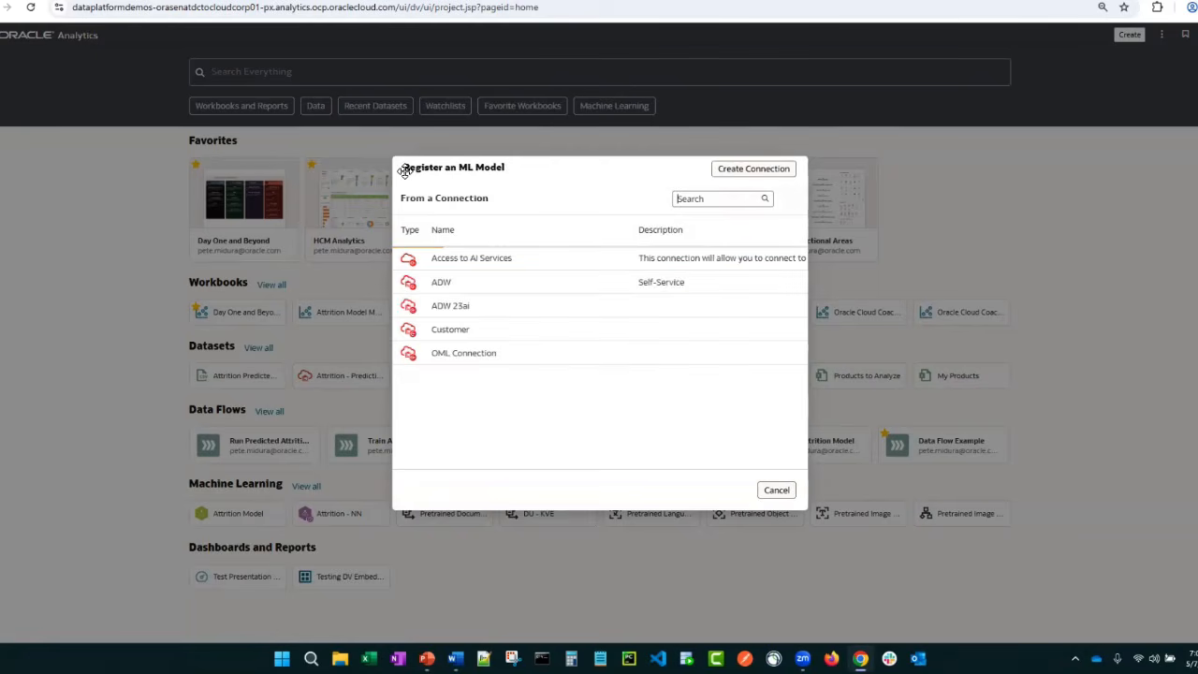
pyautogui.click(435, 289)
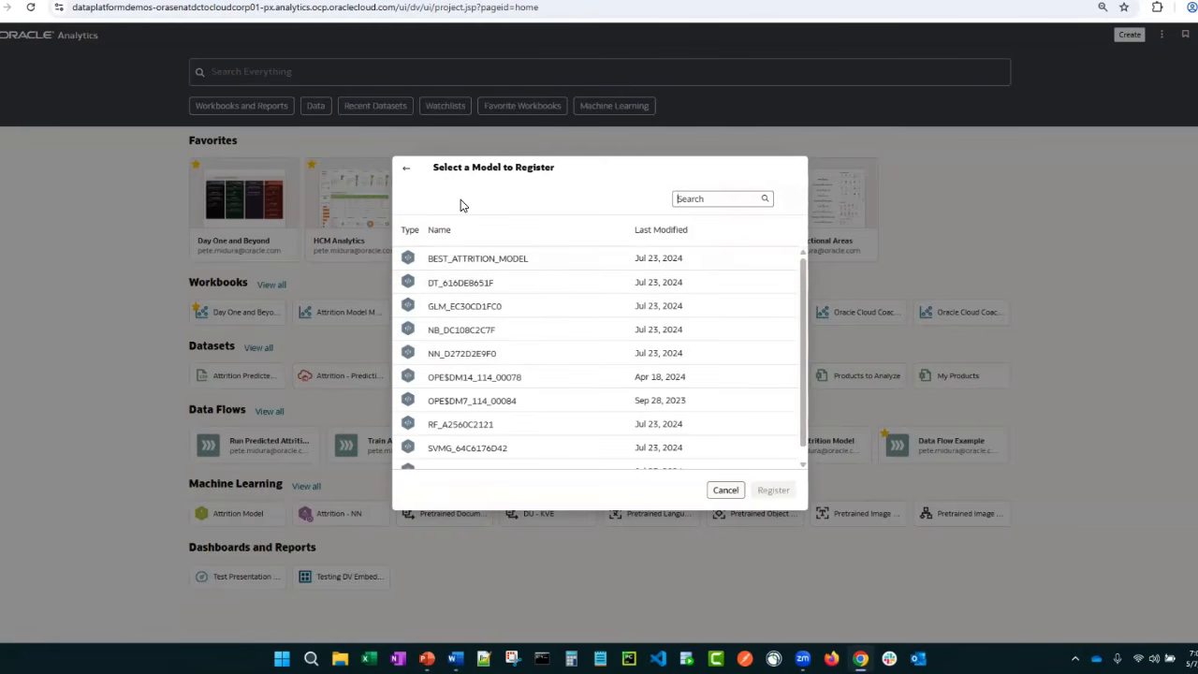
pyautogui.moveTo(488, 167); pyautogui.dragTo(376, 127)
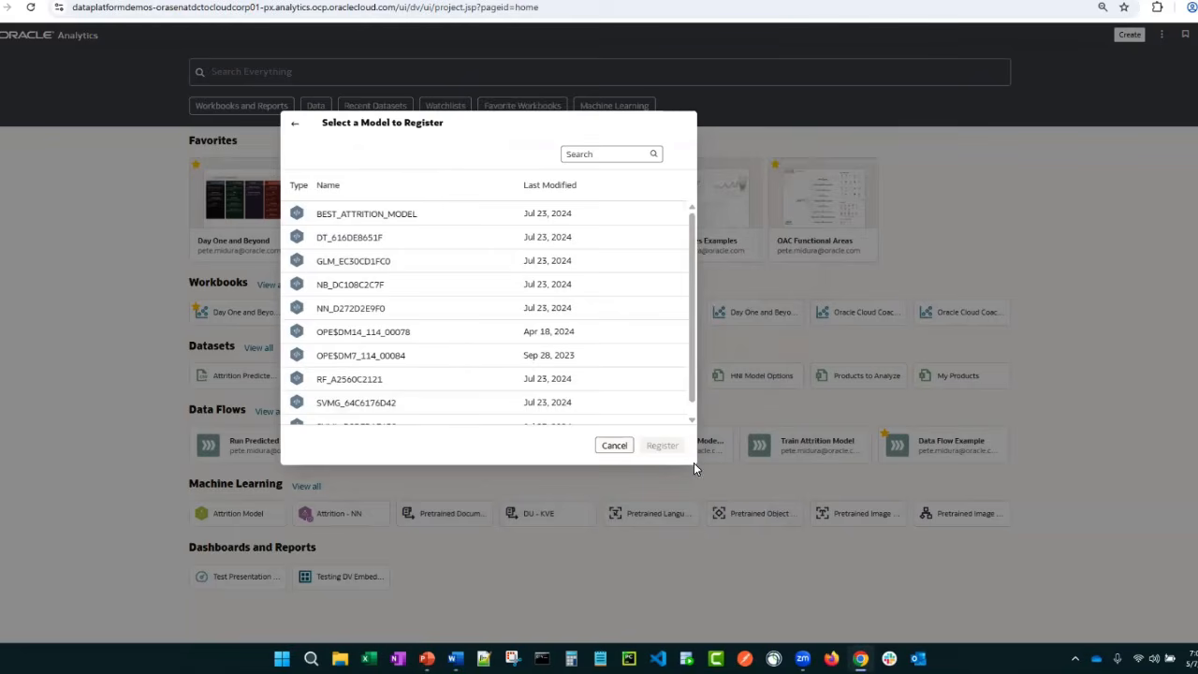
# Select the DT_616DE8651F model for registration and review its algorithm, target and input columns
pyautogui.moveTo(691, 398); pyautogui.dragTo(690, 341)
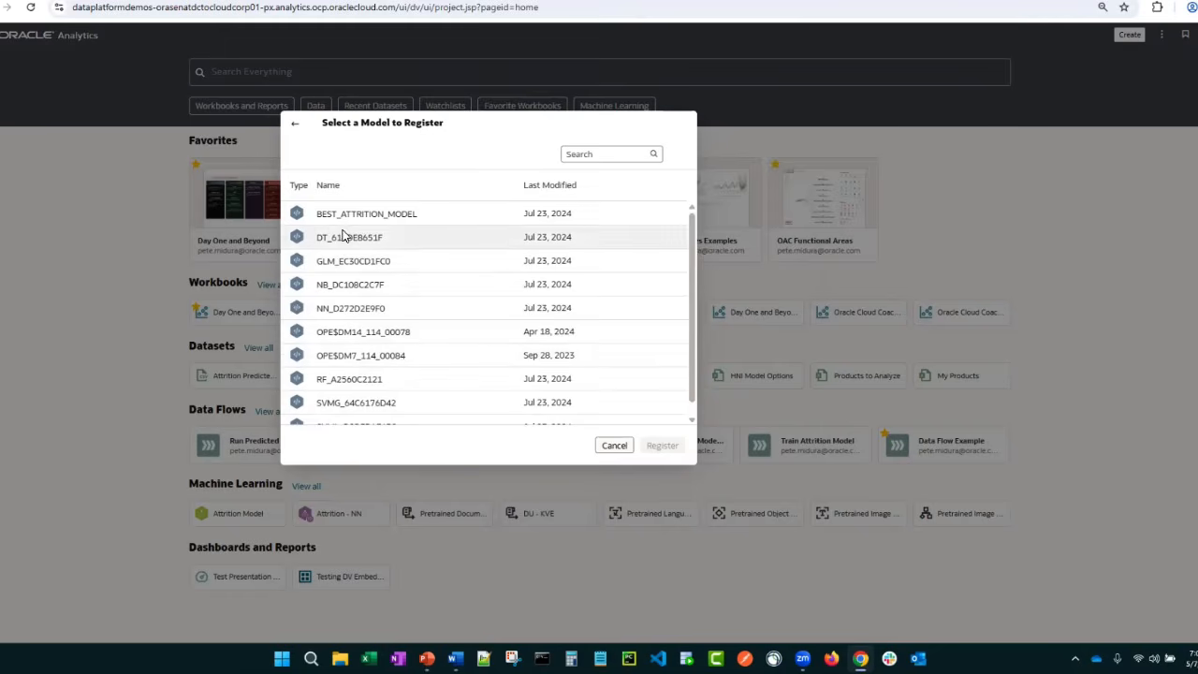
pyautogui.scroll(-1, 344, 240)
pyautogui.scroll(1, 346, 245)
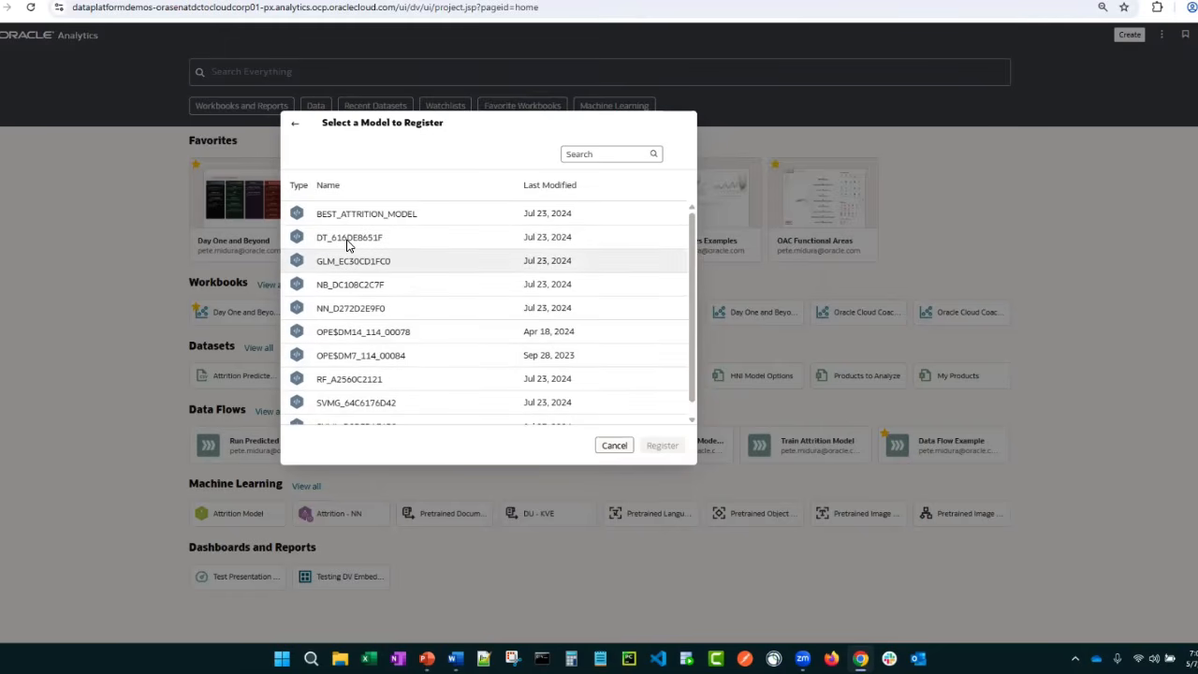
pyautogui.click(347, 242)
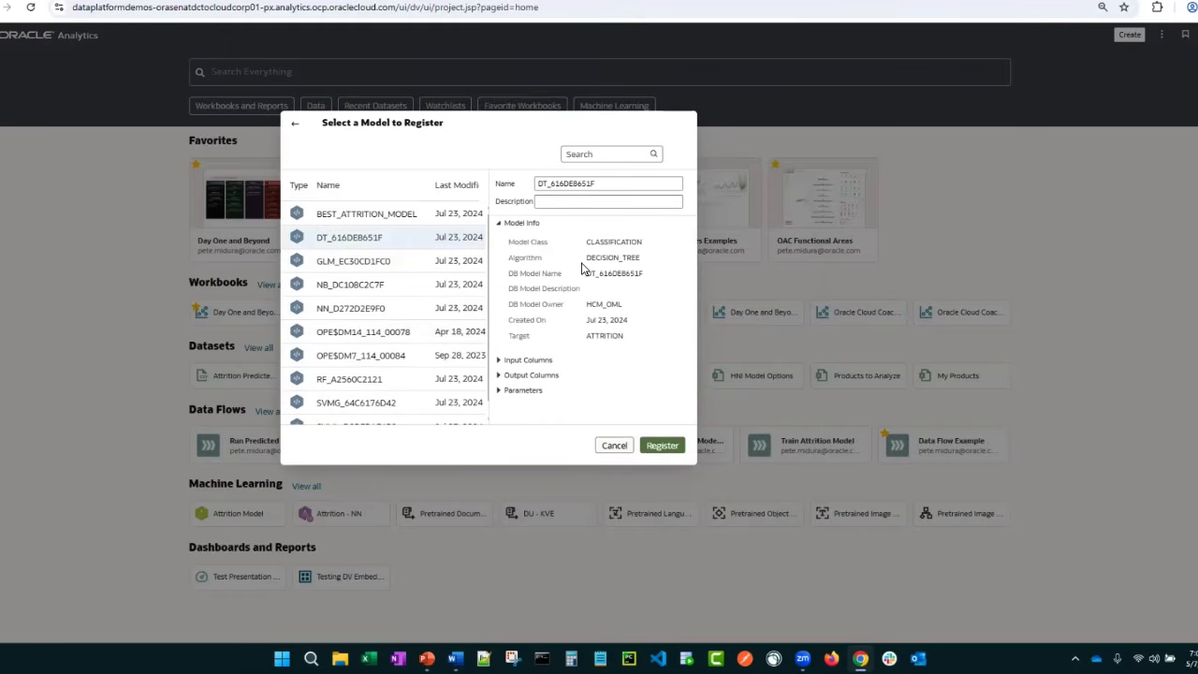
pyautogui.doubleClick(601, 338)
pyautogui.moveTo(592, 260); pyautogui.dragTo(624, 259)
pyautogui.click(499, 360)
pyautogui.scroll(-1, 572, 346)
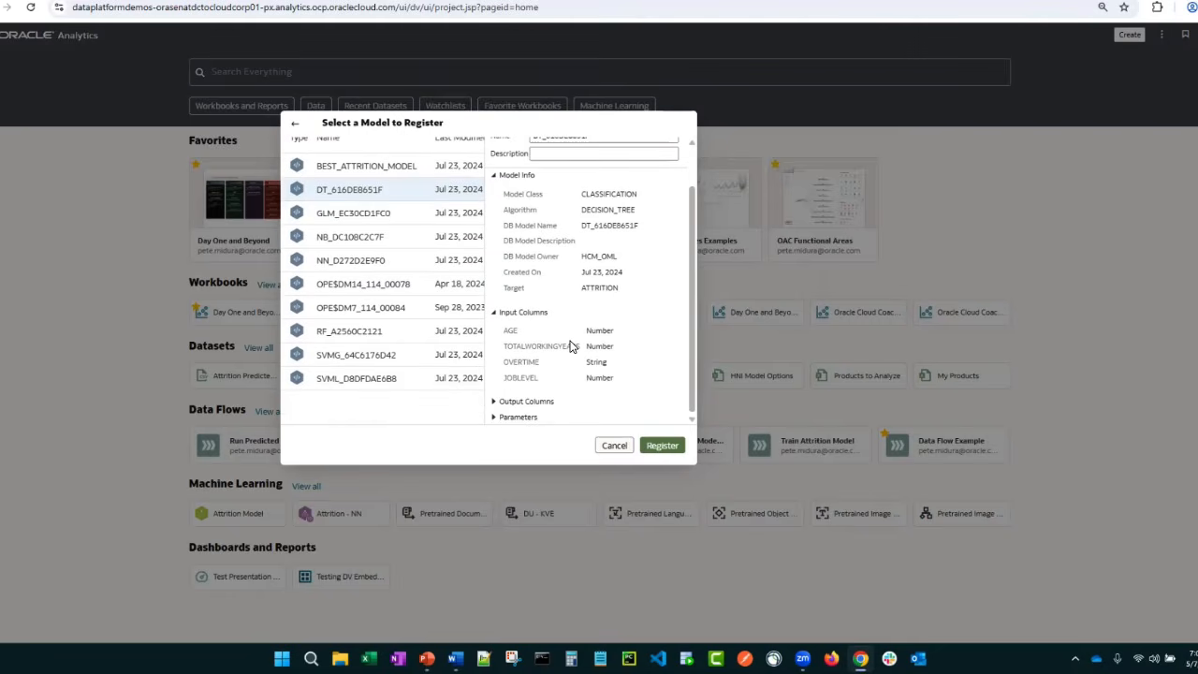
pyautogui.scroll(1, 573, 346)
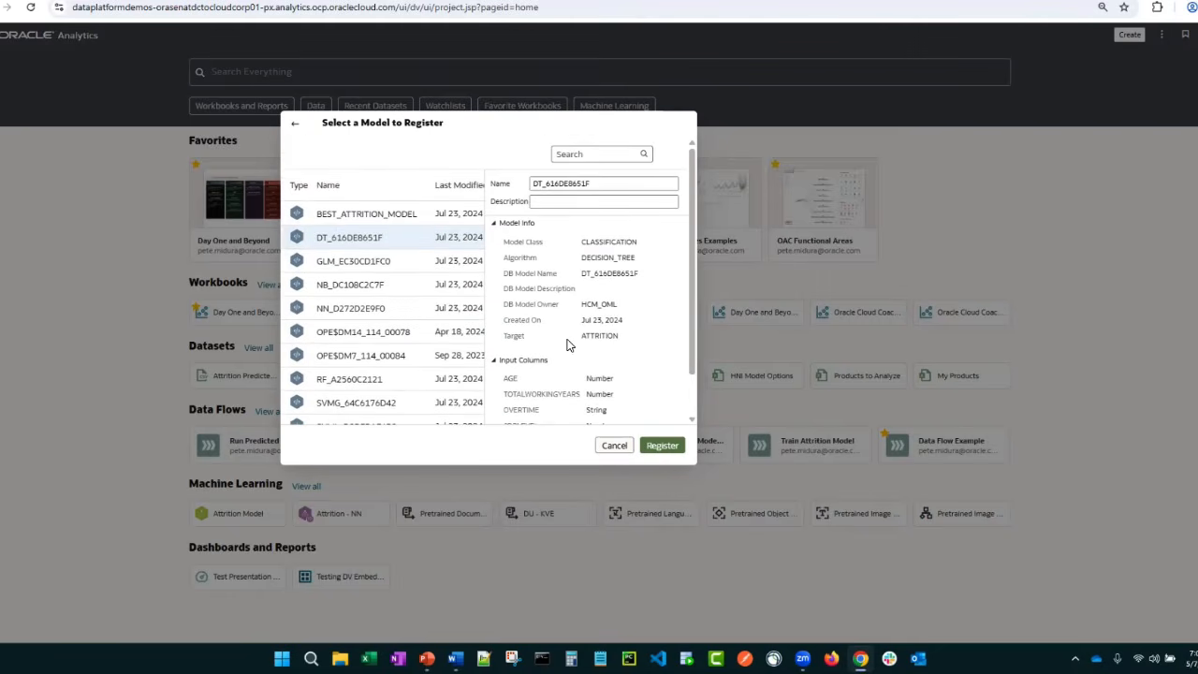
pyautogui.scroll(-1, 568, 345)
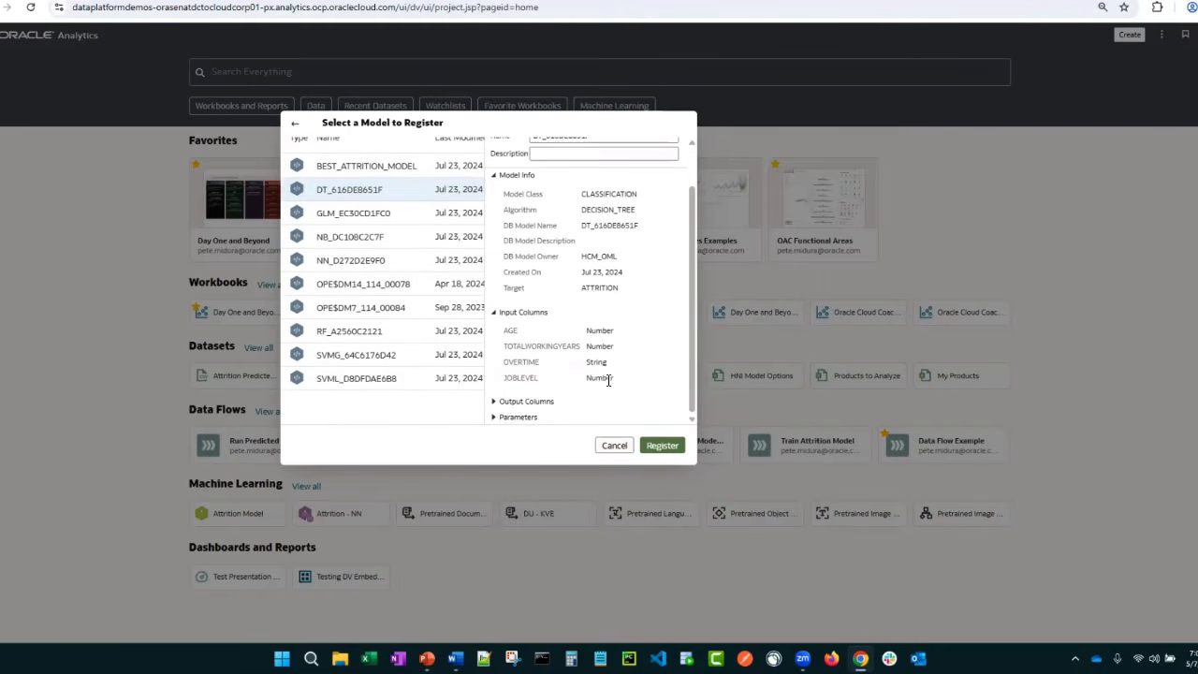
# Review the output columns and parameters of the selected decision tree model
pyautogui.click(495, 313)
pyautogui.click(500, 376)
pyautogui.scroll(-4, 585, 364)
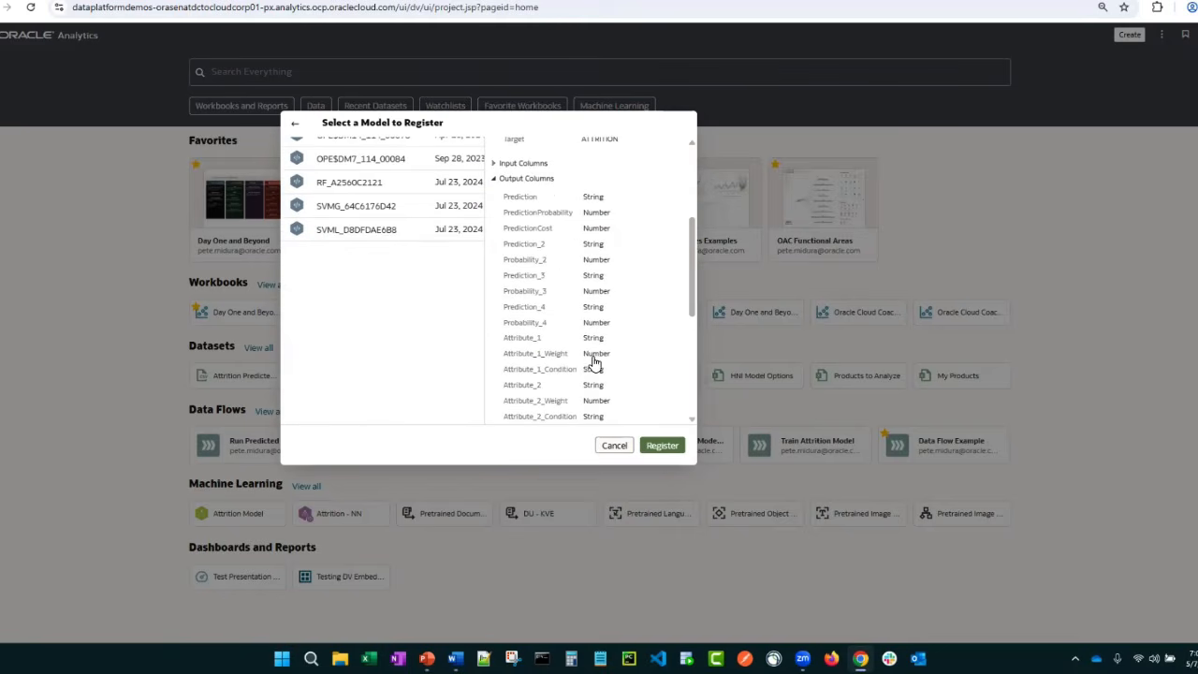
pyautogui.moveTo(689, 289); pyautogui.dragTo(688, 219)
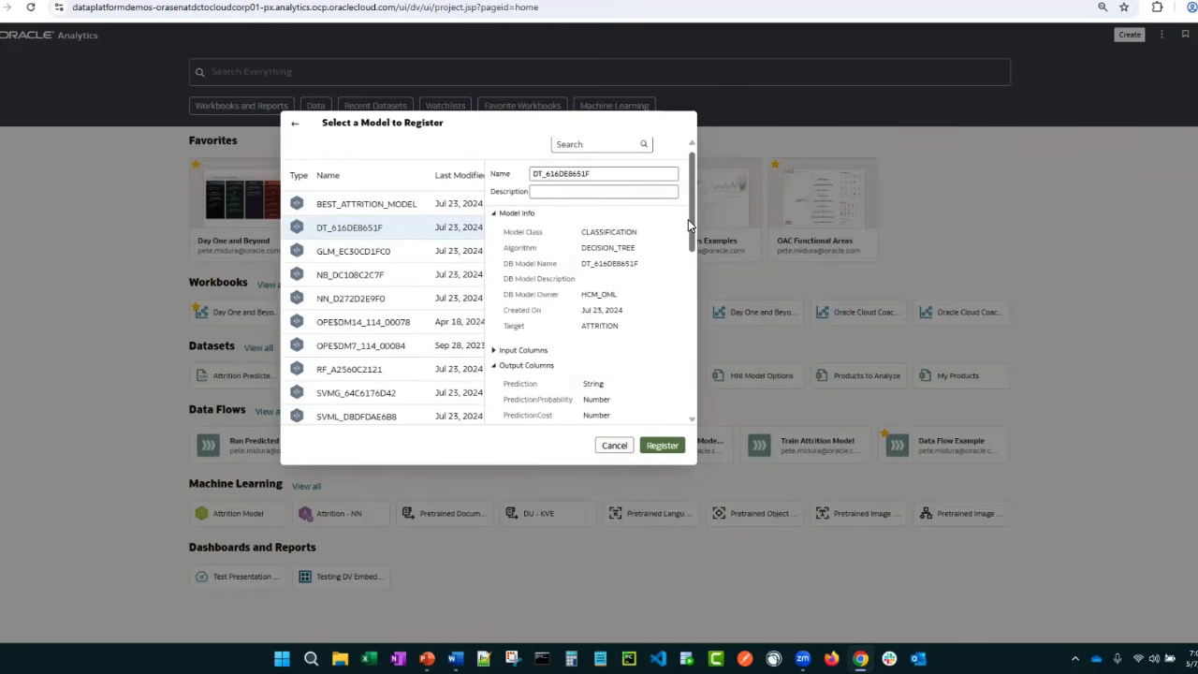
pyautogui.click(499, 368)
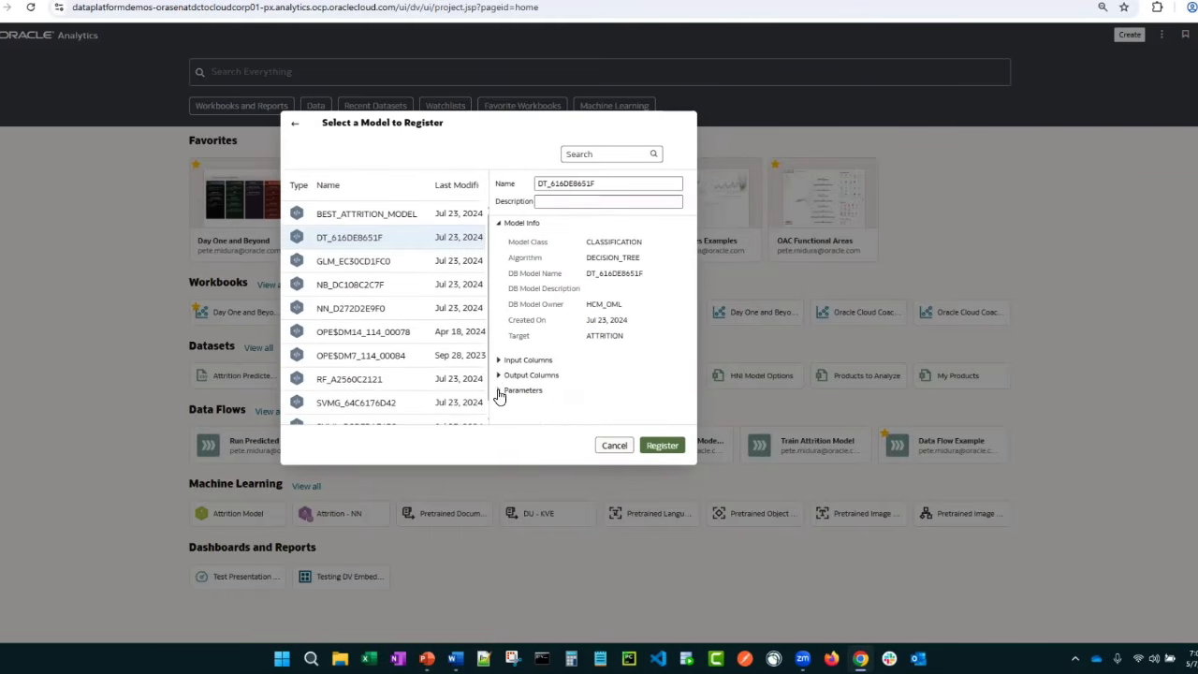
pyautogui.click(498, 391)
pyautogui.scroll(-3, 552, 372)
pyautogui.moveTo(559, 414)
pyautogui.mouseDown()
pyautogui.moveTo(604, 427)
pyautogui.moveTo(539, 424)
pyautogui.mouseUp()
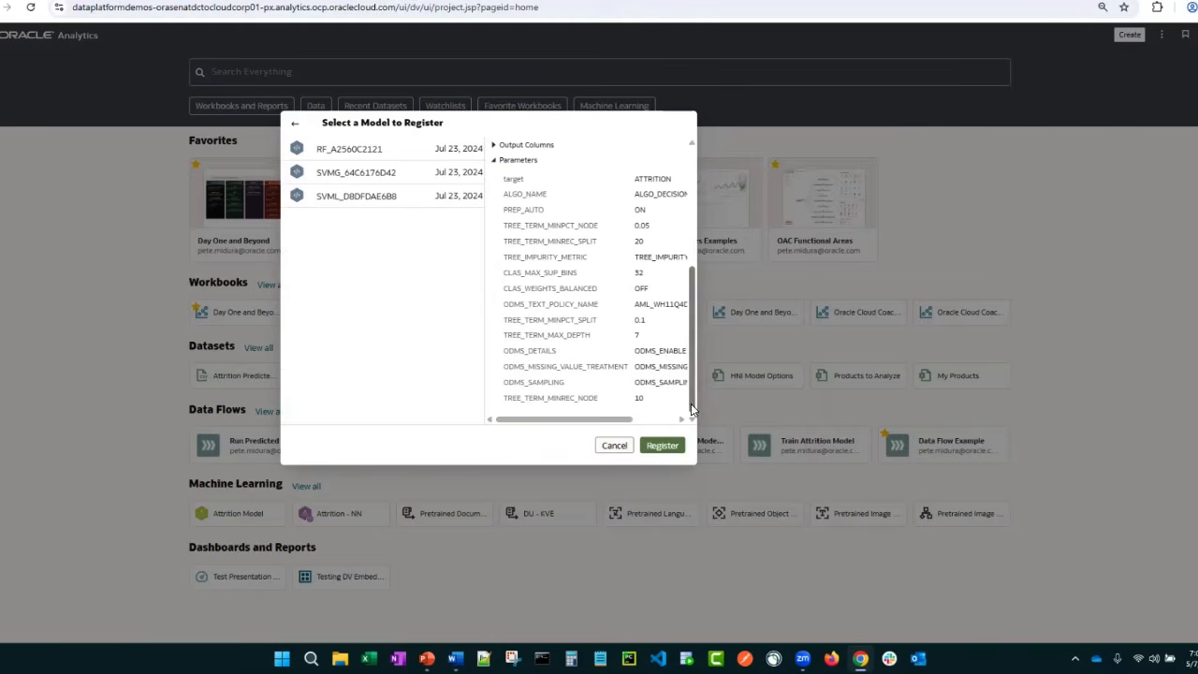
pyautogui.moveTo(692, 409); pyautogui.dragTo(707, 223)
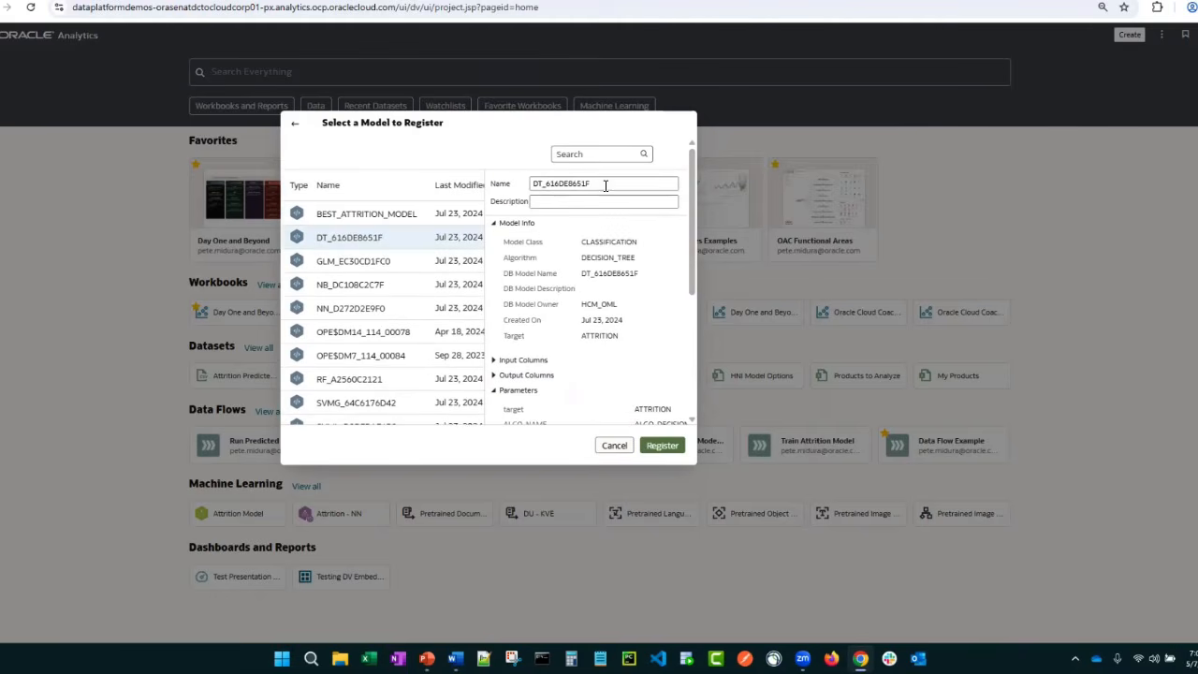
# Register the model under the owner's first name followed by "OML Attrition Model", and open the Machine Learning models list
pyautogui.moveTo(609, 185); pyautogui.dragTo(514, 191)
pyautogui.write('F')
pyautogui.click(679, 447)
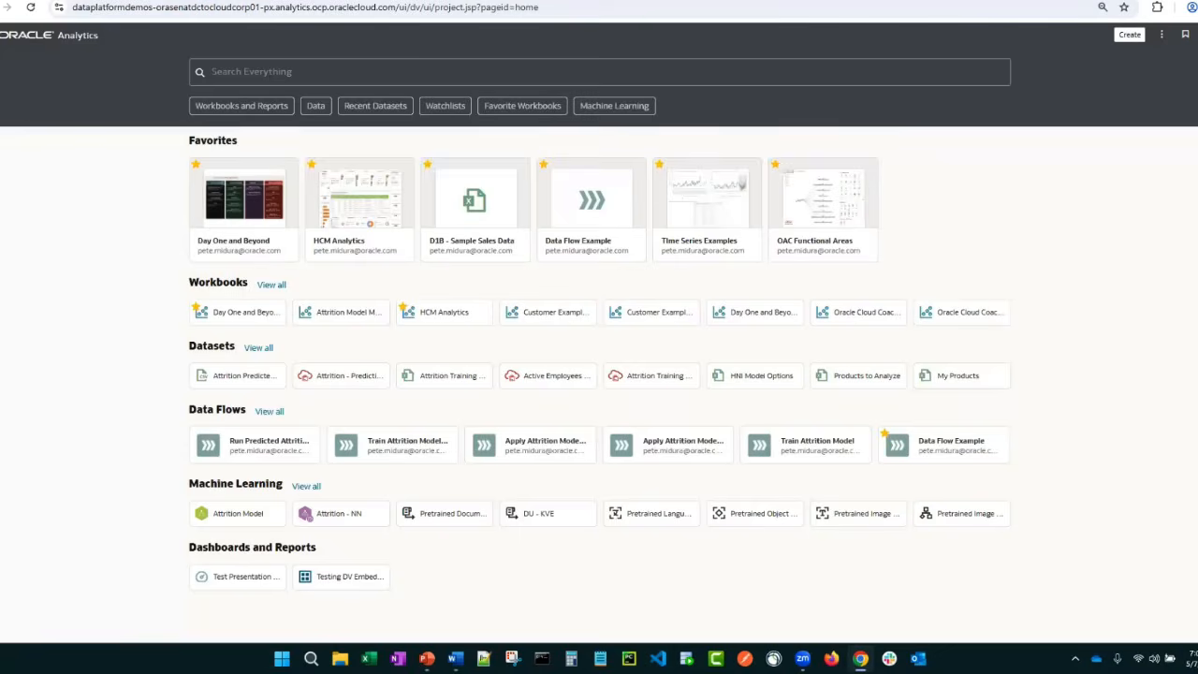
pyautogui.click(3, 35)
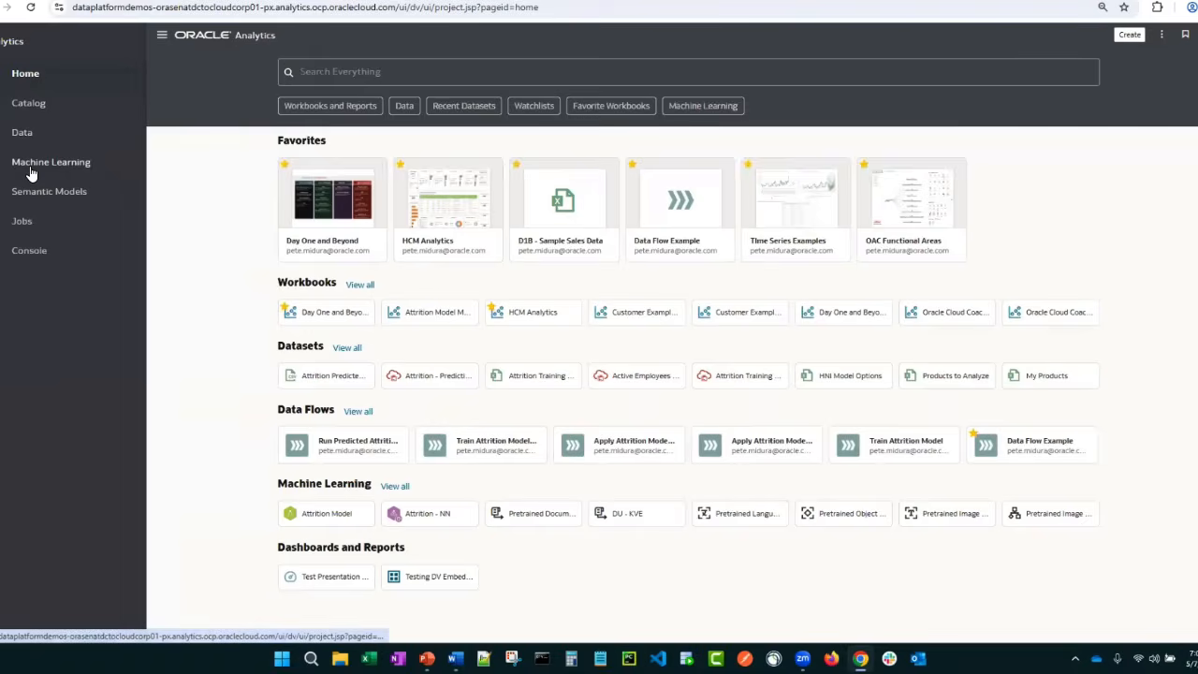
pyautogui.click(29, 167)
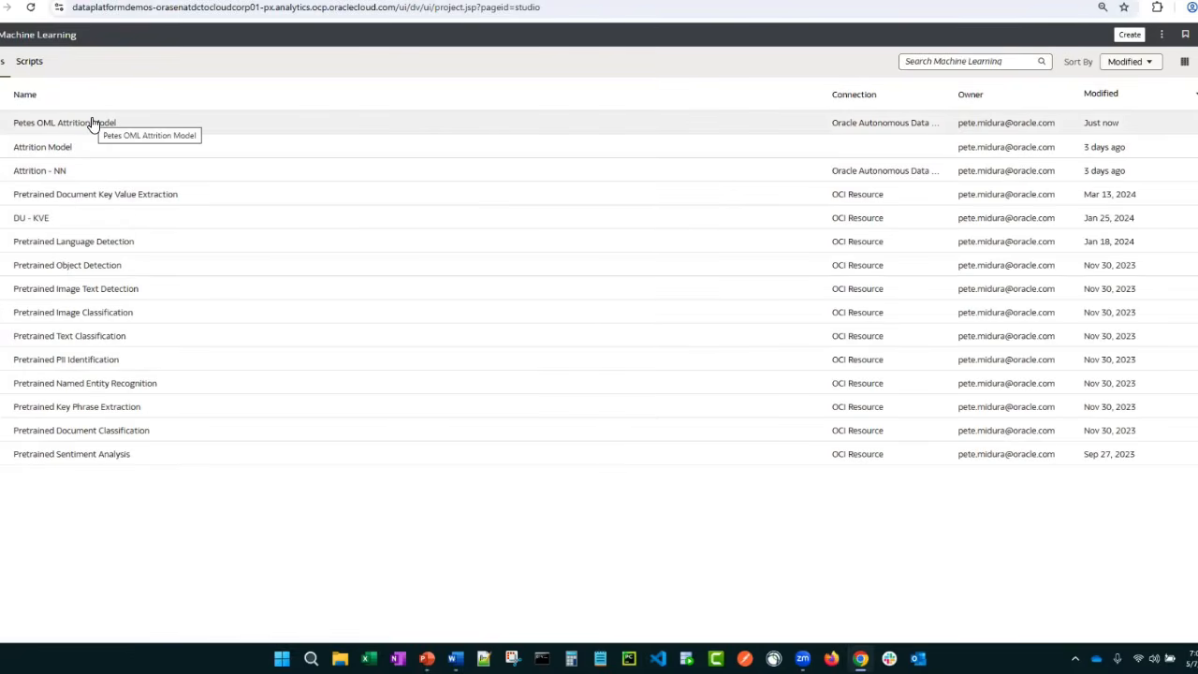
# Inspect the newly registered OML attrition model and examine its database type, model type and predicted column in the general properties
pyautogui.rightClick(93, 123)
pyautogui.click(125, 136)
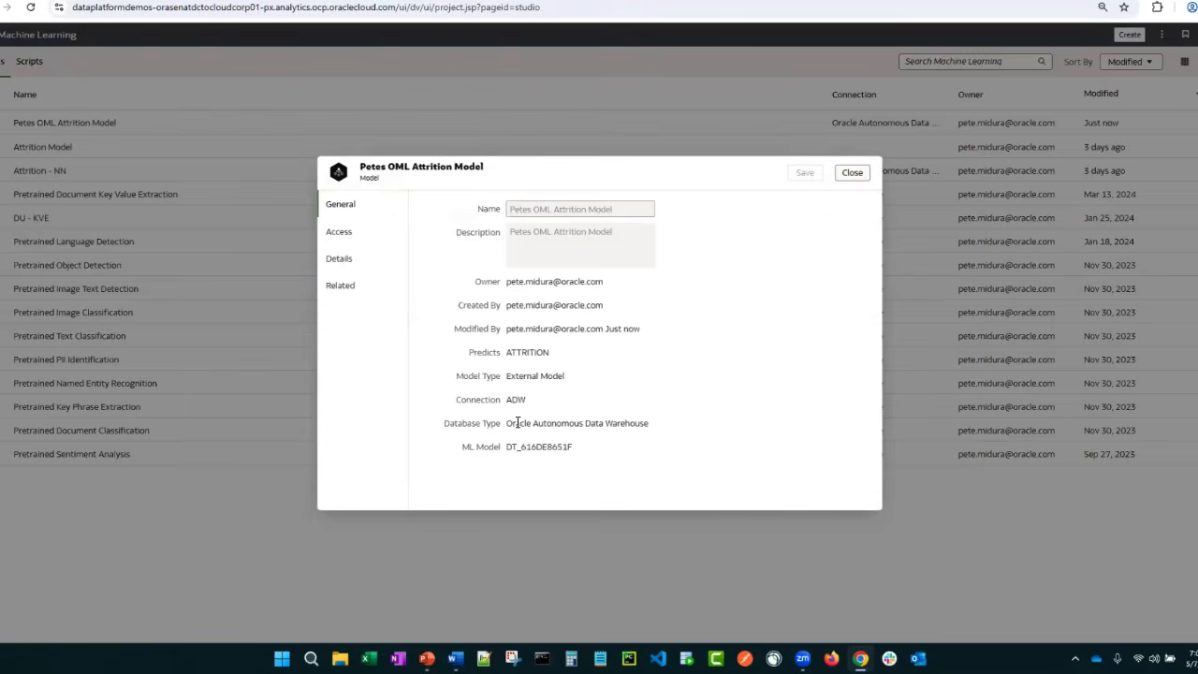
pyautogui.moveTo(510, 423); pyautogui.dragTo(618, 426)
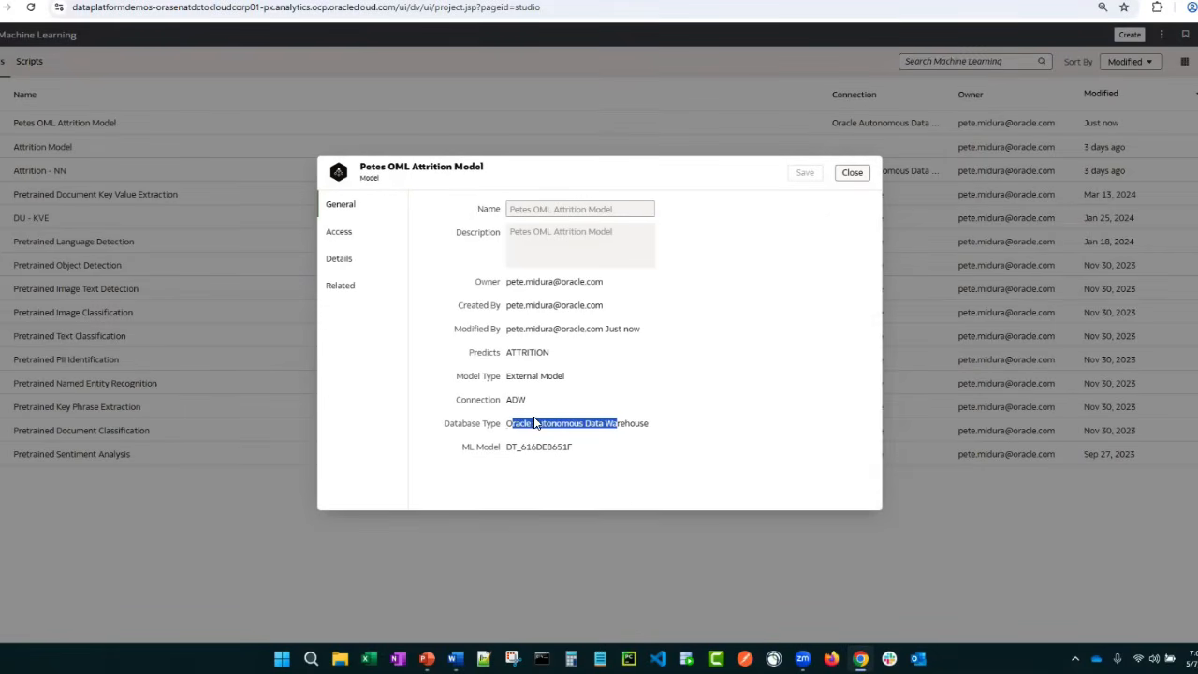
pyautogui.moveTo(507, 375); pyautogui.dragTo(564, 377)
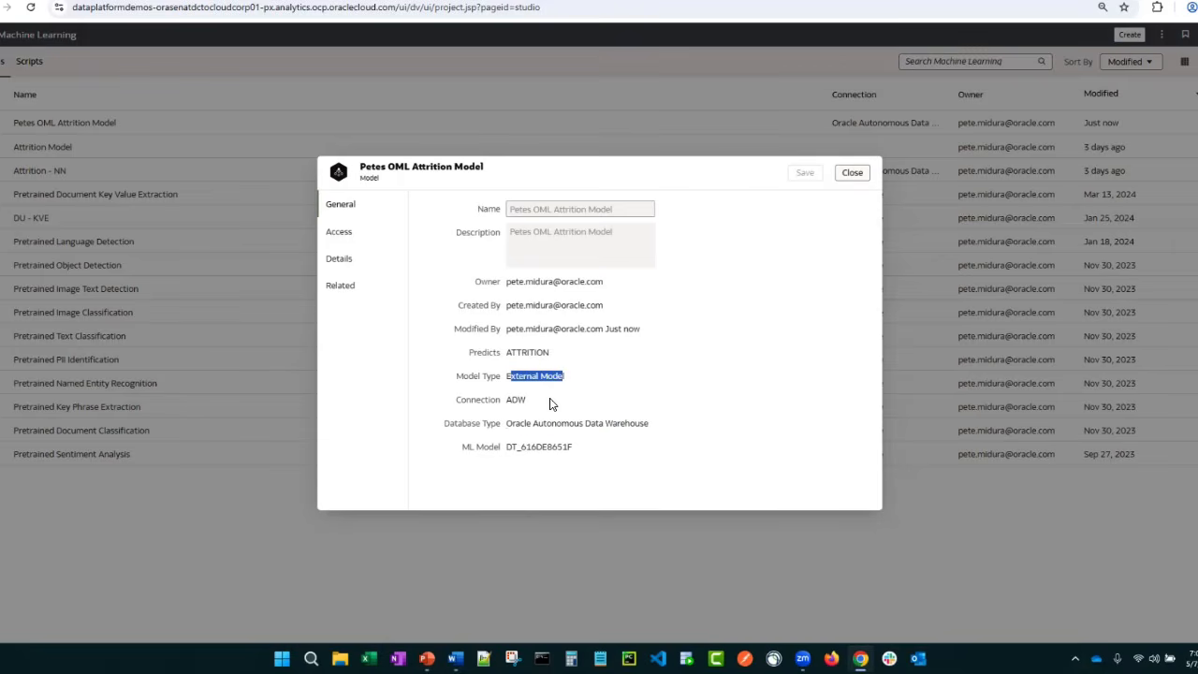
pyautogui.doubleClick(526, 352)
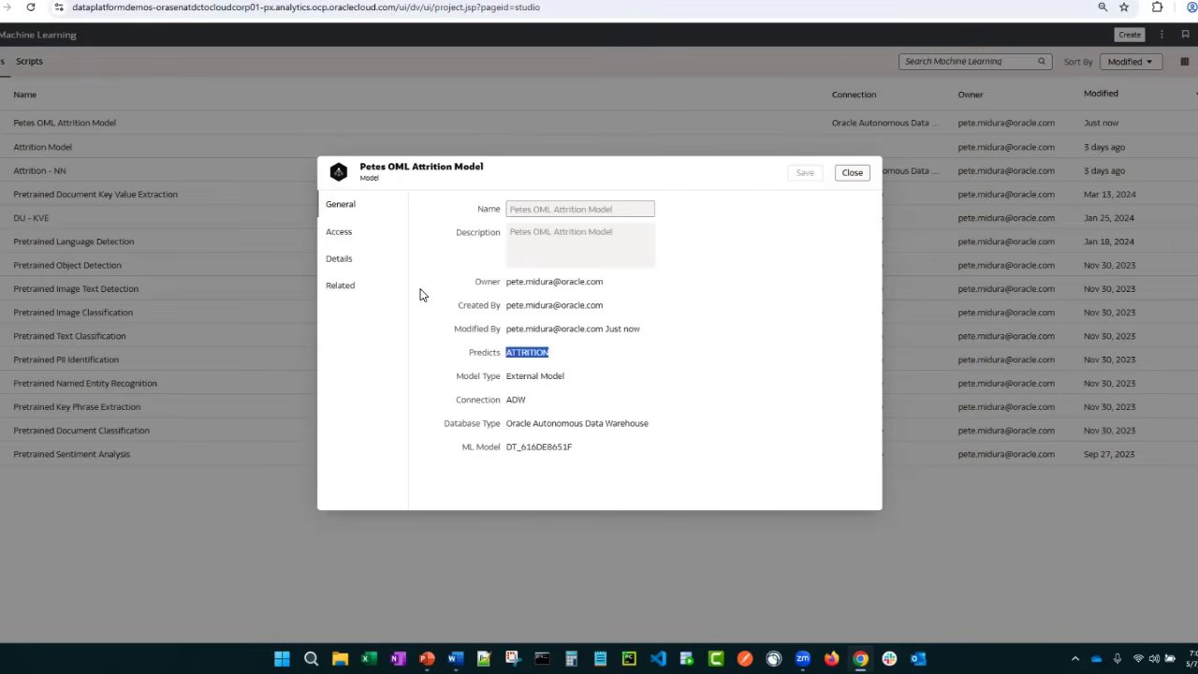
# Review the registered attrition model's access settings, model details and related database views
pyautogui.click(335, 233)
pyautogui.click(341, 262)
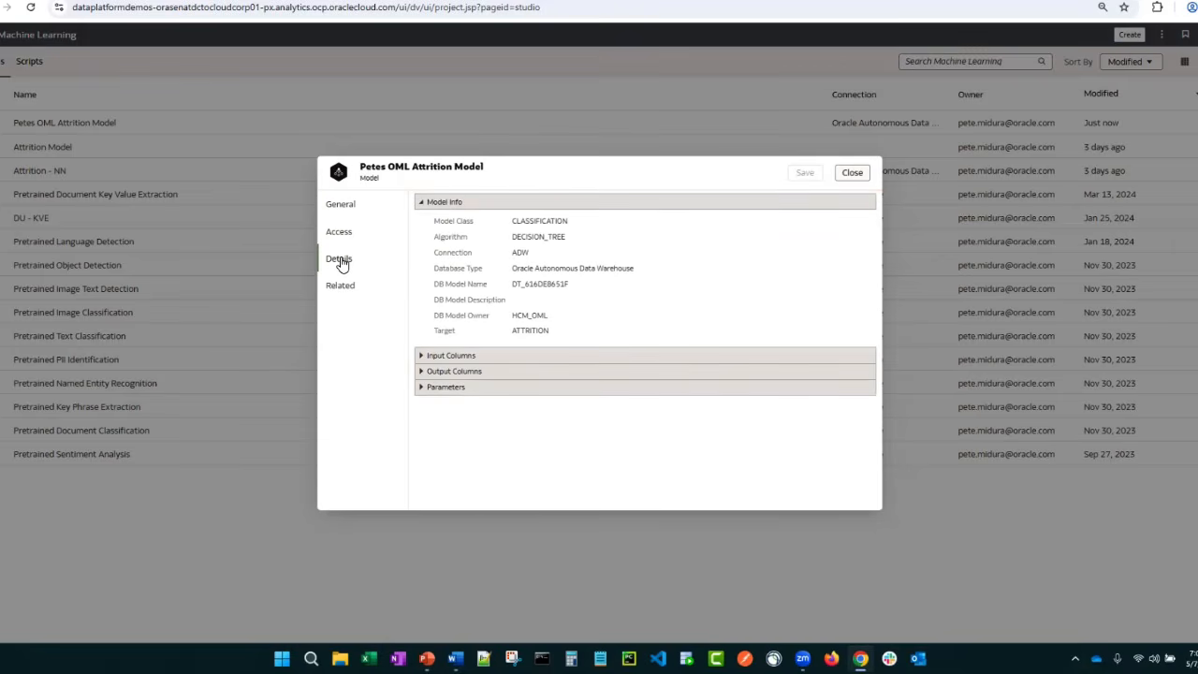
pyautogui.click(345, 288)
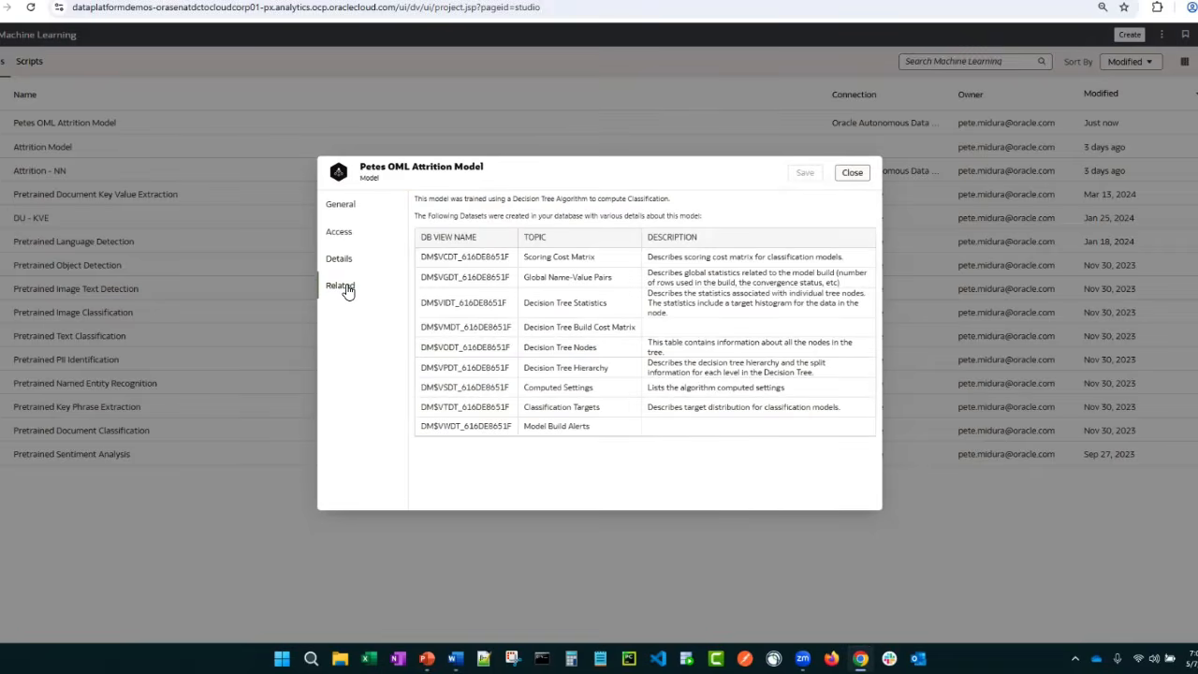
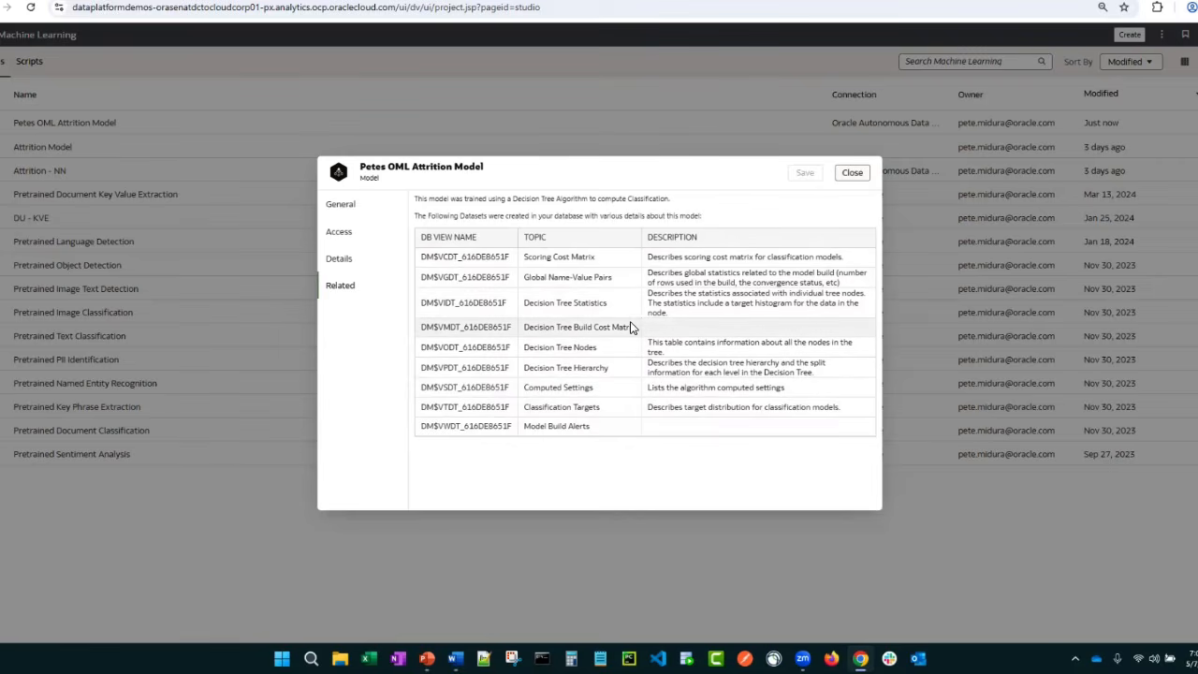
# Close the model details and start a new data flow with the Active Employees (DB) dataset
pyautogui.click(859, 176)
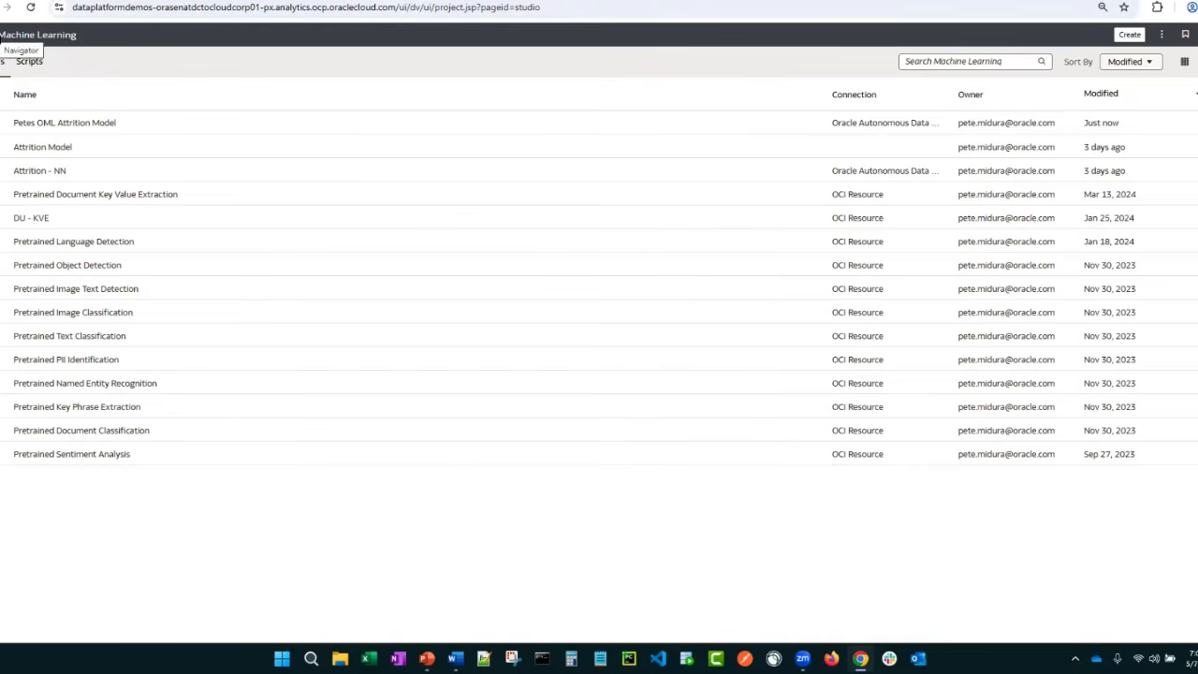
pyautogui.click(1130, 35)
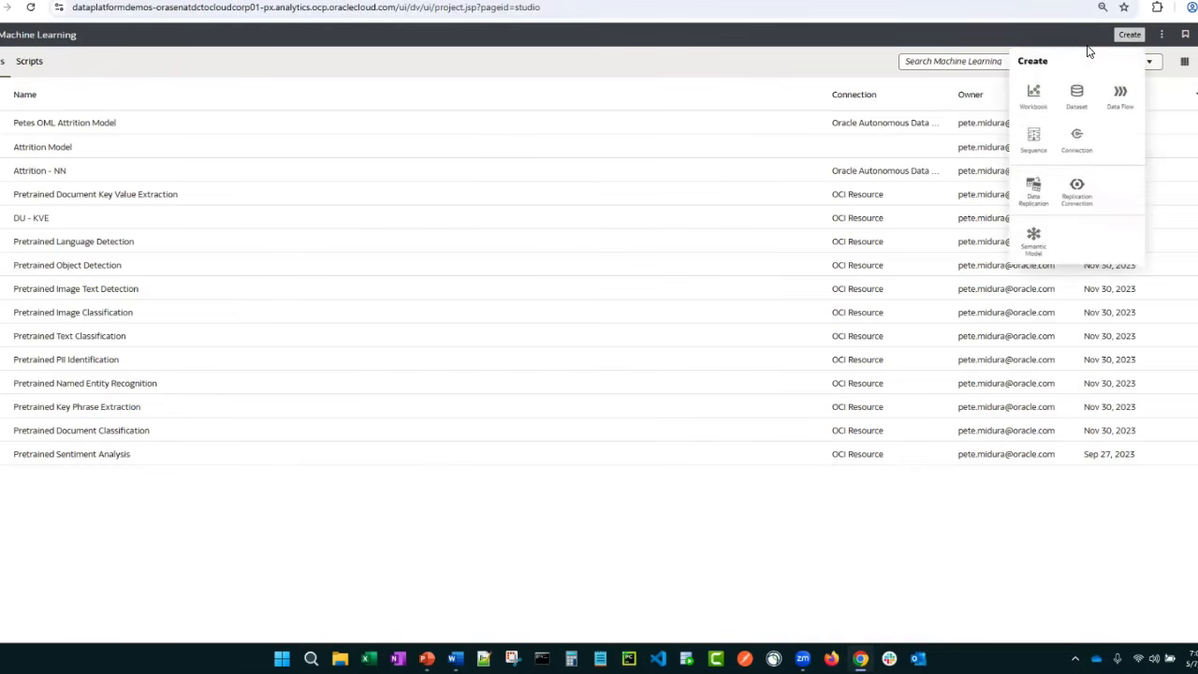
pyautogui.click(1119, 96)
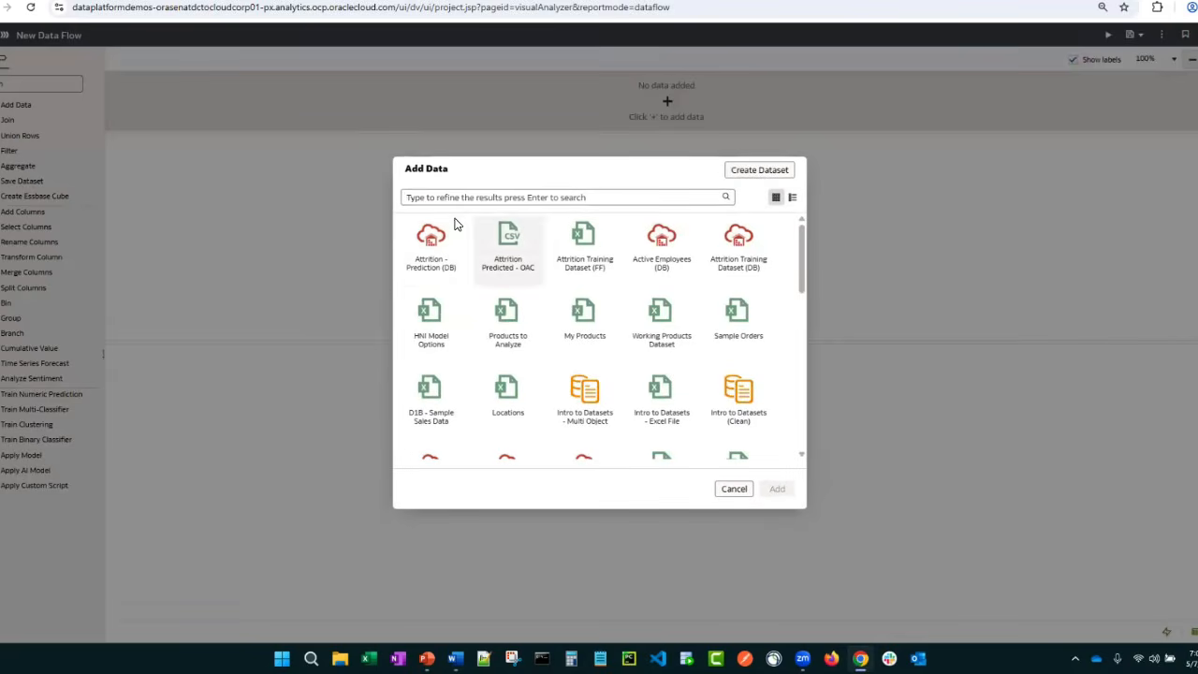
pyautogui.click(659, 245)
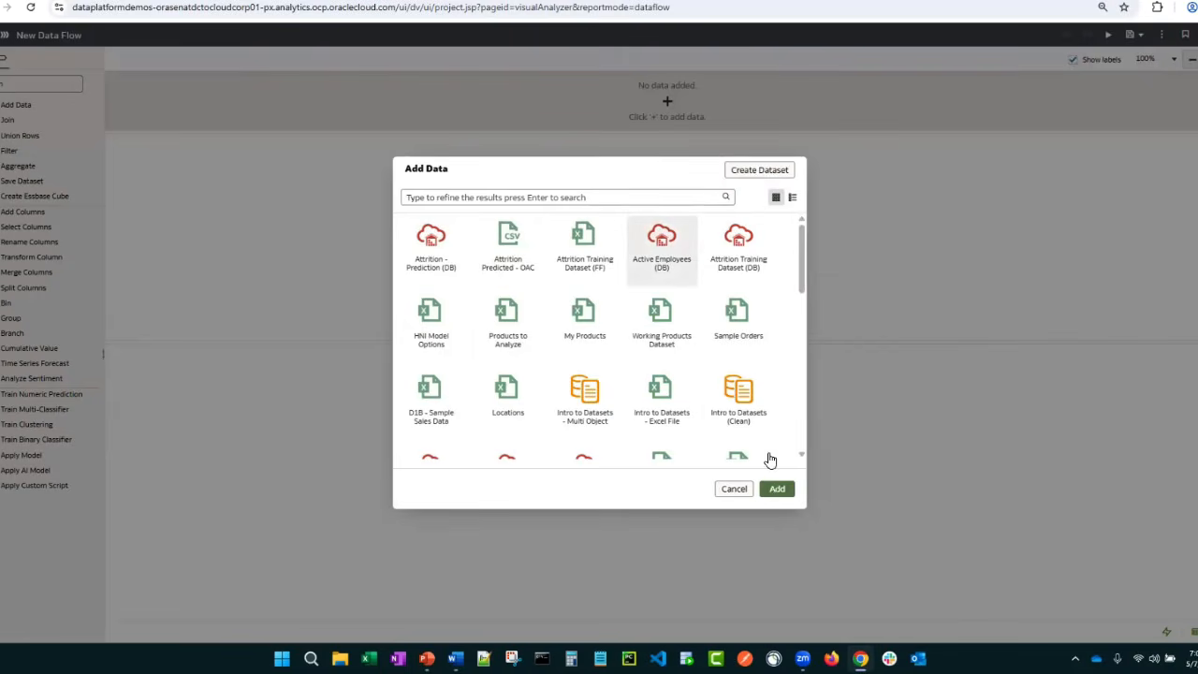
pyautogui.click(776, 489)
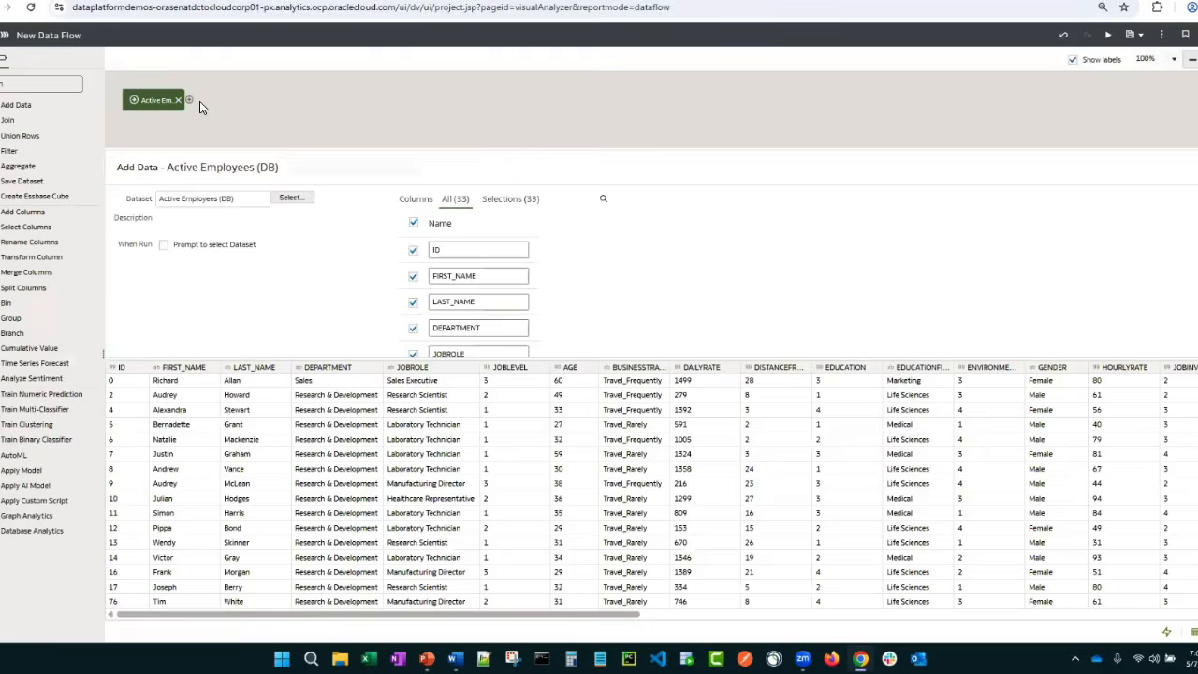
# Add an Apply Model step to the data flow using the newly registered OML attrition model
pyautogui.click(189, 99)
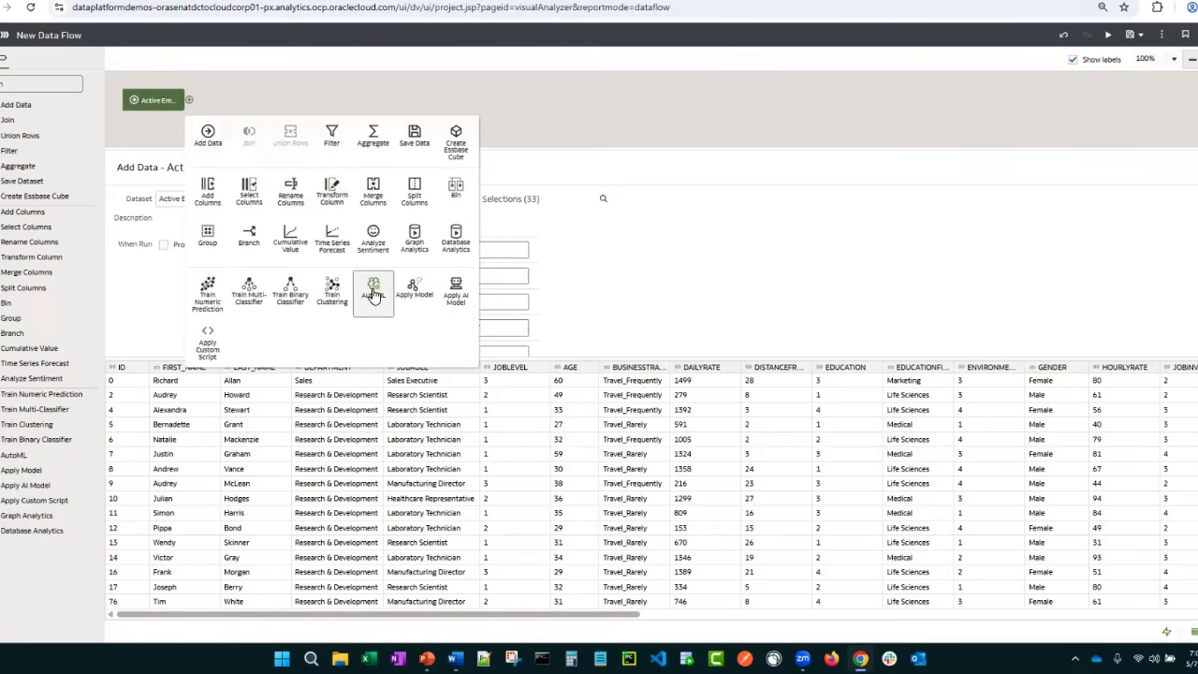
pyautogui.click(416, 297)
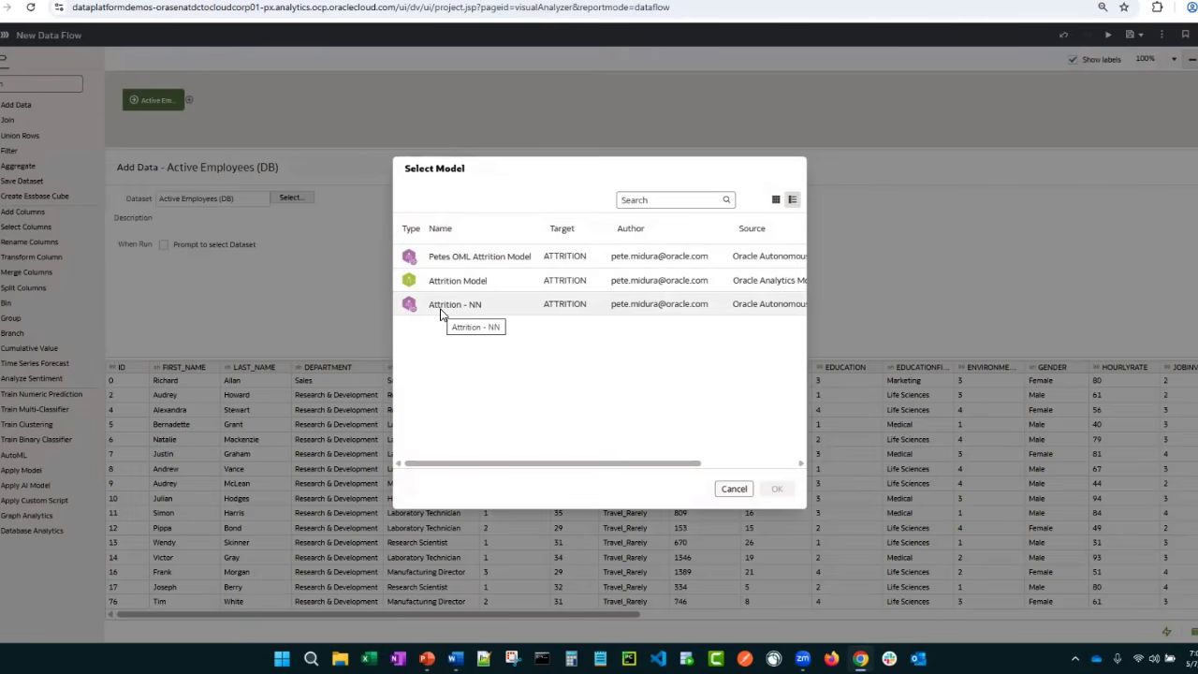
pyautogui.click(467, 260)
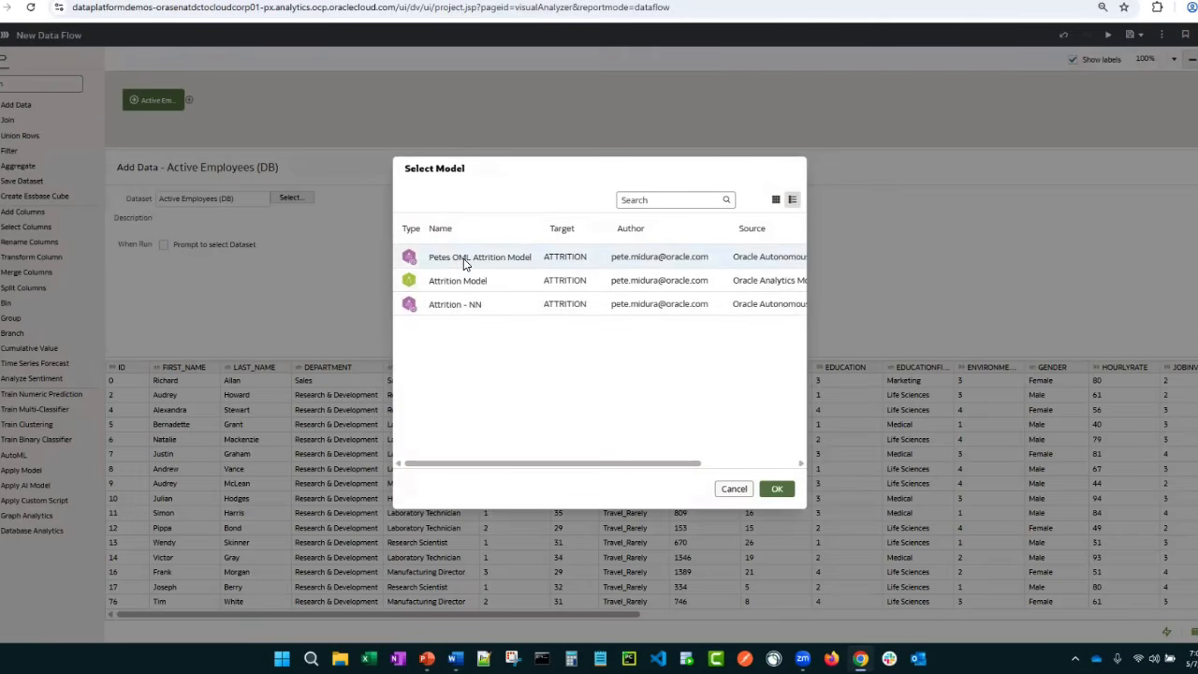
pyautogui.click(778, 488)
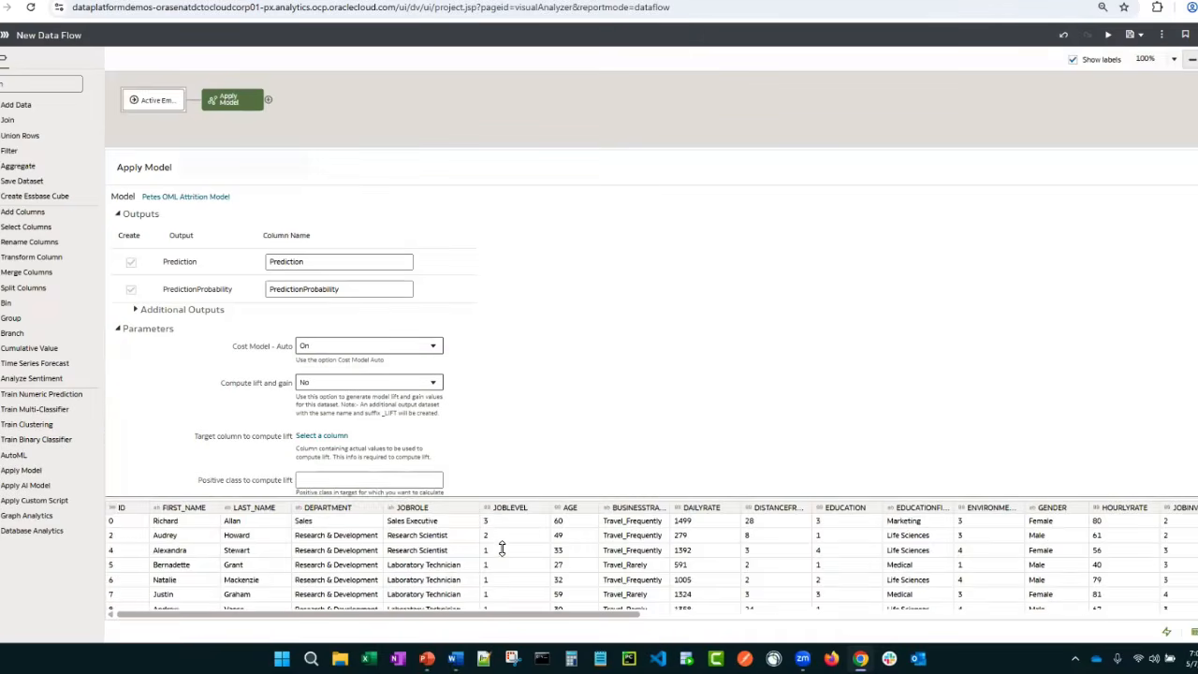
# Examine the Apply Model step's additional outputs, such as the attribute, weight and condition columns, and its parameters
pyautogui.click(137, 311)
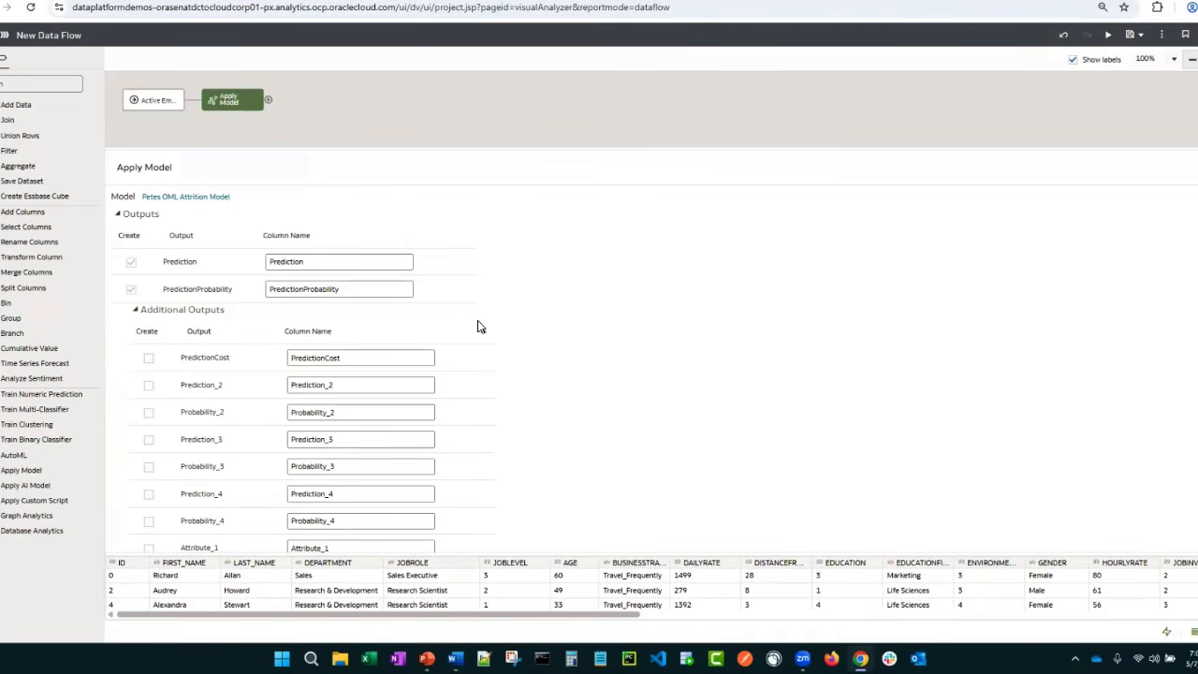
pyautogui.scroll(-8, 400, 339)
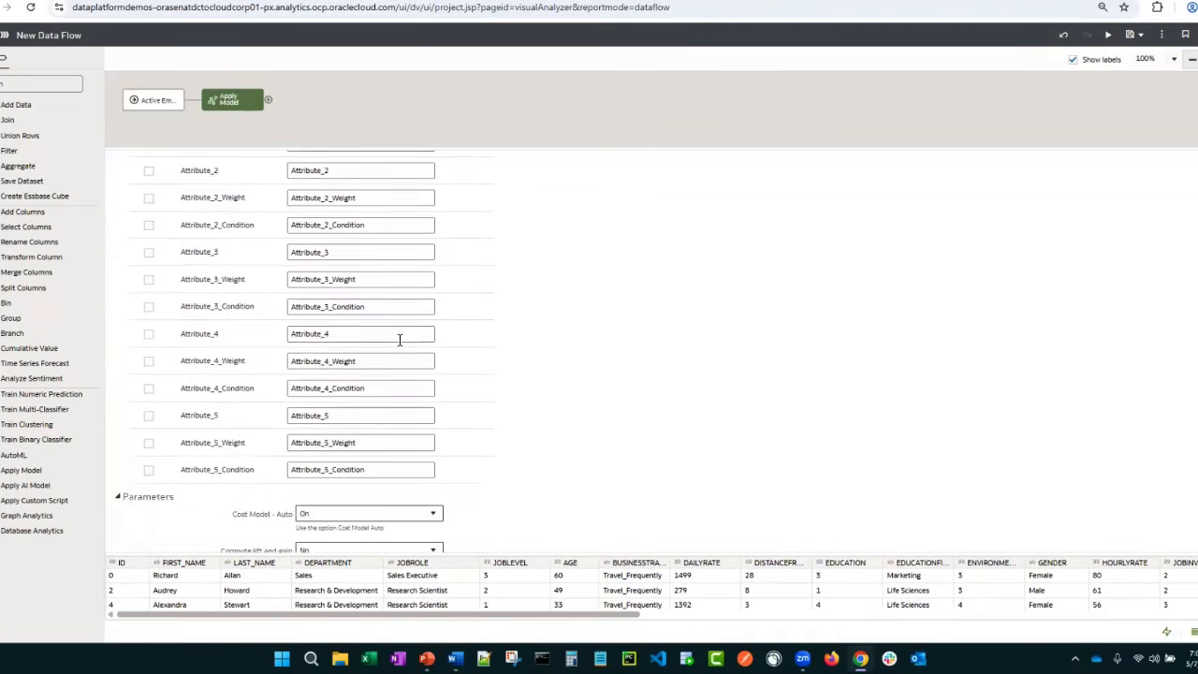
pyautogui.scroll(8, 400, 340)
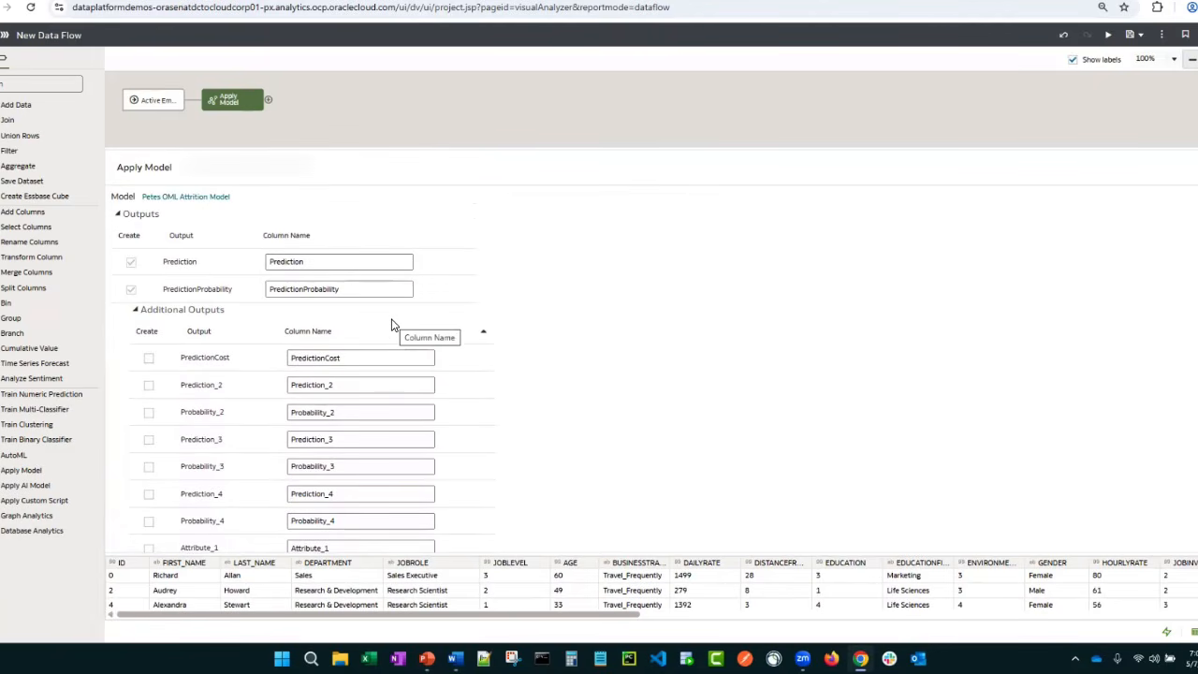
pyautogui.scroll(-5, 415, 323)
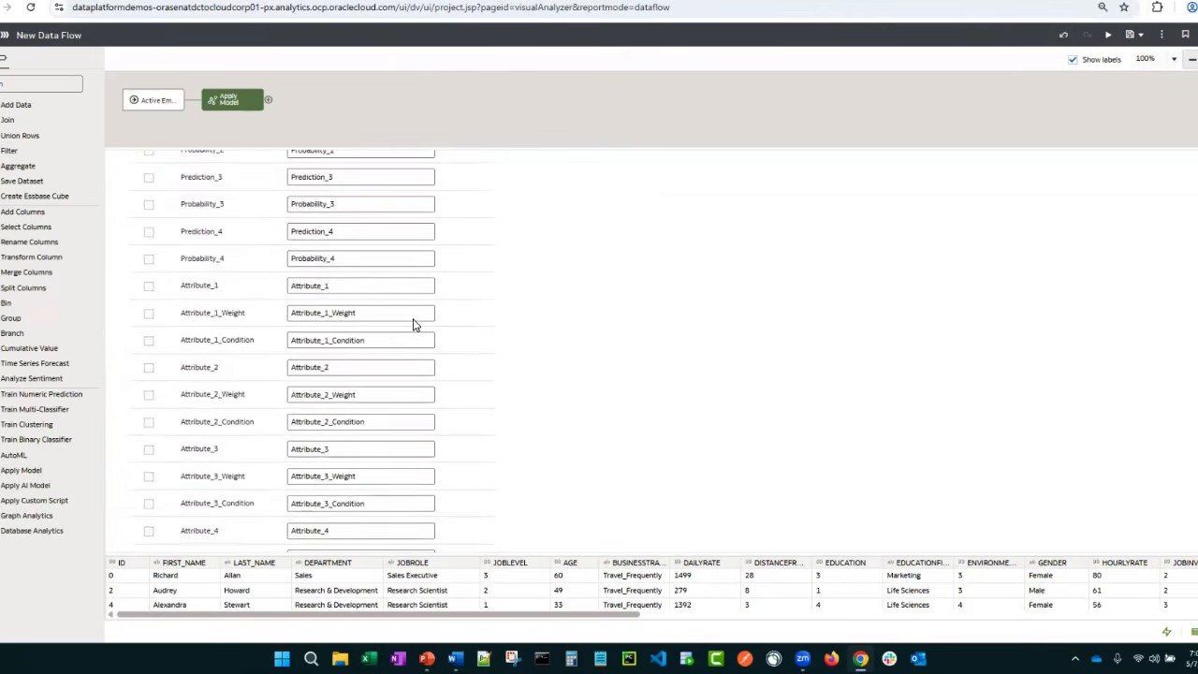
pyautogui.scroll(-3, 415, 318)
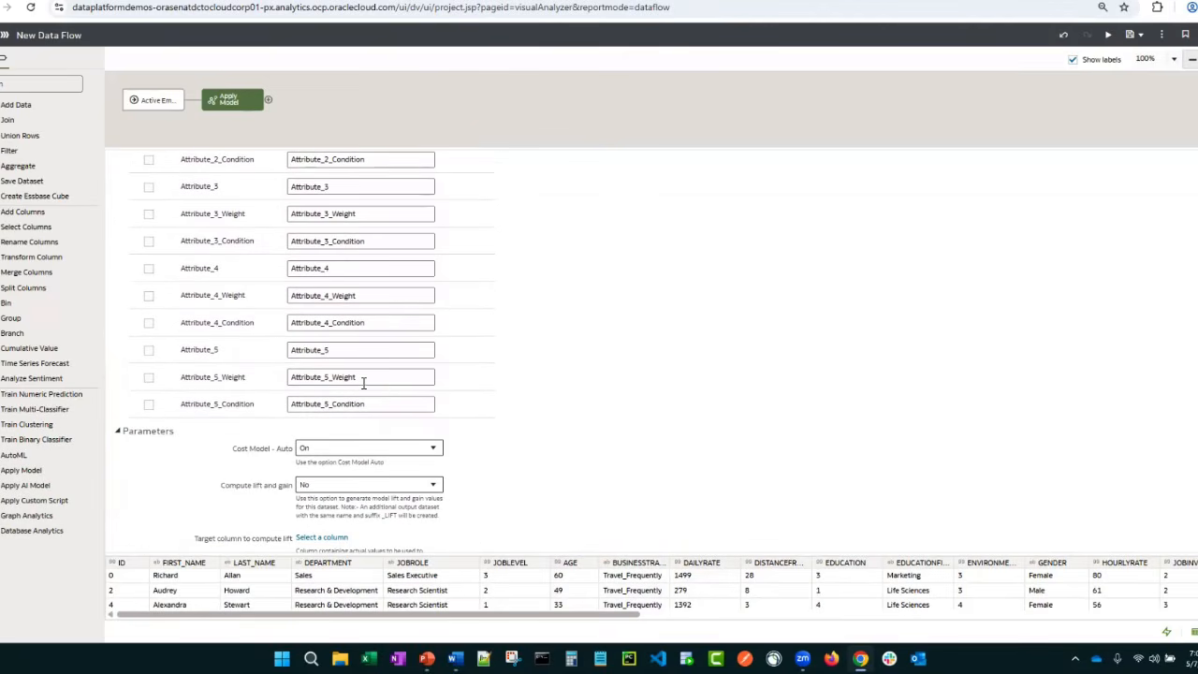
pyautogui.scroll(4, 362, 382)
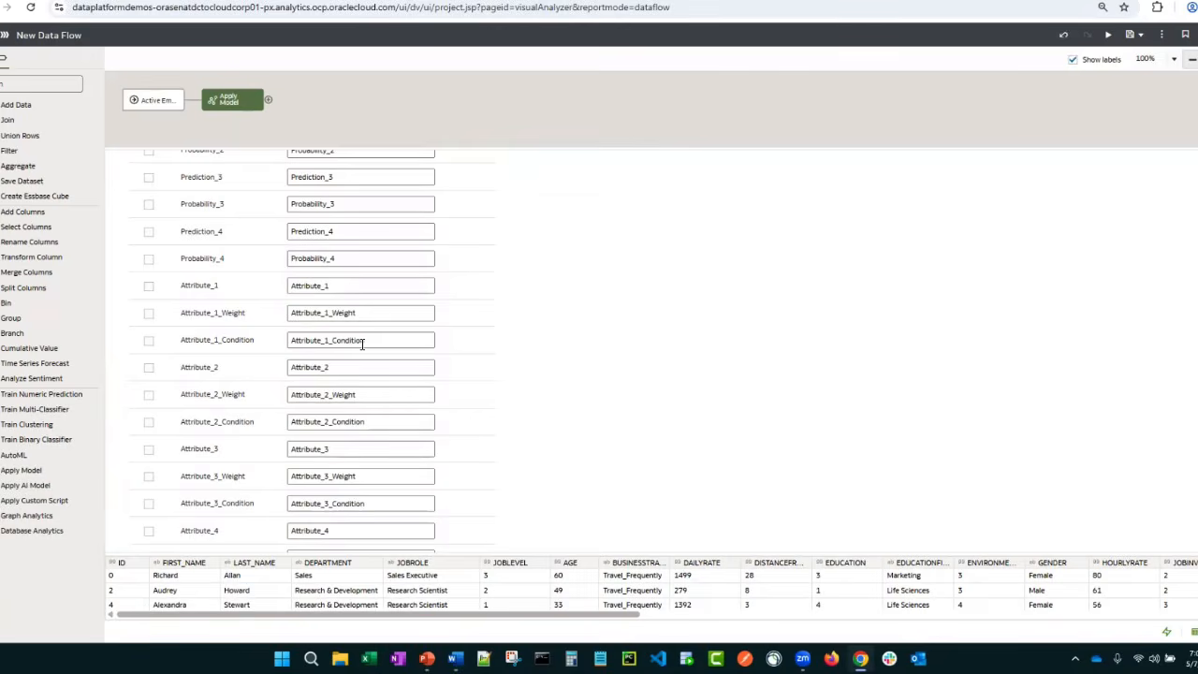
pyautogui.scroll(5, 360, 337)
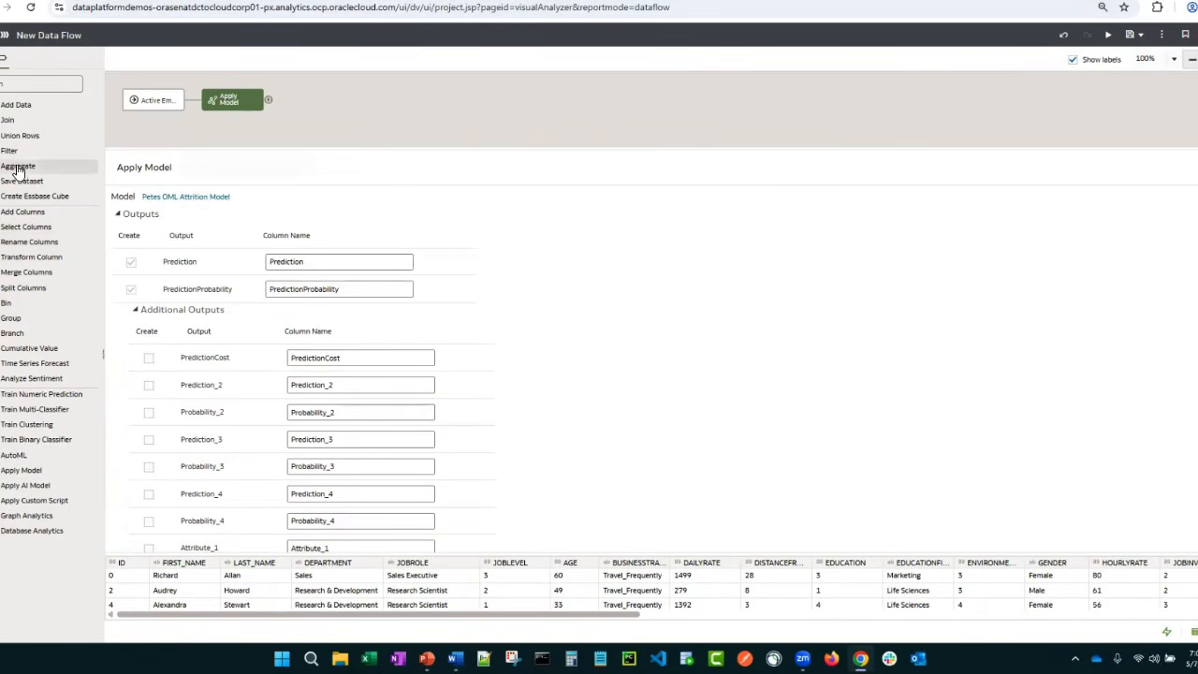
# Add a Save Dataset step after Apply Model, review its dataset and table names, and leave the data flow without saving
pyautogui.moveTo(136, 181); pyautogui.dragTo(273, 128)
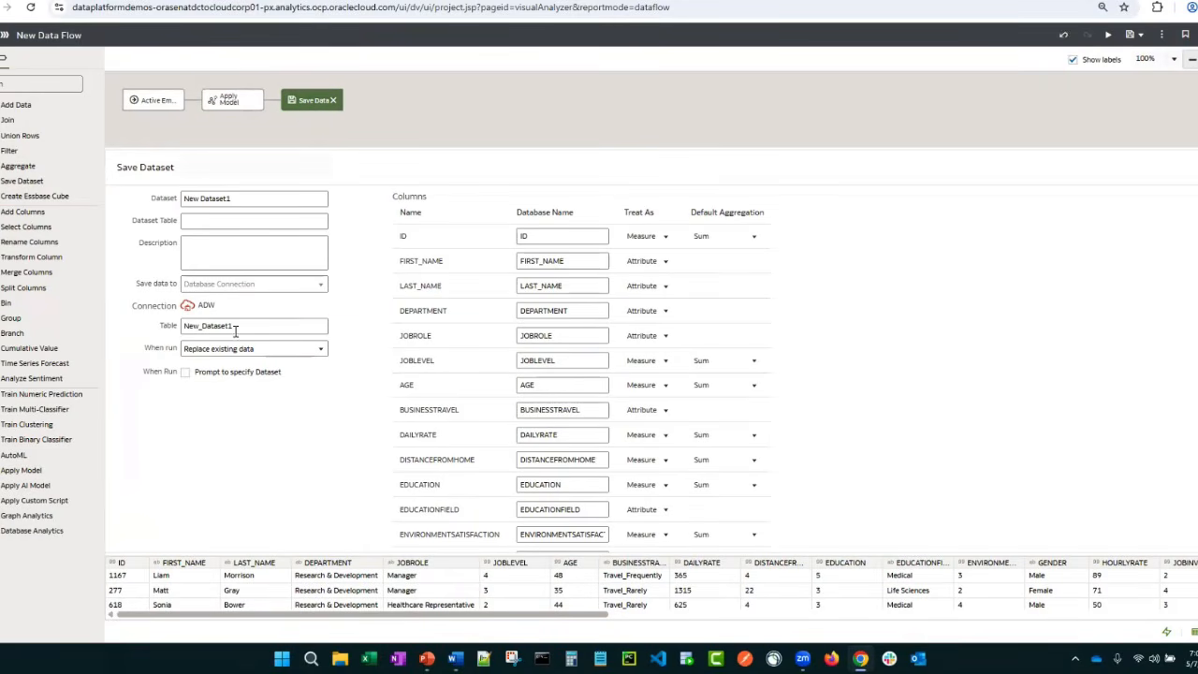
pyautogui.moveTo(251, 325); pyautogui.dragTo(182, 326)
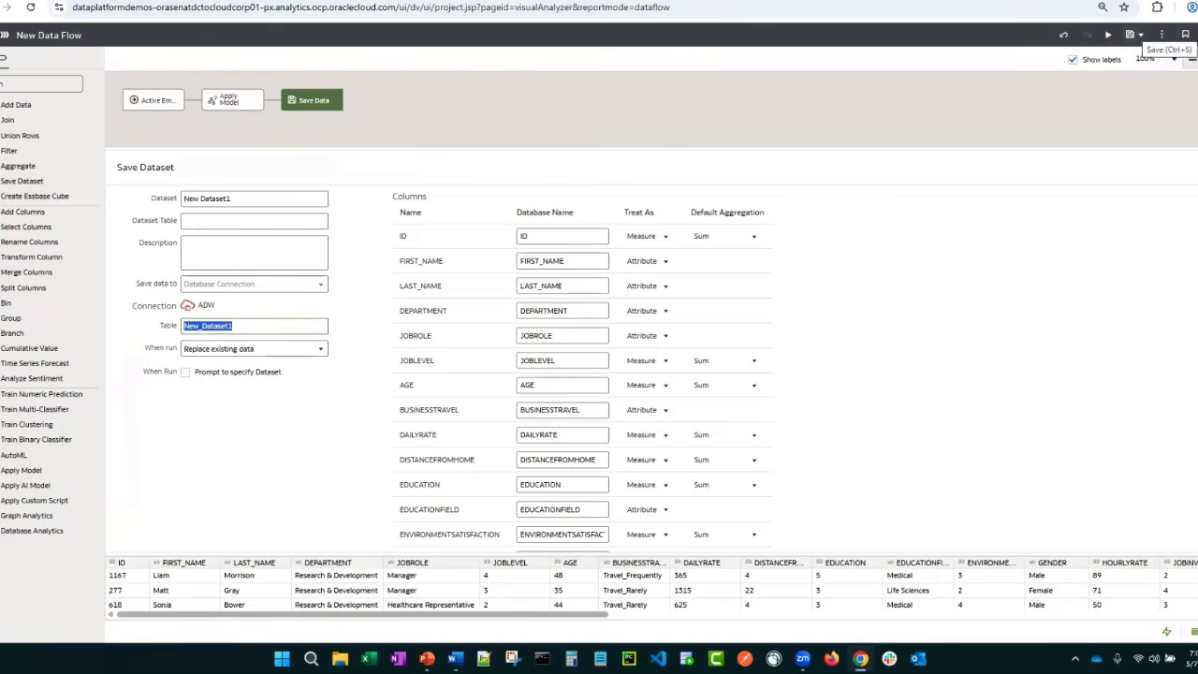
pyautogui.tripleClick(246, 199)
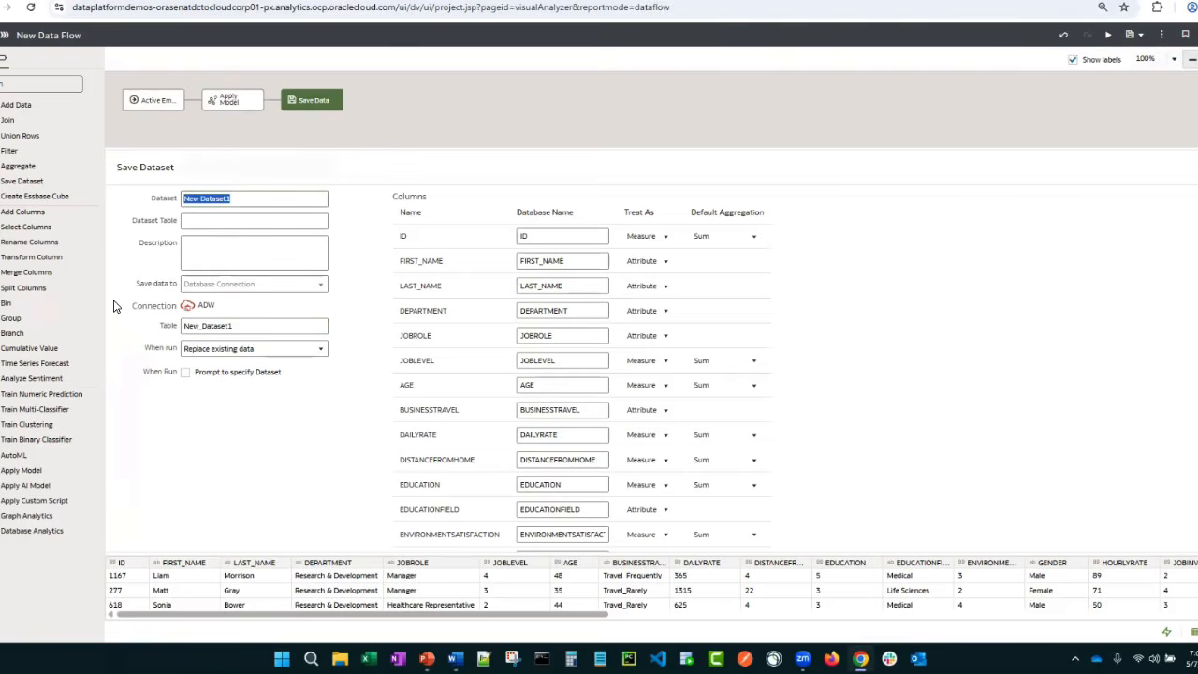
pyautogui.tripleClick(241, 327)
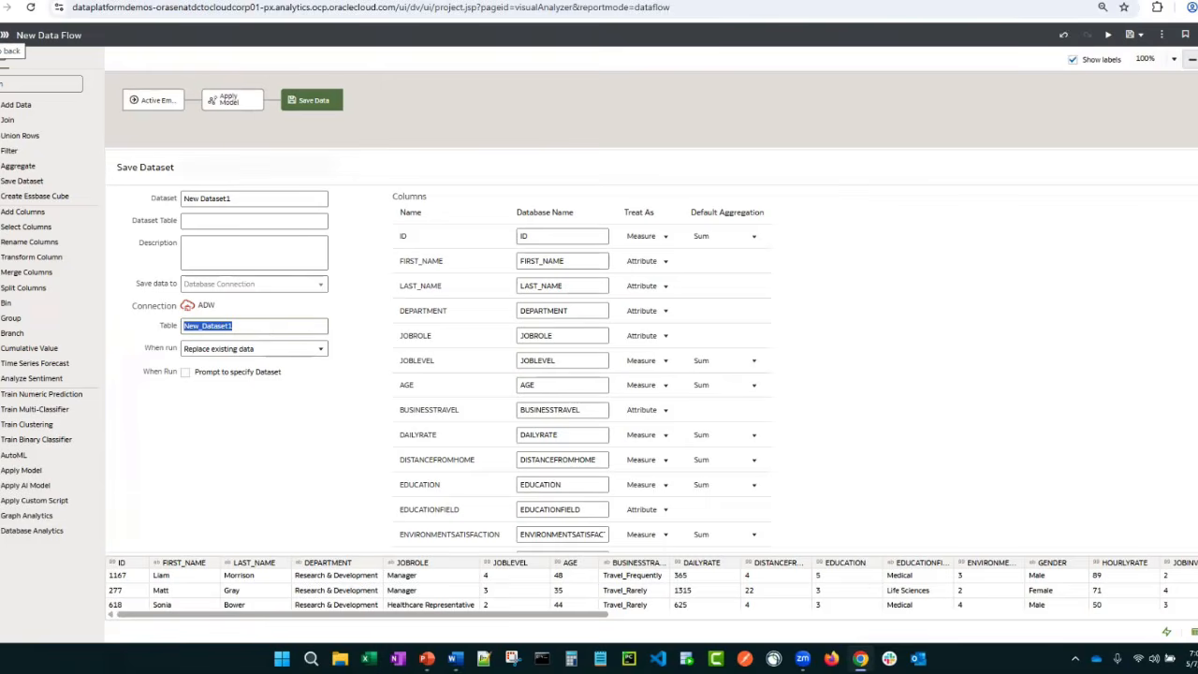
pyautogui.click(4, 35)
pyautogui.click(591, 358)
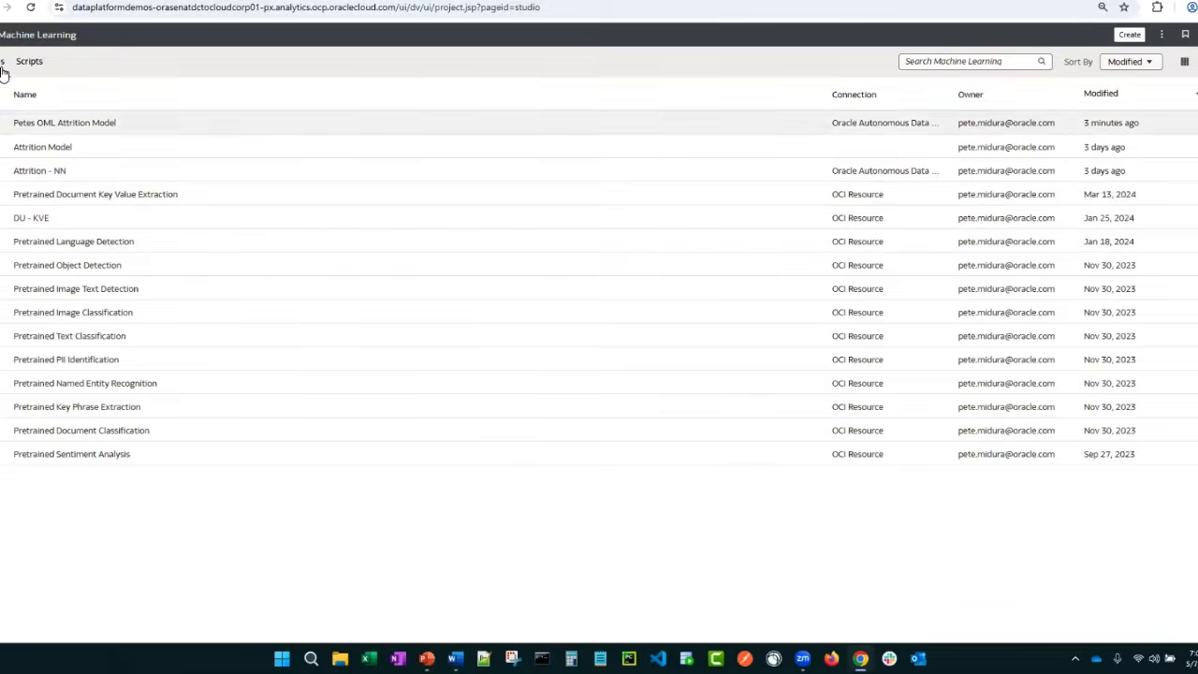
# Open the Attrition - Prediction (DB) dataset in a new workbook, review its columns, and return to the datasets list
pyautogui.click(1, 37)
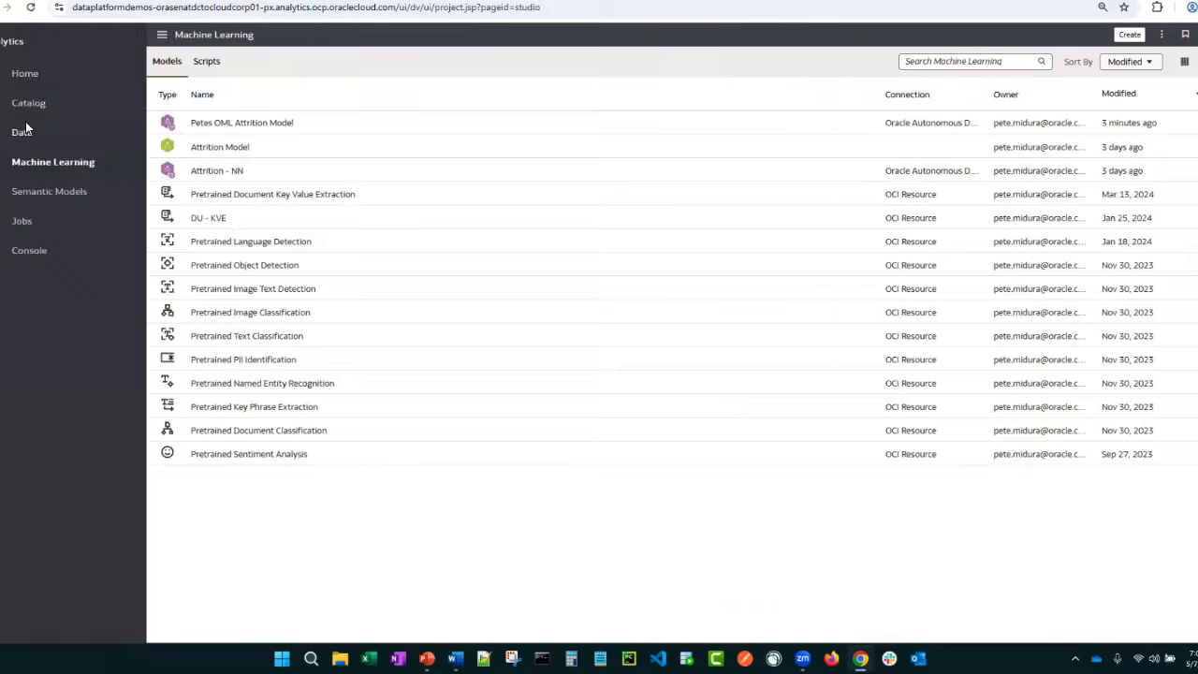
pyautogui.click(22, 131)
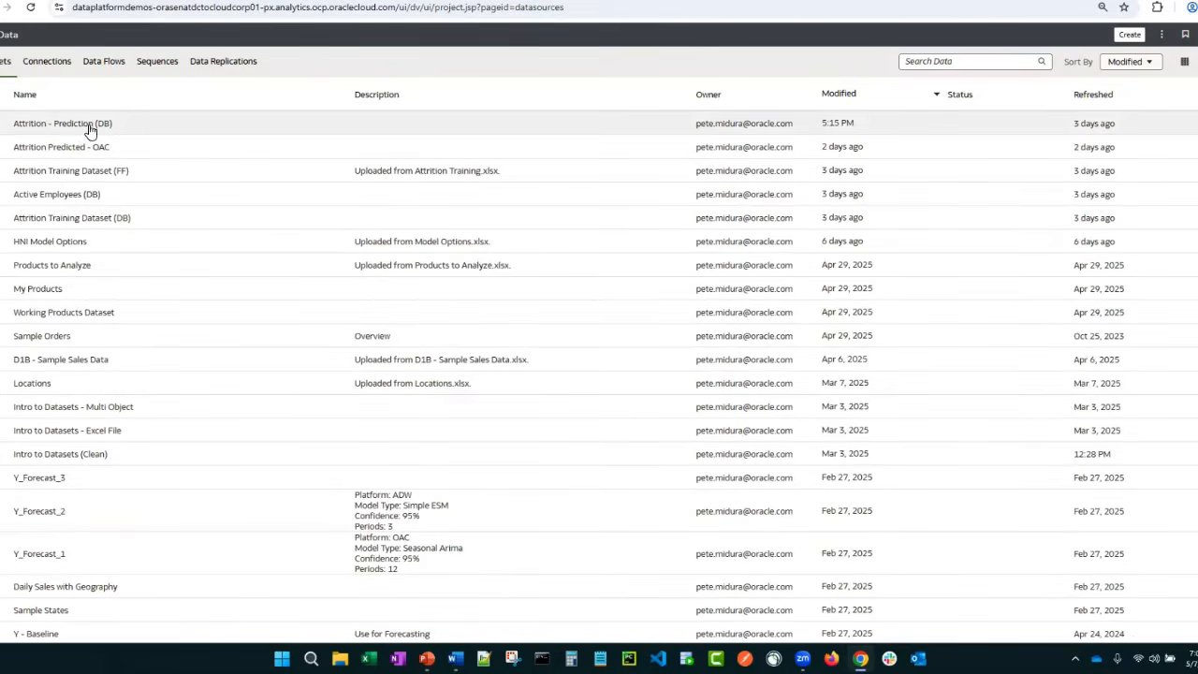
pyautogui.click(77, 127)
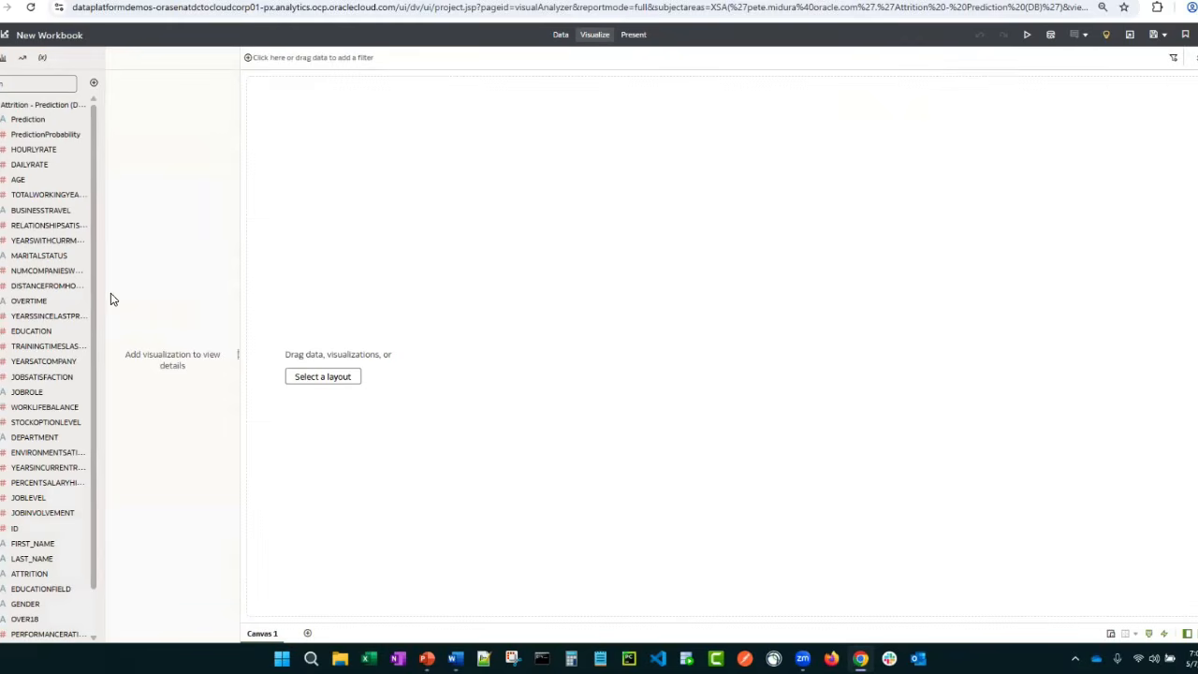
pyautogui.moveTo(103, 285); pyautogui.dragTo(146, 290)
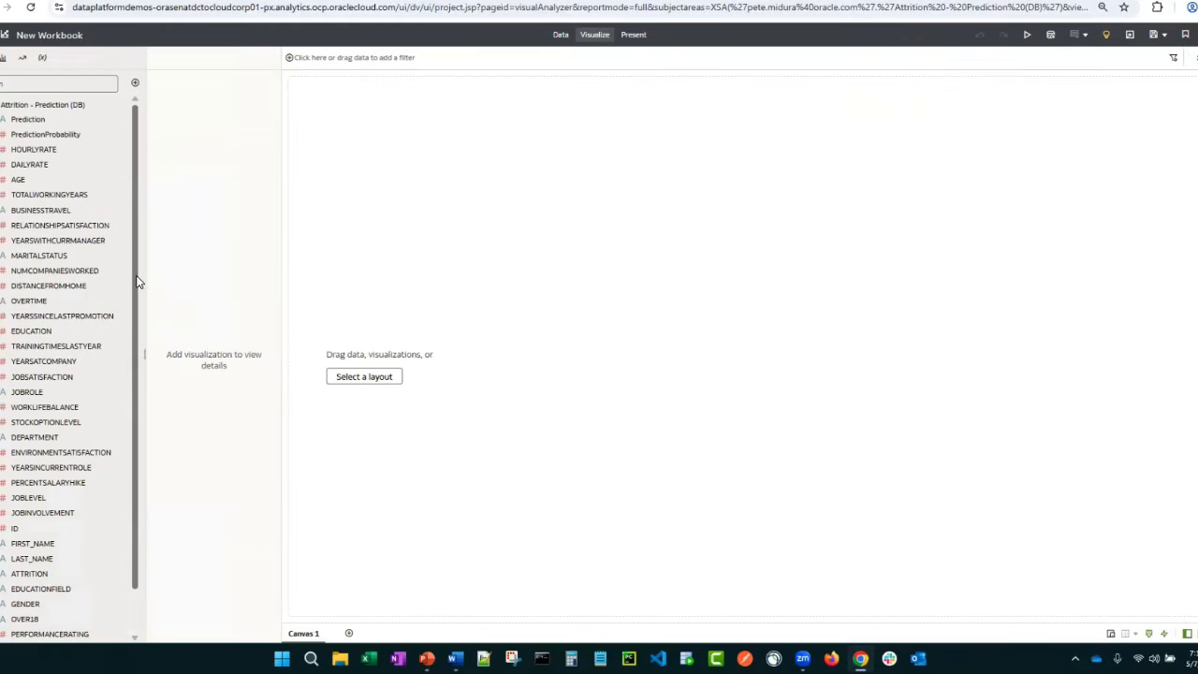
pyautogui.scroll(-2, 141, 308)
pyautogui.scroll(2, 148, 280)
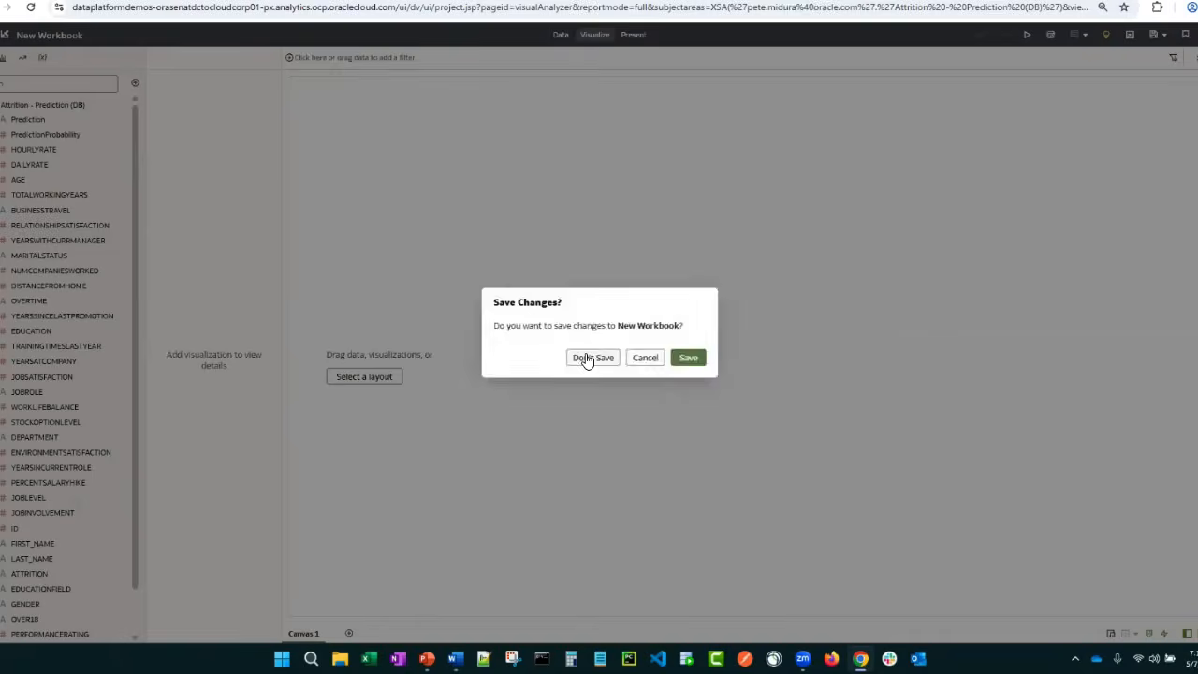
pyautogui.click(586, 356)
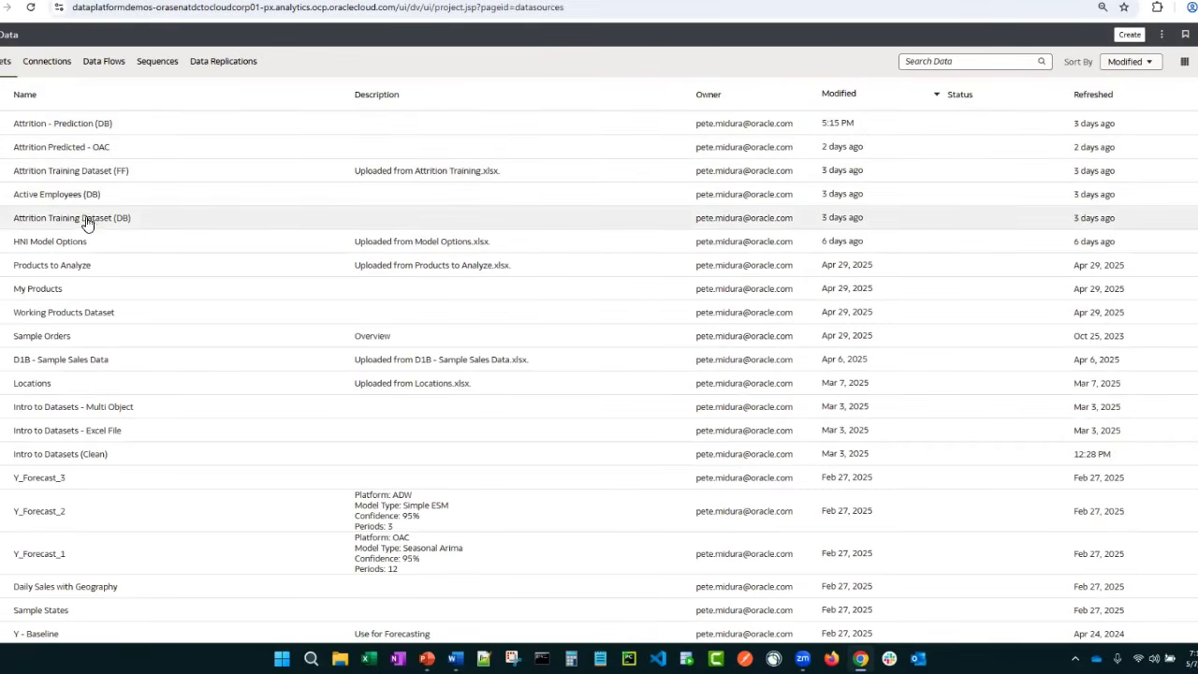
# Create a new data flow from the data flows list and add the Active Employees (DB) dataset to it
pyautogui.click(101, 60)
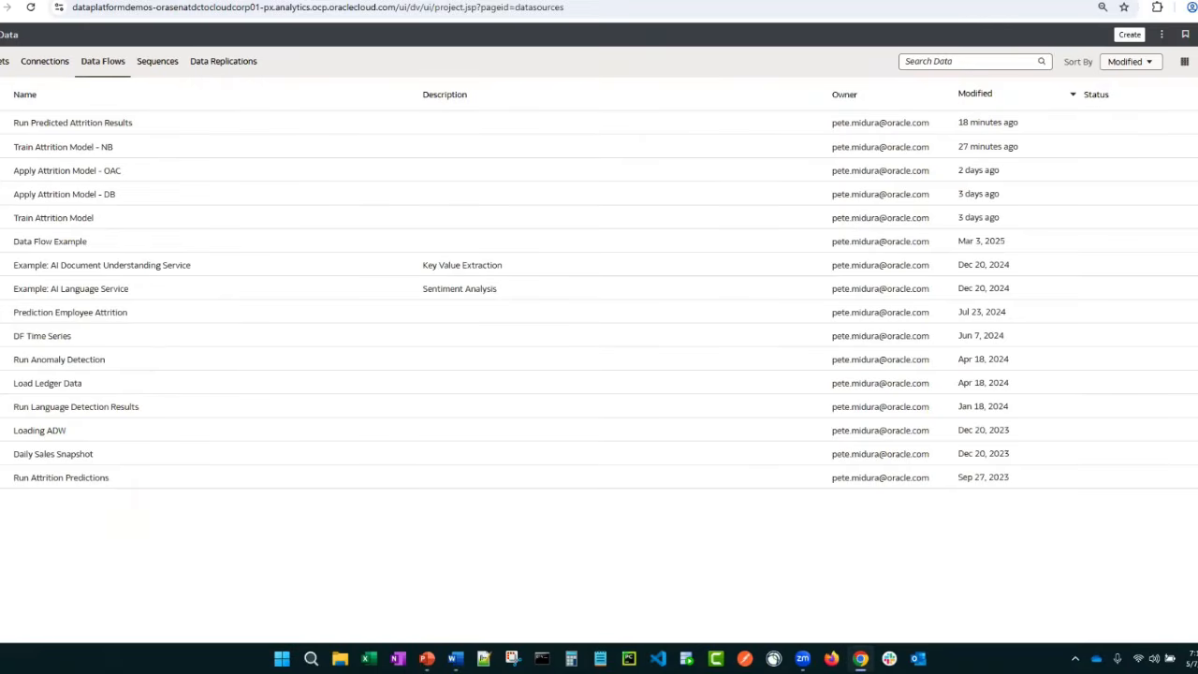
pyautogui.click(1130, 34)
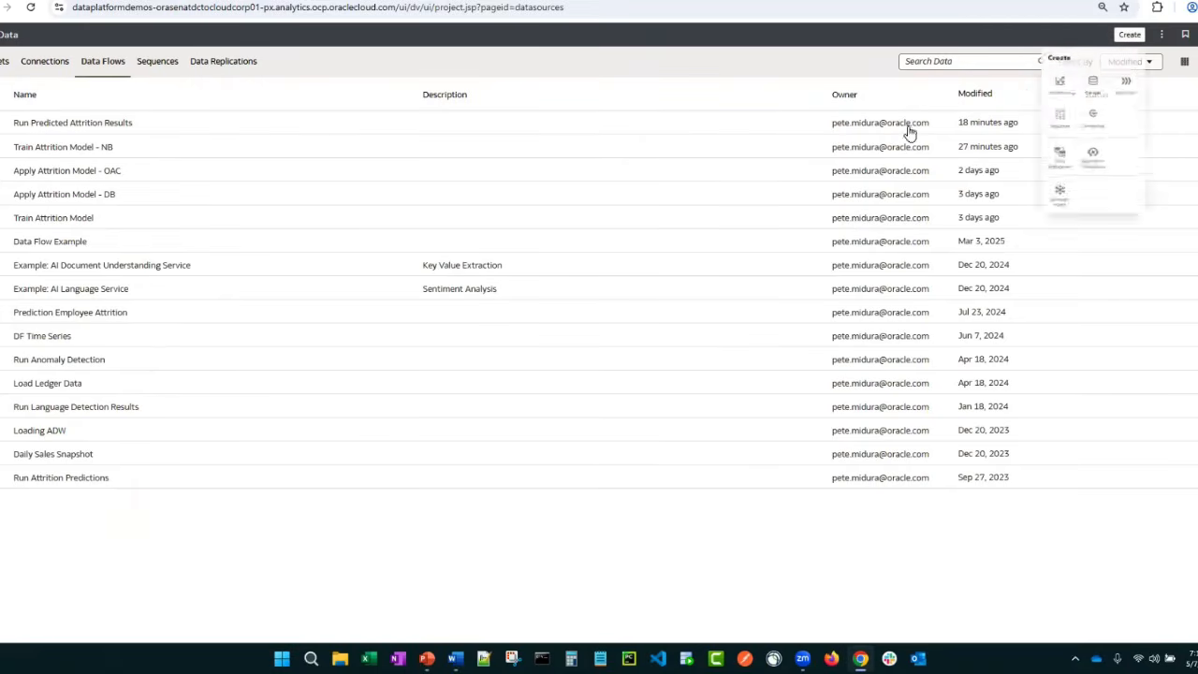
pyautogui.click(1118, 96)
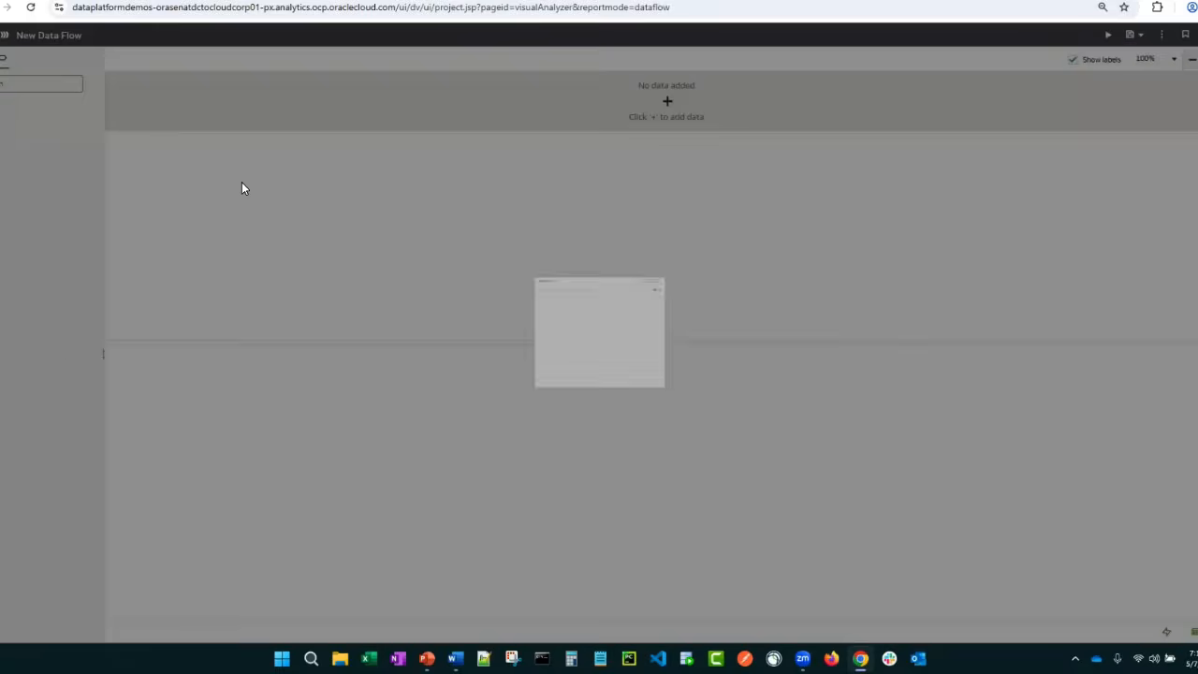
pyautogui.click(665, 252)
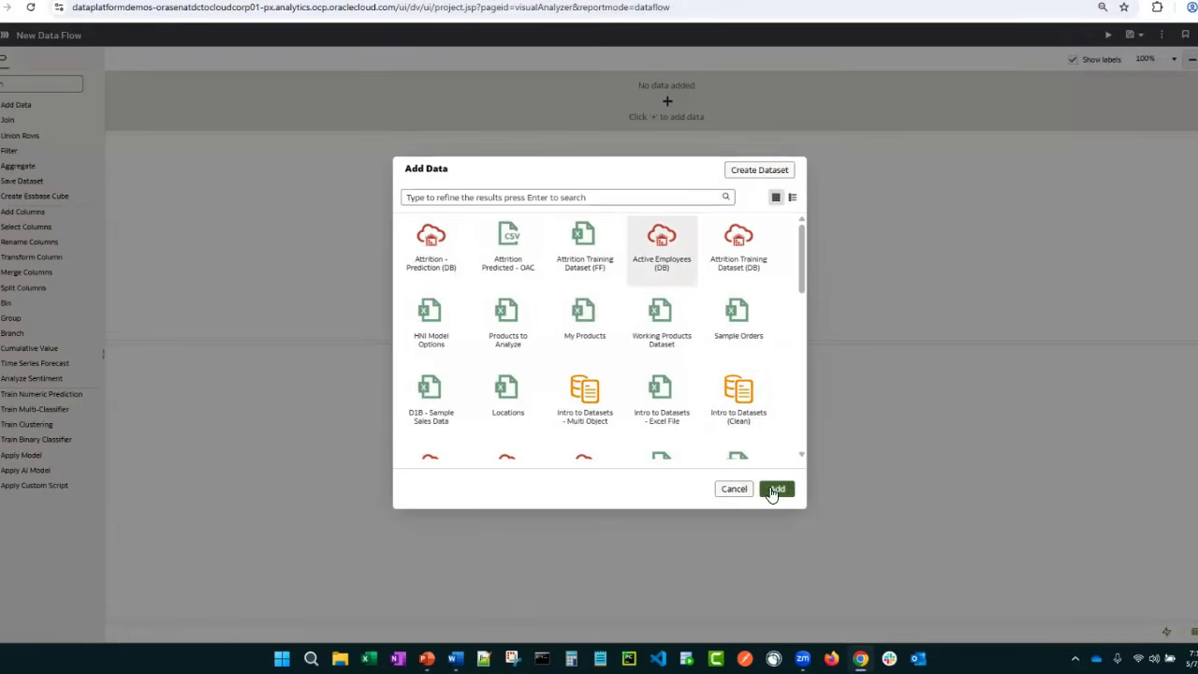
pyautogui.click(776, 488)
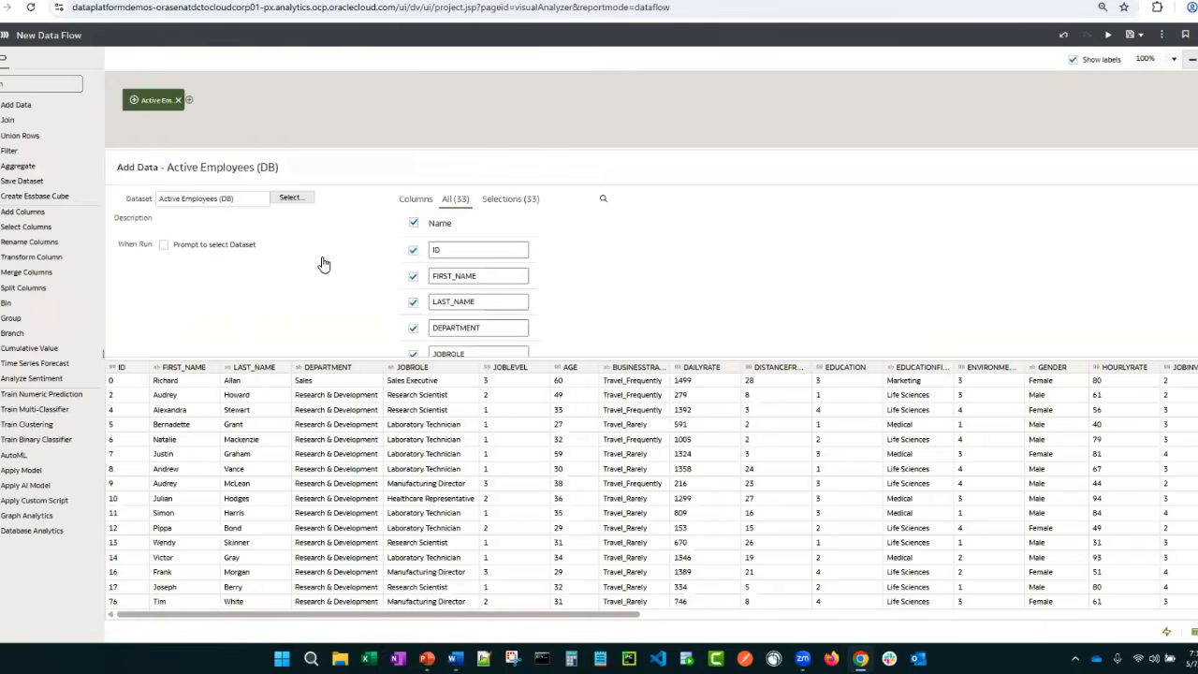
# Apply the registered OML attrition model to the active employees data and add a Save Data step for the results
pyautogui.click(188, 99)
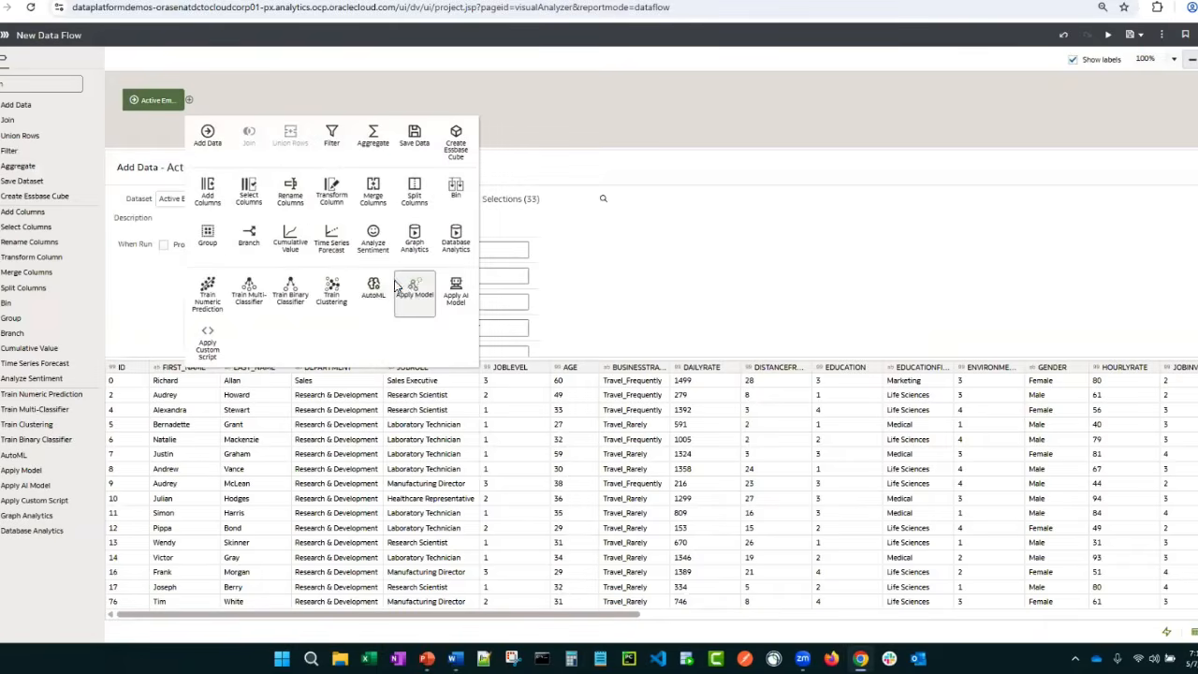
pyautogui.click(393, 292)
pyautogui.click(484, 271)
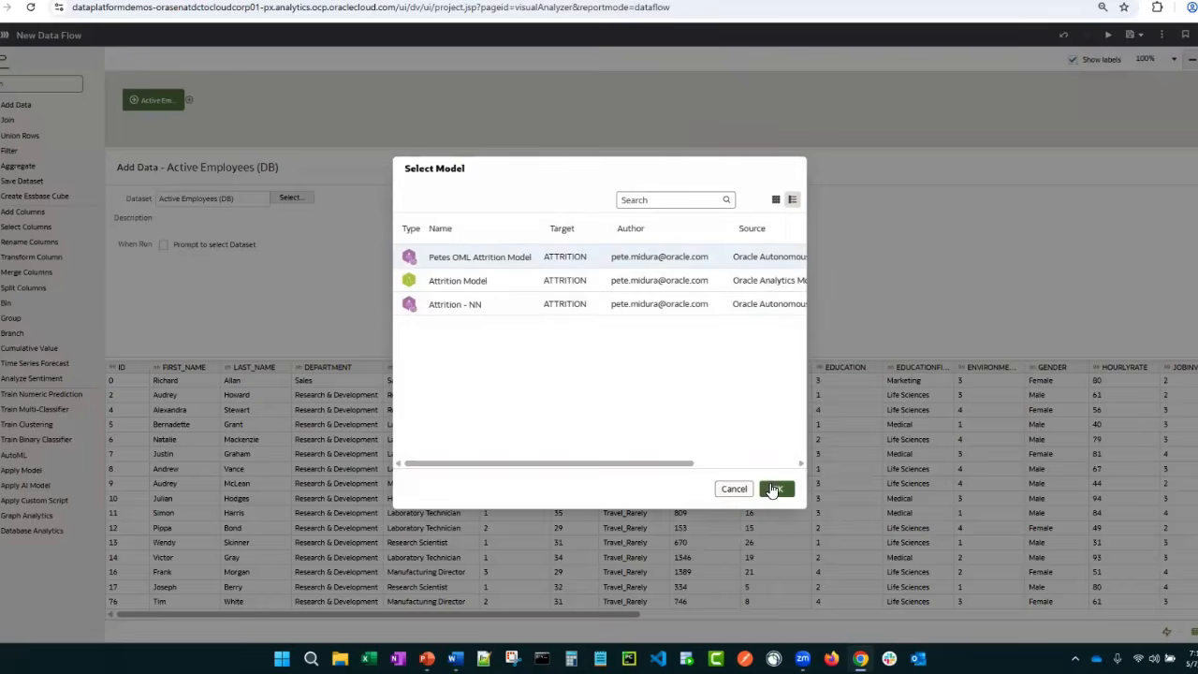
pyautogui.click(764, 479)
pyautogui.click(267, 100)
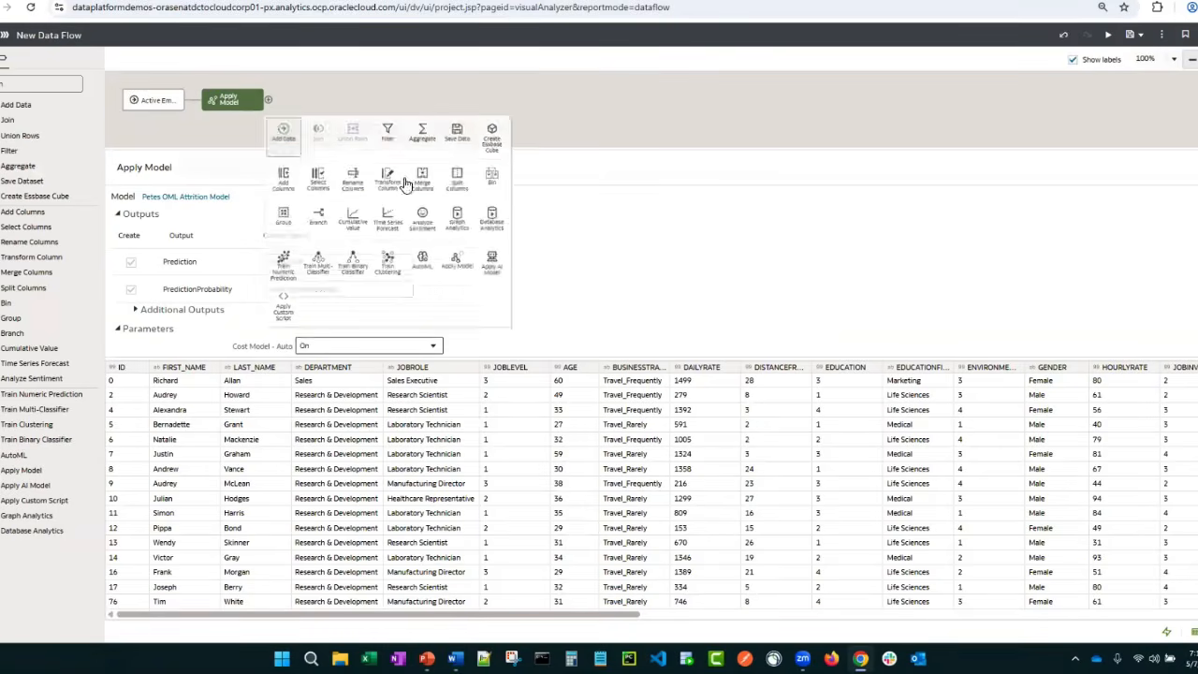
pyautogui.click(495, 138)
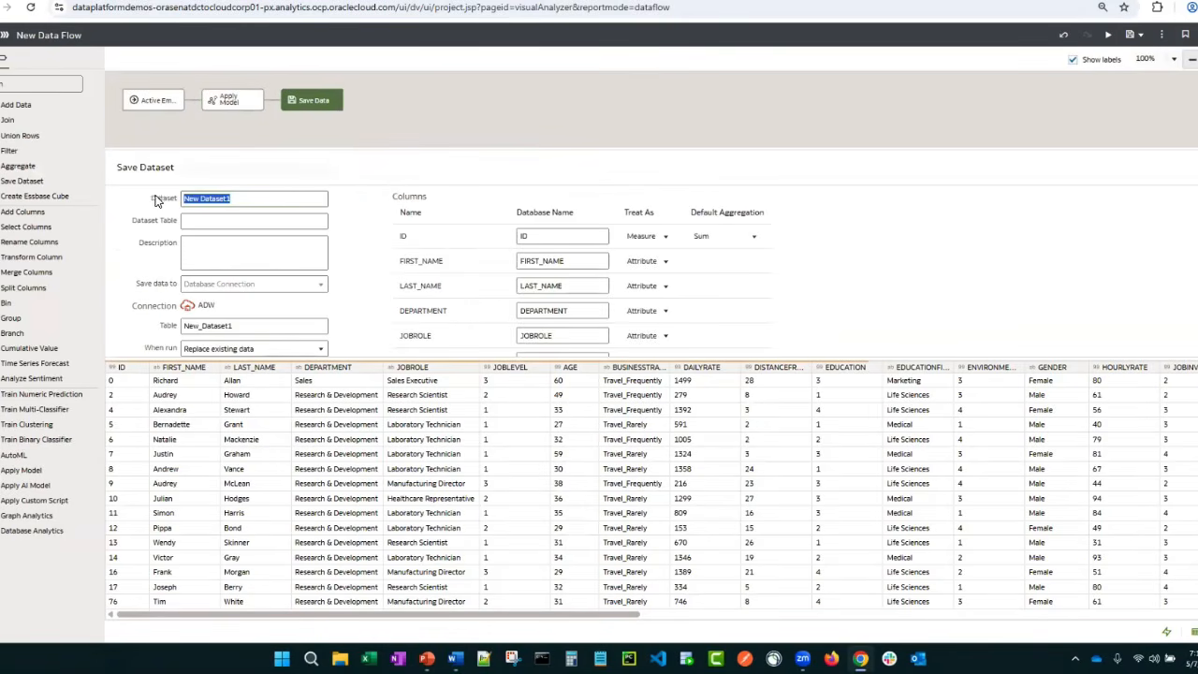
# Name the output dataset Predicted Attrition - DB and its database table DB_Attrition in the Save Dataset settings
pyautogui.write('PR')
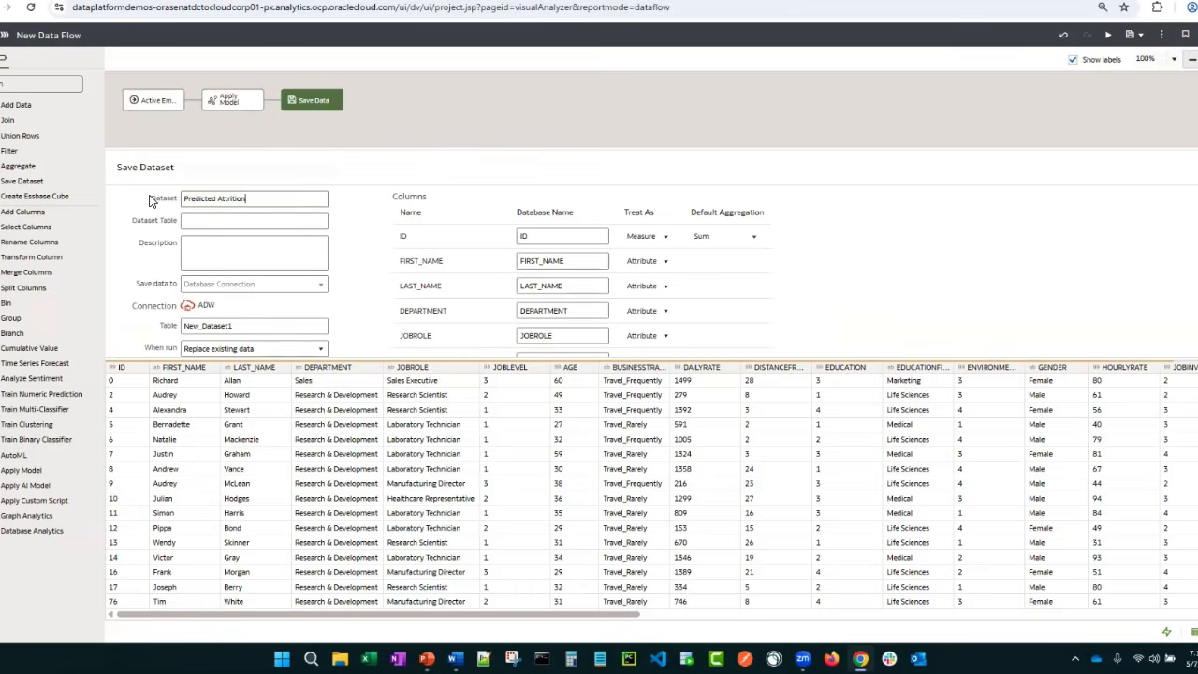
pyautogui.write('edicted Attrition')
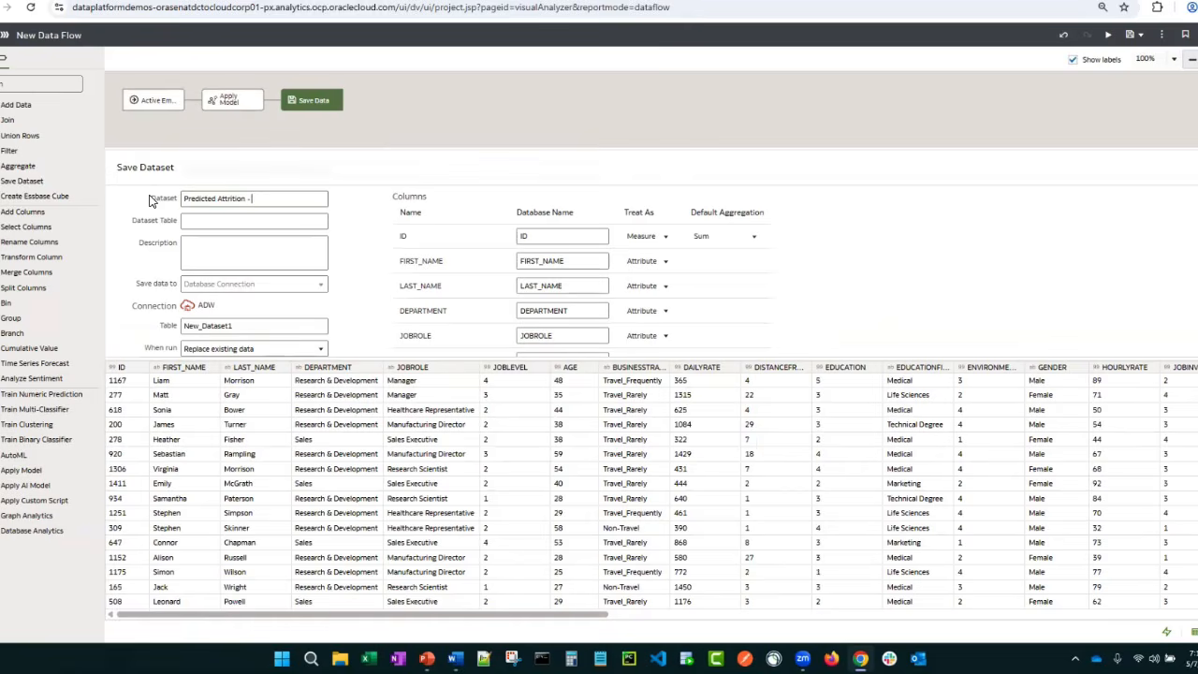
pyautogui.click(161, 318)
pyautogui.write('D')
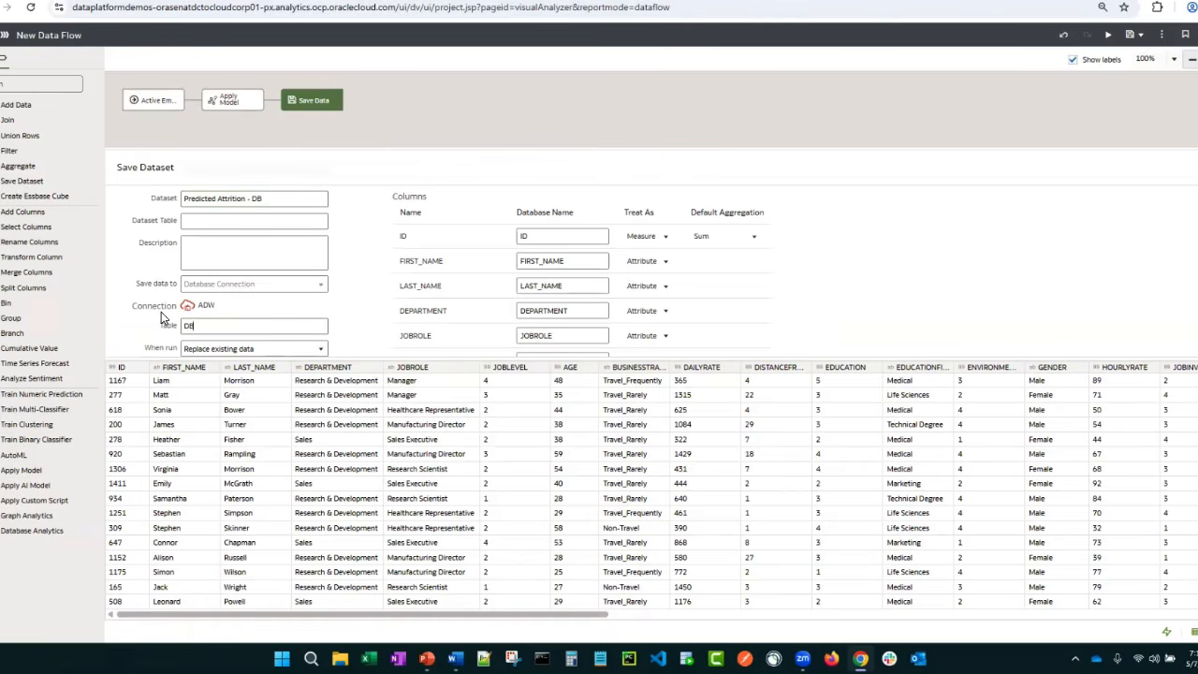
pyautogui.write('B_Attrition')
# Save the data flow as Apply OML MOdel and run it
pyautogui.hotkey('ctrl', 's')
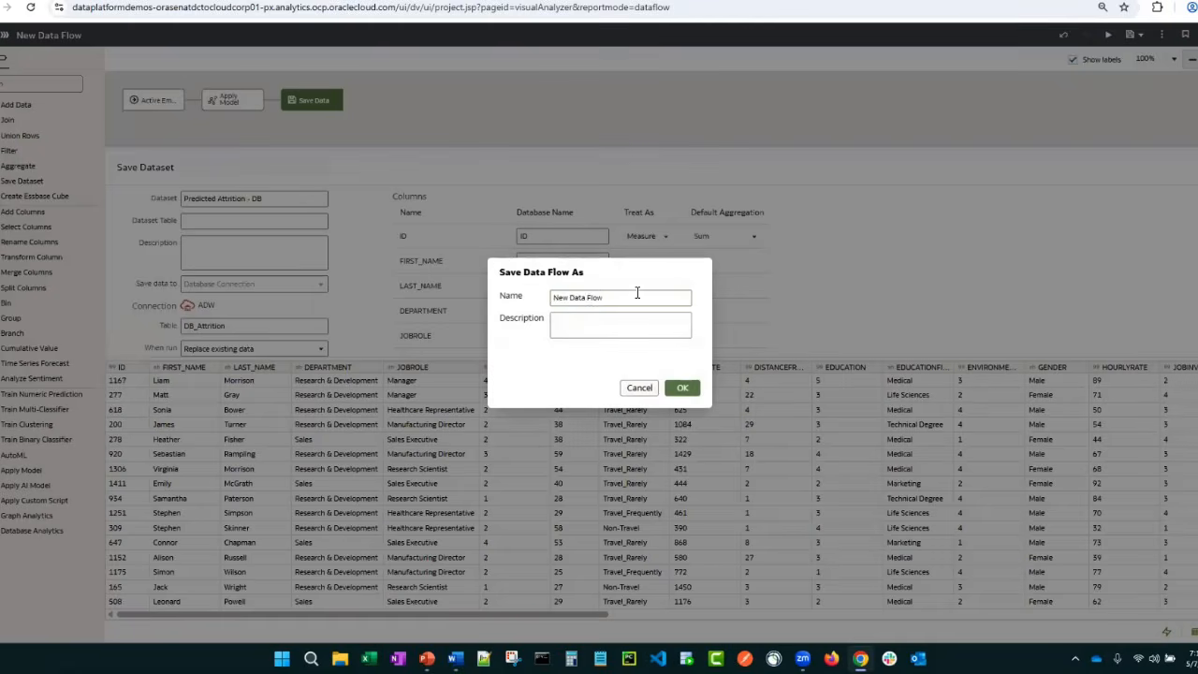
pyautogui.write('Apply OML MOdel')
pyautogui.click(680, 387)
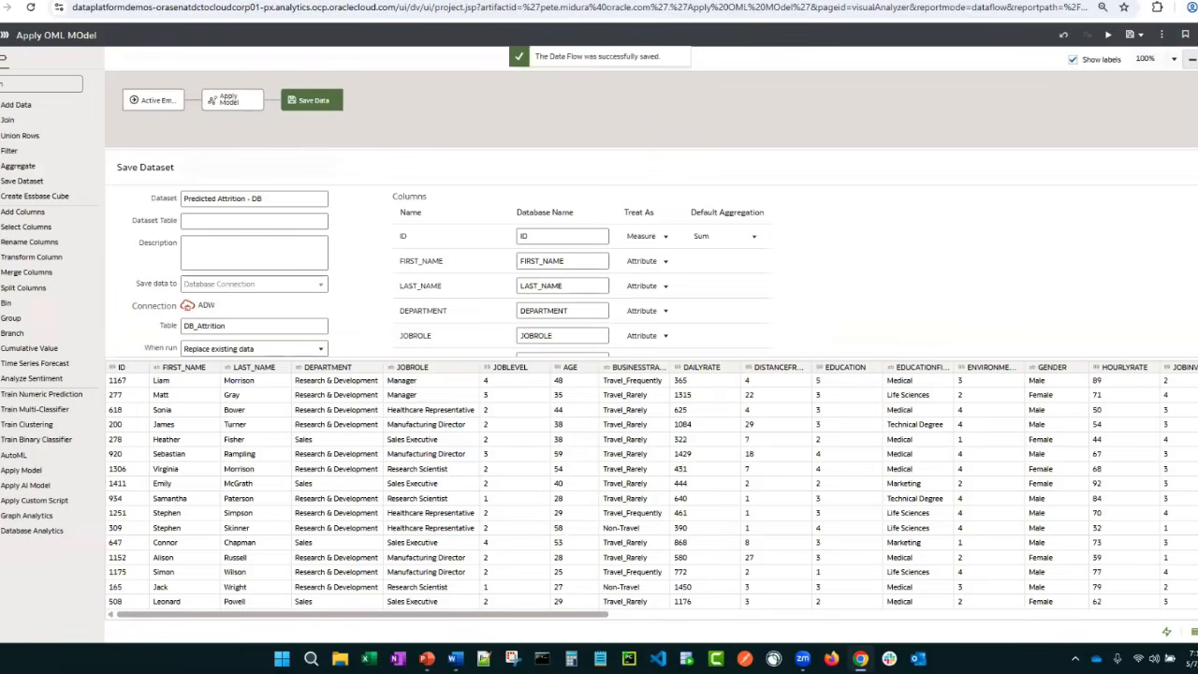
pyautogui.click(1107, 35)
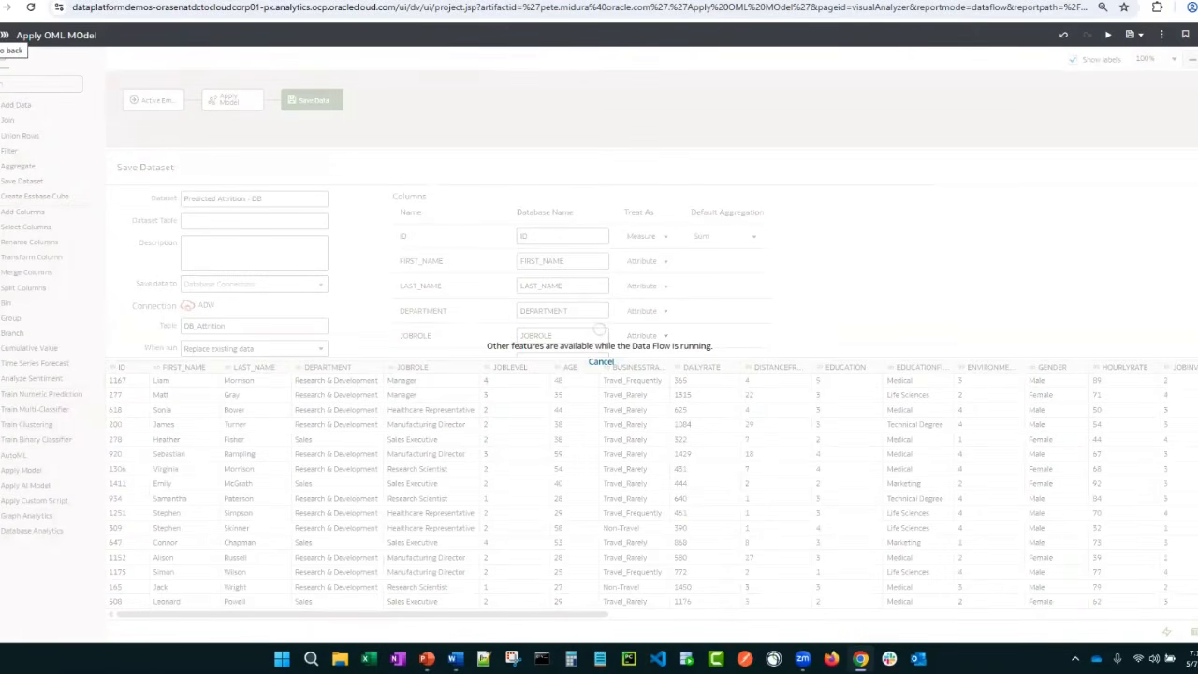
pyautogui.click(4, 35)
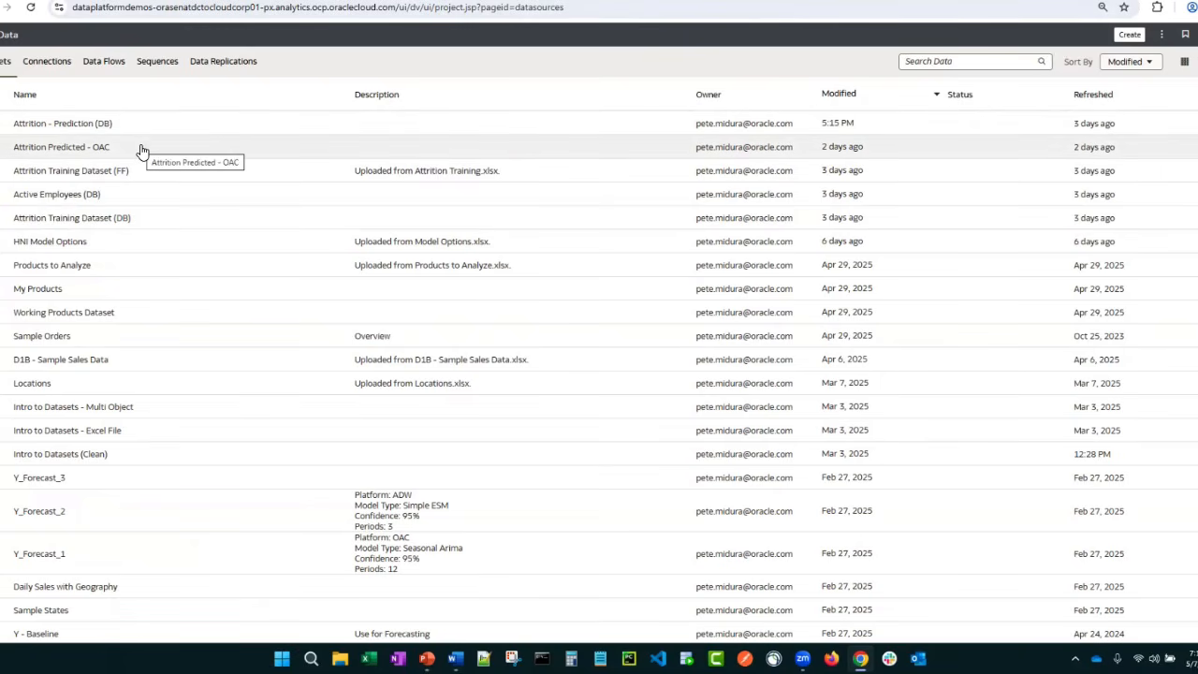
# Open the Day One and Beyond workbook from the home page and examine its Machine Learning canvas
pyautogui.click(120, 1)
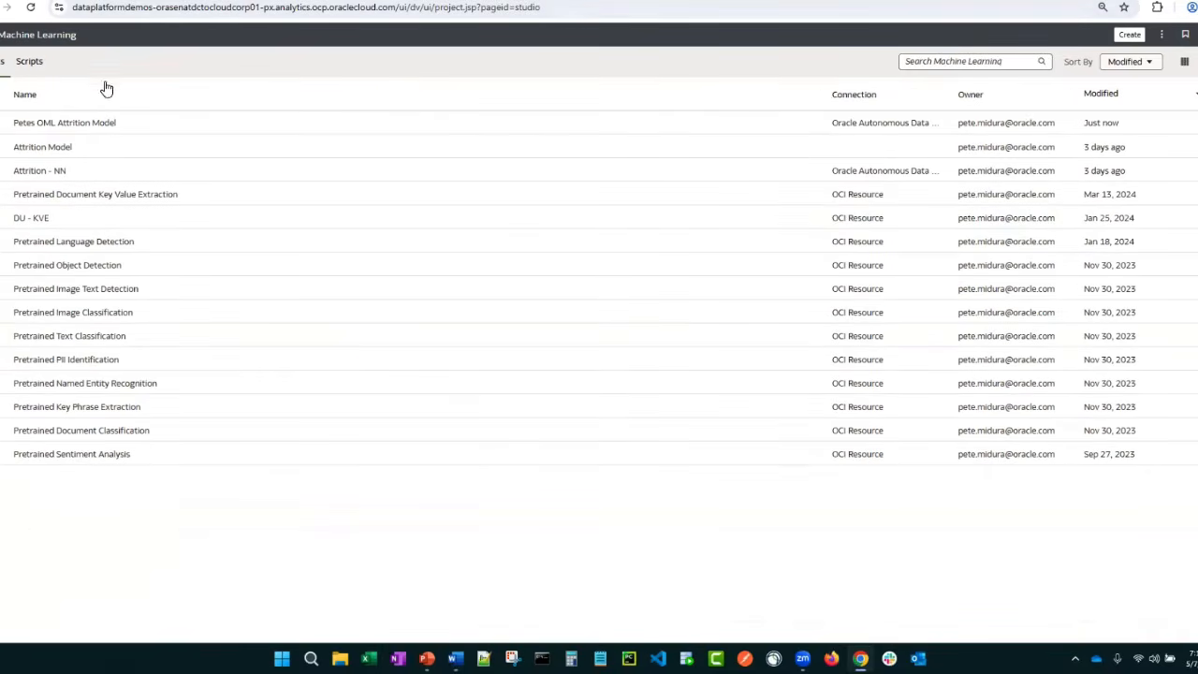
pyautogui.click(23, 75)
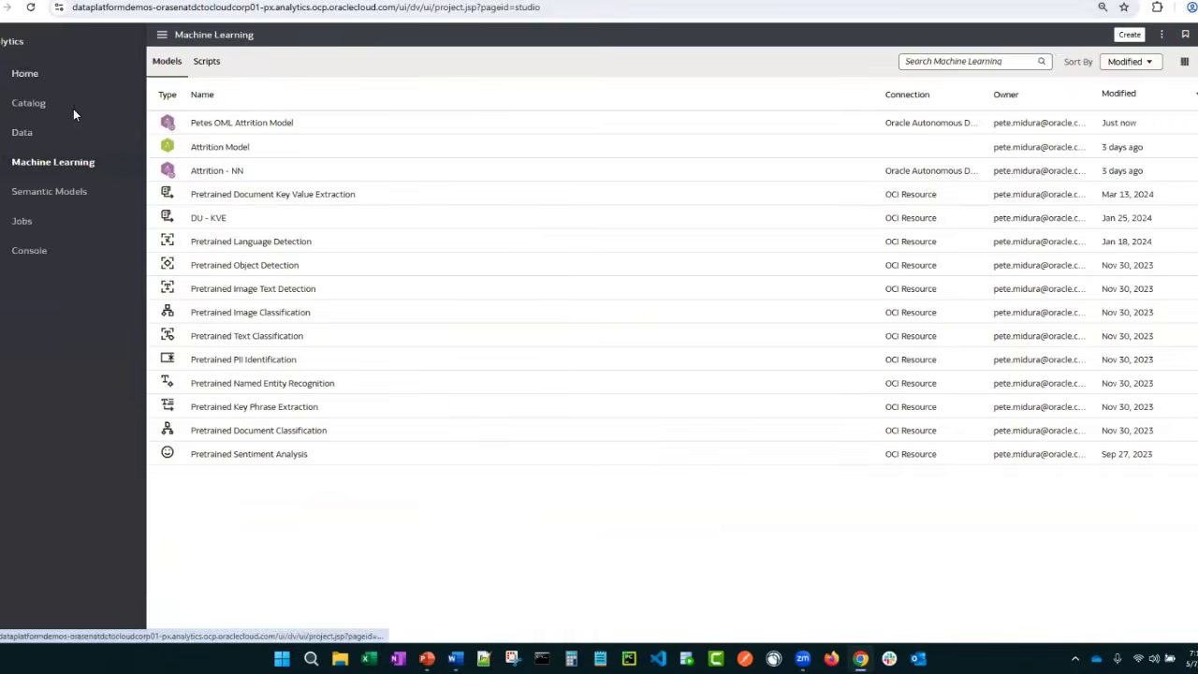
pyautogui.click(267, 202)
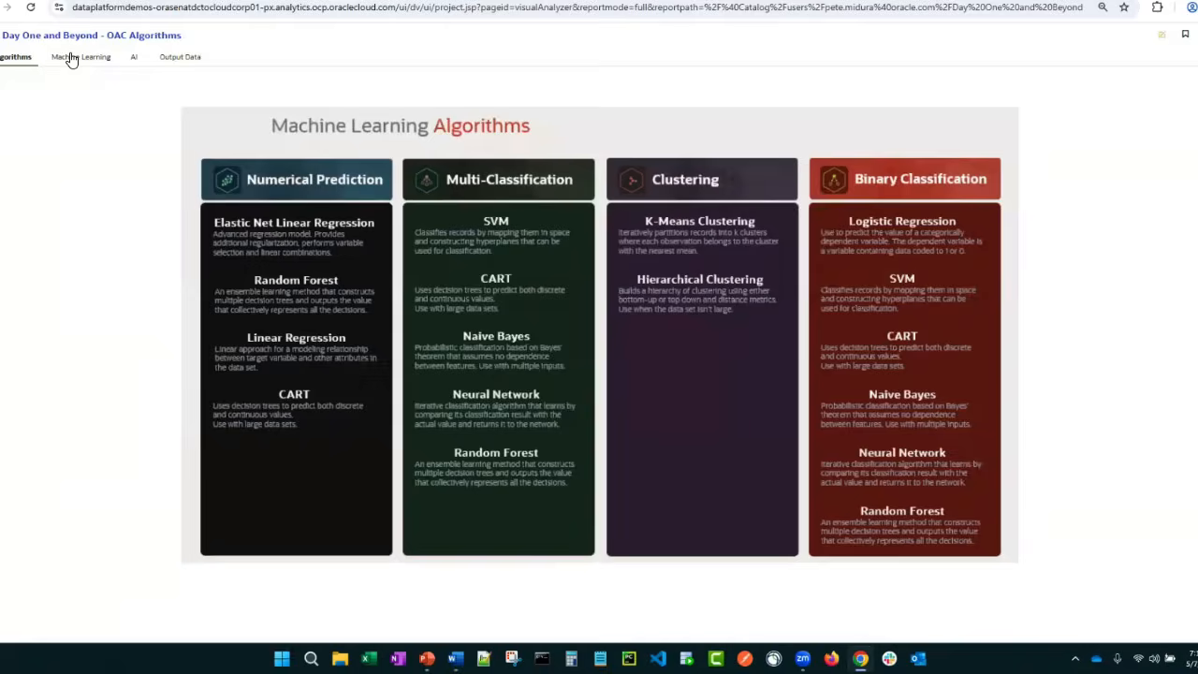
pyautogui.click(75, 57)
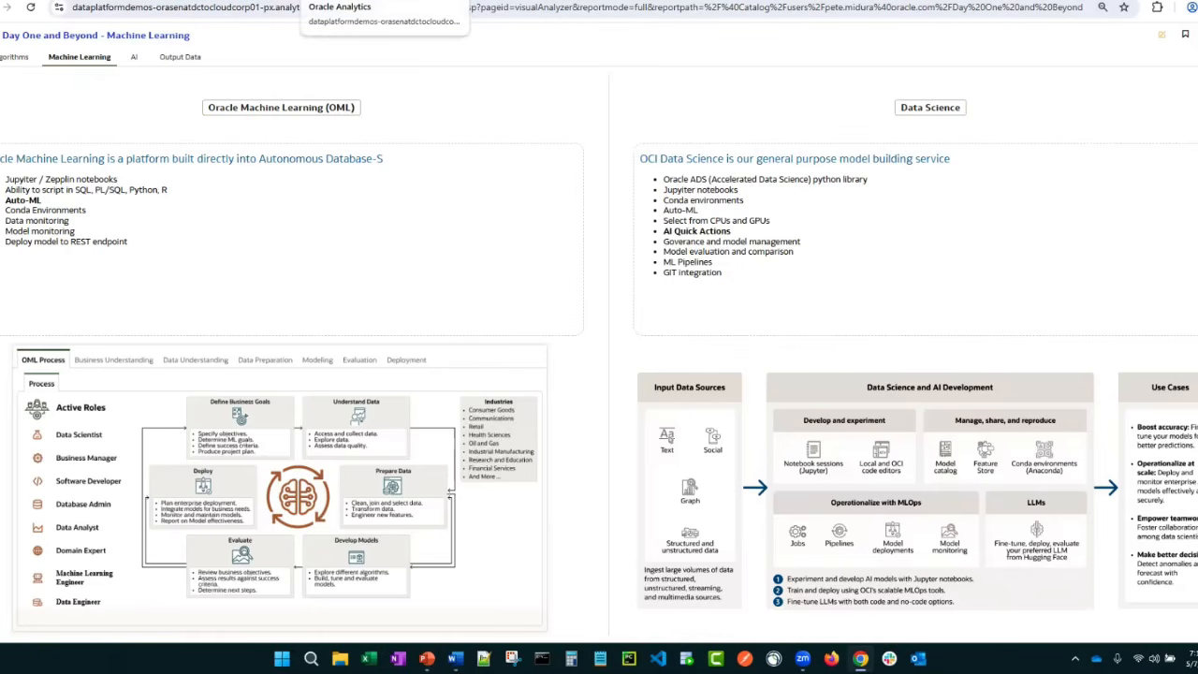
# Return to the data flows list and create a new data flow
pyautogui.click(367, 1)
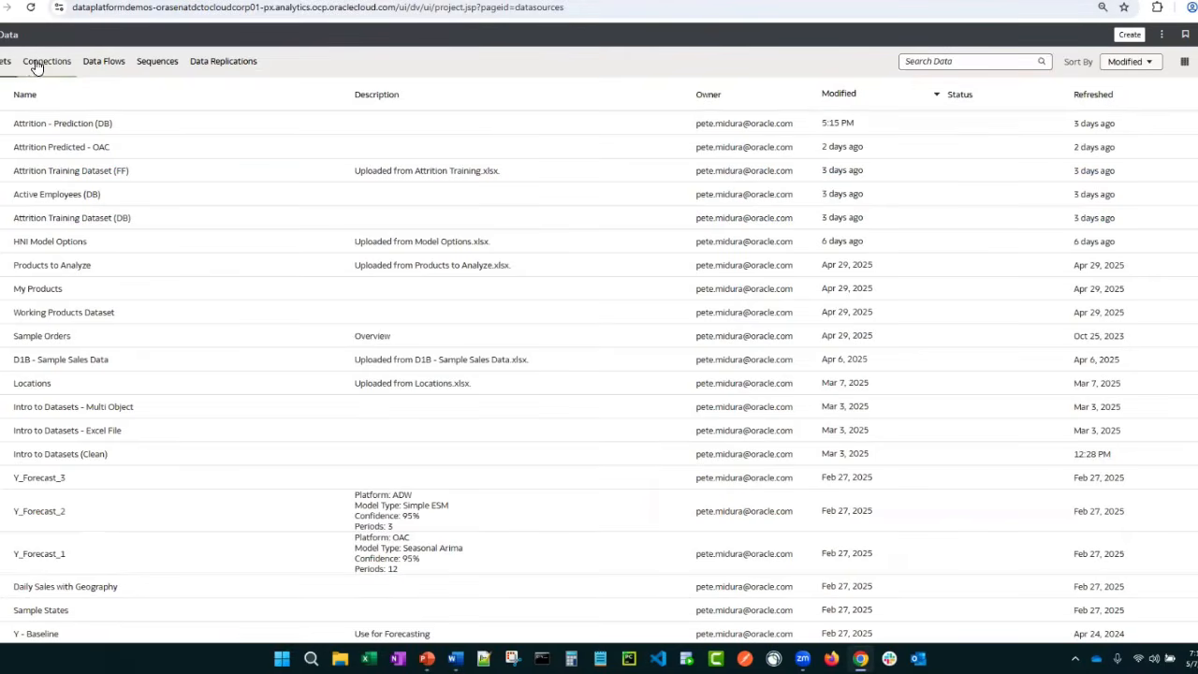
pyautogui.click(103, 63)
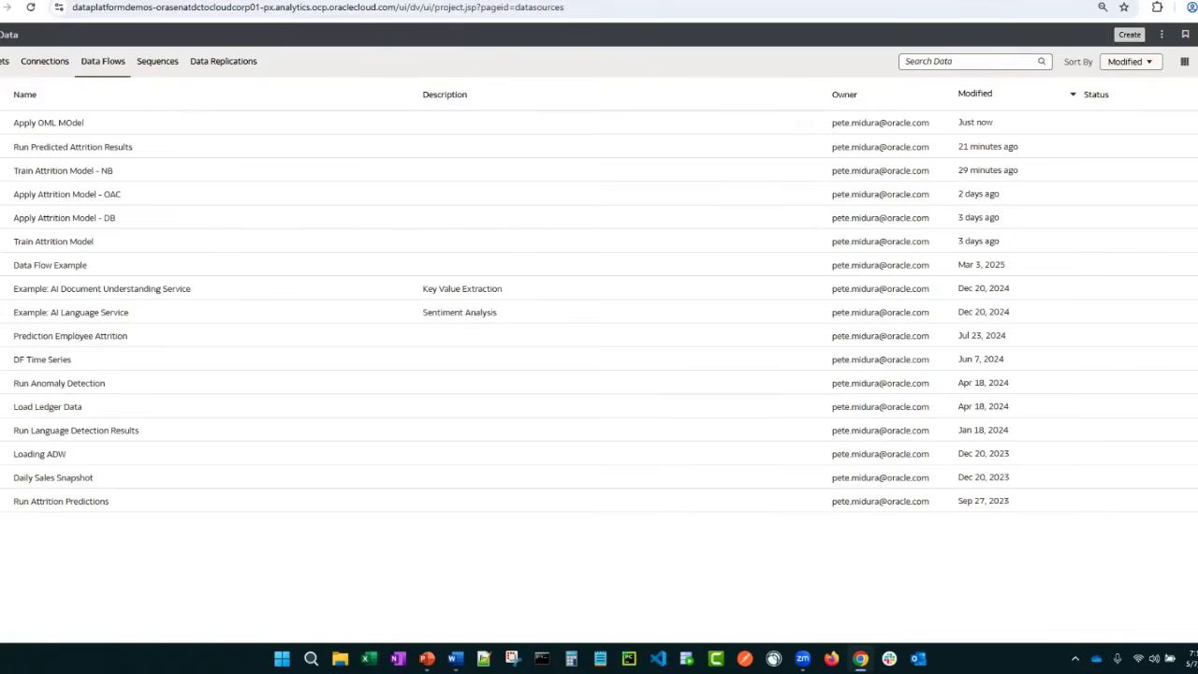
pyautogui.click(1130, 34)
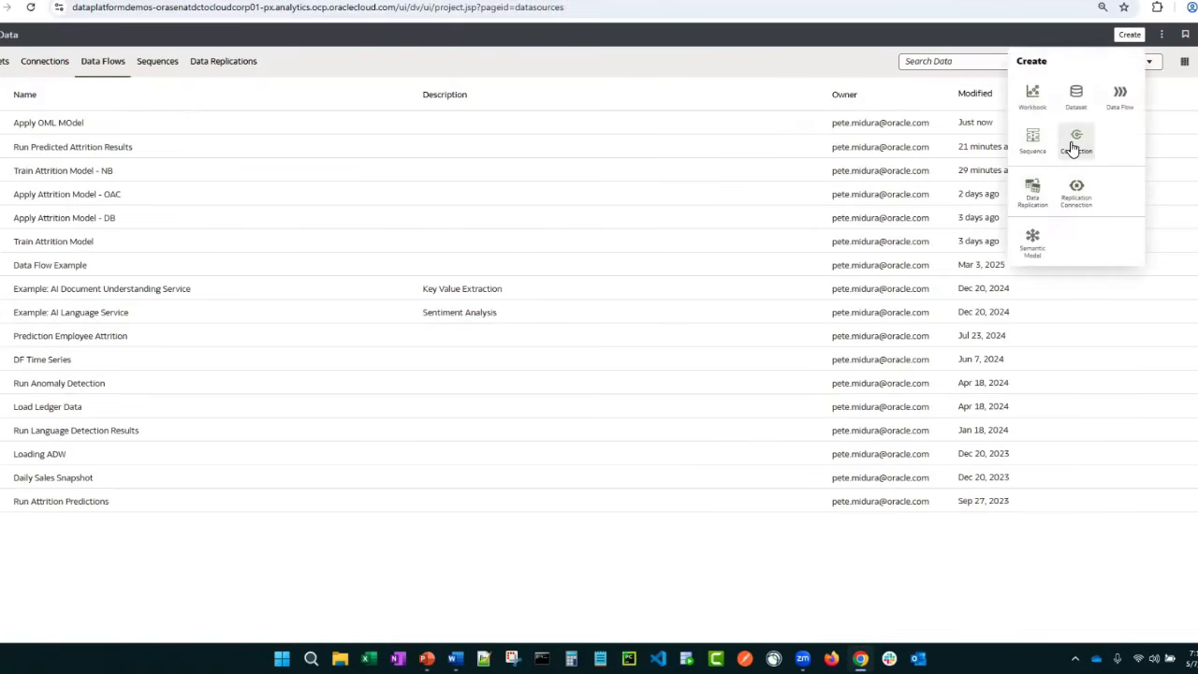
pyautogui.click(1119, 97)
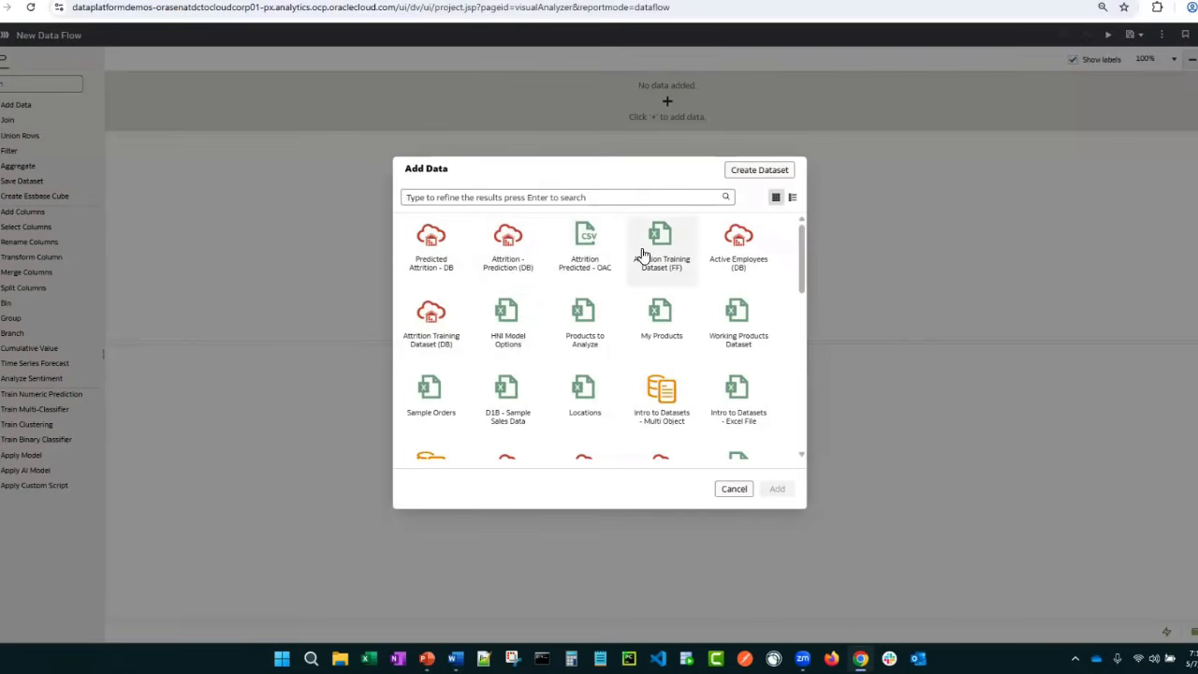
pyautogui.click(738, 238)
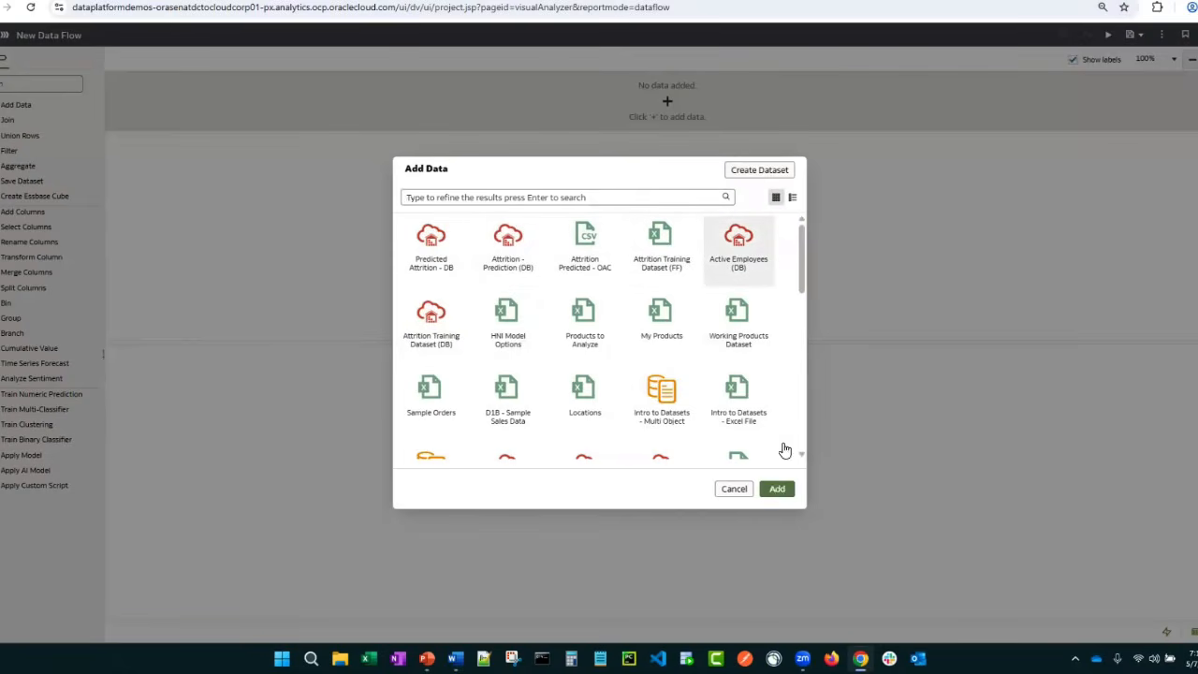
pyautogui.click(777, 489)
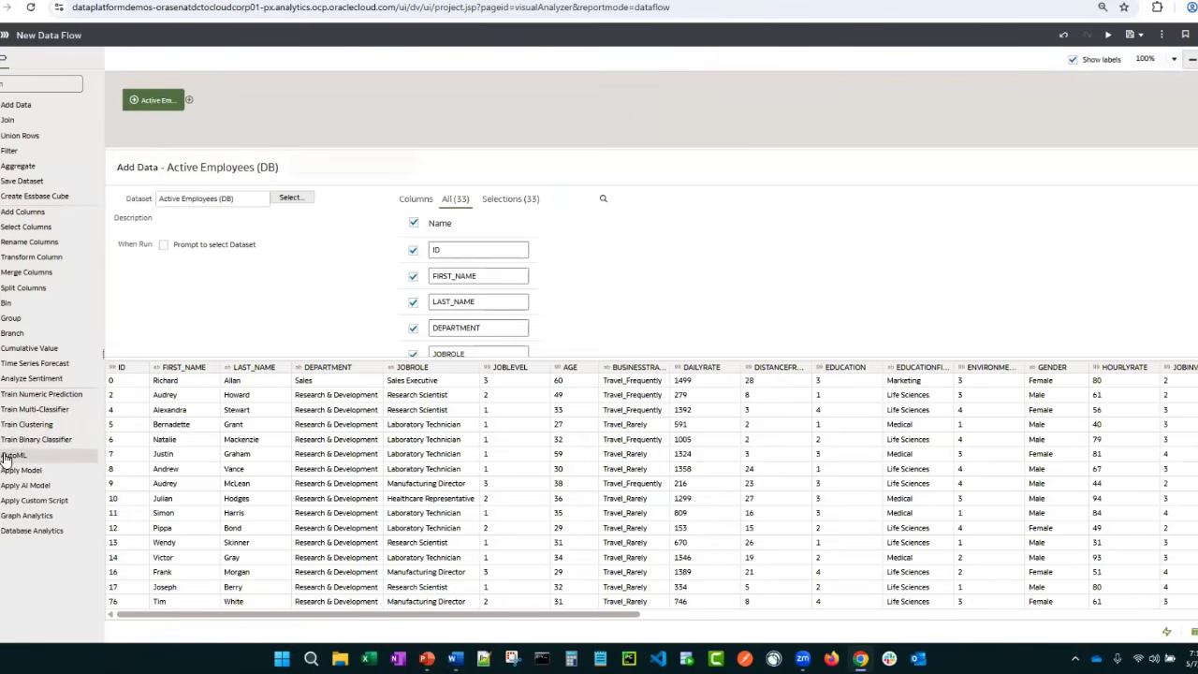
pyautogui.moveTo(15, 455); pyautogui.dragTo(192, 100)
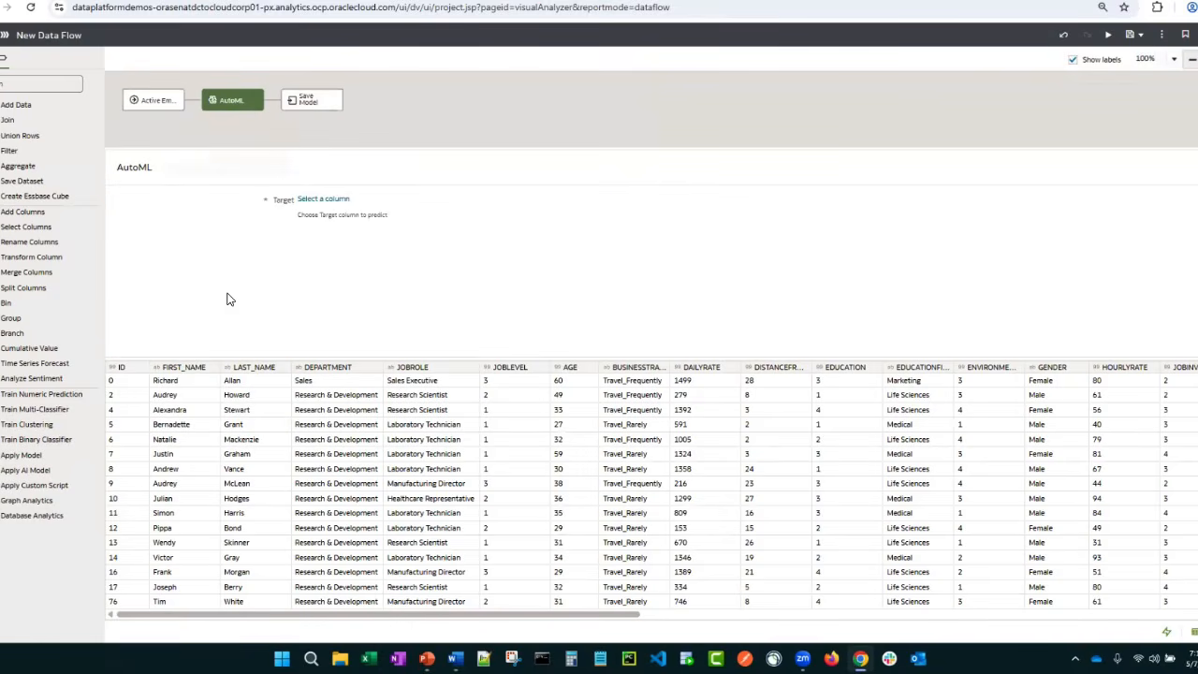
pyautogui.click(252, 102)
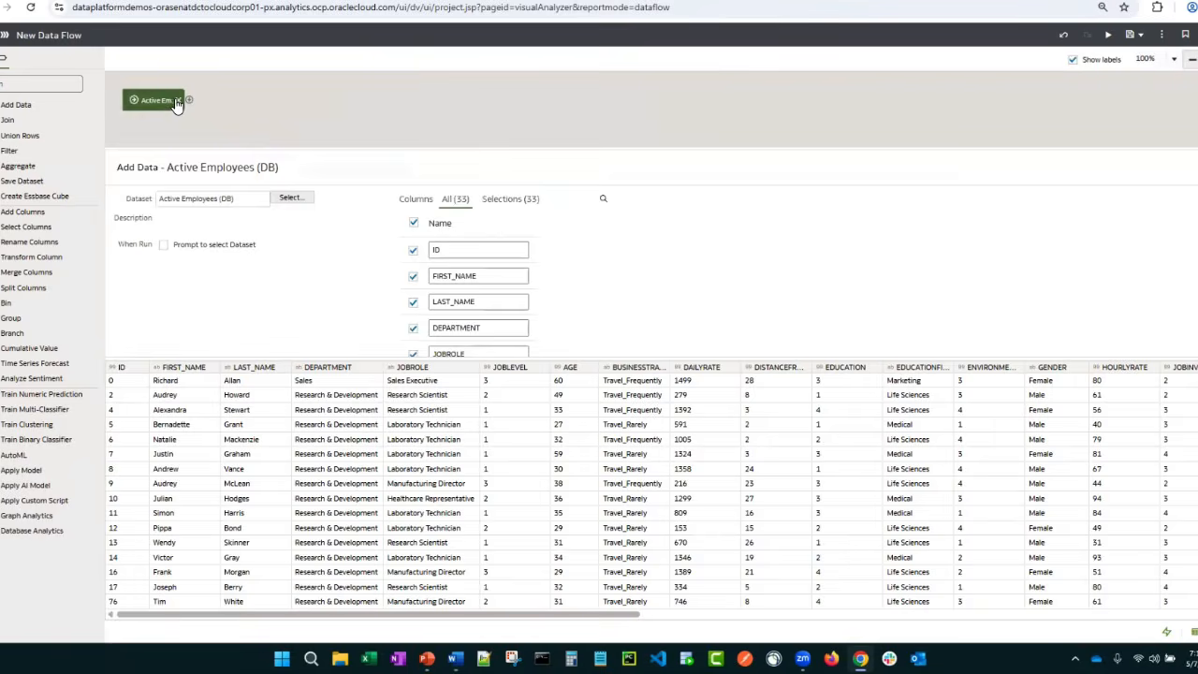
pyautogui.click(177, 102)
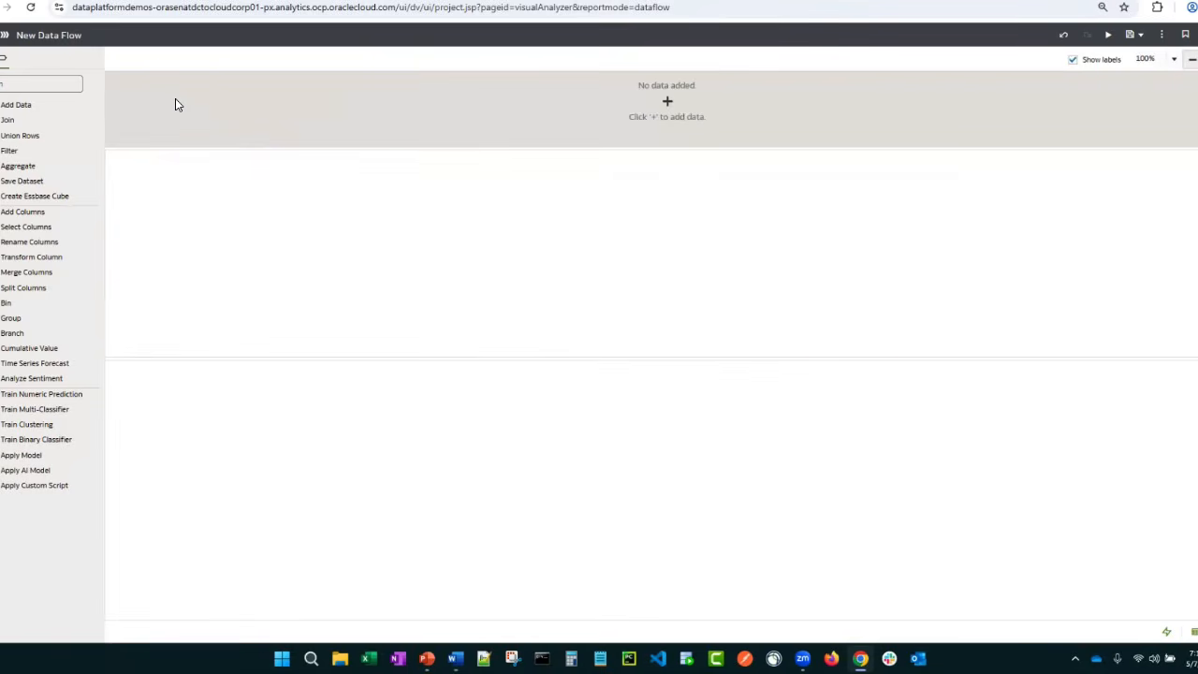
# Add the Attrition Training Dataset (DB) to the empty data flow
pyautogui.click(13, 106)
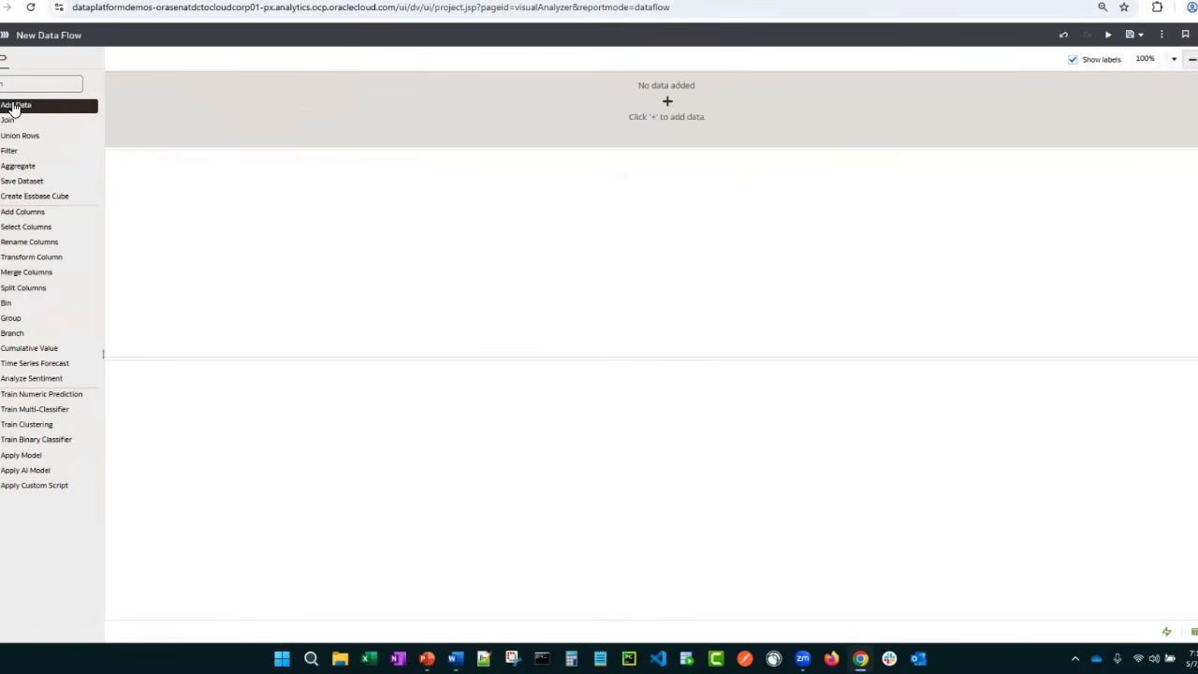
pyautogui.moveTo(13, 107); pyautogui.dragTo(162, 107)
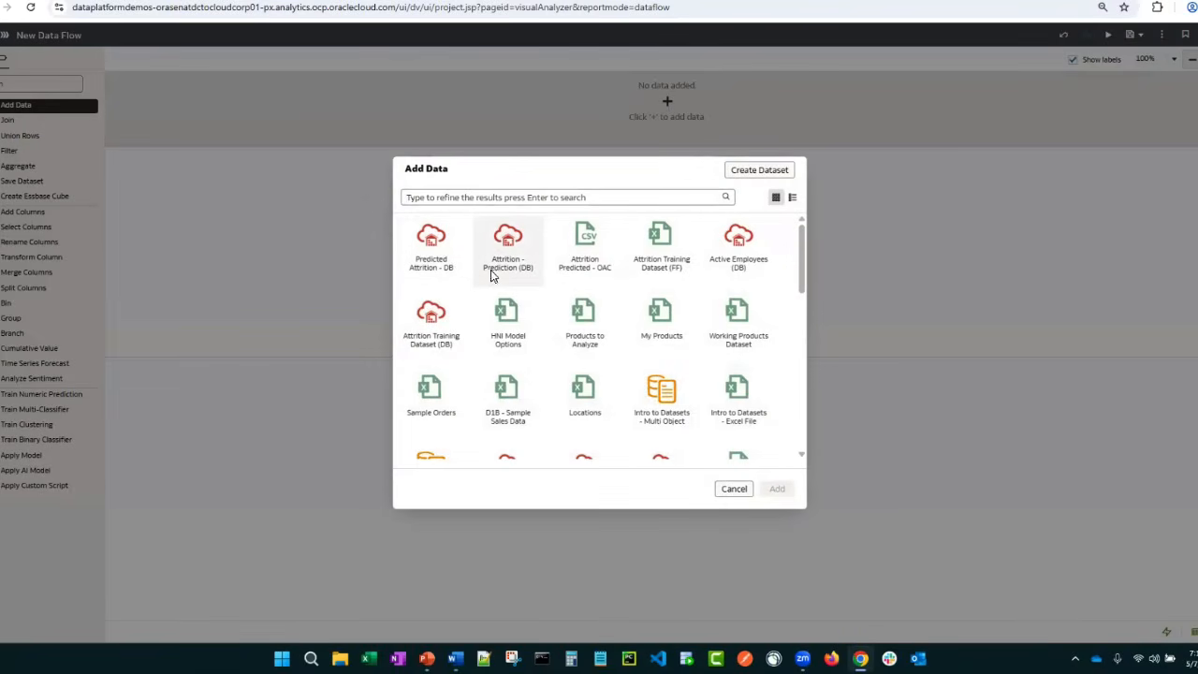
pyautogui.click(431, 323)
pyautogui.click(776, 488)
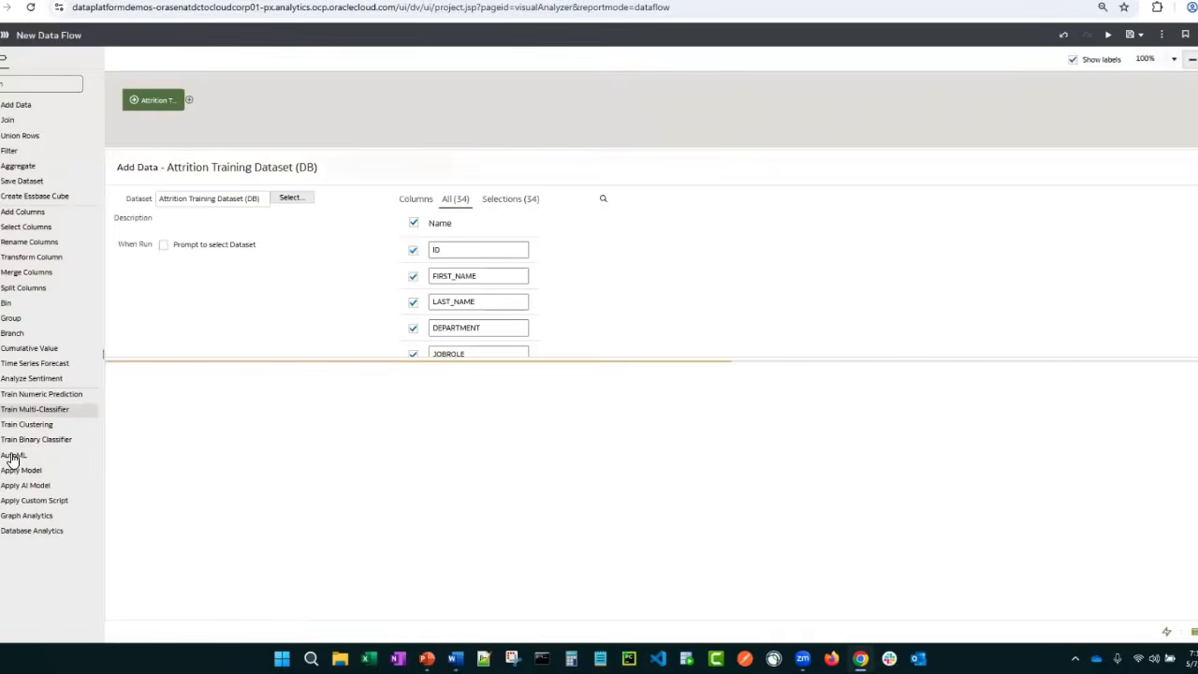
# Add an AutoML step with ATTRITION as its target column and review the model ranking metric options
pyautogui.moveTo(132, 419); pyautogui.dragTo(198, 105)
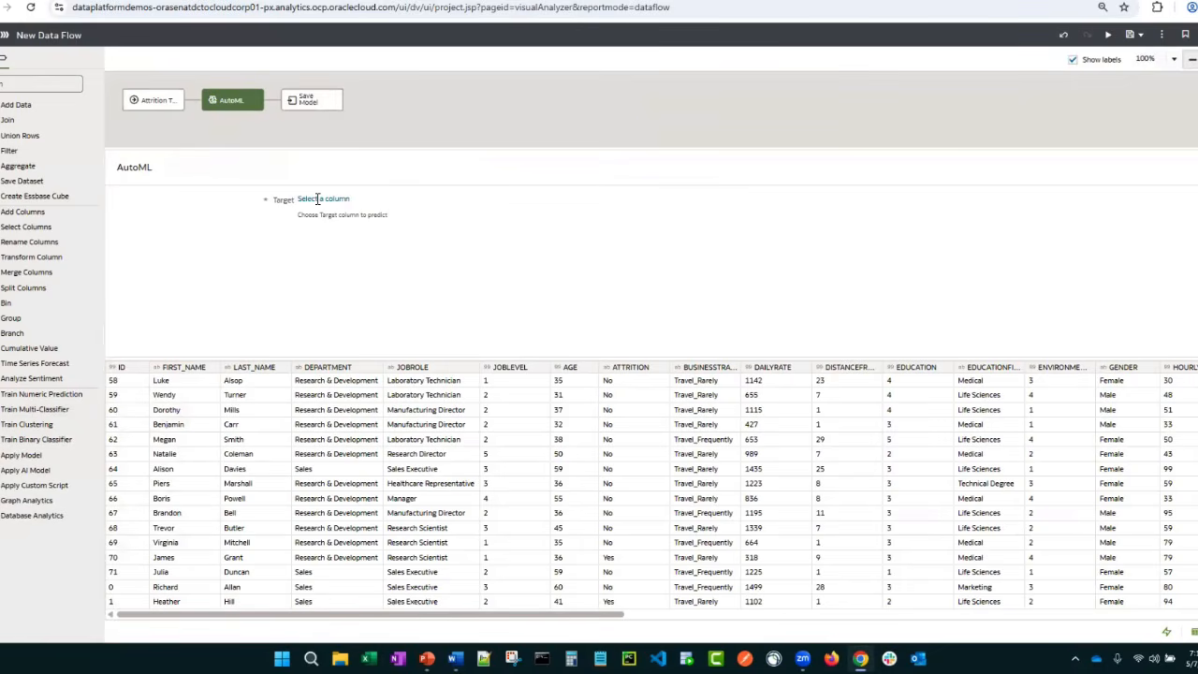
pyautogui.click(317, 200)
pyautogui.click(423, 334)
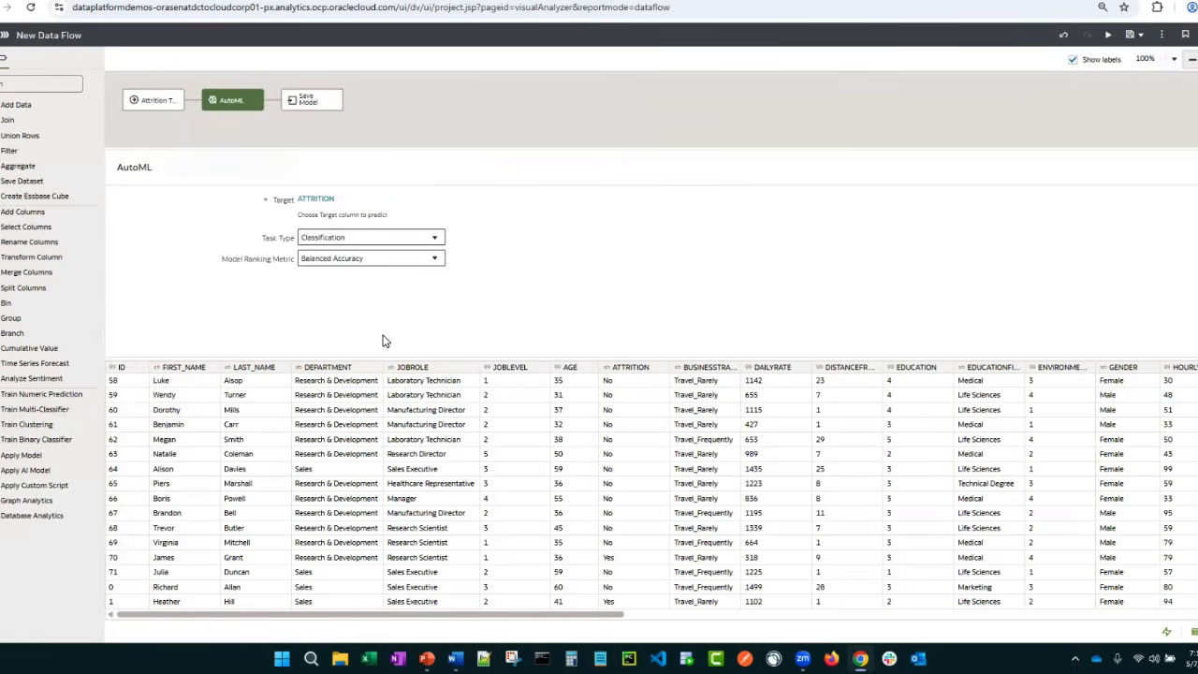
pyautogui.click(434, 260)
pyautogui.moveTo(440, 290)
pyautogui.mouseDown()
pyautogui.moveTo(447, 354)
pyautogui.moveTo(442, 286)
pyautogui.mouseUp()
pyautogui.click(410, 280)
# Review the Save Model step's settings and leave the AutoML data flow without saving
pyautogui.click(312, 101)
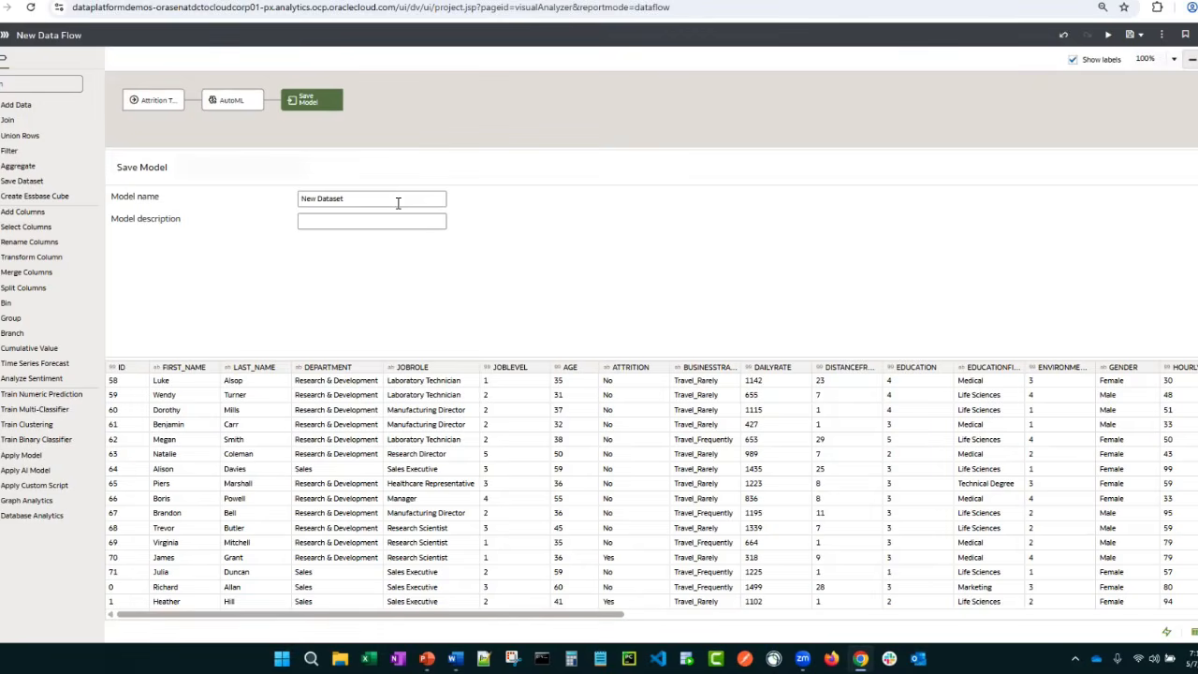
pyautogui.hotkey('alt', 'Tab')
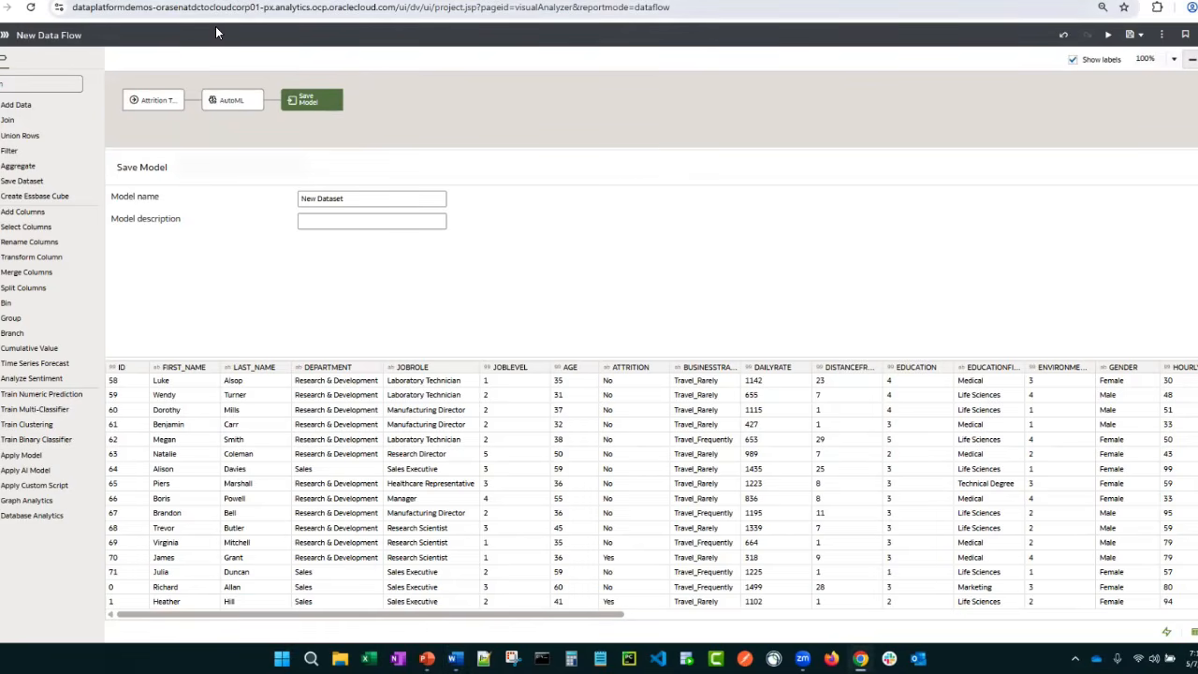
pyautogui.click(2, 34)
pyautogui.click(595, 356)
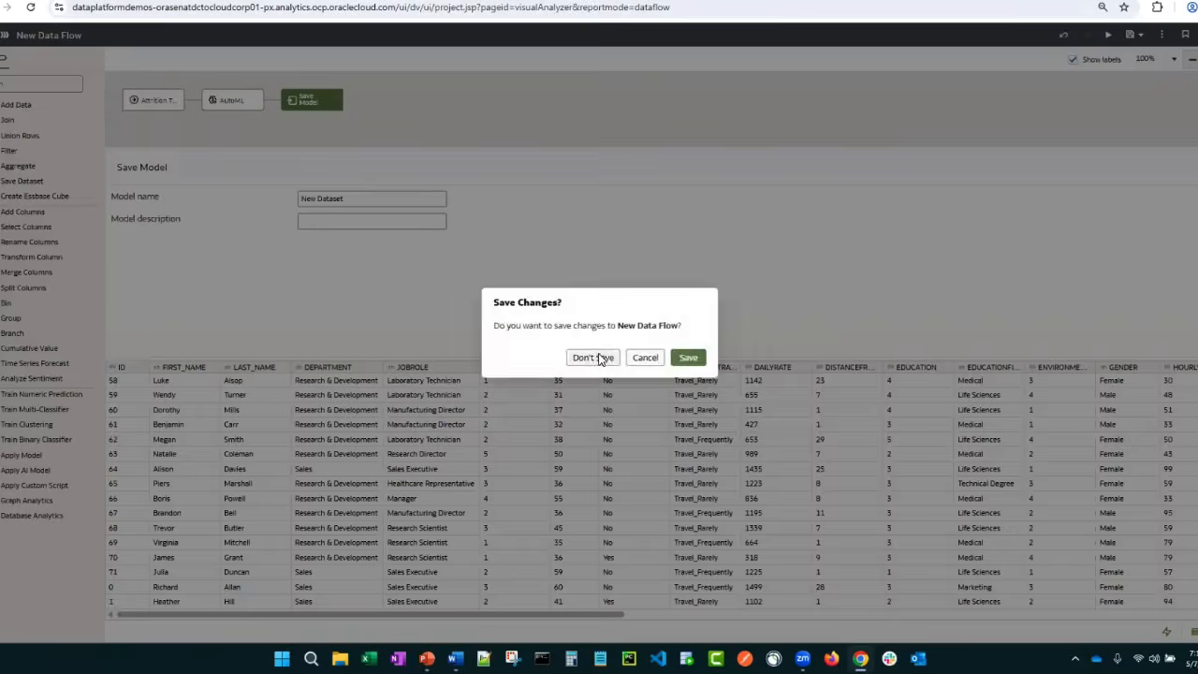
# Start a new OCI Resource connection and set it to connect using Resource Principal
pyautogui.click(1130, 35)
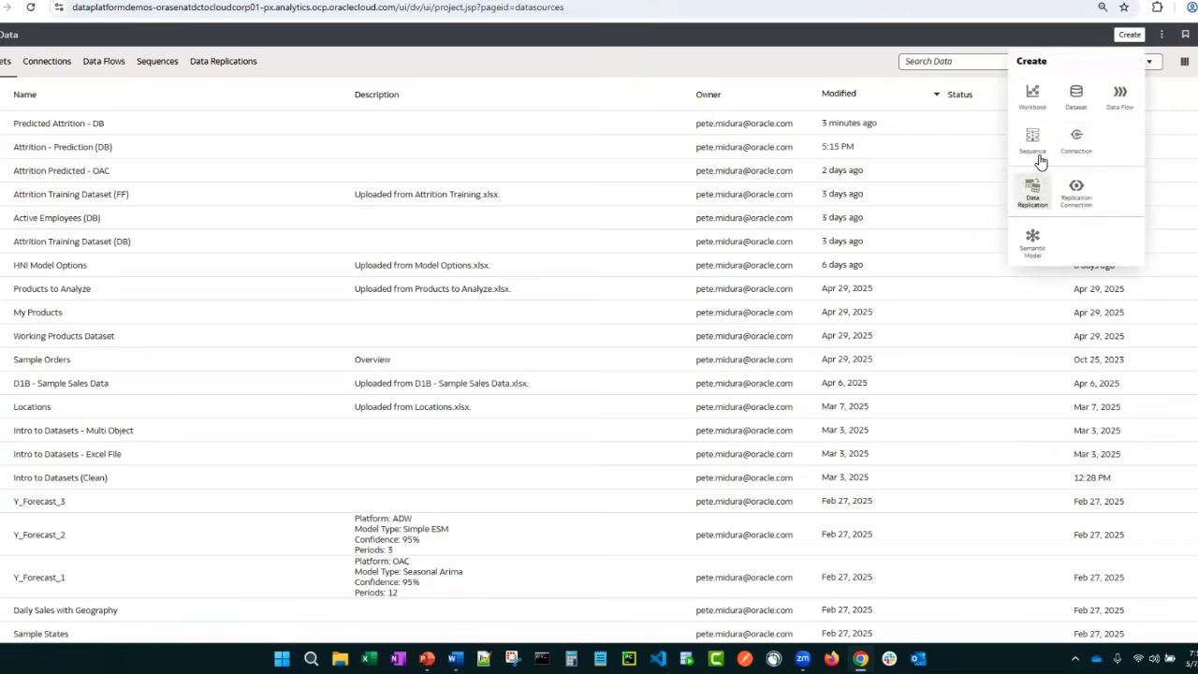
pyautogui.click(1080, 150)
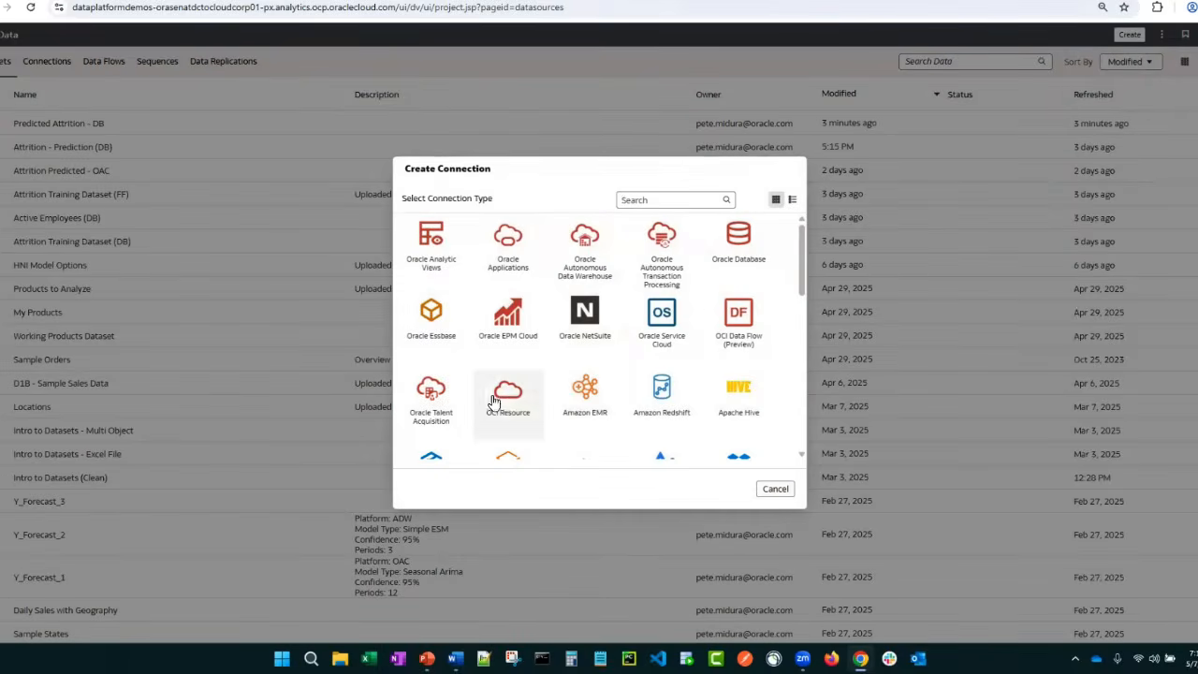
pyautogui.click(510, 395)
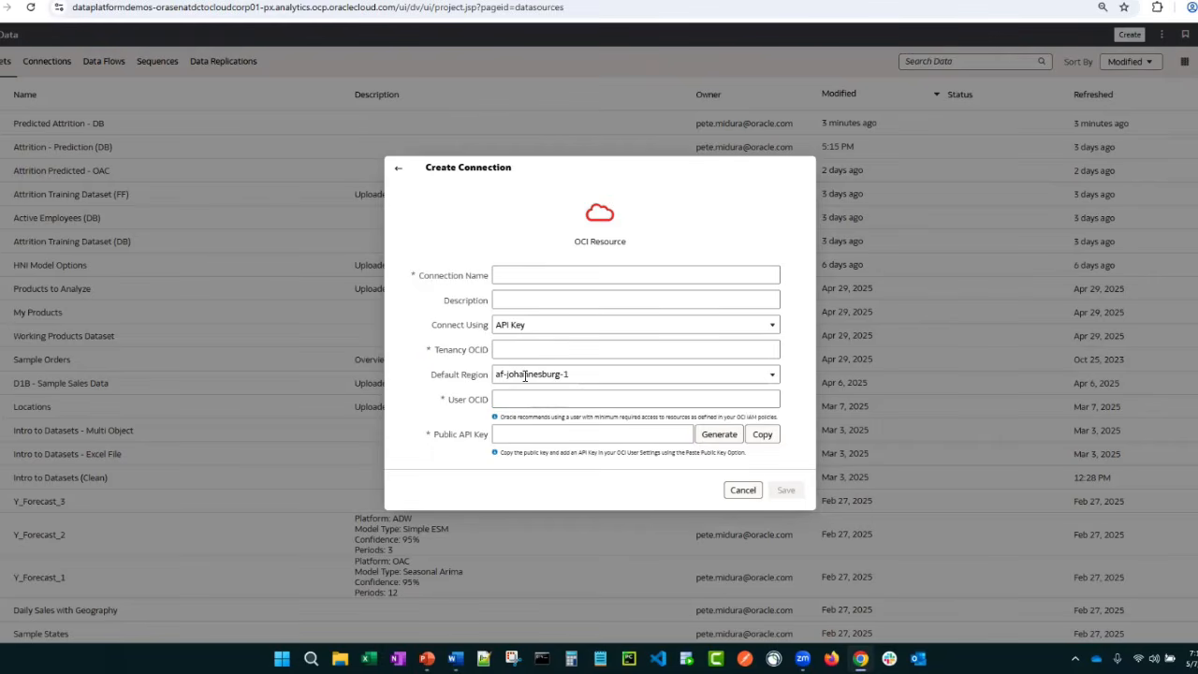
pyautogui.click(535, 326)
pyautogui.click(538, 355)
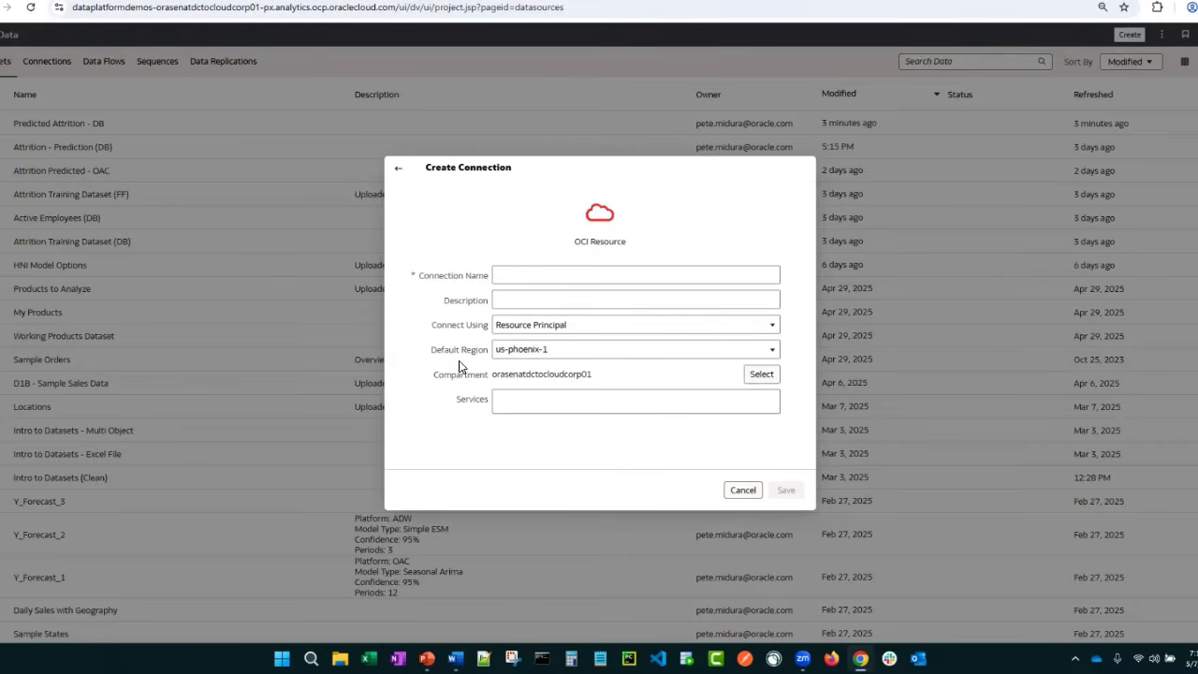
# Add the Data Science, Document Understanding, Functions, Language, Object Storage and Vision services to the OCI Resource connection
pyautogui.click(517, 407)
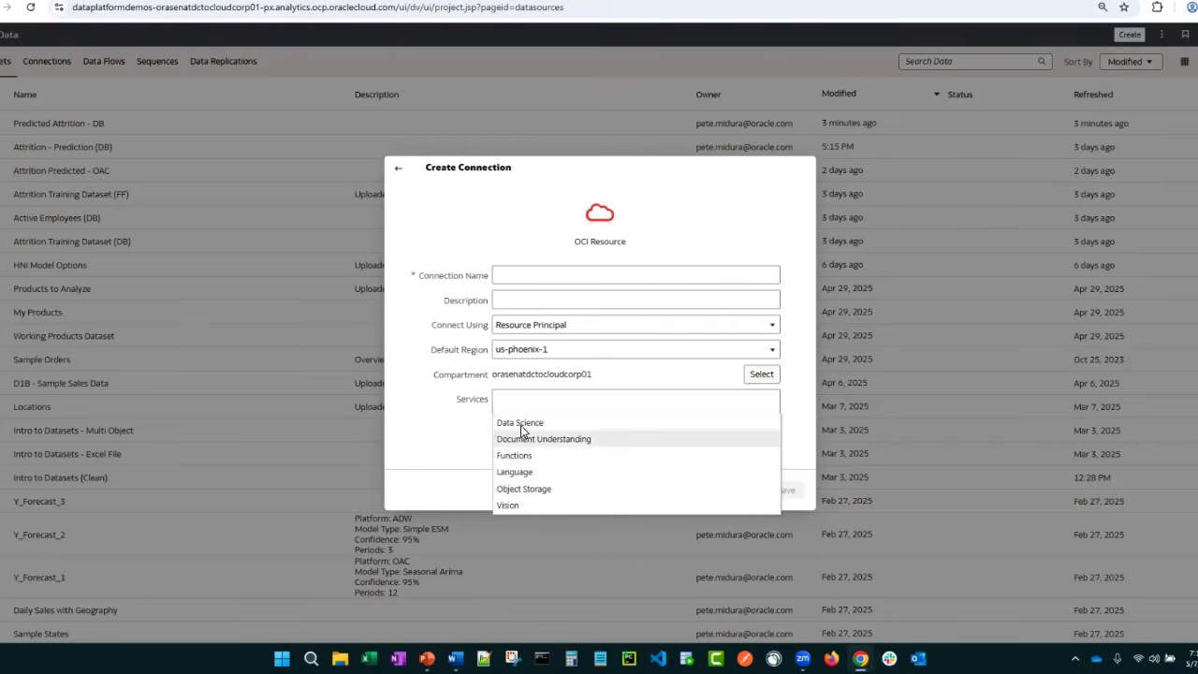
pyautogui.click(523, 424)
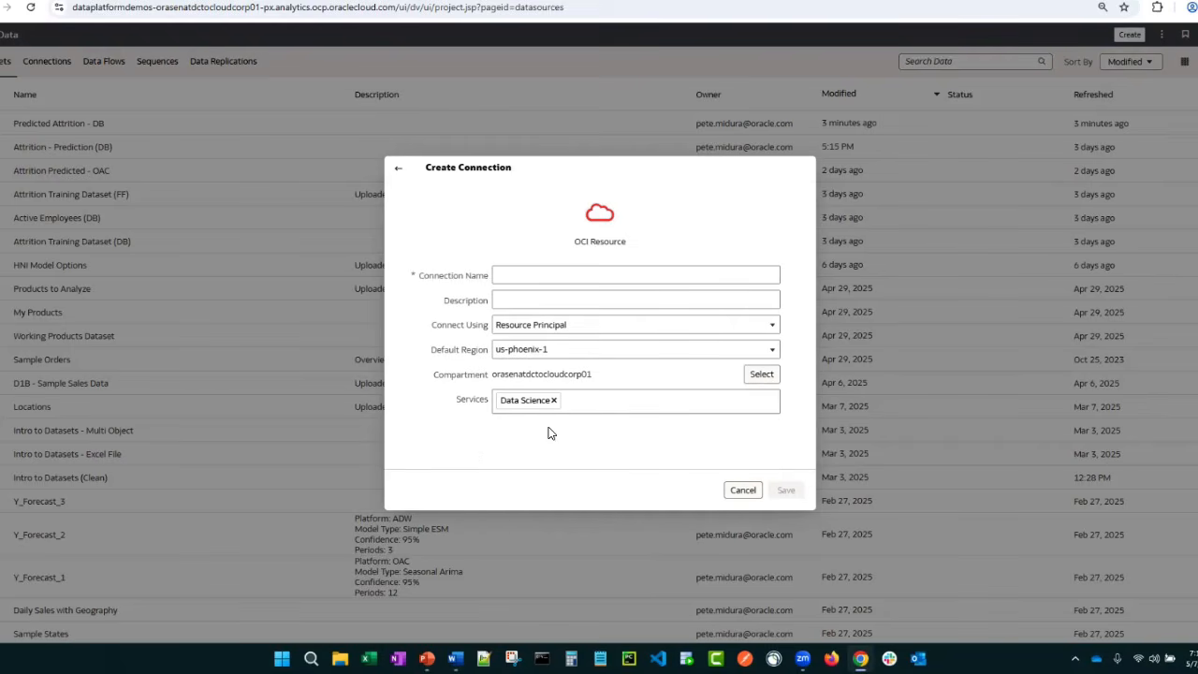
pyautogui.click(596, 404)
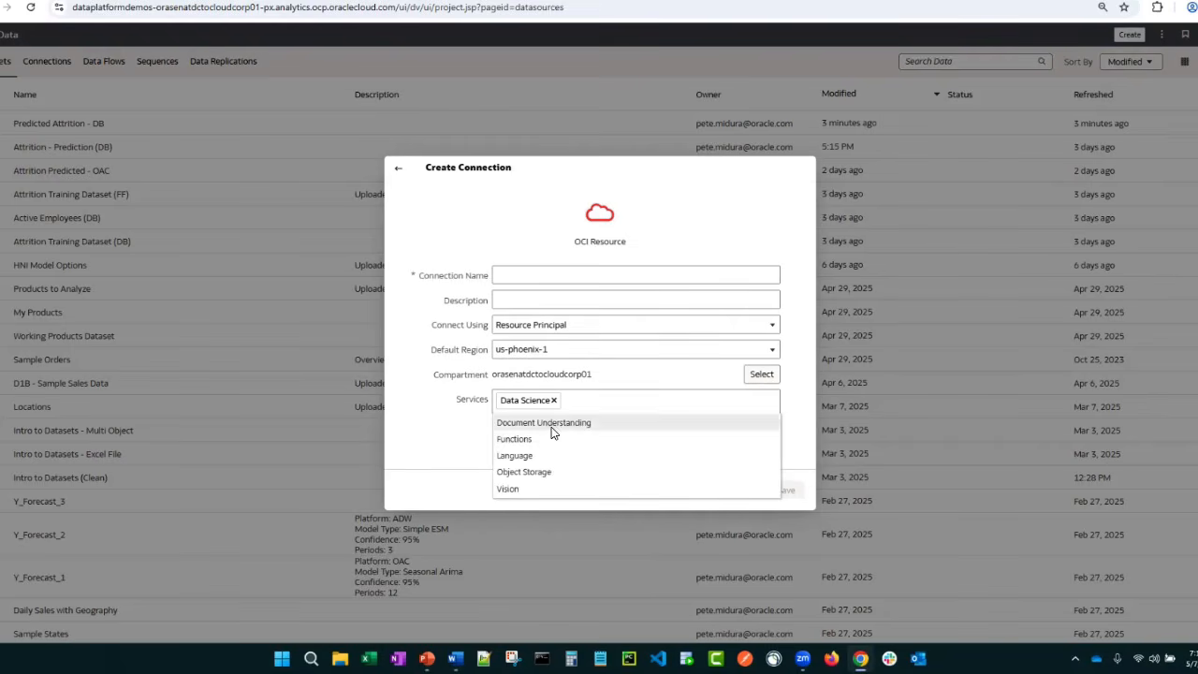
pyautogui.click(553, 423)
pyautogui.click(702, 402)
pyautogui.click(622, 423)
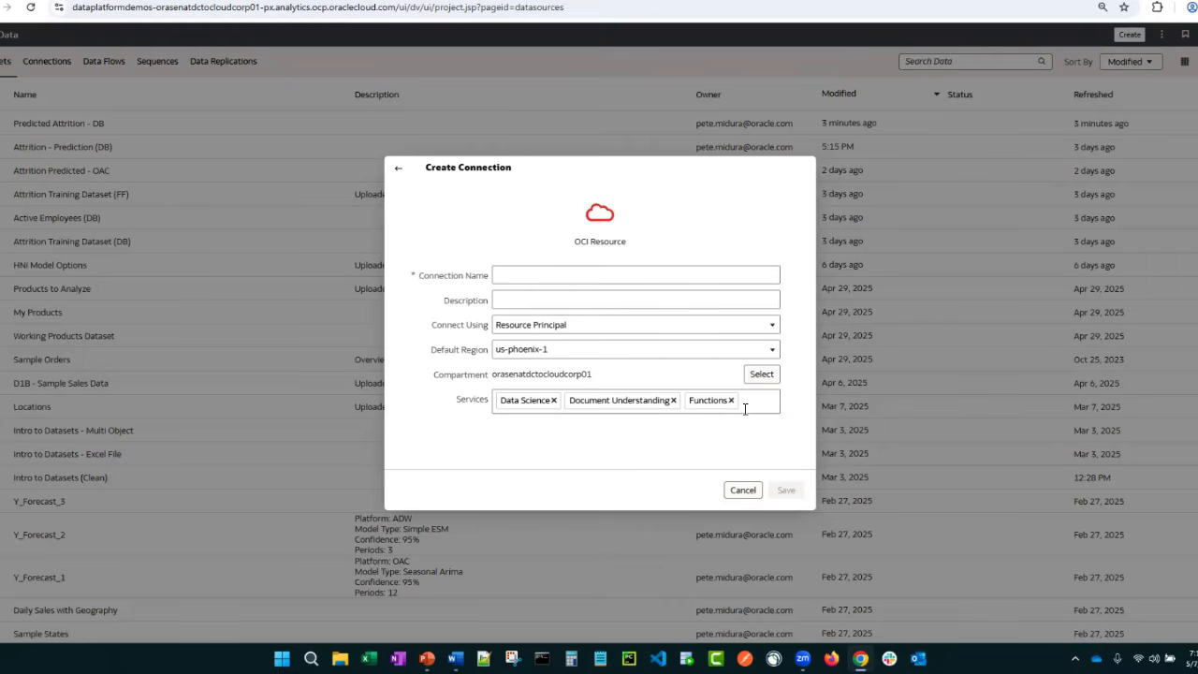
pyautogui.click(728, 423)
pyautogui.click(546, 421)
pyautogui.click(673, 423)
pyautogui.click(555, 443)
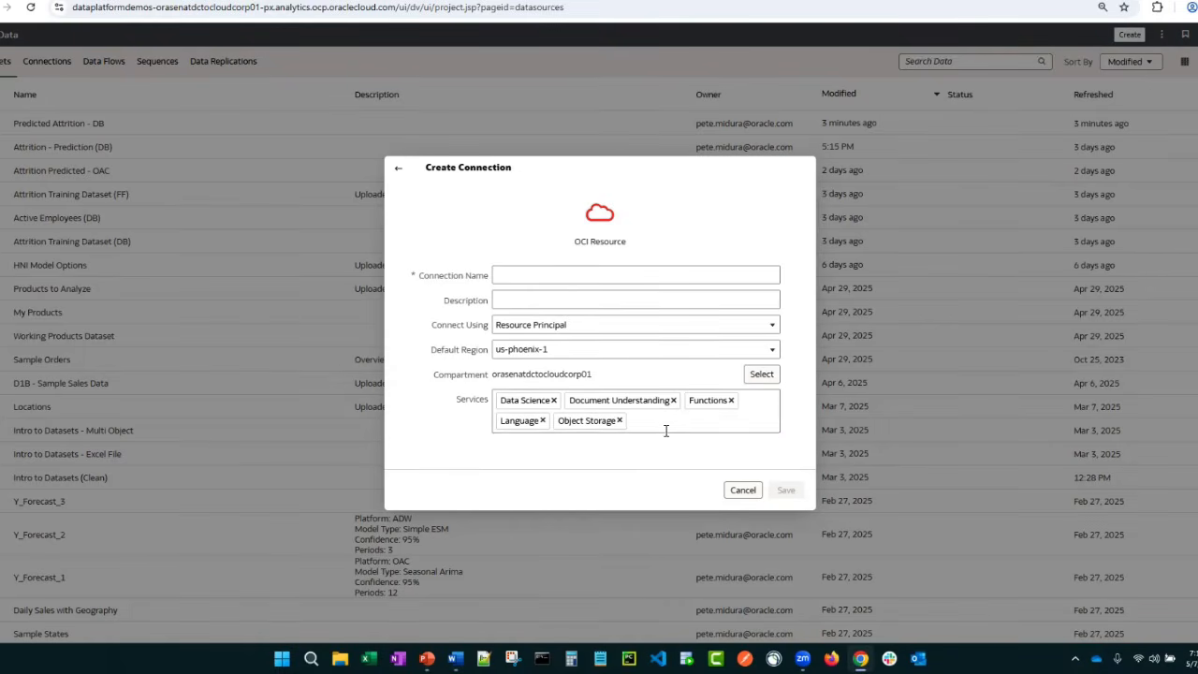
pyautogui.click(666, 426)
pyautogui.click(606, 440)
# Set the connection to use API Key to review its required fields, and discard the new connection
pyautogui.click(544, 330)
pyautogui.click(533, 345)
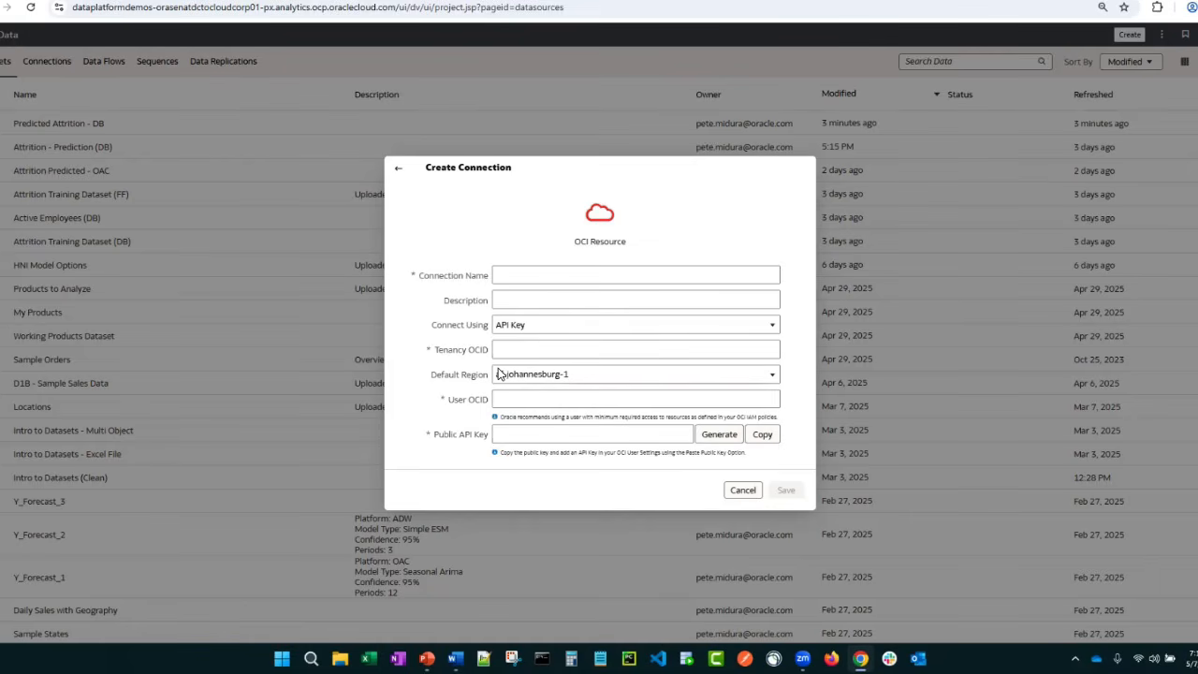
pyautogui.click(741, 490)
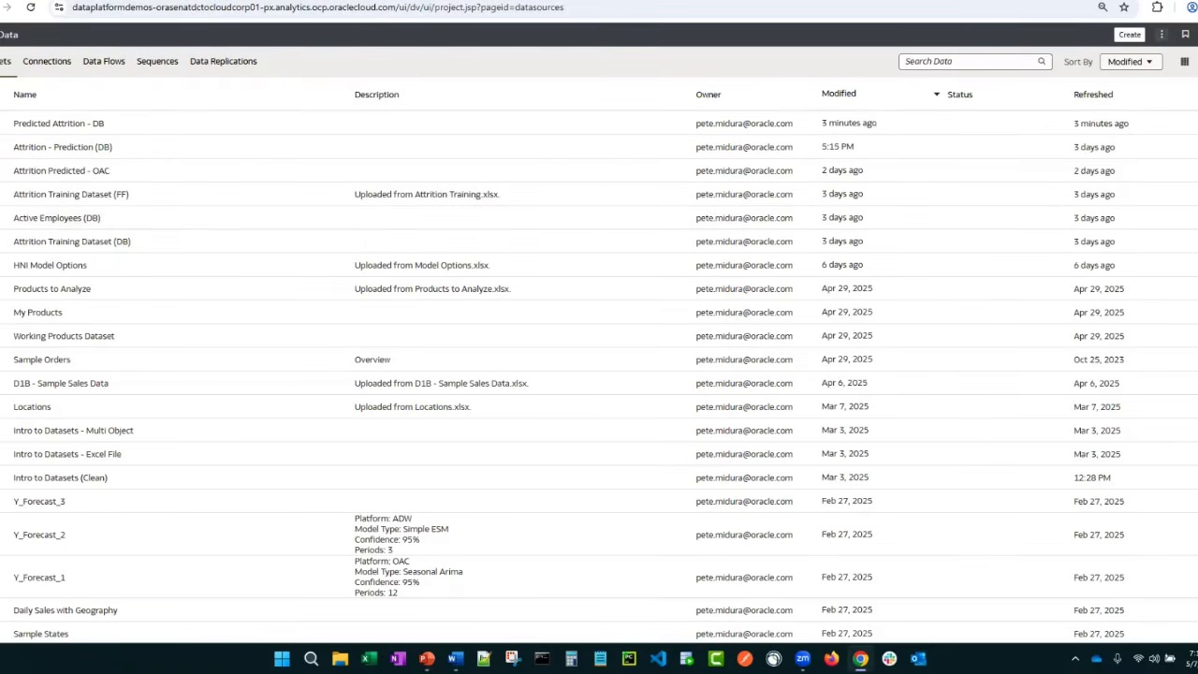
# Start registering a machine learning model from the Access to AI Services connection and select the root compartment orasenatdctocloudcorp01
pyautogui.click(1161, 33)
pyautogui.moveTo(1113, 91)
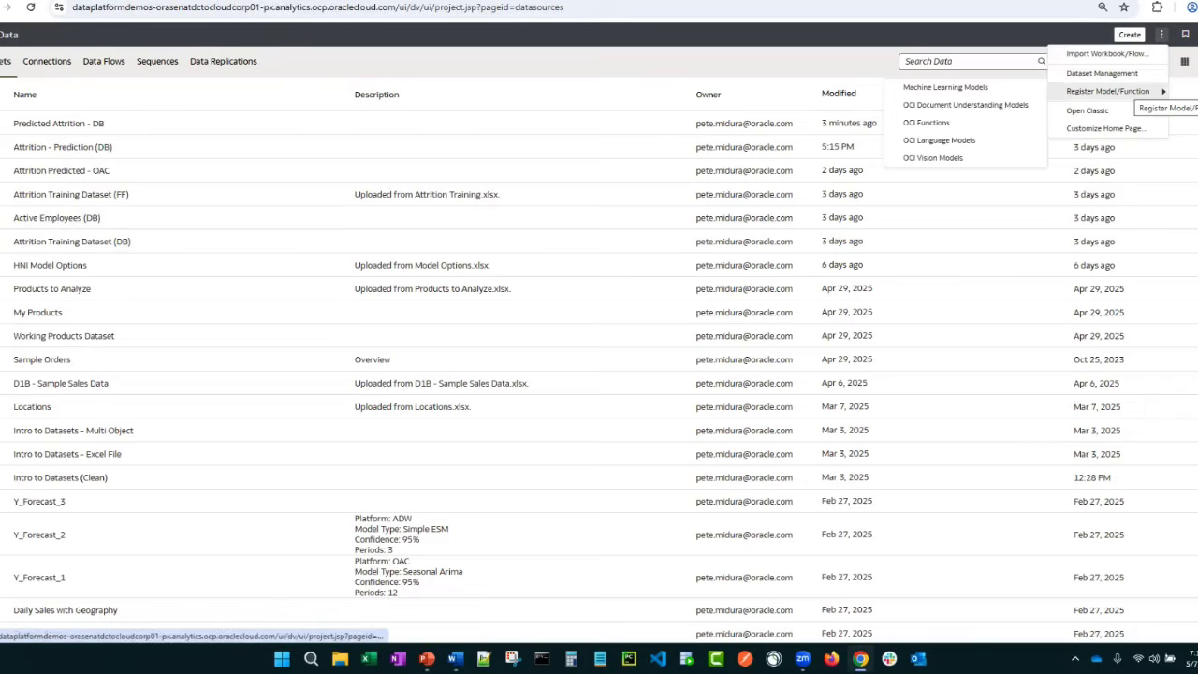
pyautogui.click(975, 91)
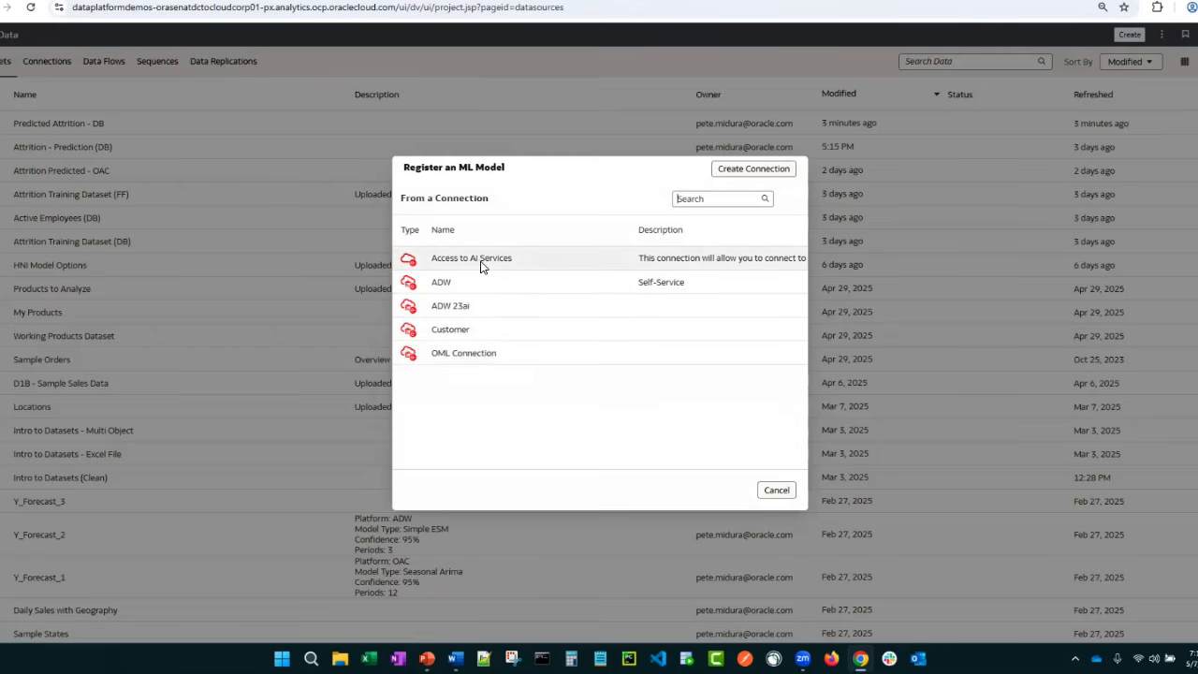
pyautogui.click(477, 267)
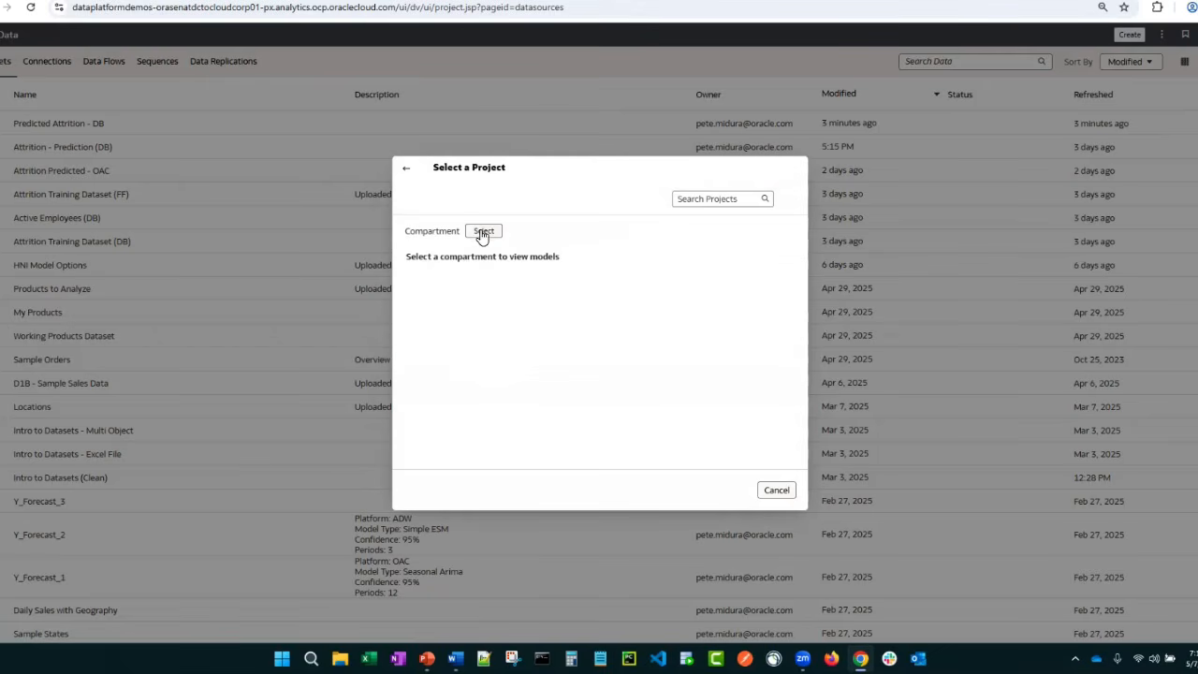
pyautogui.click(482, 230)
pyautogui.click(526, 286)
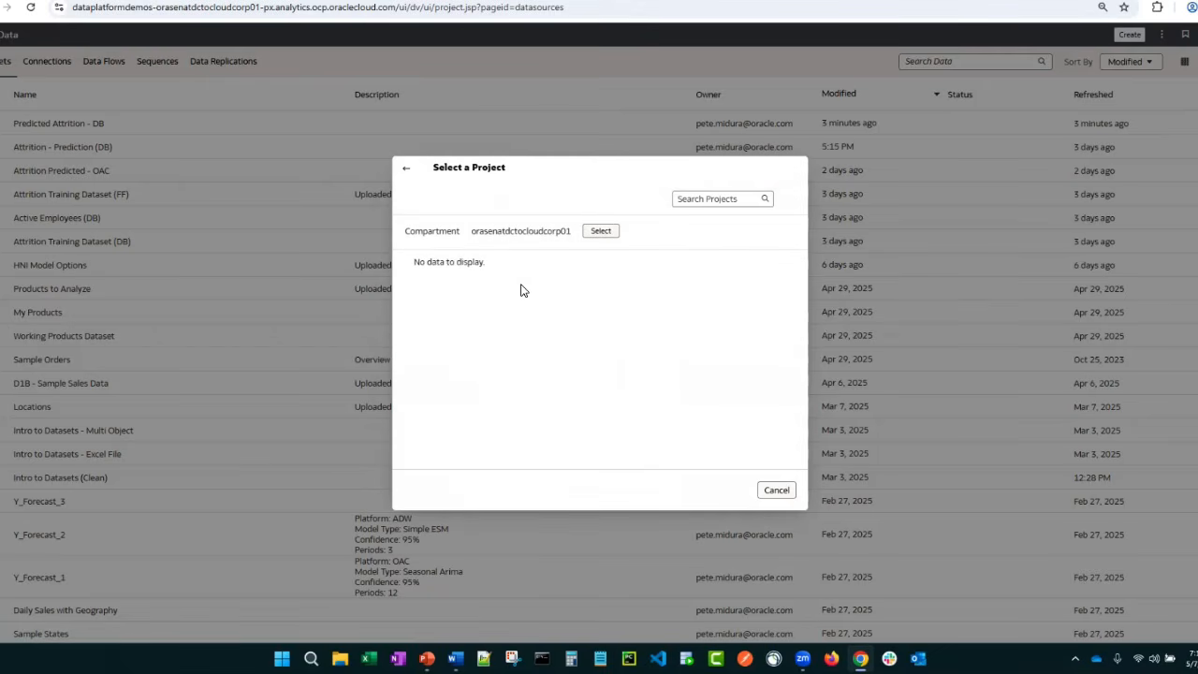
# Look through AllTeamSharedCompartment, open its retail_demand_forecasting_project to check for models, and return to the project list
pyautogui.click(599, 231)
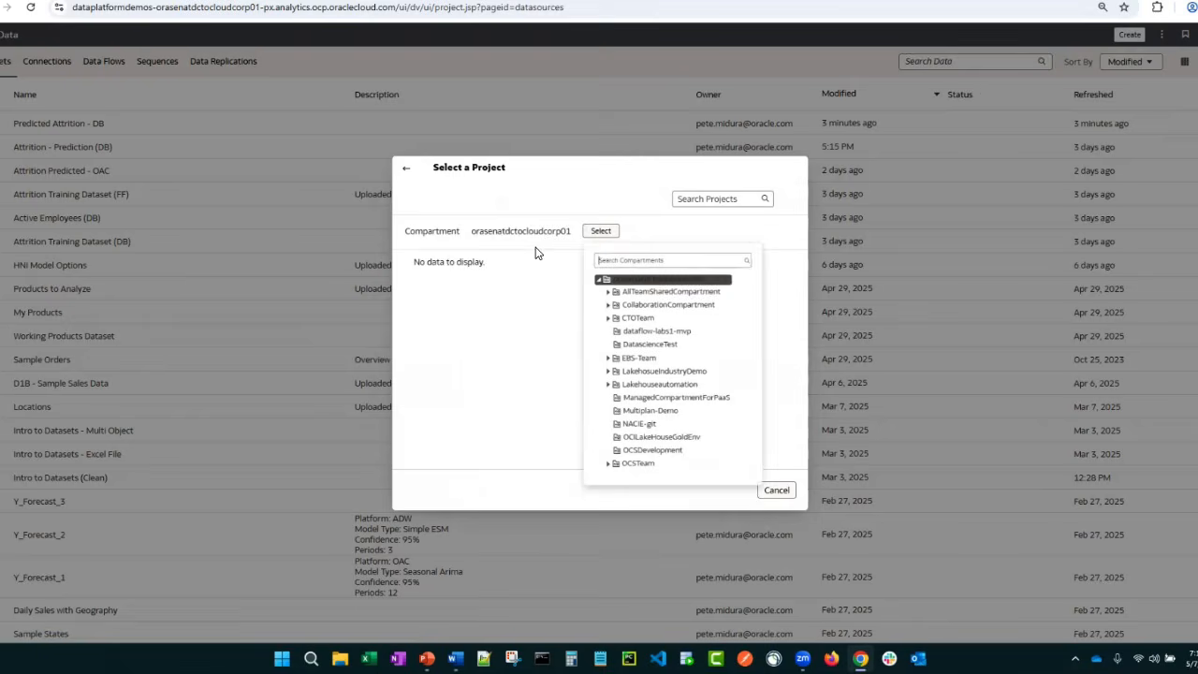
pyautogui.click(646, 286)
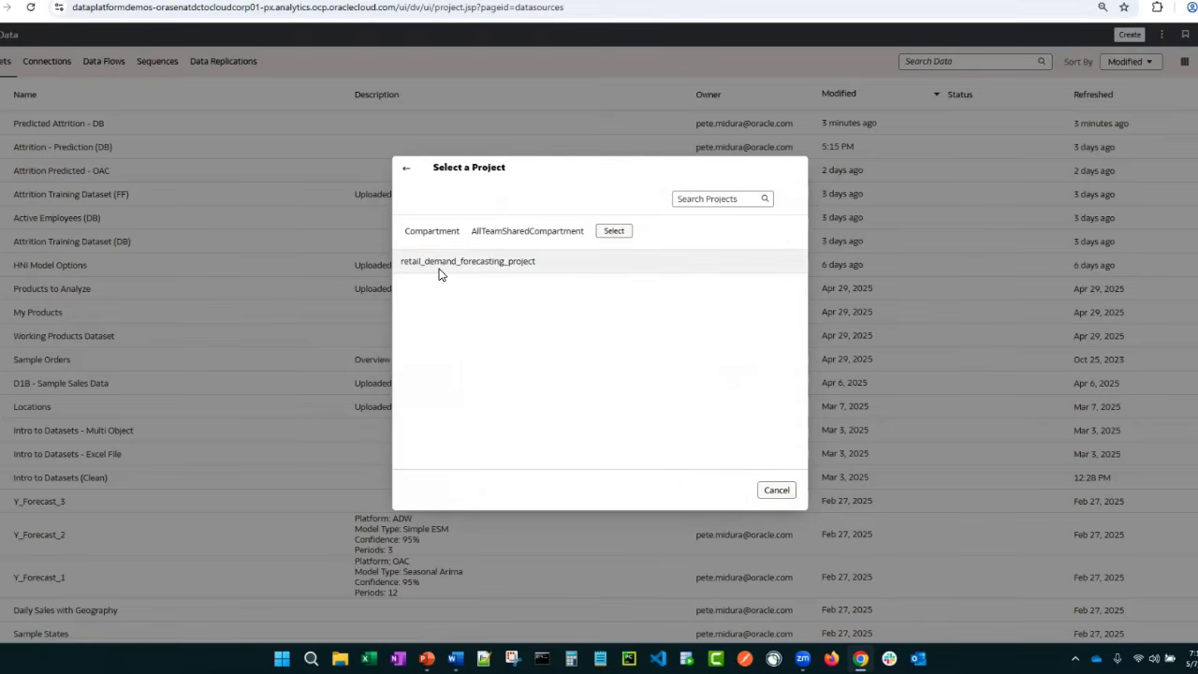
pyautogui.click(461, 266)
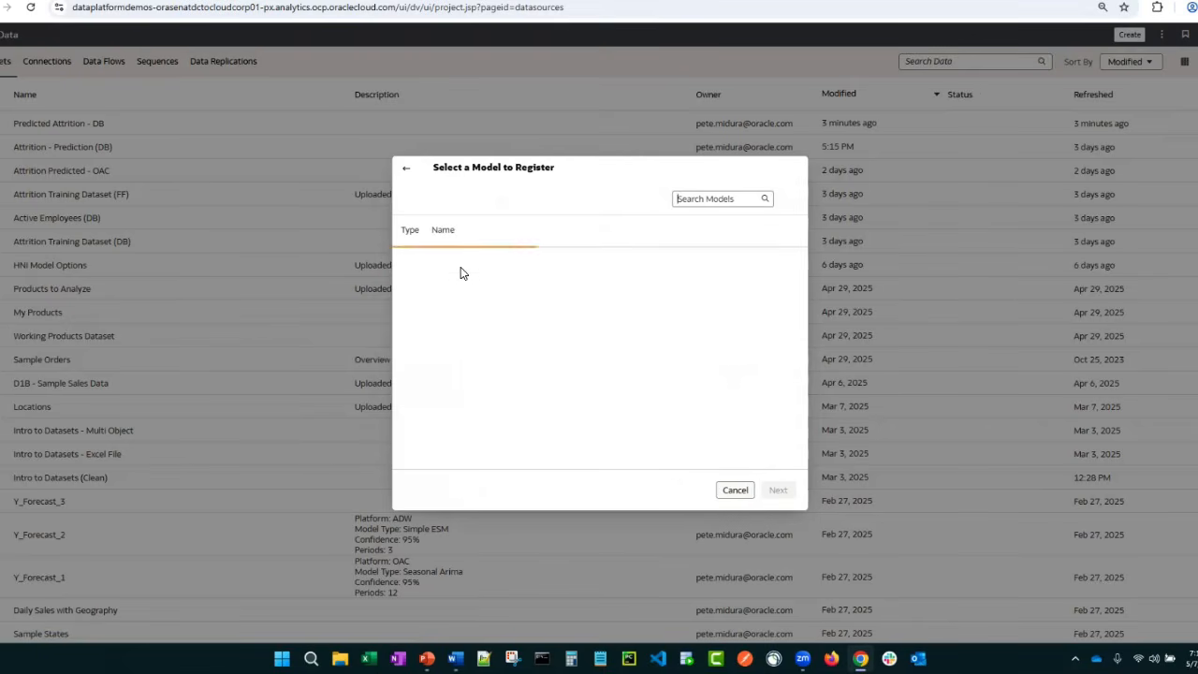
pyautogui.click(407, 168)
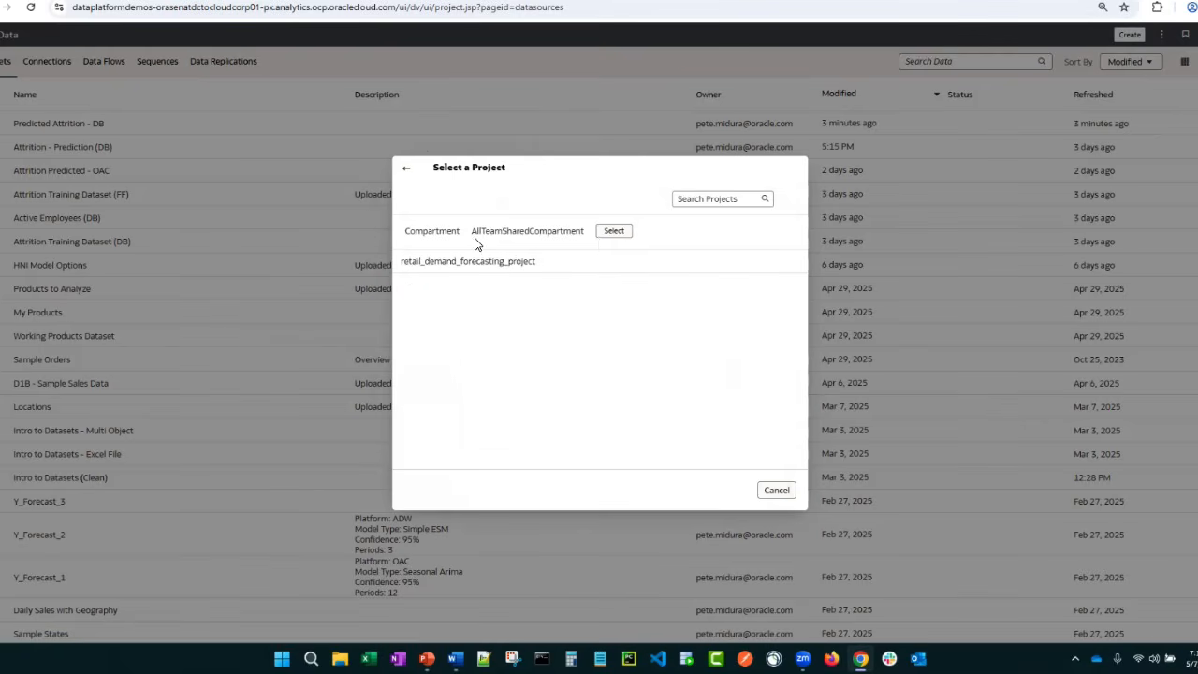
# Check CollaborationCompartment and the root compartment for projects, and return to the list of connections
pyautogui.click(604, 234)
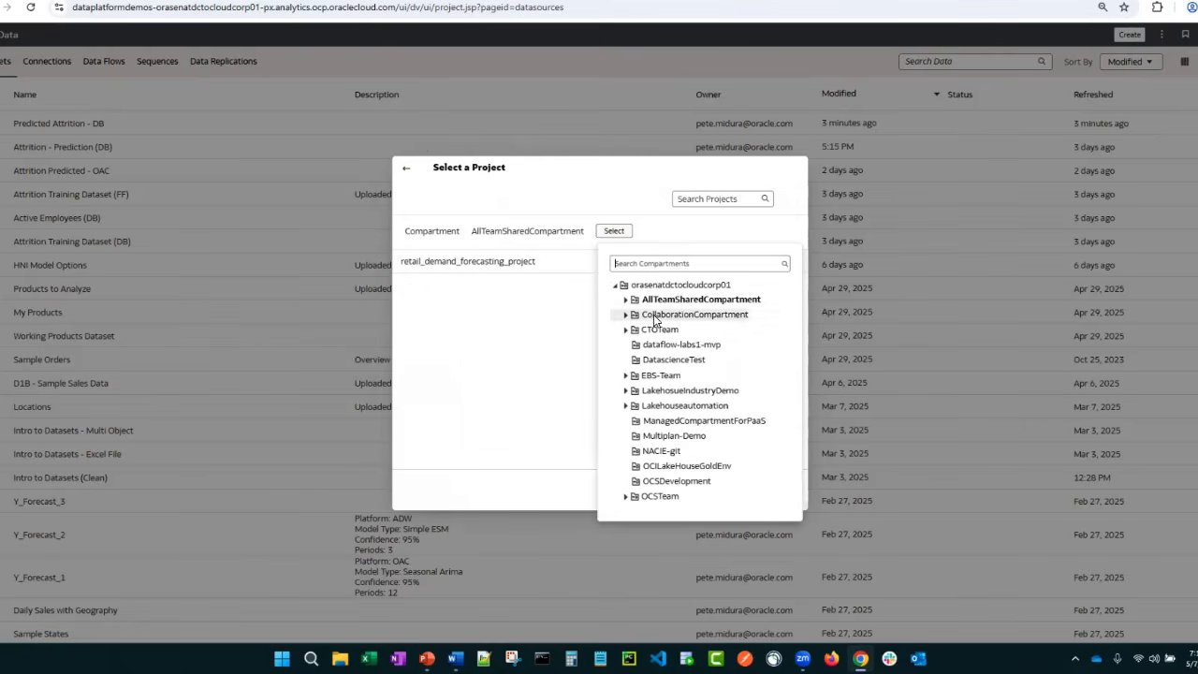
pyautogui.click(653, 314)
pyautogui.click(601, 233)
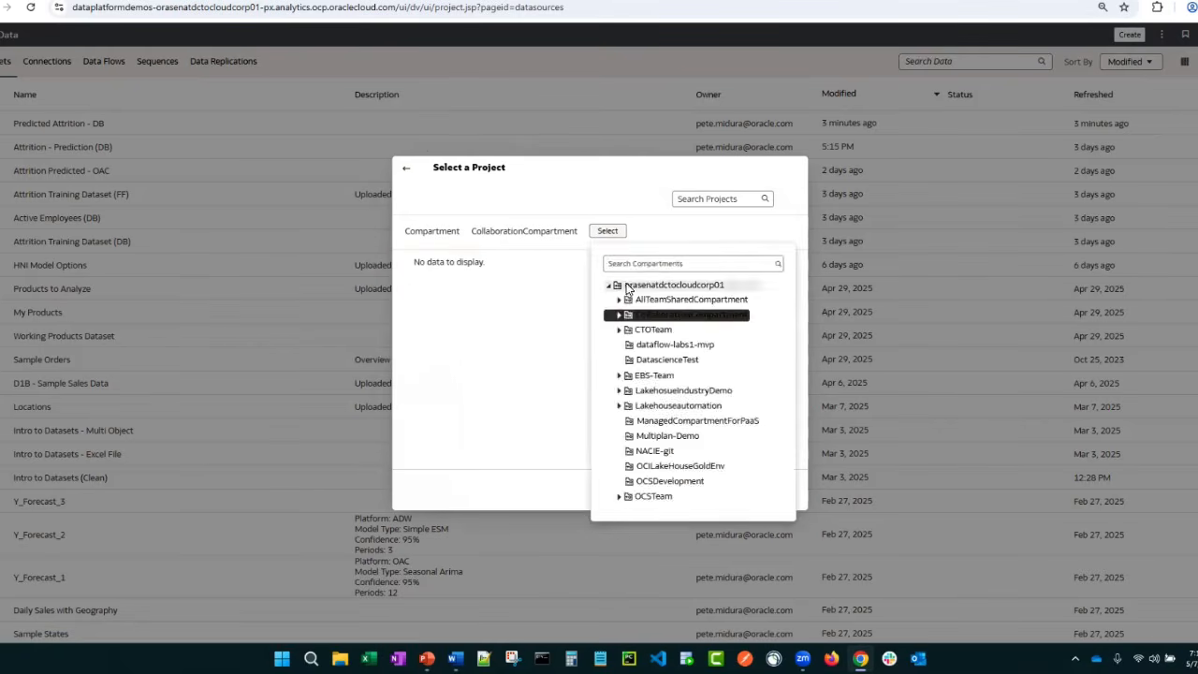
pyautogui.click(627, 287)
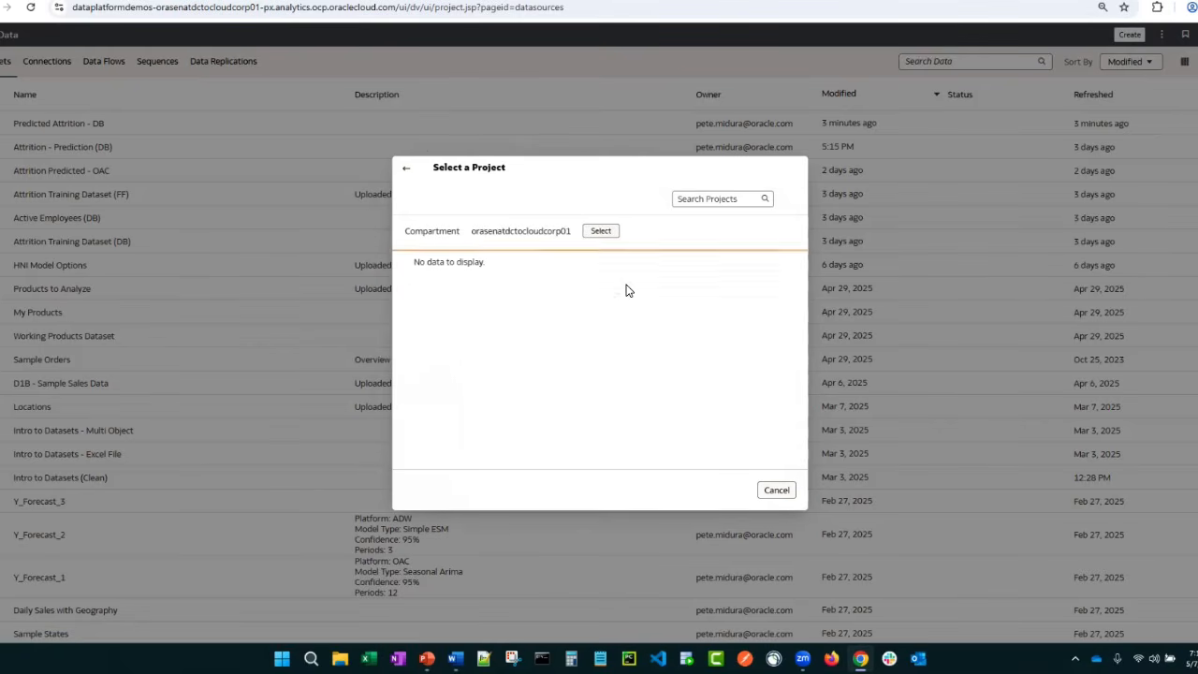
pyautogui.click(409, 173)
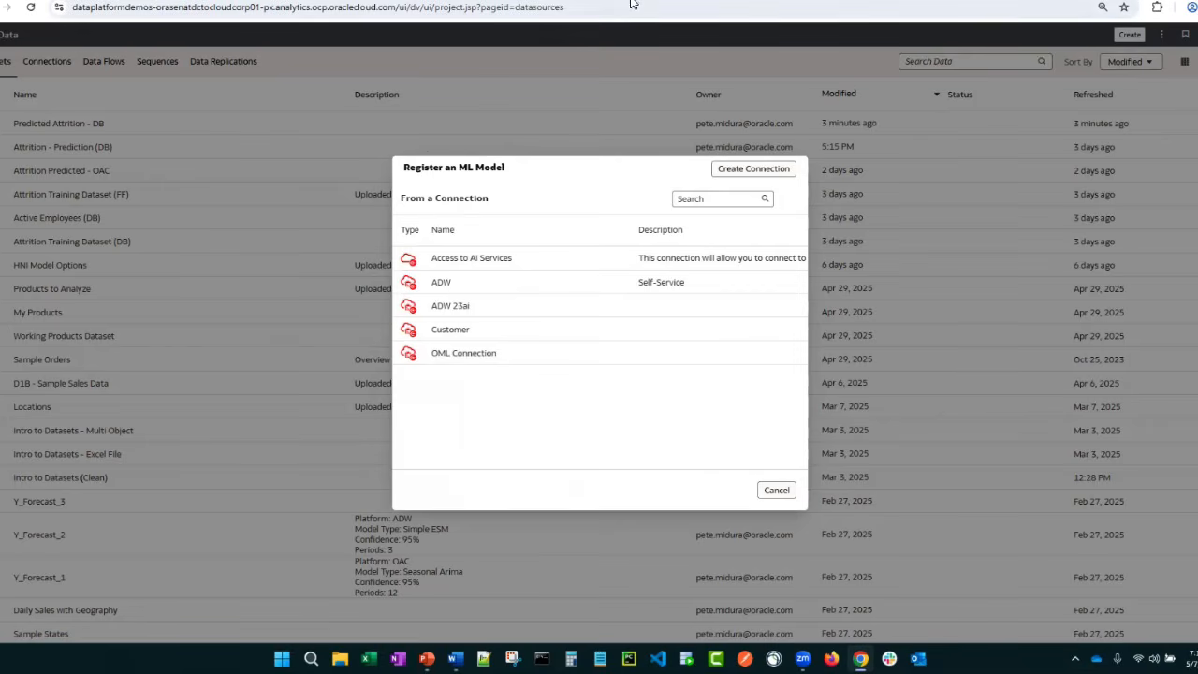
# Open the bookmarked KAD Instance of Oracle Analytics in a new browser tab
pyautogui.click(410, 1)
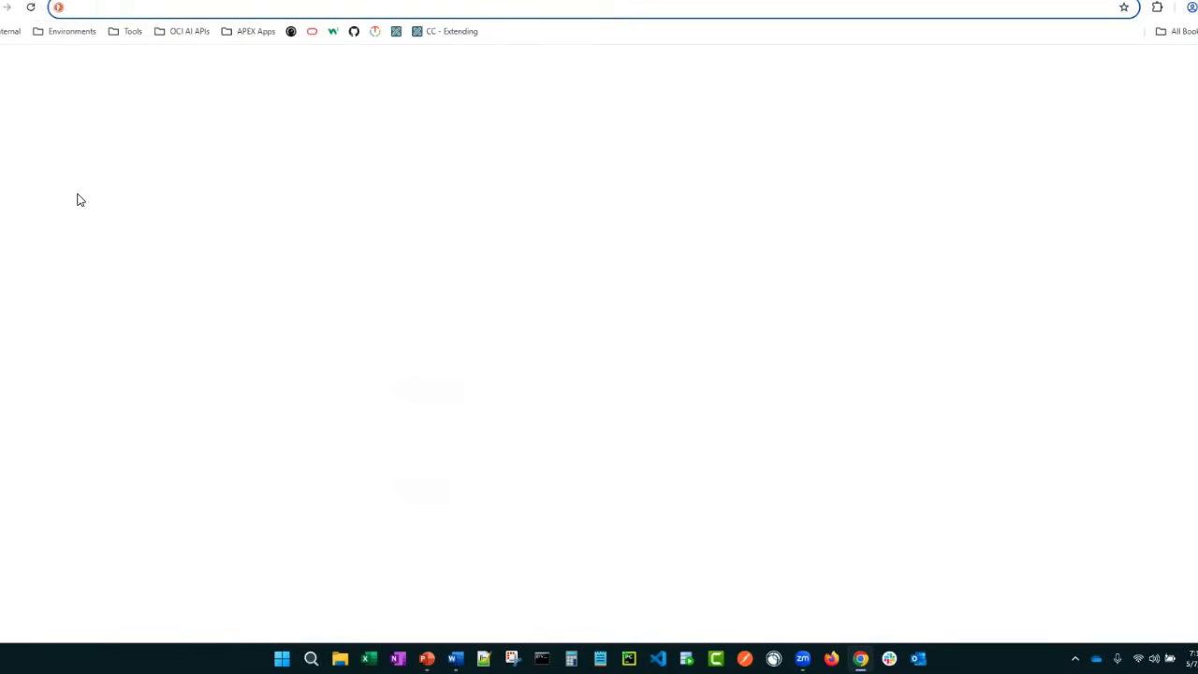
pyautogui.click(67, 38)
pyautogui.moveTo(90, 56)
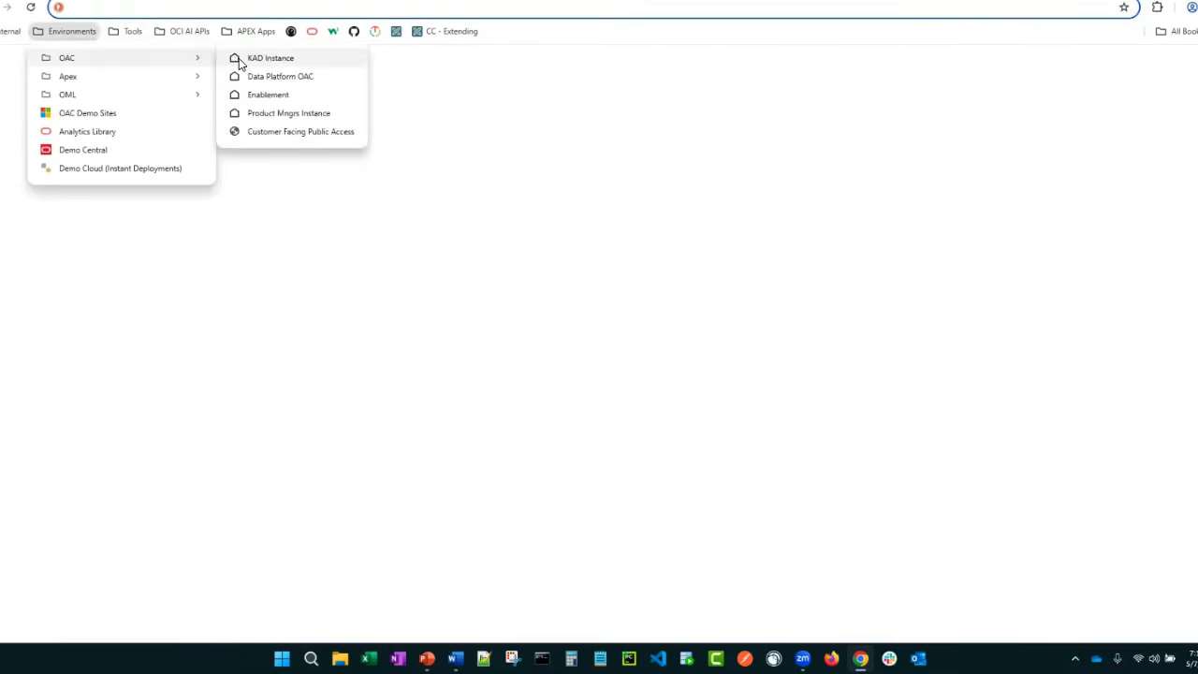
pyautogui.click(239, 58)
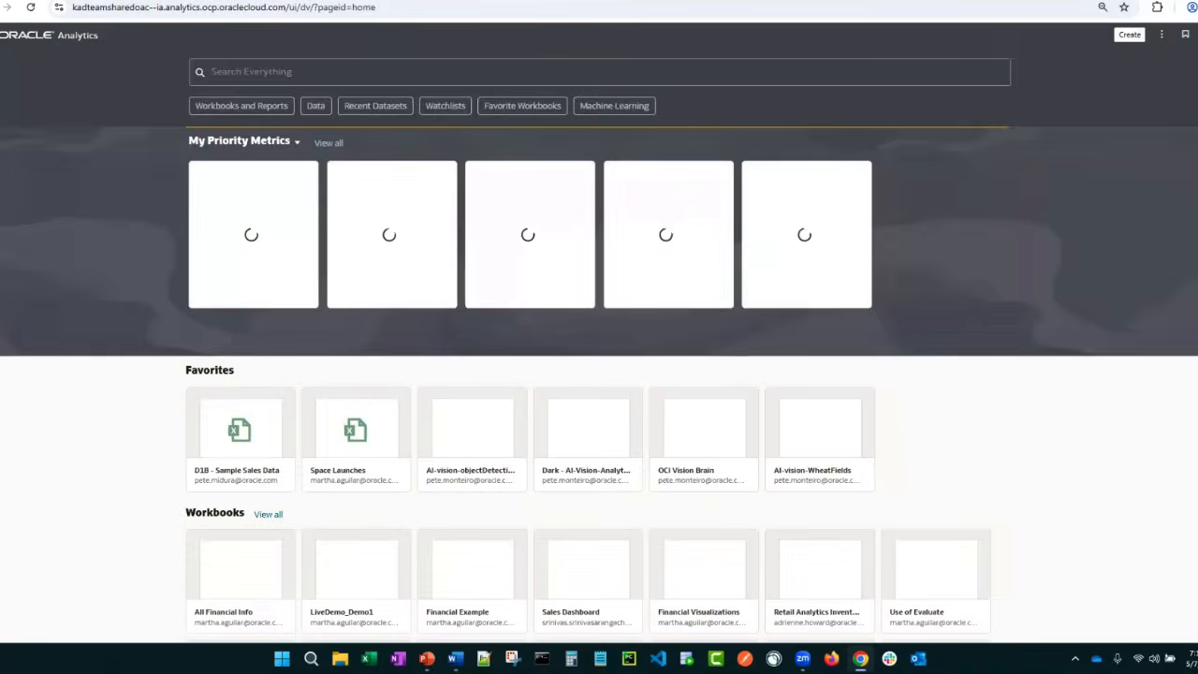
# Start registering a machine learning model from the OCI Resource connection and select AllTeamSharedCompartment
pyautogui.click(1162, 35)
pyautogui.moveTo(1106, 91)
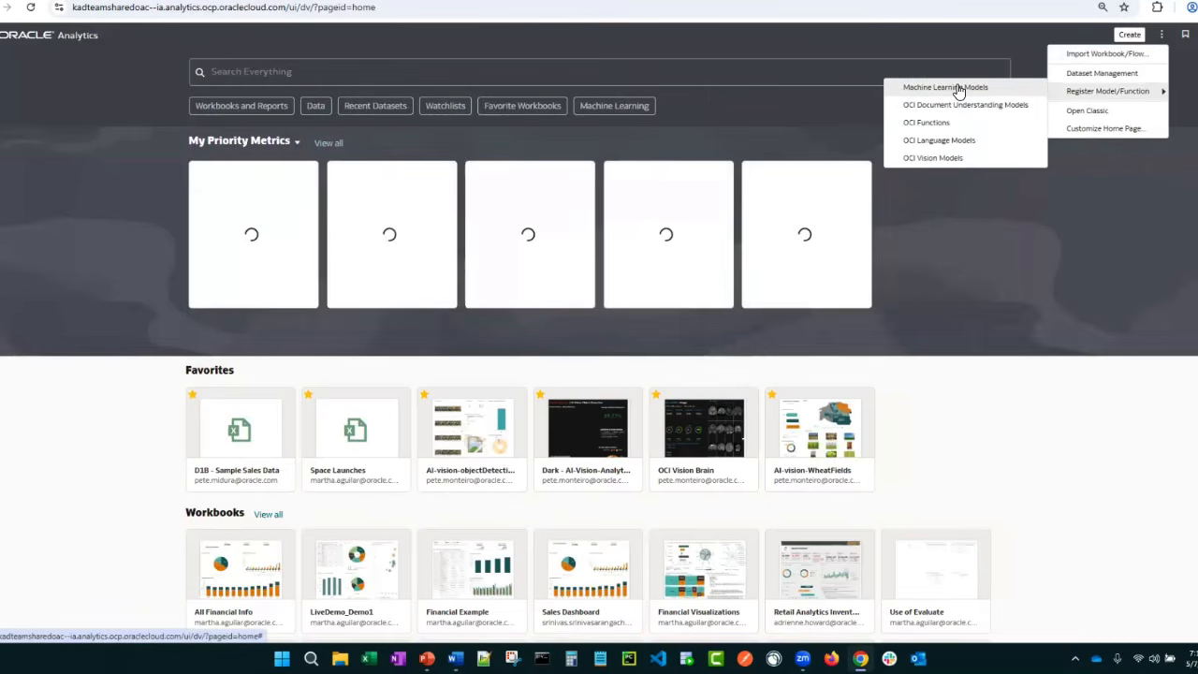
pyautogui.click(964, 88)
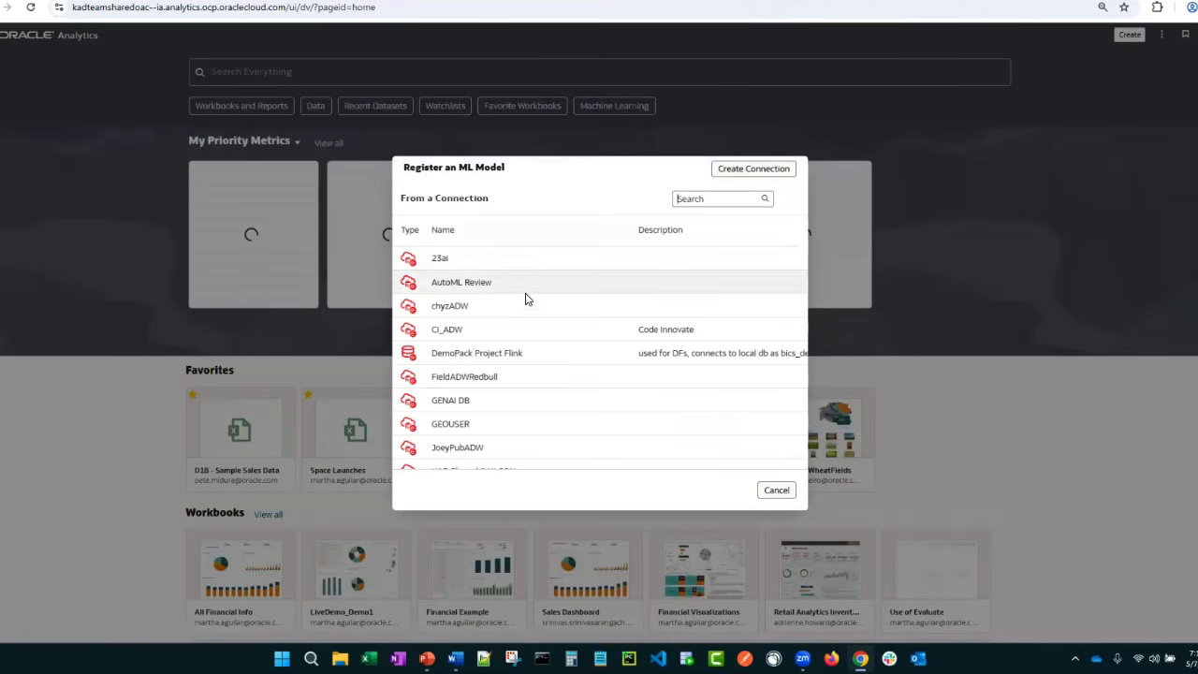
pyautogui.scroll(-5, 494, 318)
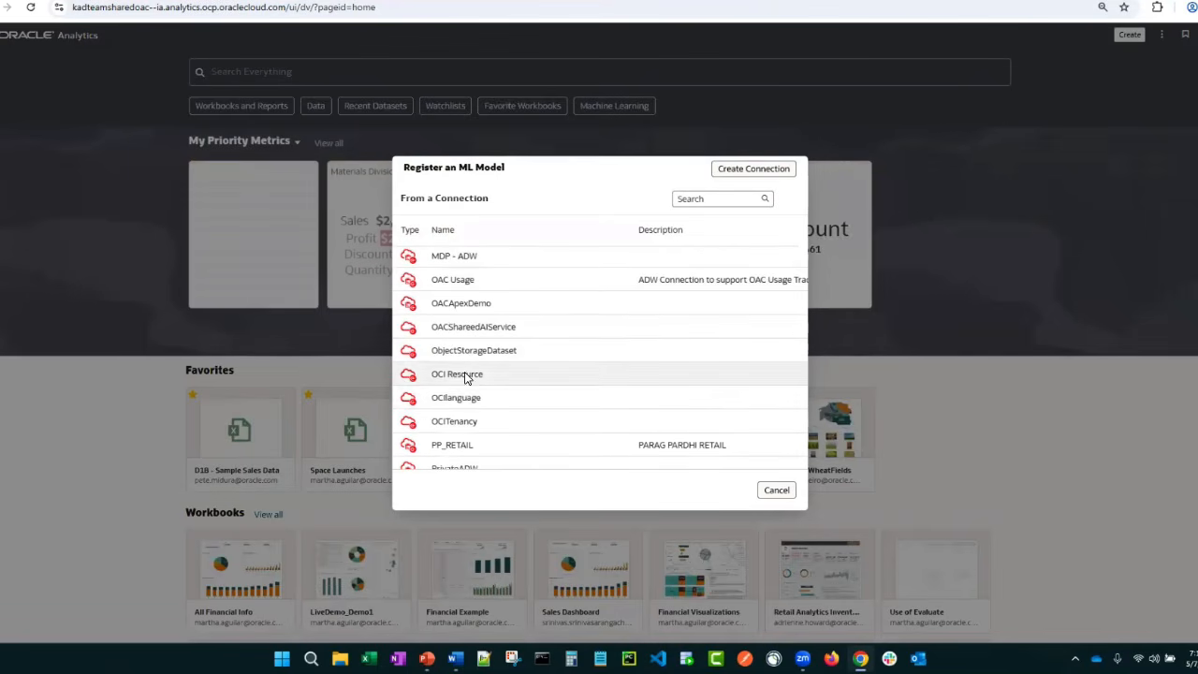
pyautogui.click(468, 375)
pyautogui.click(484, 231)
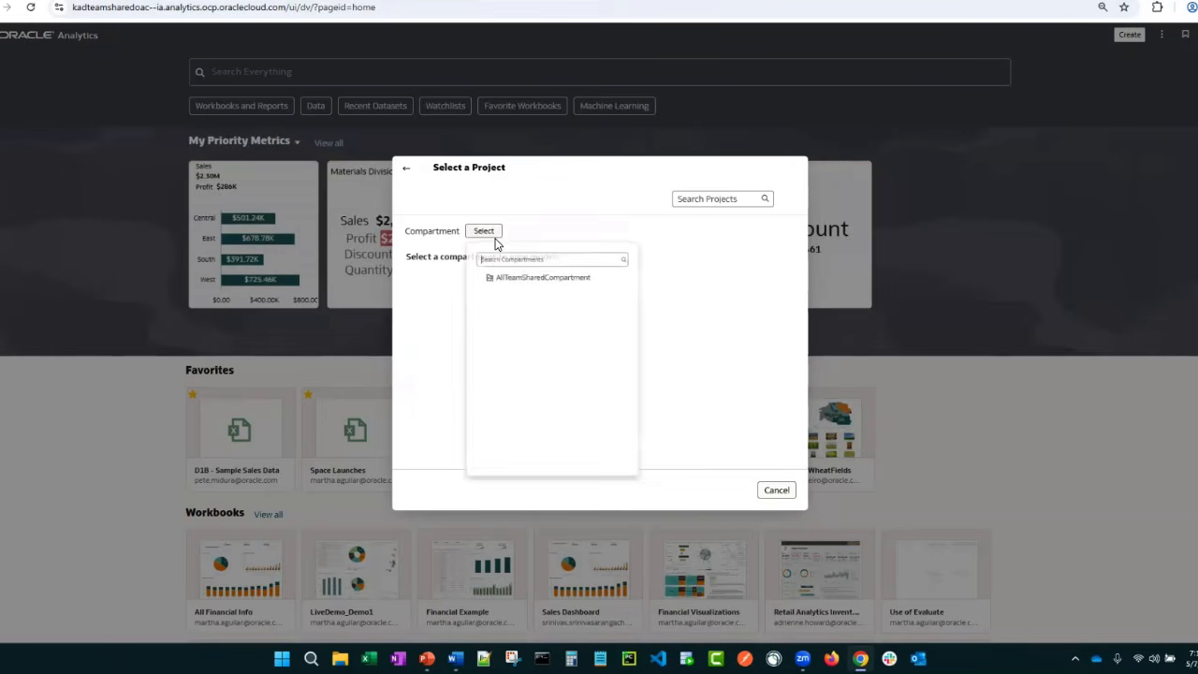
pyautogui.click(534, 286)
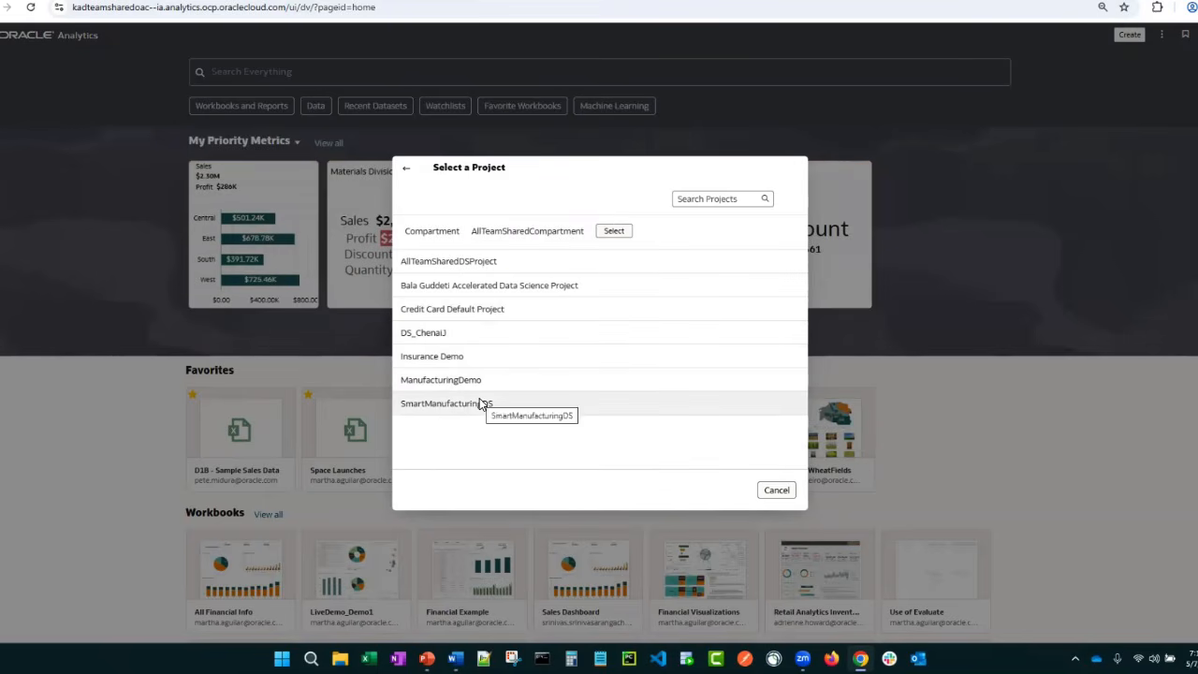
# Choose credit_card_prediction_model from the Credit Card Default Project and continue to its resource parameters
pyautogui.click(447, 311)
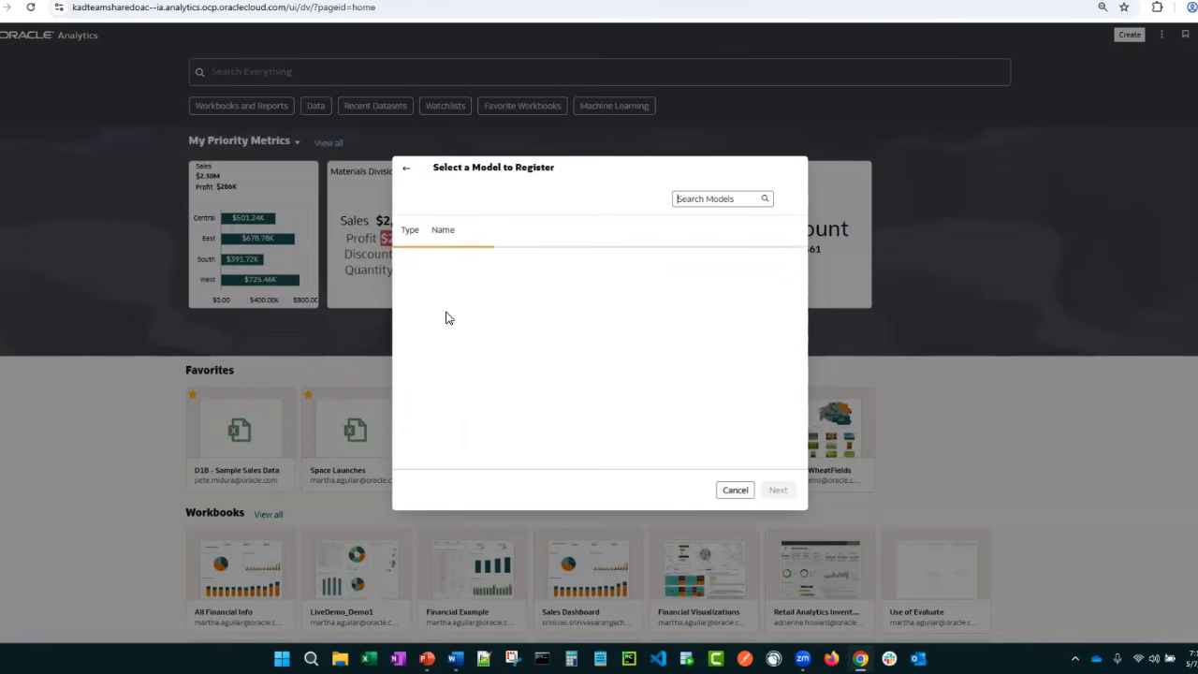
pyautogui.click(453, 284)
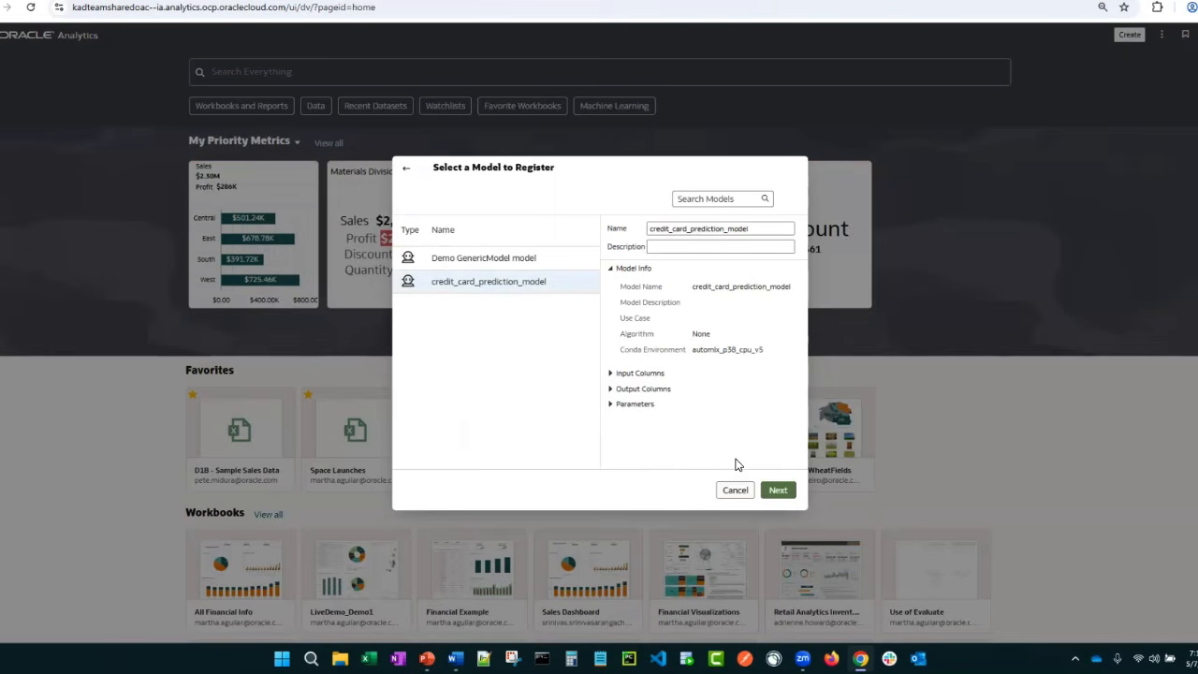
pyautogui.click(776, 490)
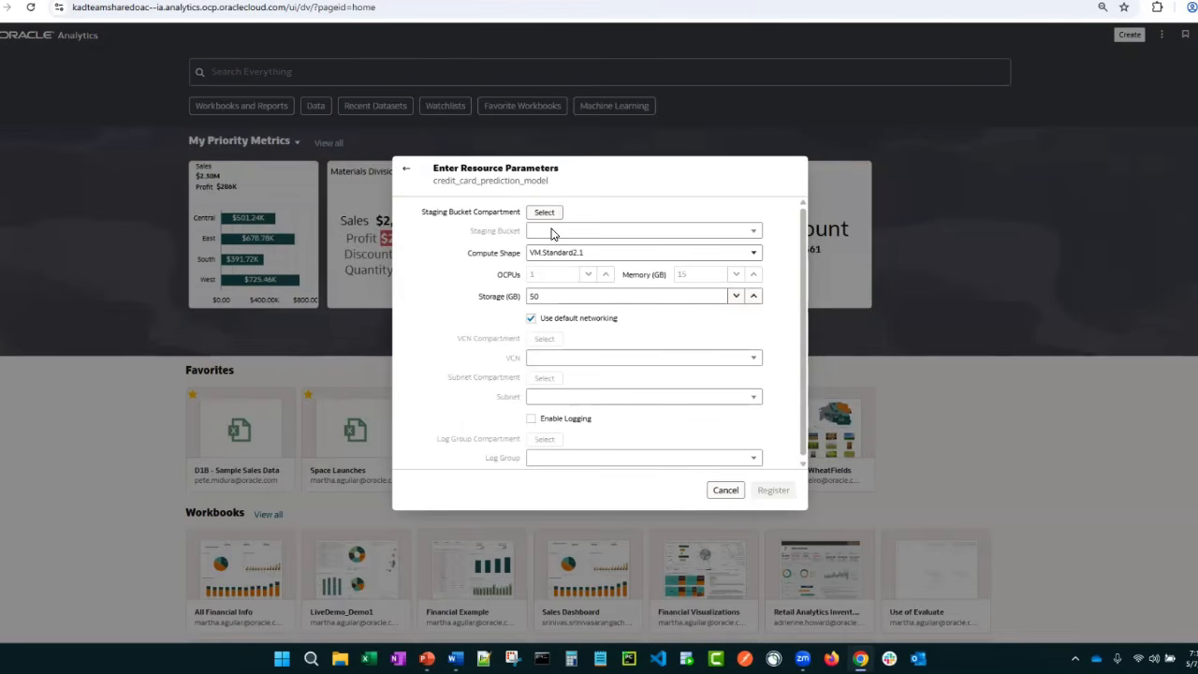
# Review the available compute shapes for credit_card_prediction_model and cancel its registration
pyautogui.click(549, 252)
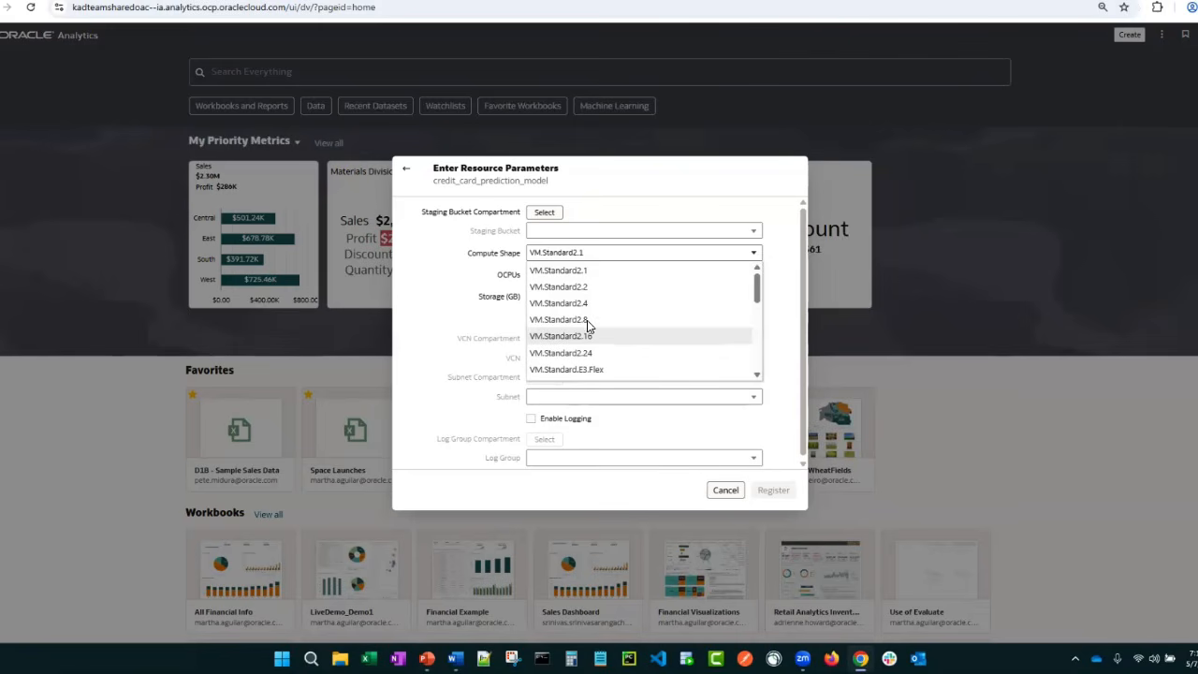
pyautogui.scroll(-10, 586, 320)
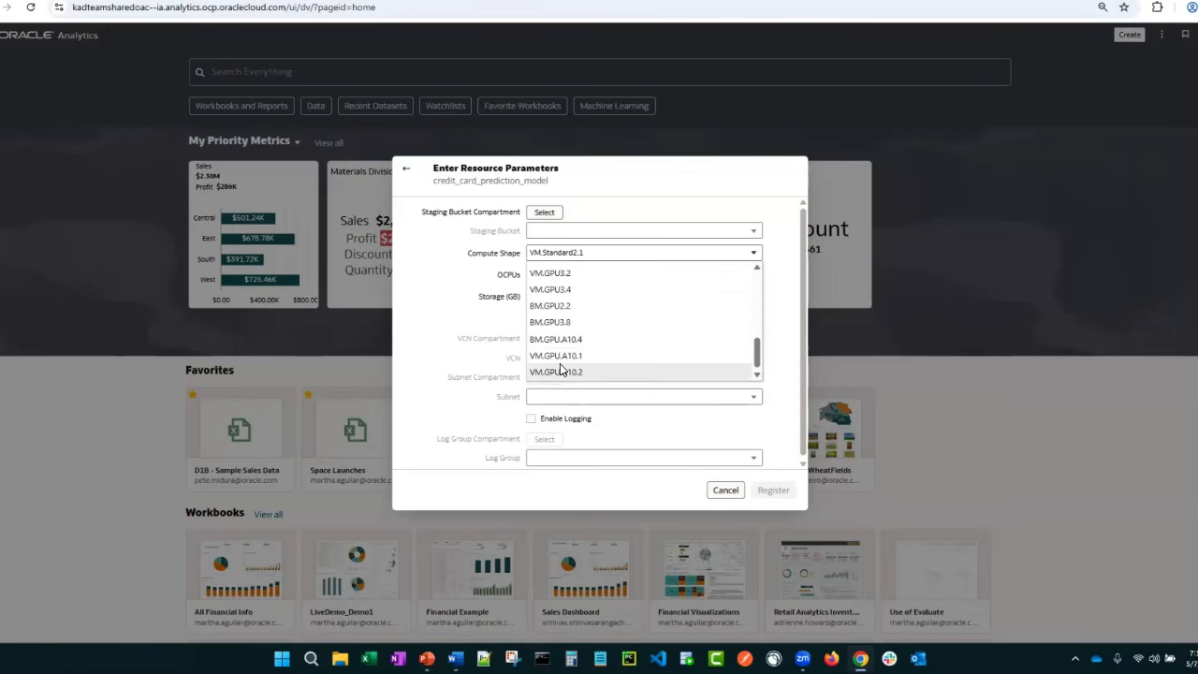
pyautogui.scroll(10, 559, 363)
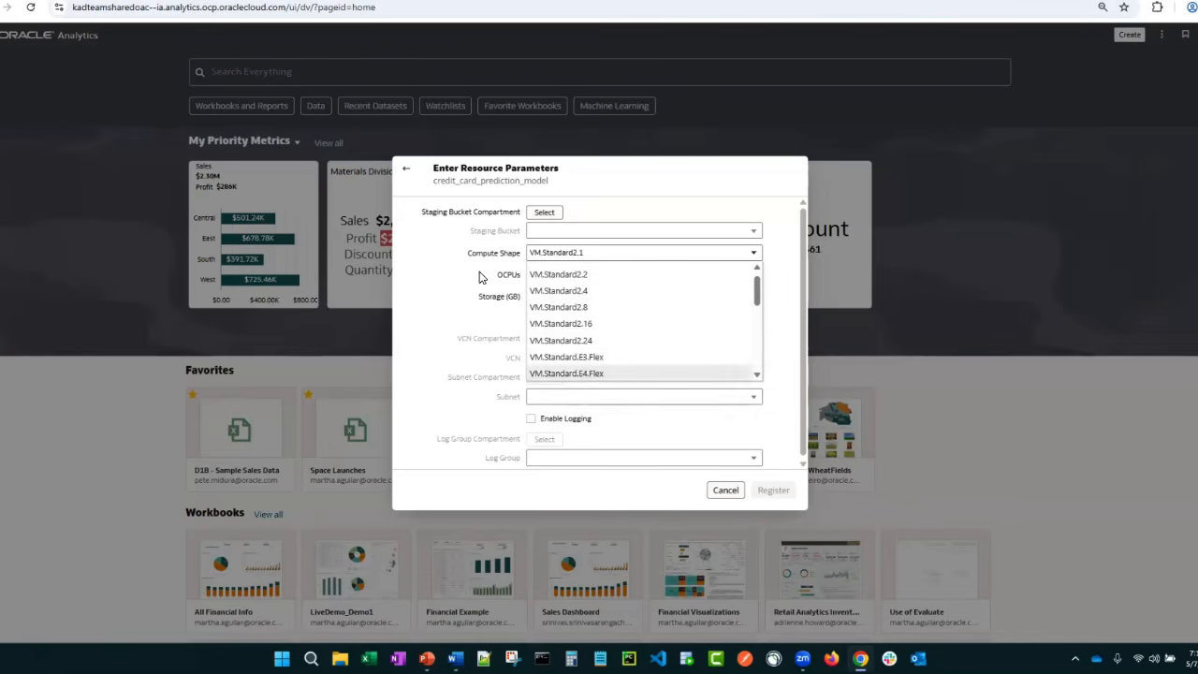
pyautogui.scroll(-1, 603, 282)
pyautogui.scroll(1, 603, 286)
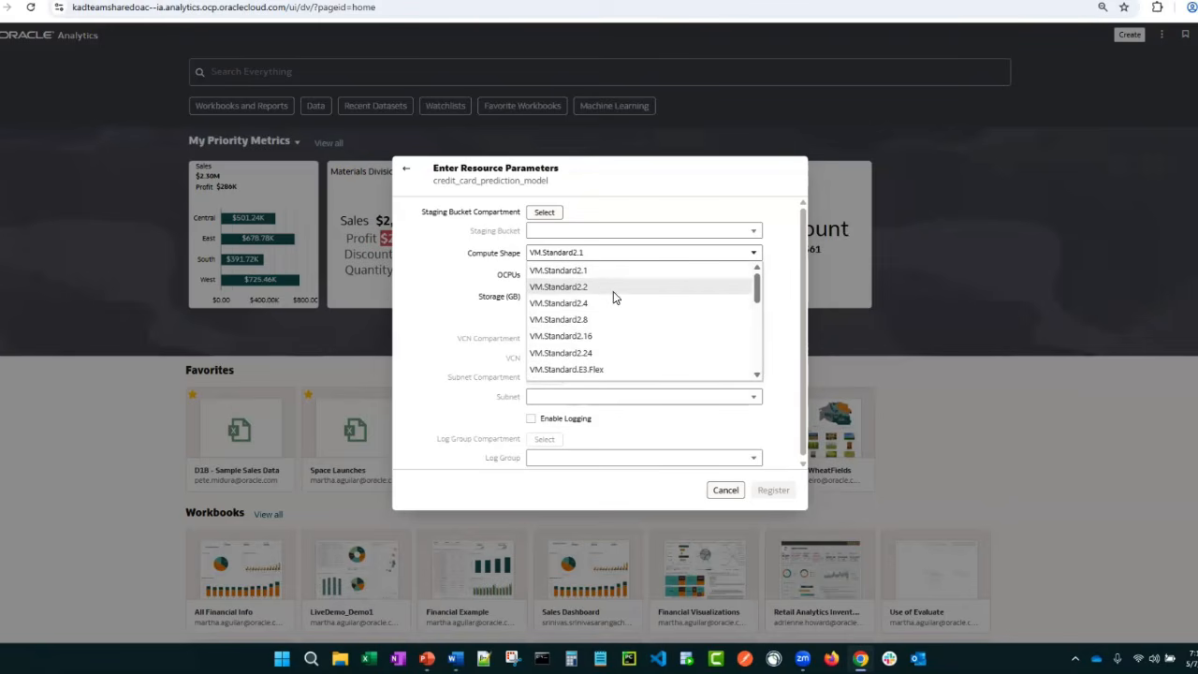
pyautogui.click(725, 490)
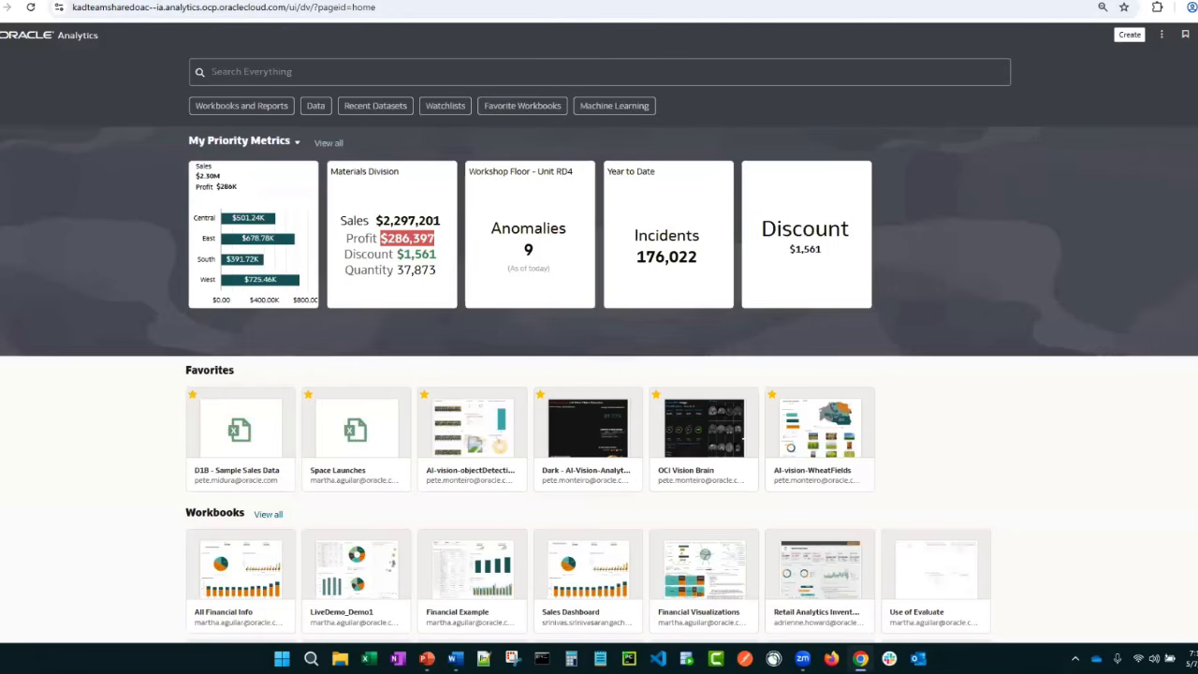